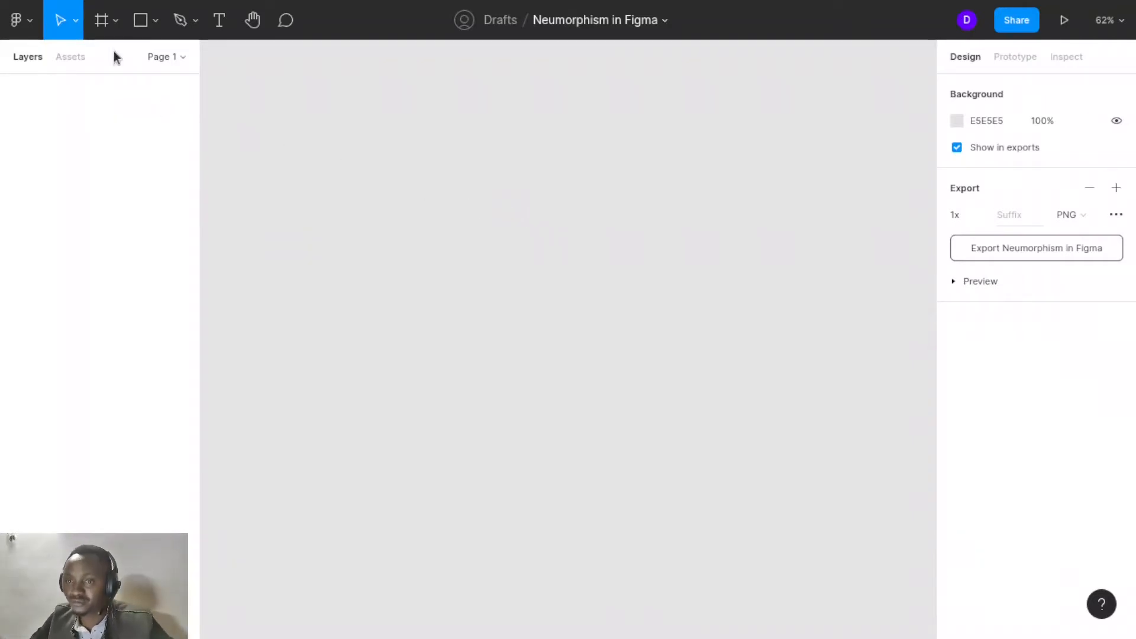
# - Create a frame on the canvas and resize it to the Desktop 1440×1024 preset
pyautogui.click(104, 21)
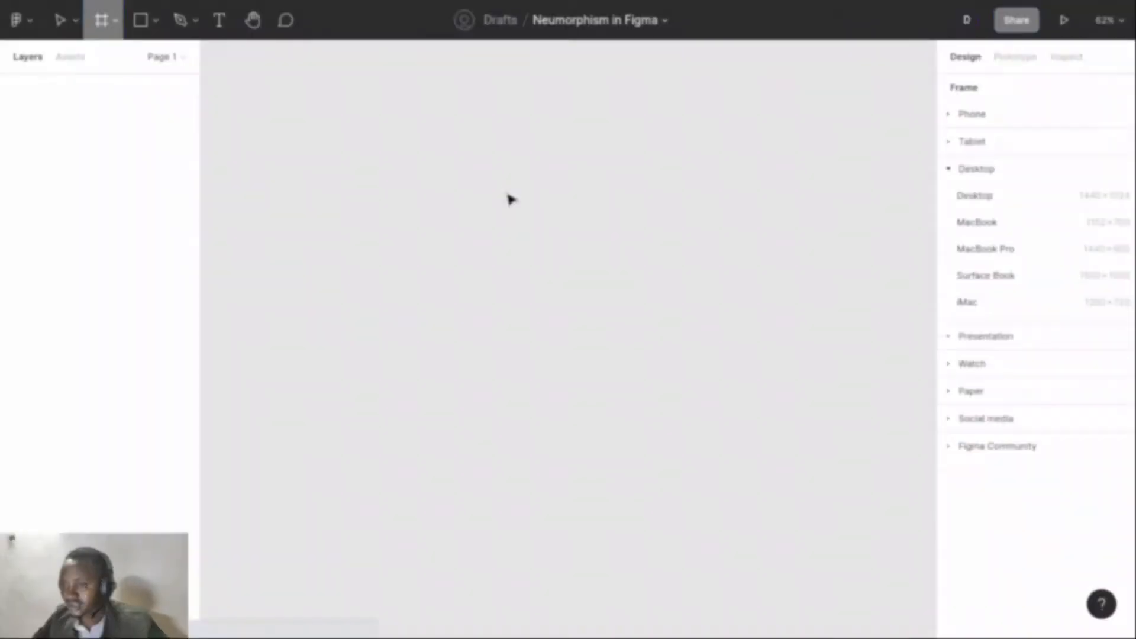
pyautogui.click(510, 198)
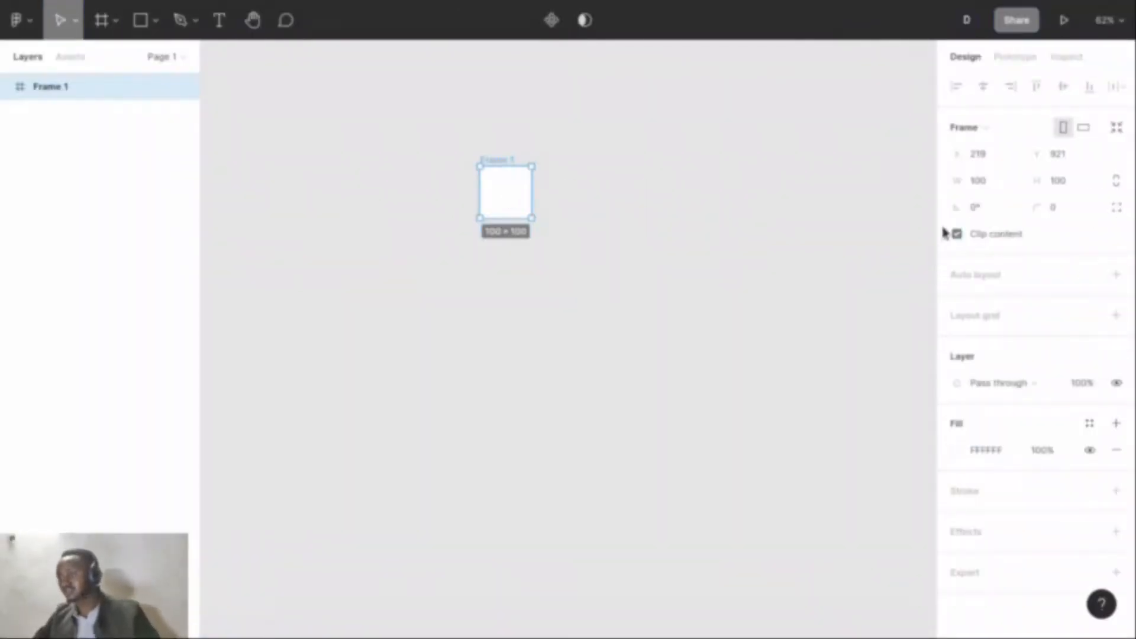
pyautogui.click(994, 128)
pyautogui.scroll(-4, 993, 324)
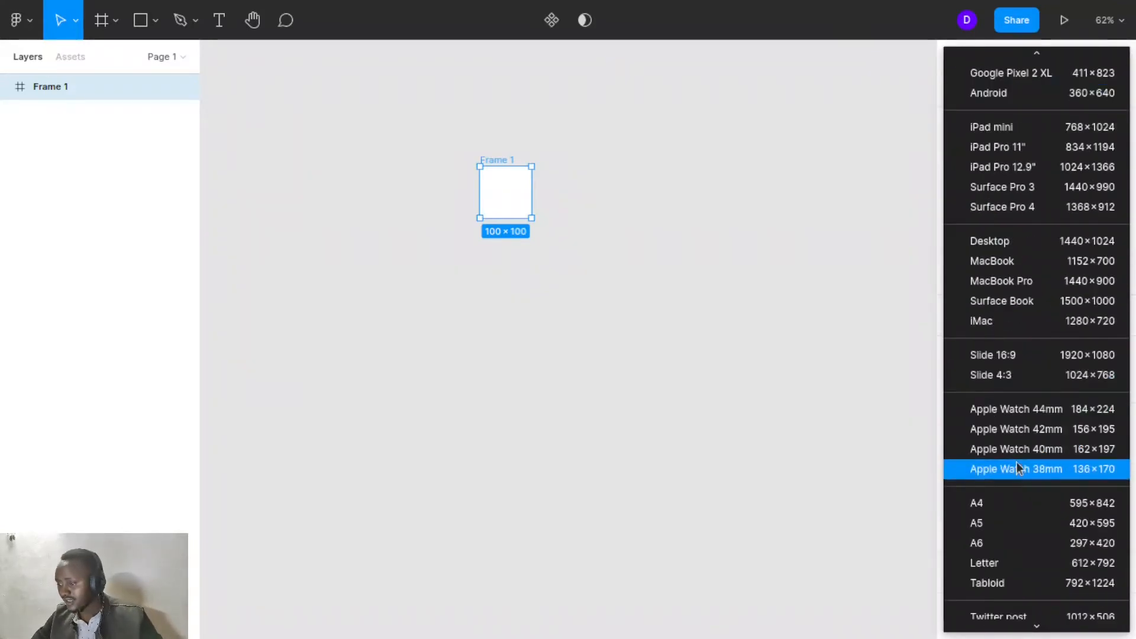
pyautogui.scroll(-2, 1016, 464)
pyautogui.scroll(-3, 1019, 468)
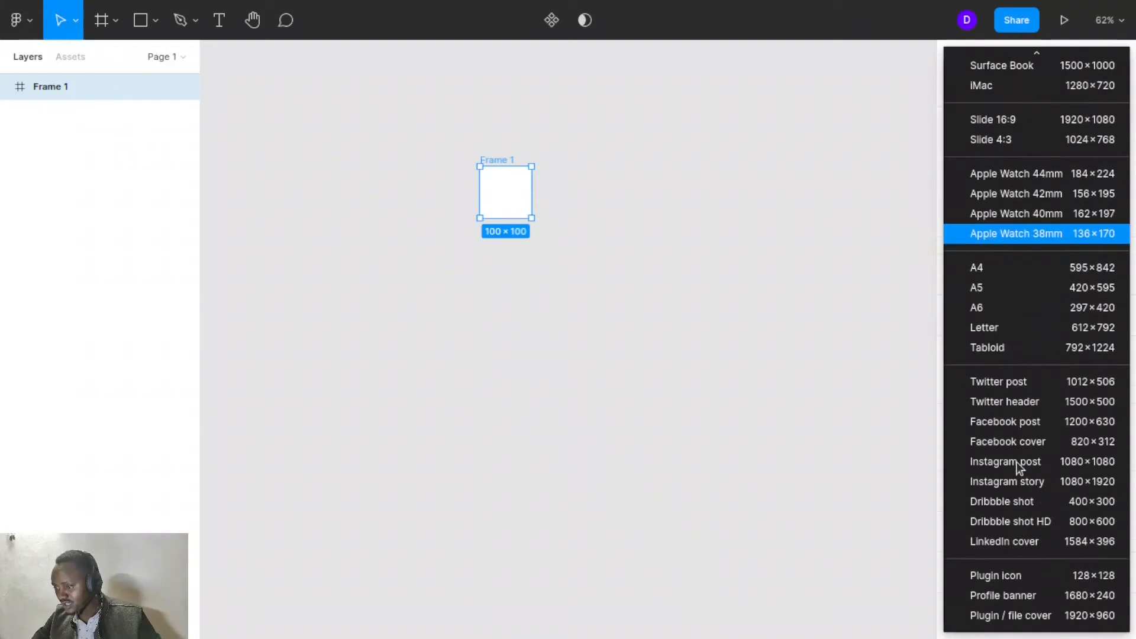
pyautogui.scroll(5, 1019, 468)
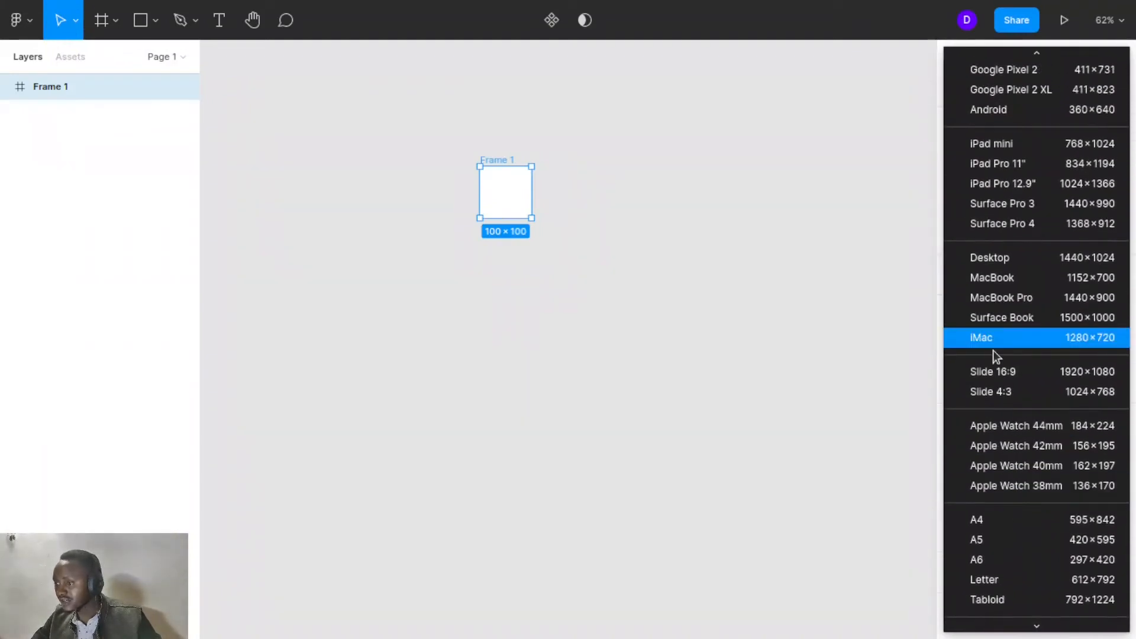
pyautogui.scroll(1, 993, 350)
pyautogui.click(1004, 310)
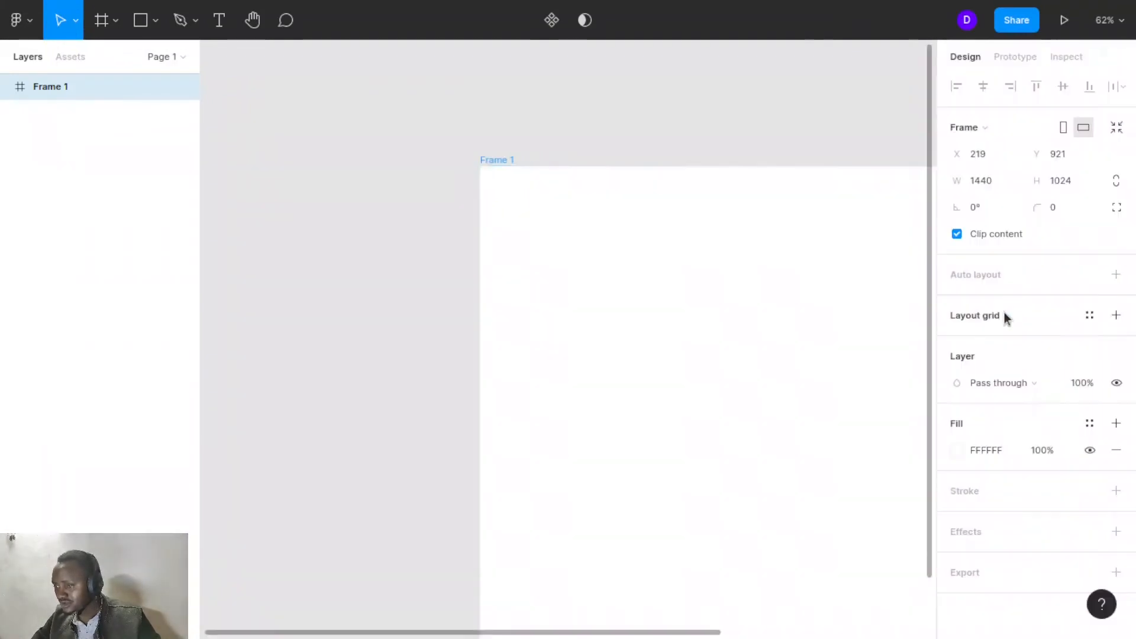
# - Set the frame's fill to a pale cyan solid colour, DEF6F5
pyautogui.scroll(-5, 720, 278)
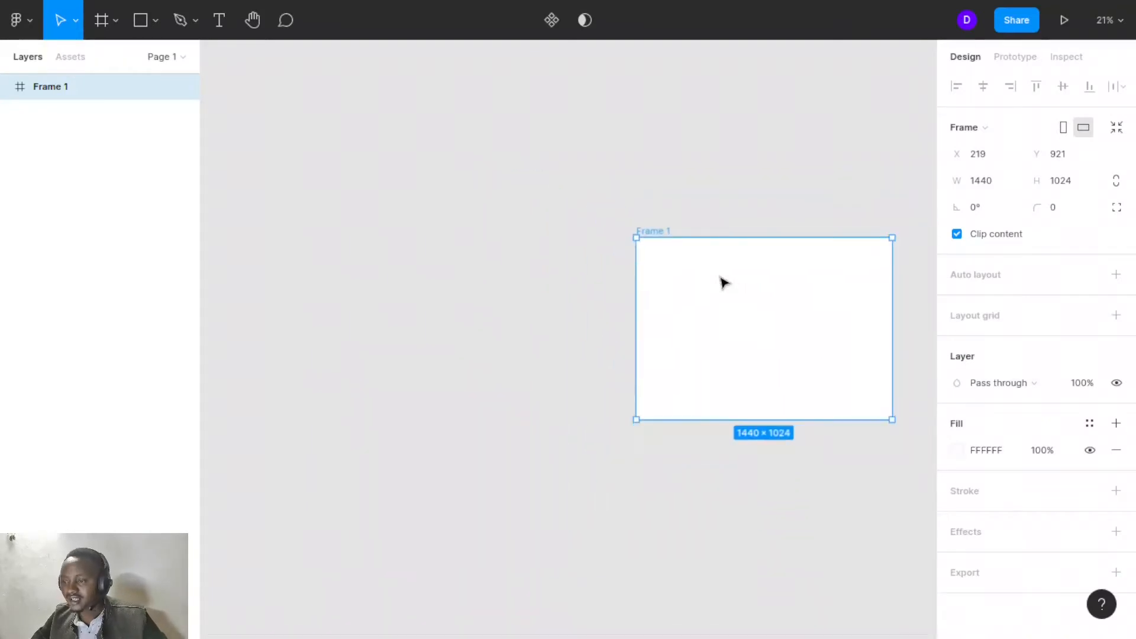
pyautogui.hscroll(4, 721, 278)
pyautogui.scroll(5, 720, 278)
pyautogui.hotkey('shift', '1')
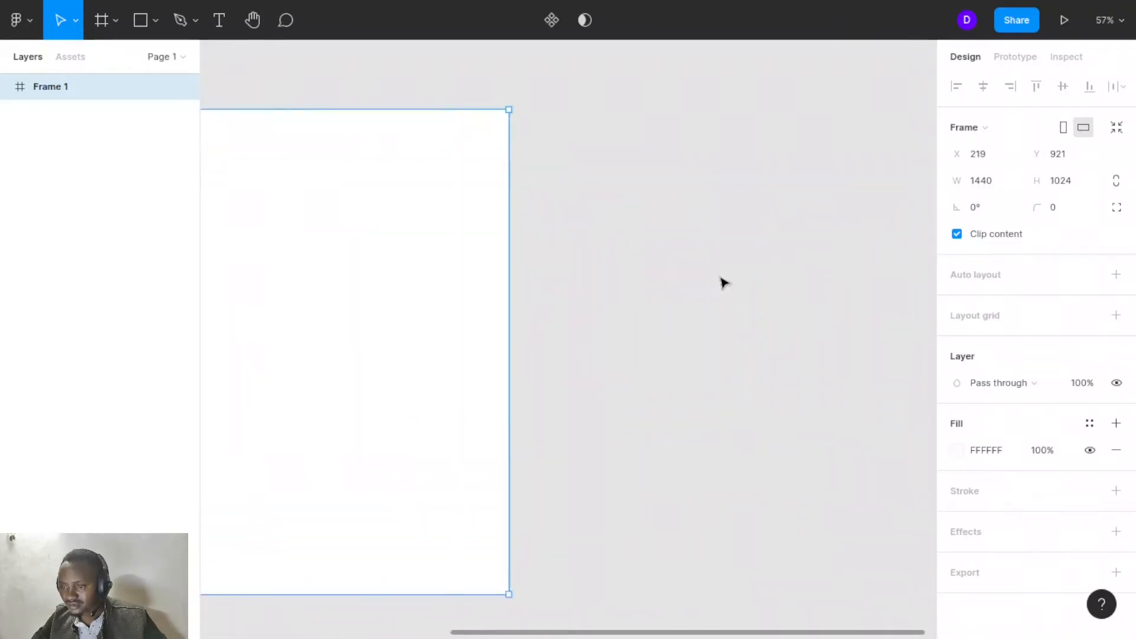
pyautogui.hscroll(1, 720, 278)
pyautogui.scroll(-1, 720, 278)
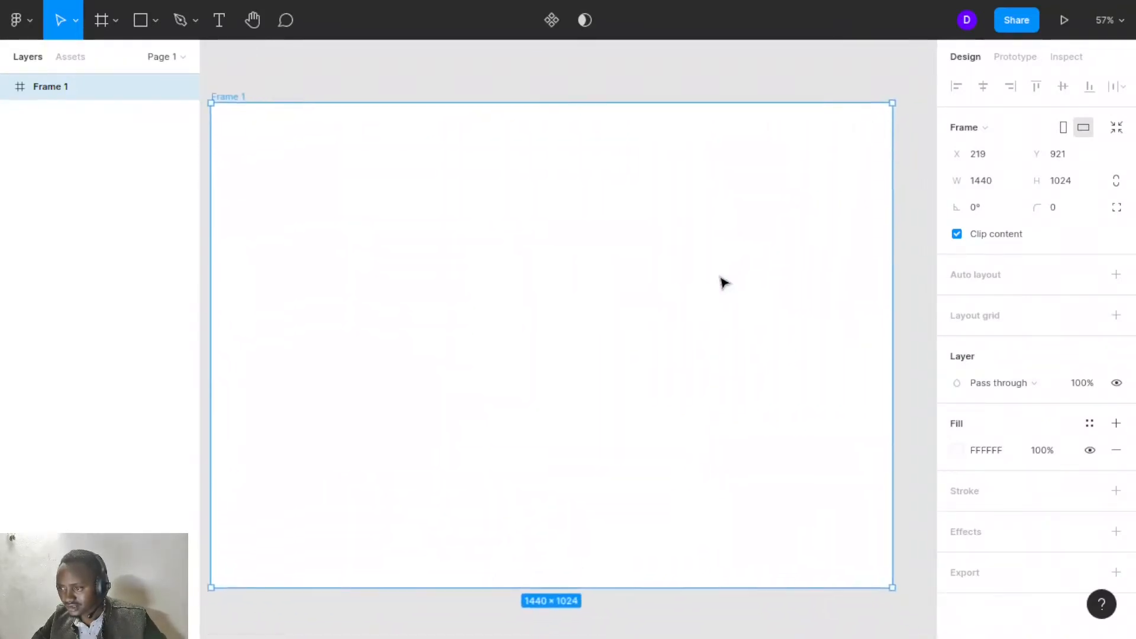
pyautogui.scroll(-2, 723, 283)
pyautogui.hscroll(-1, 723, 283)
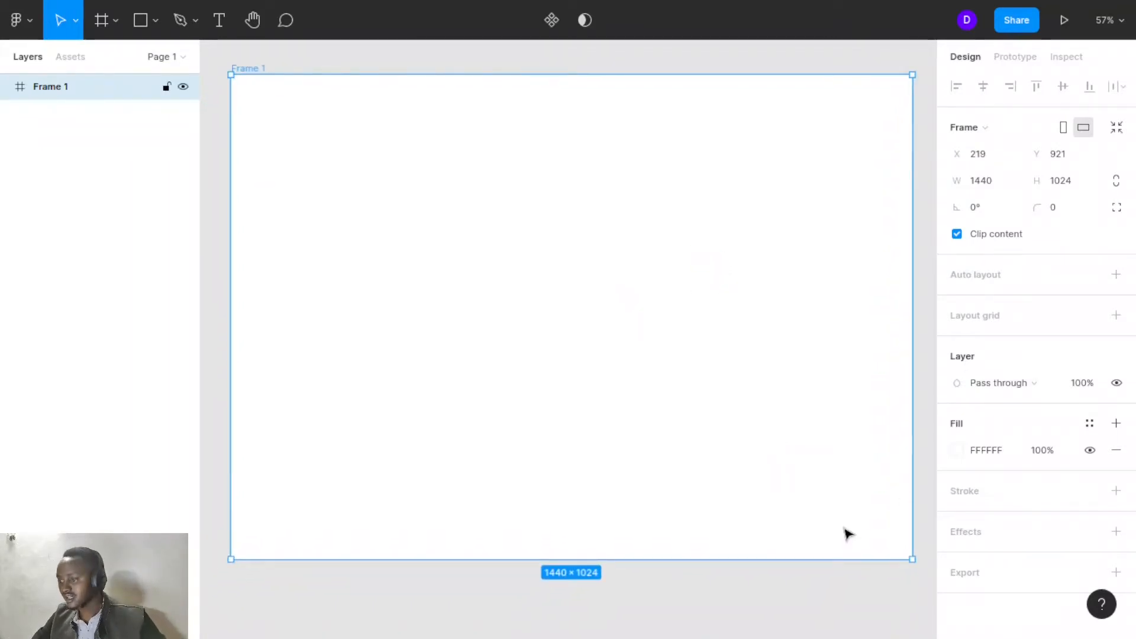
pyautogui.click(954, 452)
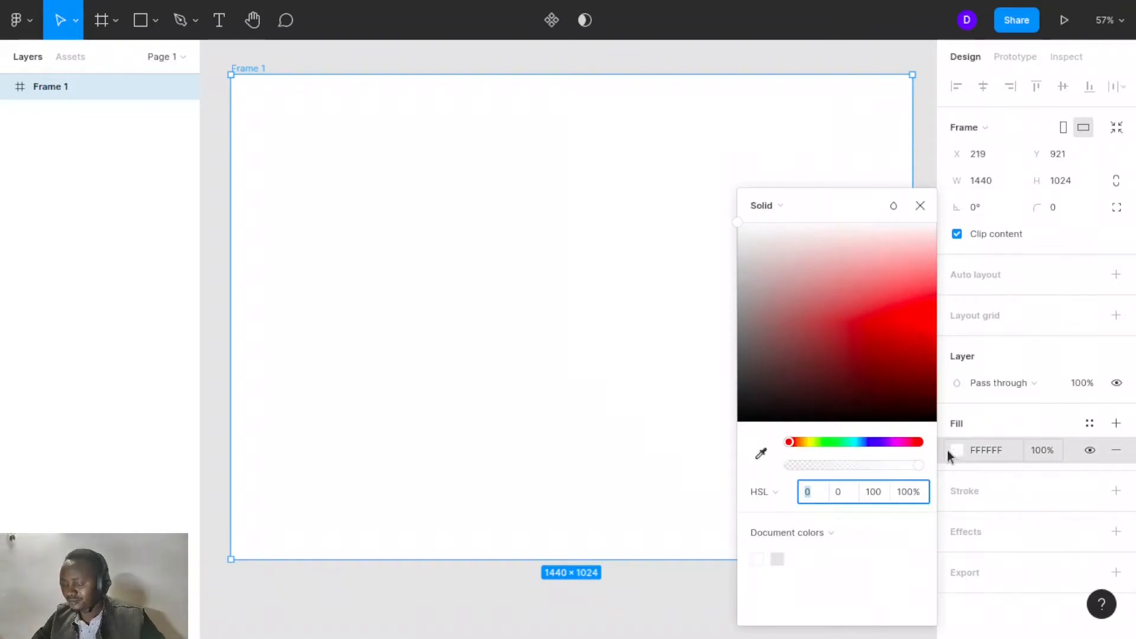
pyautogui.click(782, 240)
pyautogui.click(758, 244)
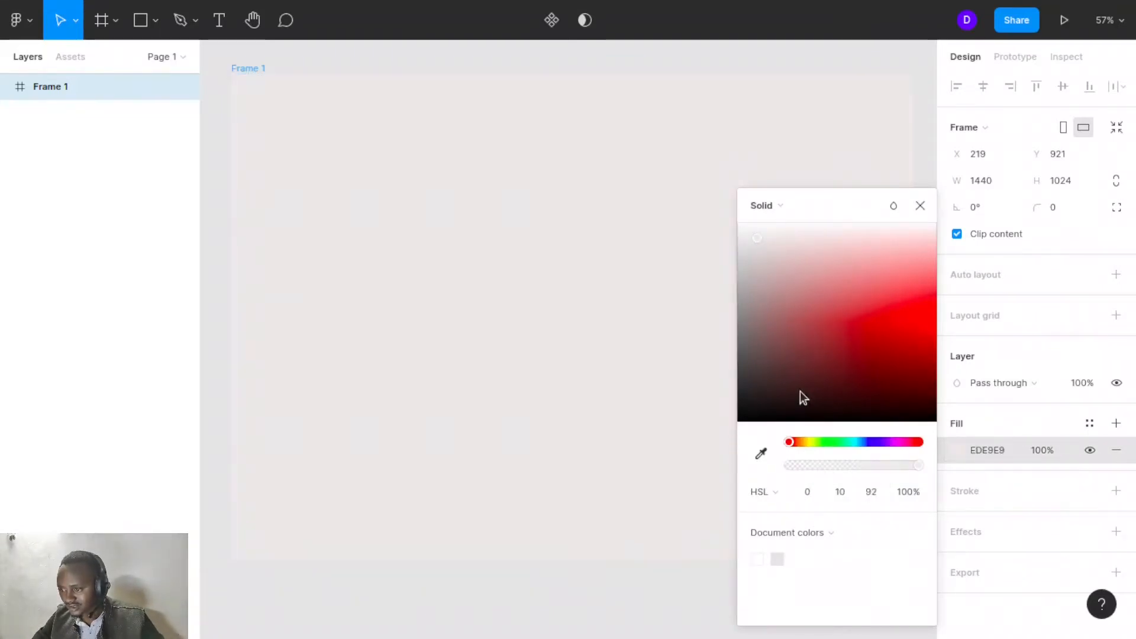
pyautogui.click(853, 442)
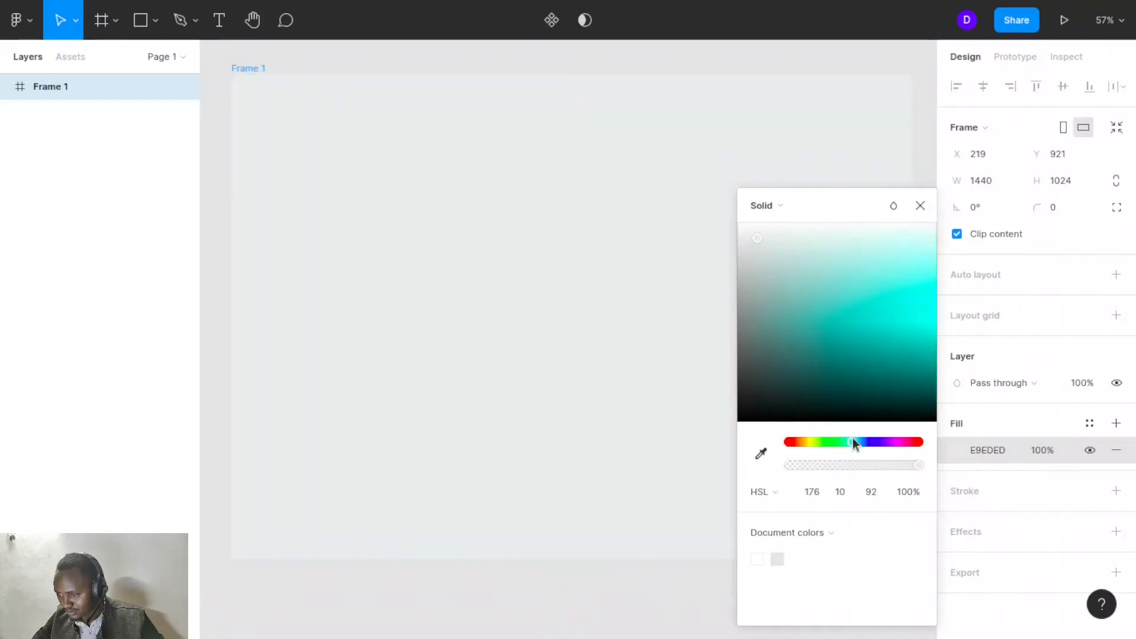
pyautogui.click(832, 251)
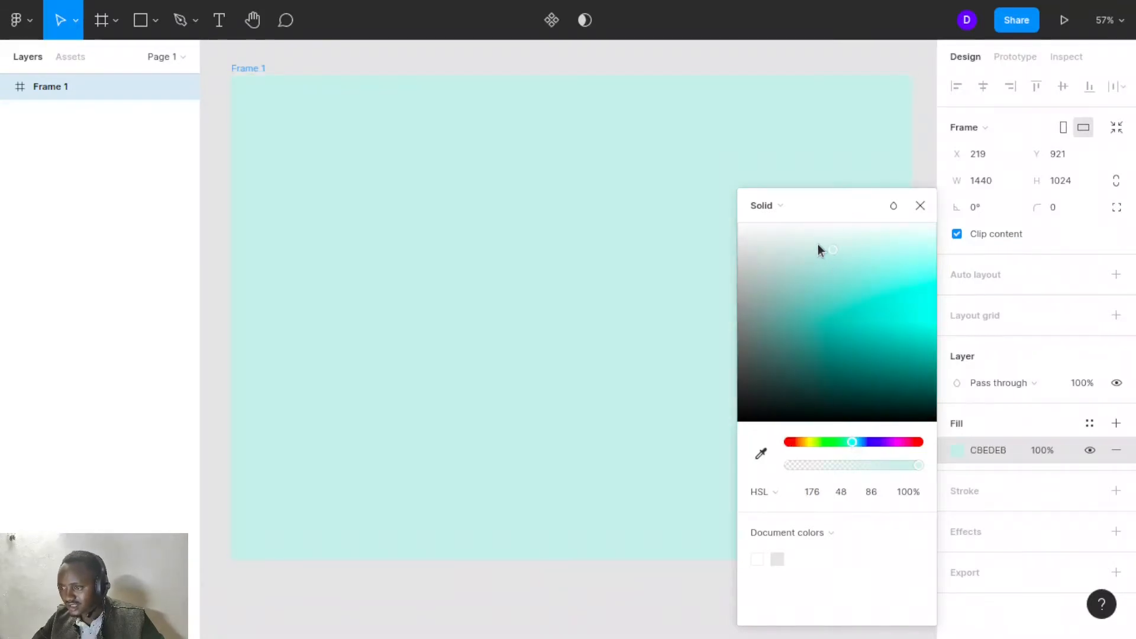
pyautogui.click(851, 244)
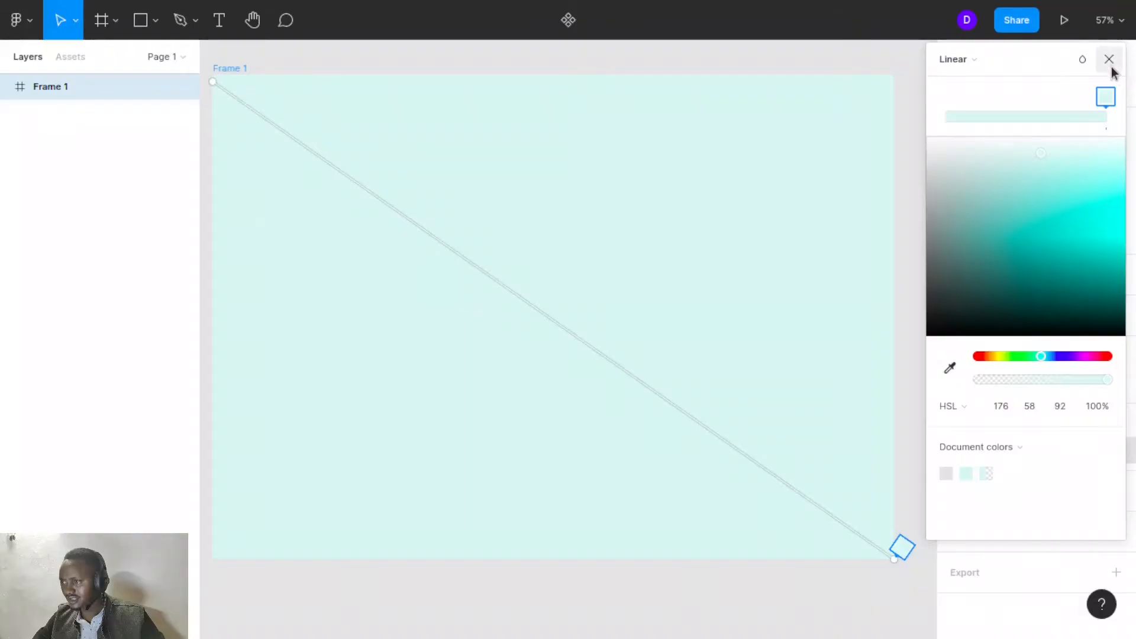
pyautogui.click(1111, 69)
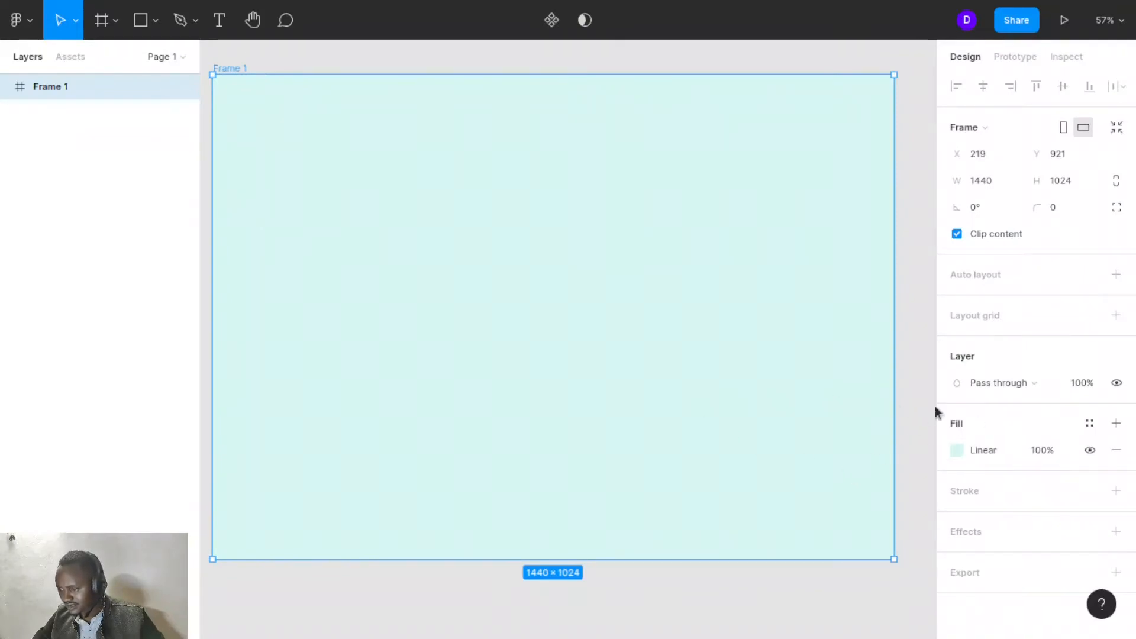
pyautogui.click(959, 453)
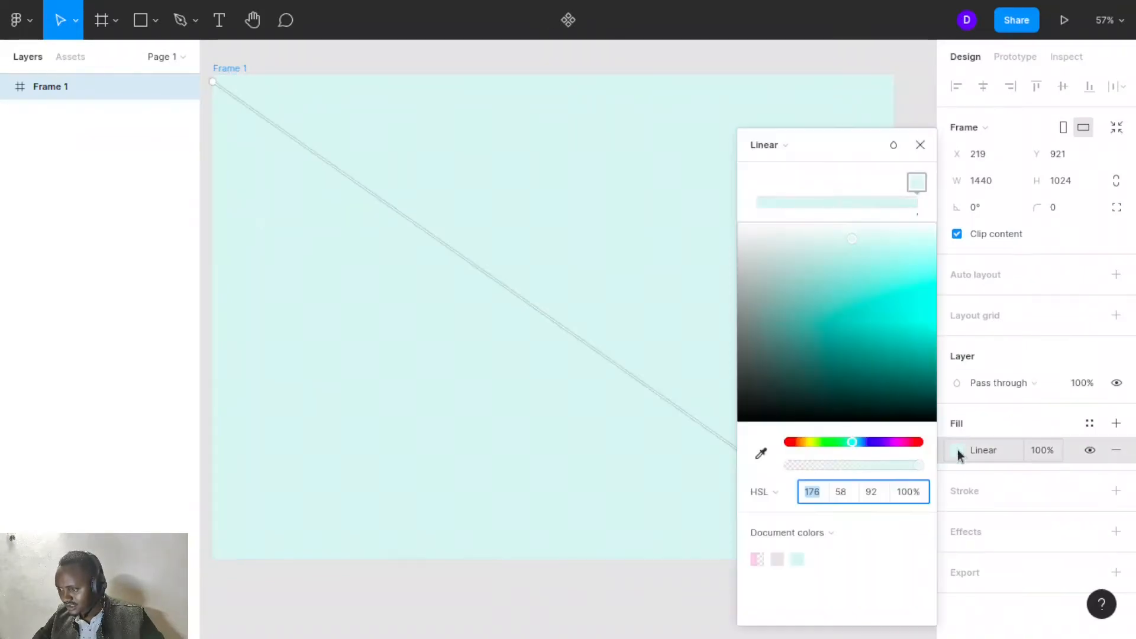
pyautogui.click(808, 491)
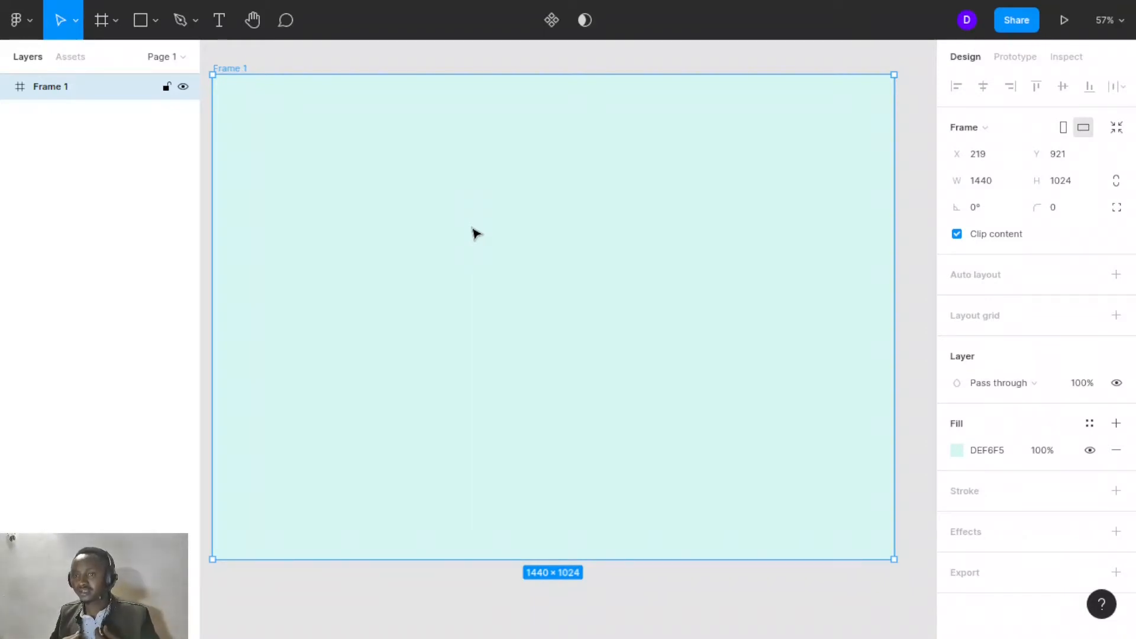
# - Draw a rectangle near the frame's upper-left corner and scale it to 410×410 with the Scale tool
pyautogui.click(141, 21)
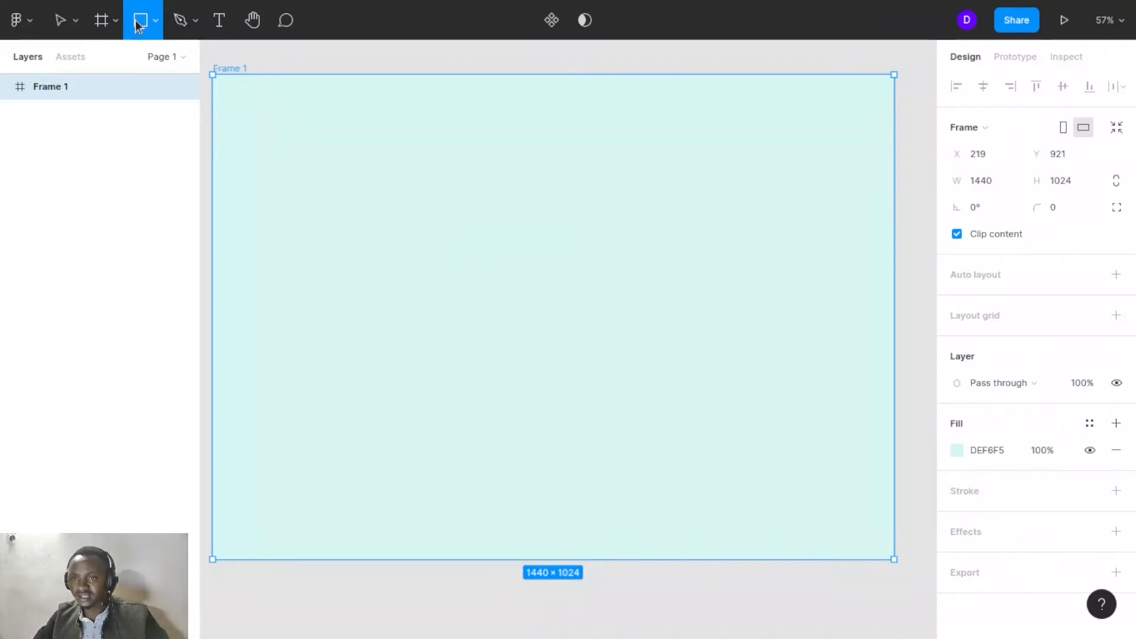
pyautogui.click(343, 165)
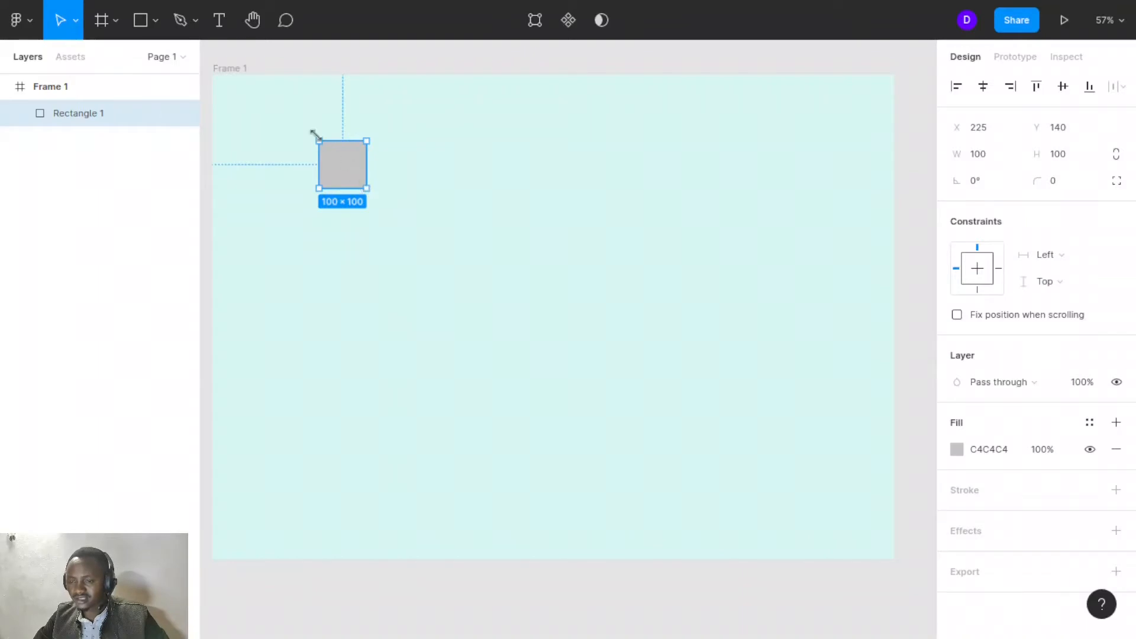
pyautogui.click(76, 20)
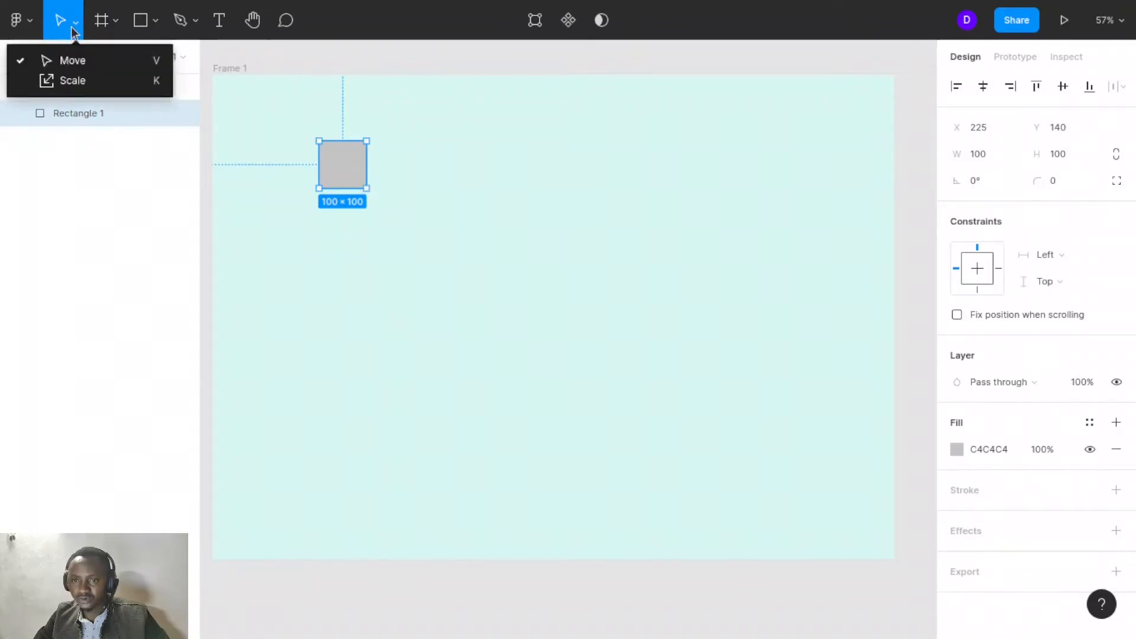
pyautogui.click(65, 79)
pyautogui.moveTo(345, 188); pyautogui.dragTo(323, 377)
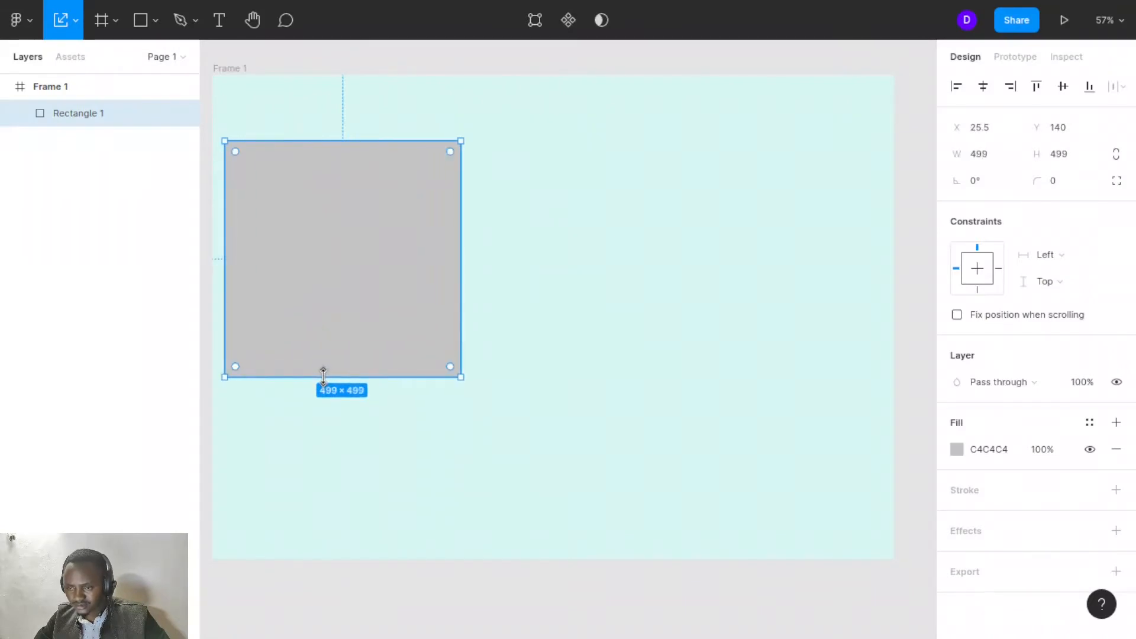
pyautogui.moveTo(341, 316); pyautogui.dragTo(352, 258)
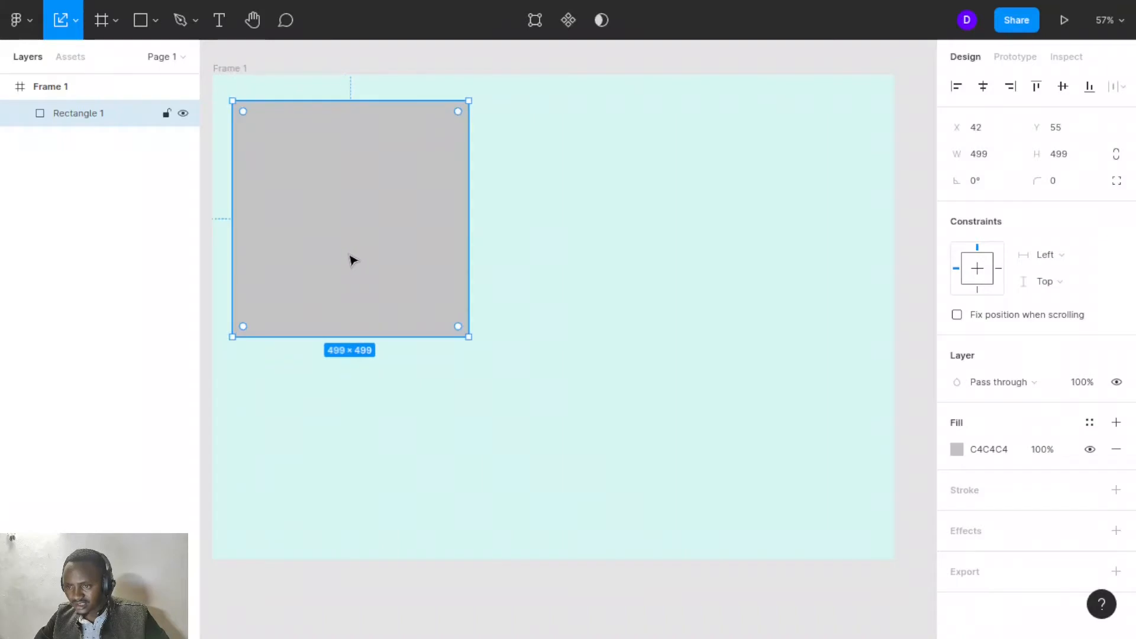
pyautogui.moveTo(459, 334); pyautogui.dragTo(422, 294)
pyautogui.moveTo(371, 233); pyautogui.dragTo(358, 231)
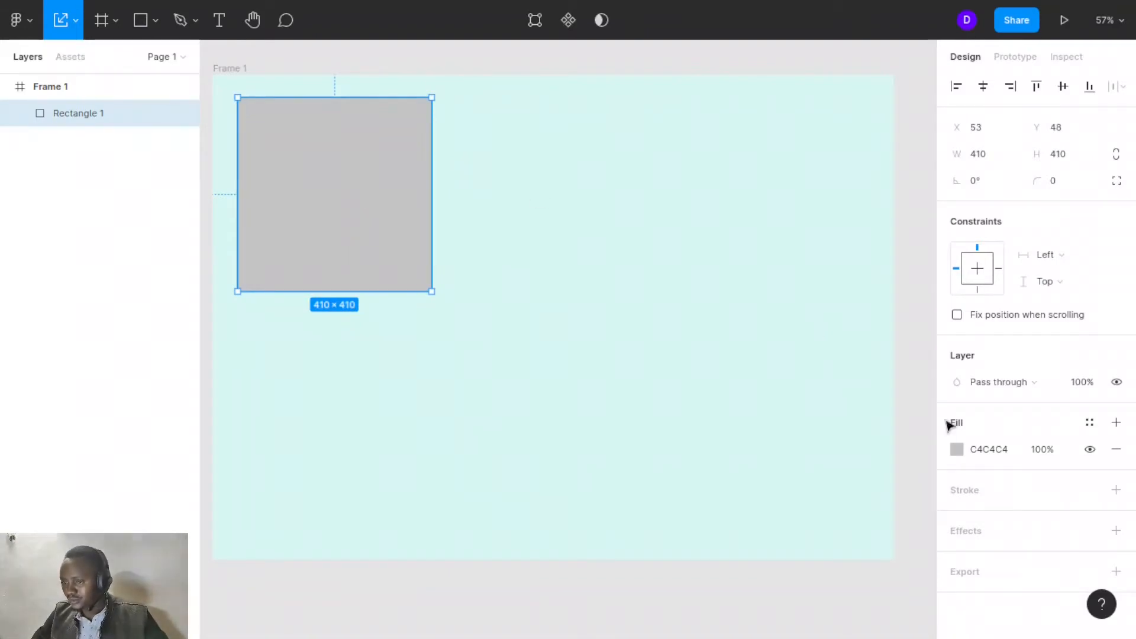
# - Fill the rectangle with the frame's background colour by sampling it with the eyedropper
pyautogui.click(957, 450)
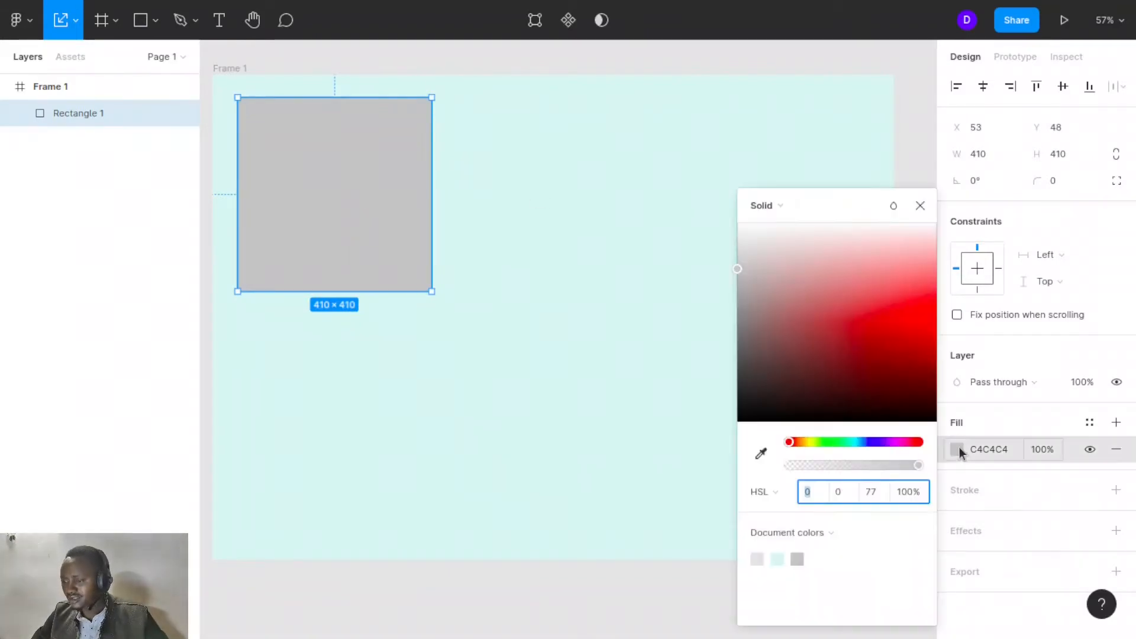
pyautogui.click(764, 456)
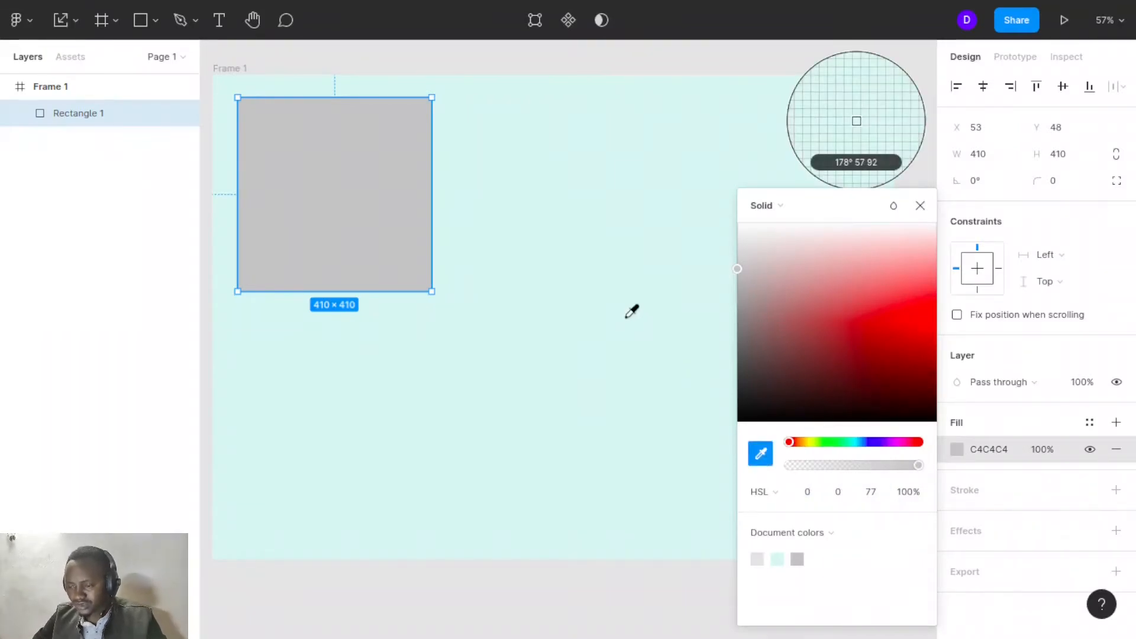
pyautogui.click(593, 350)
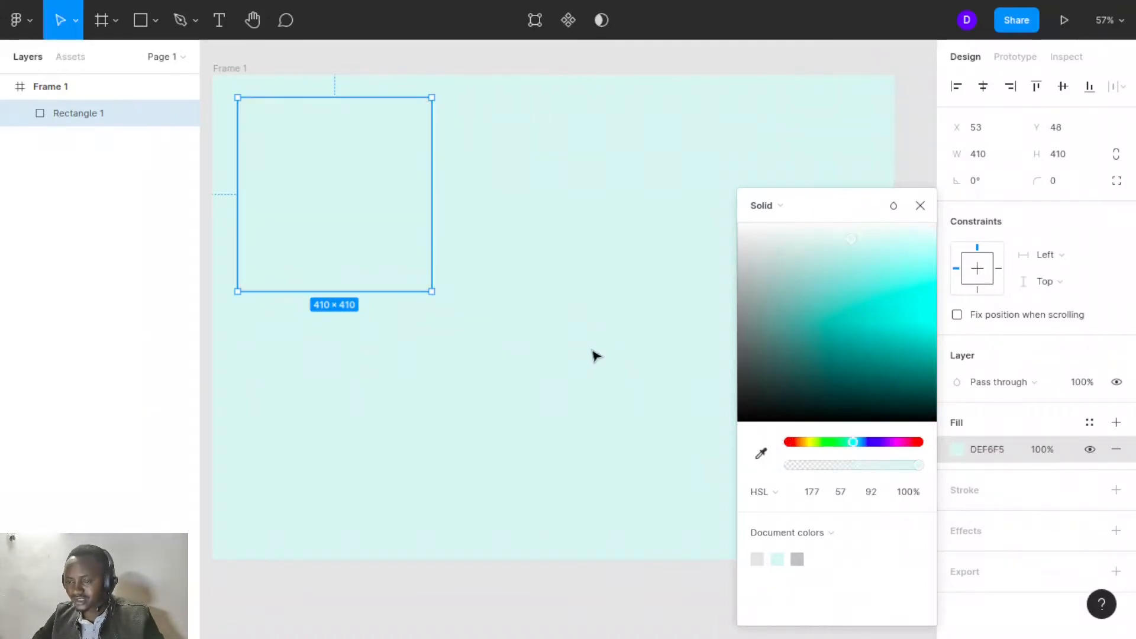
pyautogui.click(920, 207)
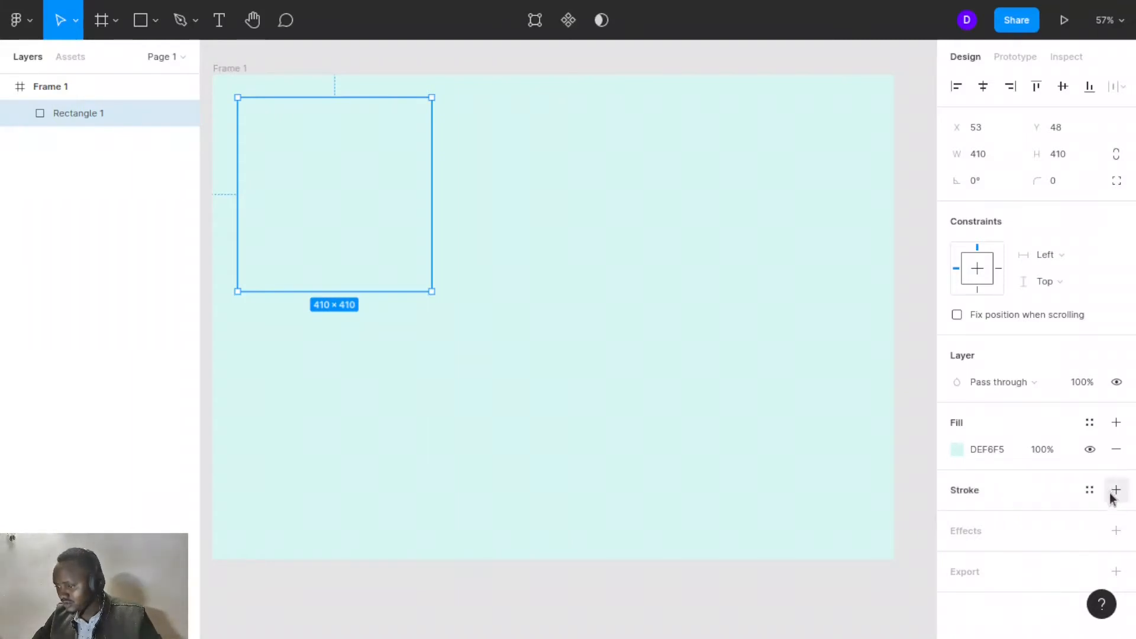
# - Add a drop shadow to the rectangle with X and Y offsets of 10
pyautogui.click(1117, 531)
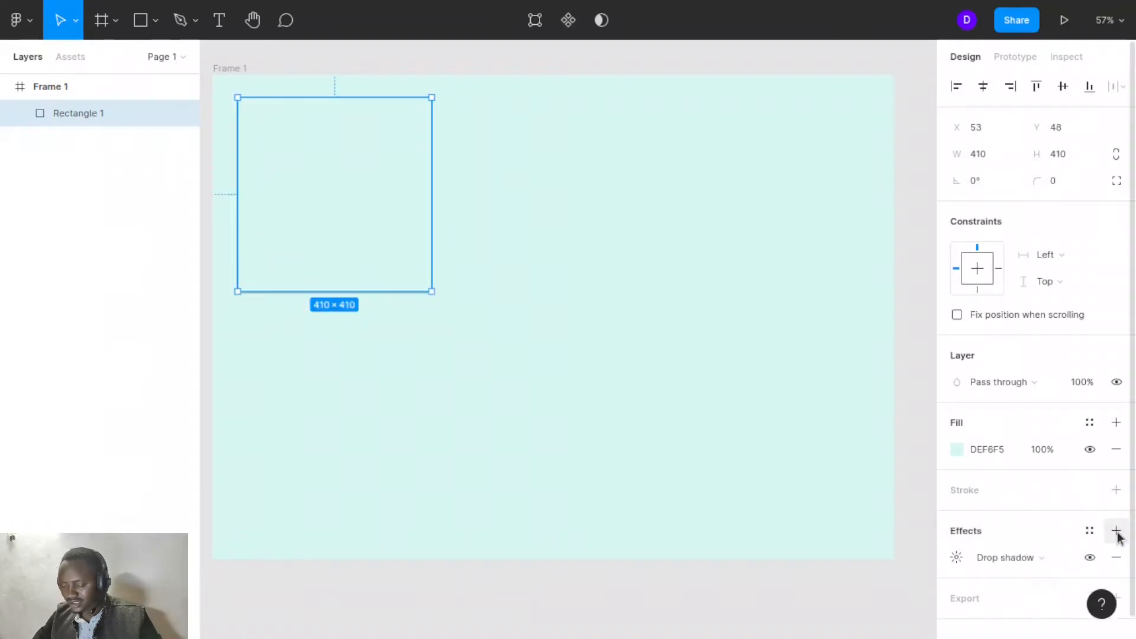
pyautogui.click(957, 558)
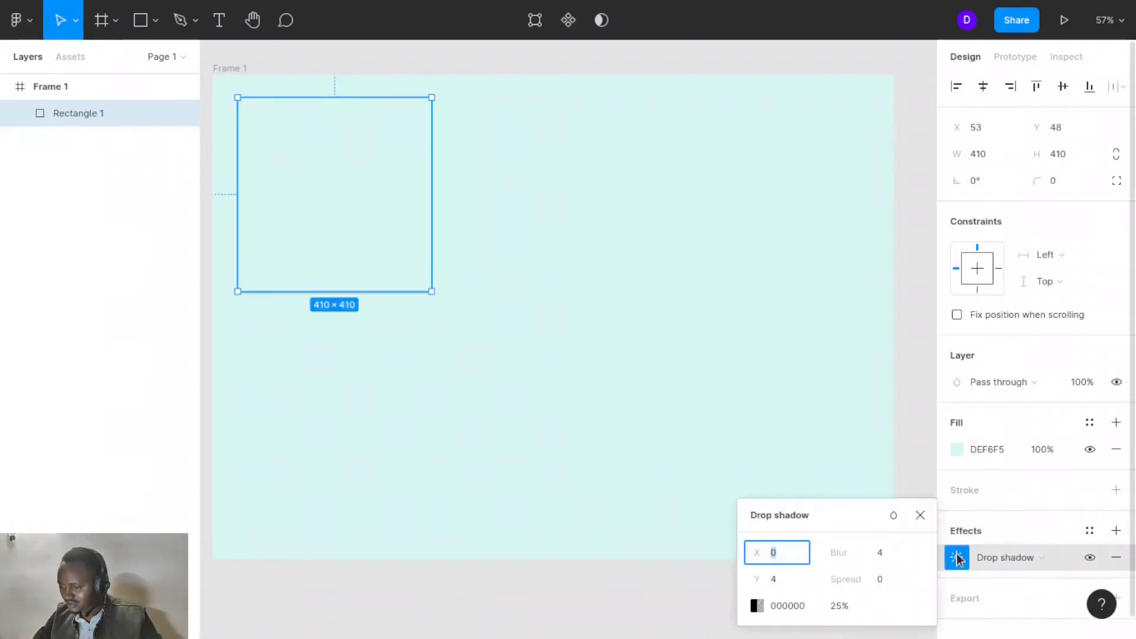
pyautogui.click(777, 585)
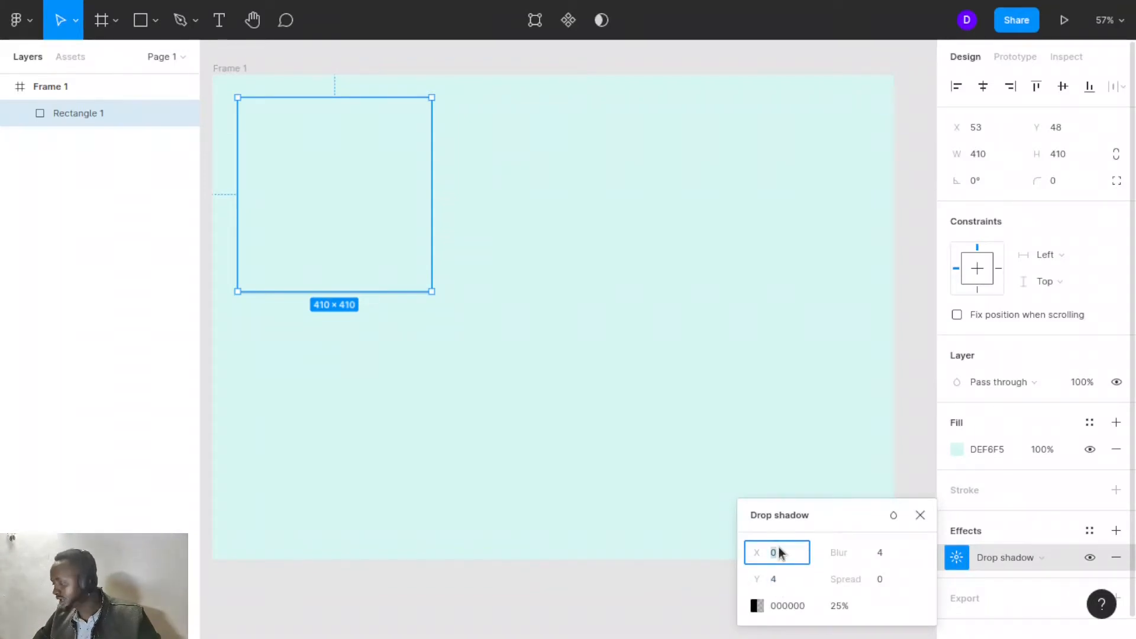
pyautogui.write('10')
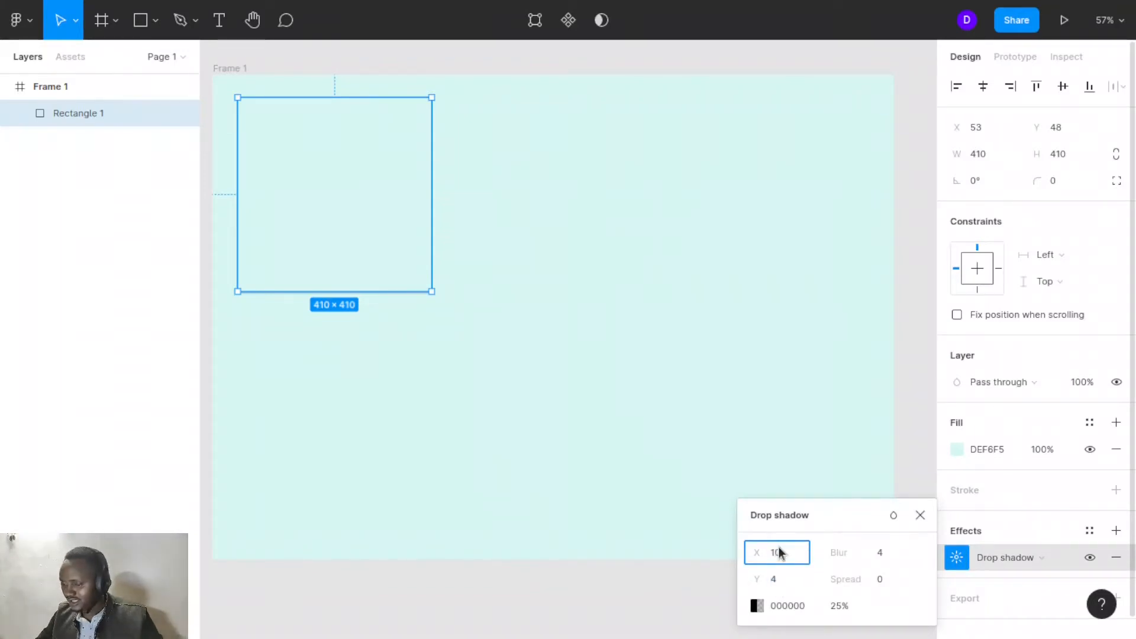
pyautogui.click(787, 584)
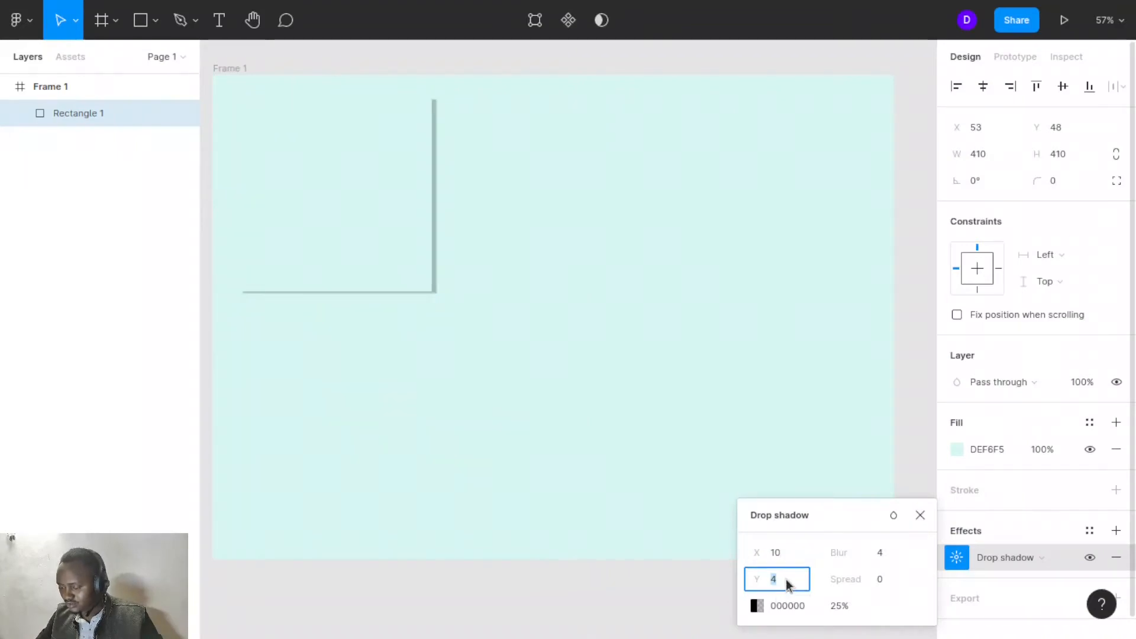
pyautogui.write('10')
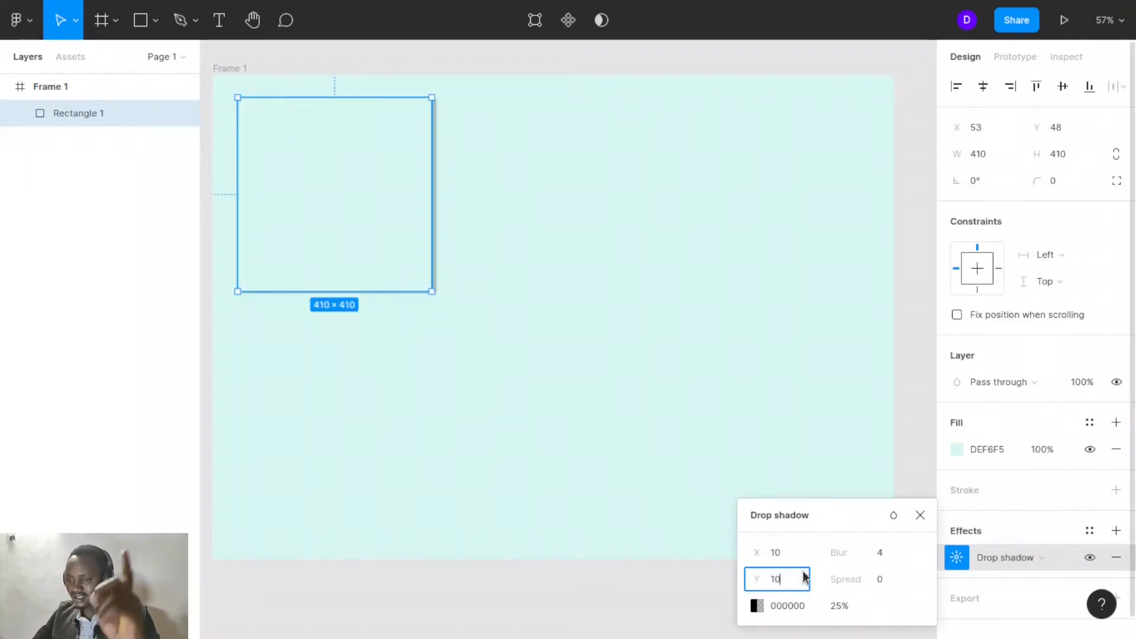
pyautogui.press('Return')
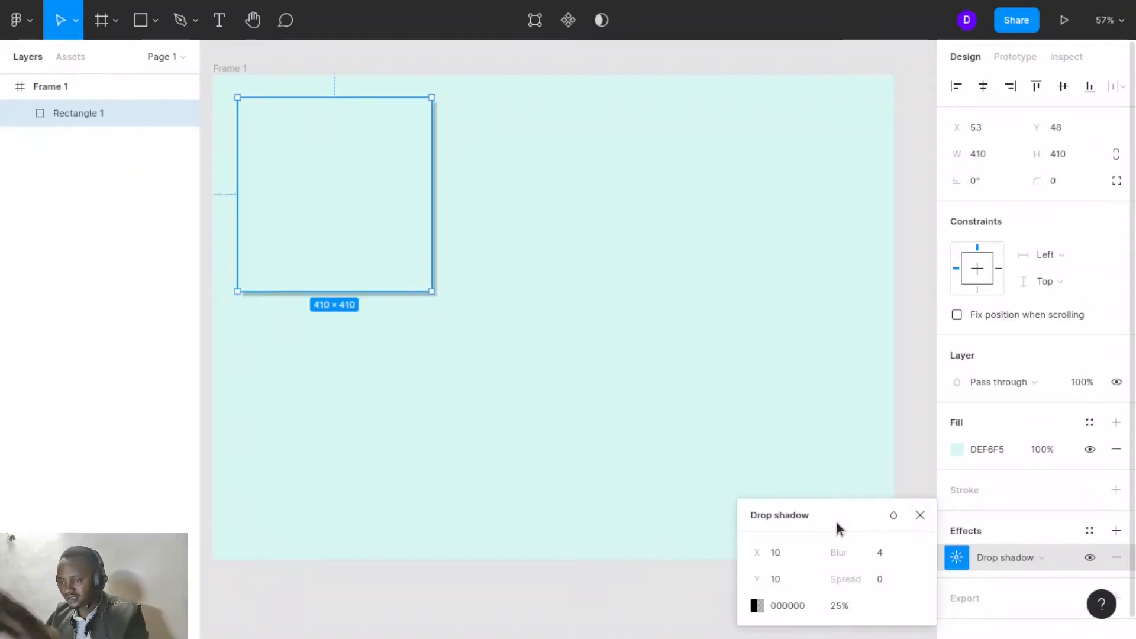
# - Set the drop shadow's blur to 20 and its colour to purple 1411B9 at 80% opacity
pyautogui.click(890, 555)
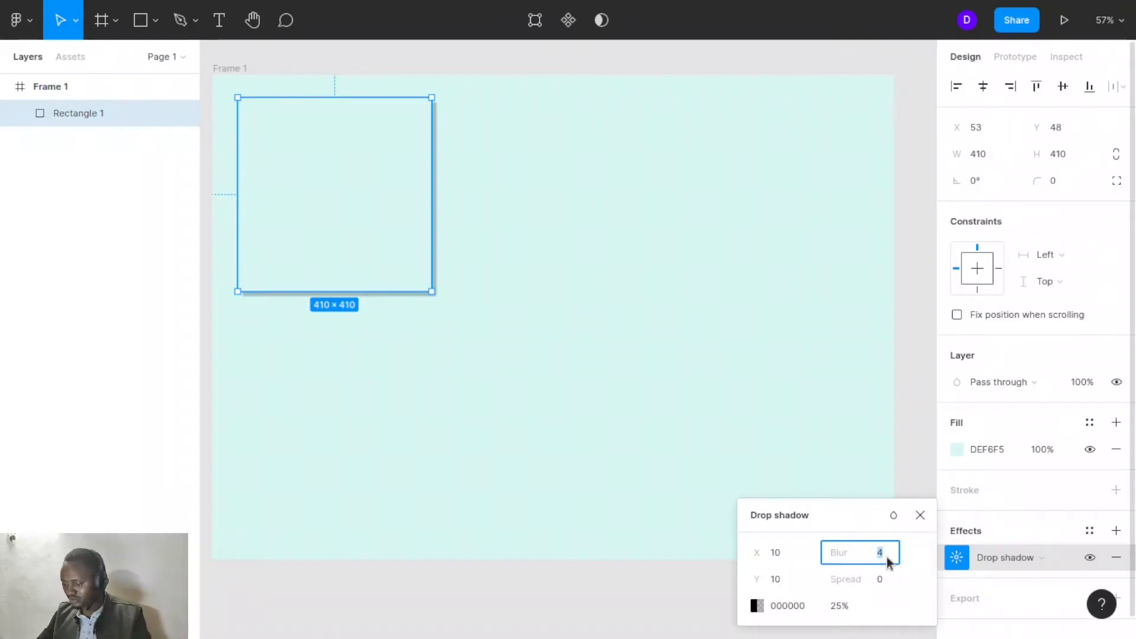
pyautogui.click(854, 513)
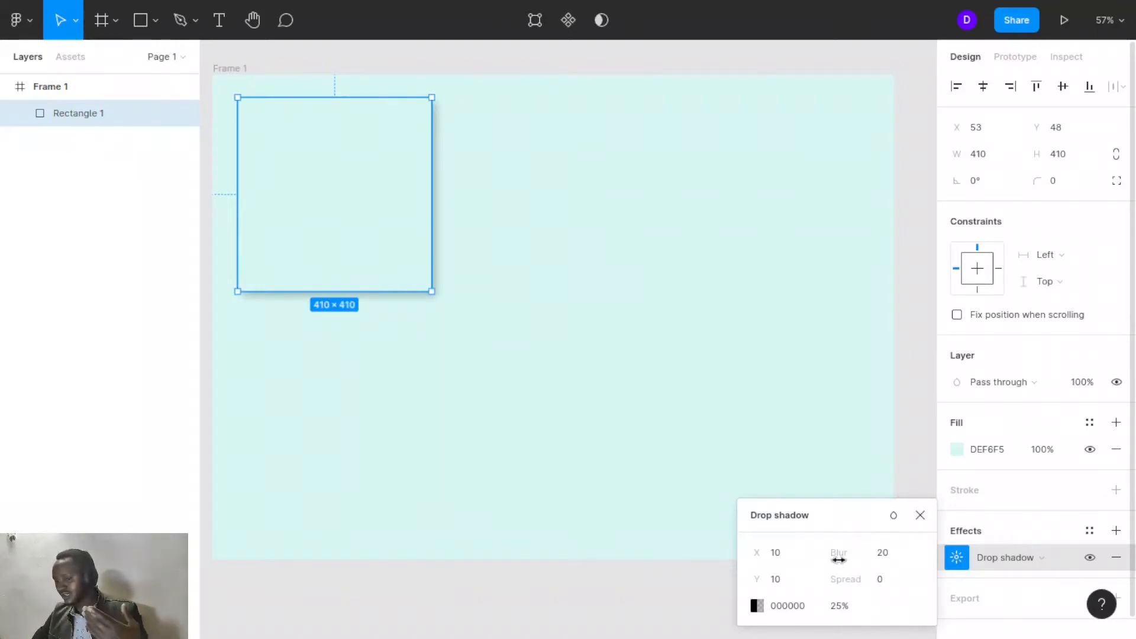
pyautogui.click(843, 608)
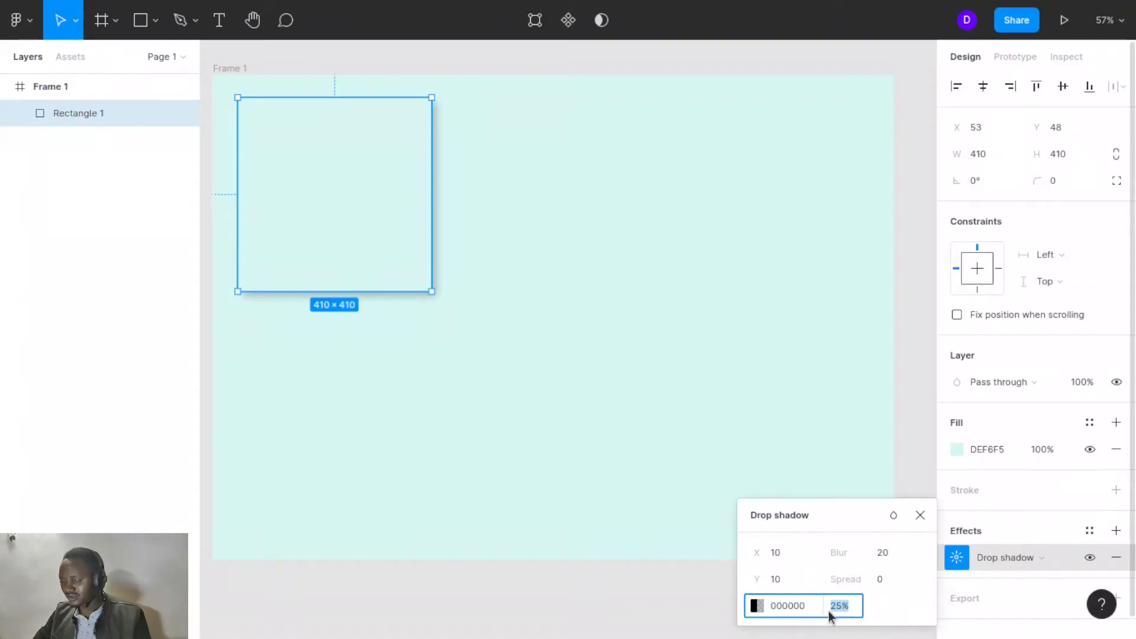
pyautogui.click(760, 607)
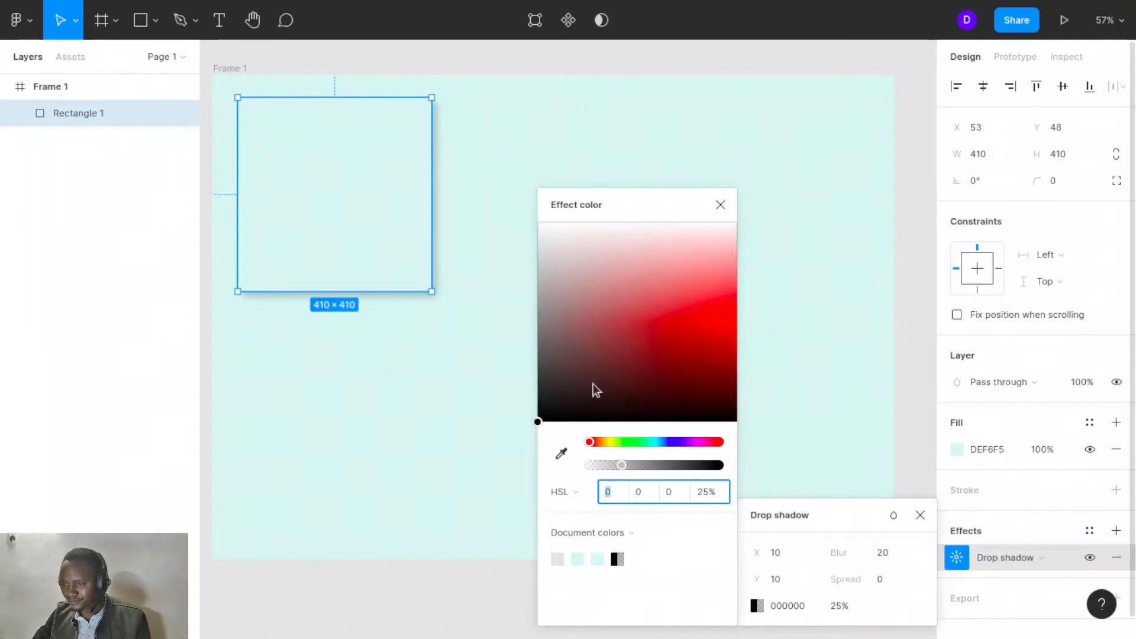
pyautogui.click(677, 445)
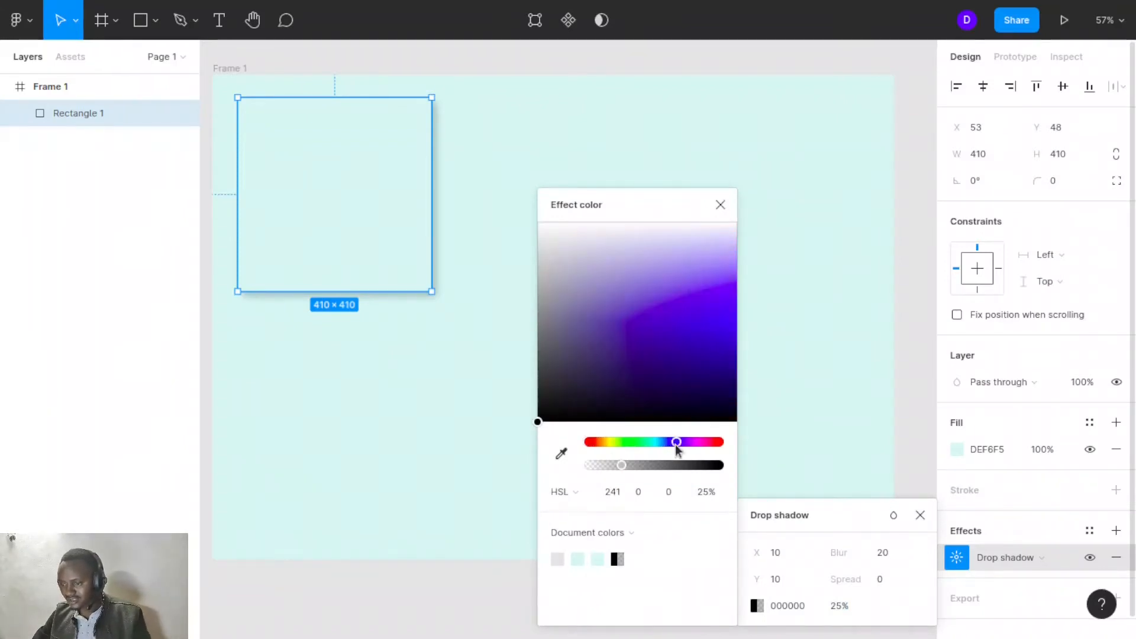
pyautogui.click(708, 333)
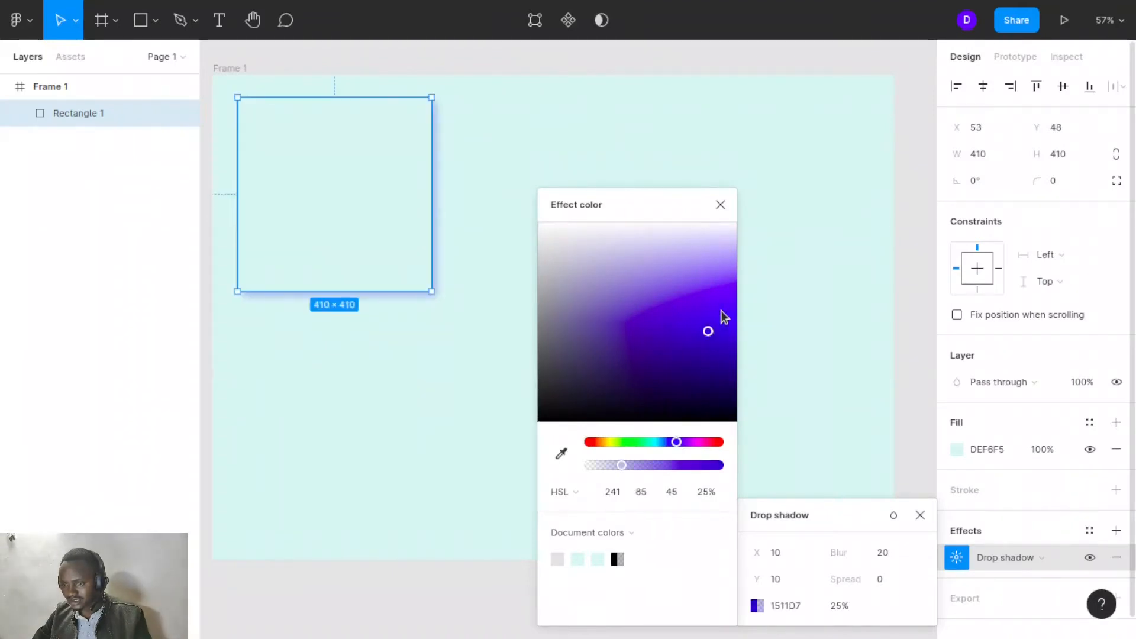
pyautogui.moveTo(724, 362); pyautogui.dragTo(704, 344)
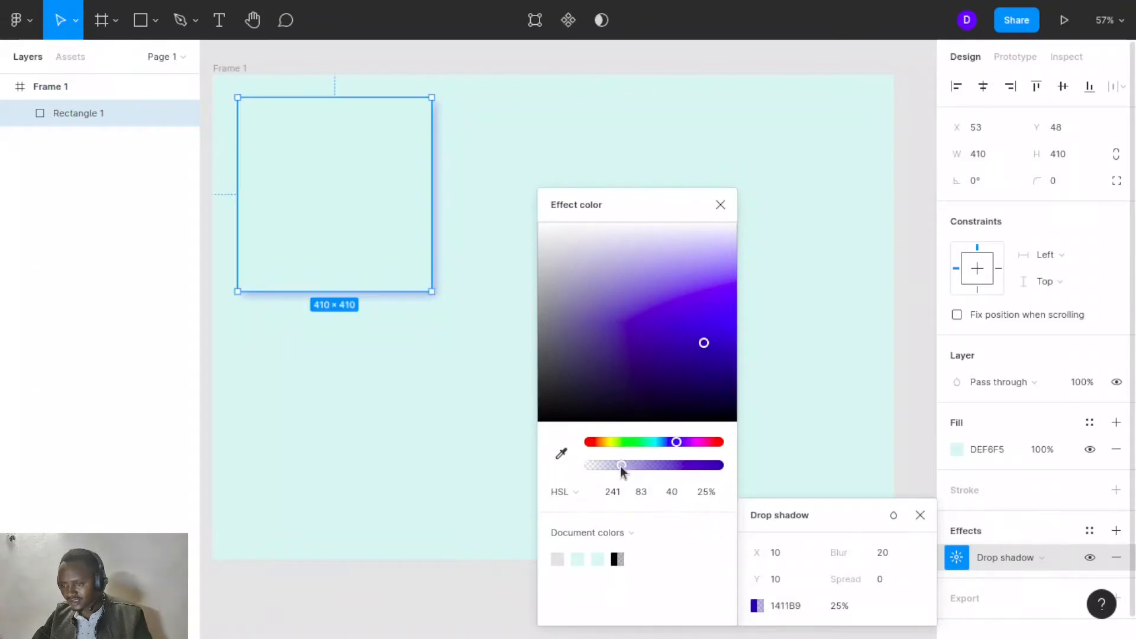
pyautogui.moveTo(624, 468); pyautogui.dragTo(695, 466)
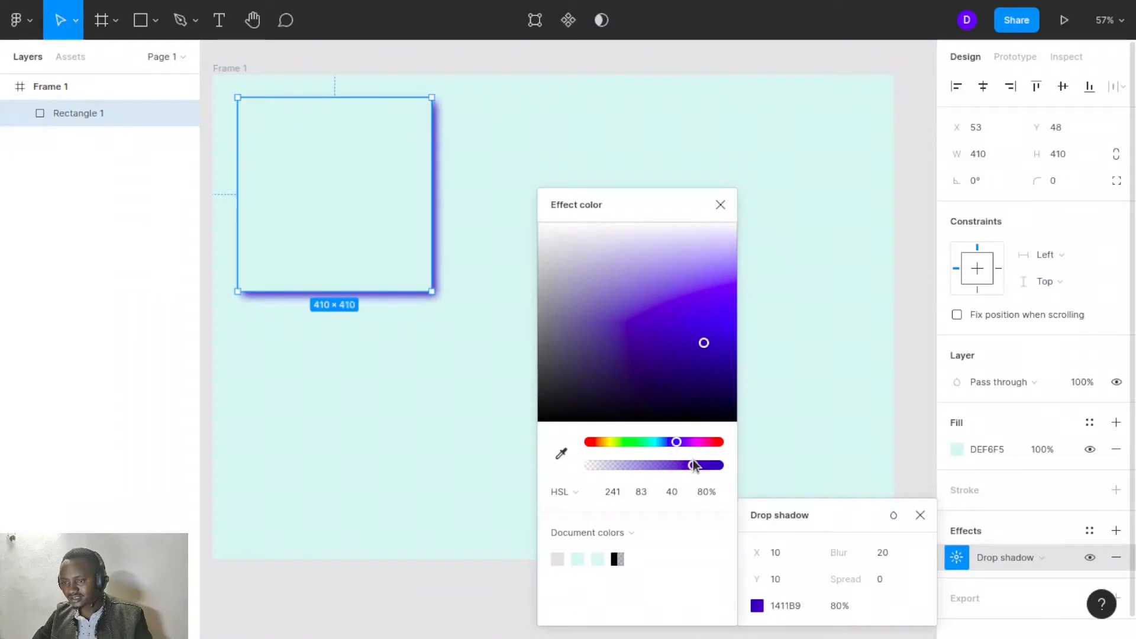
pyautogui.click(718, 212)
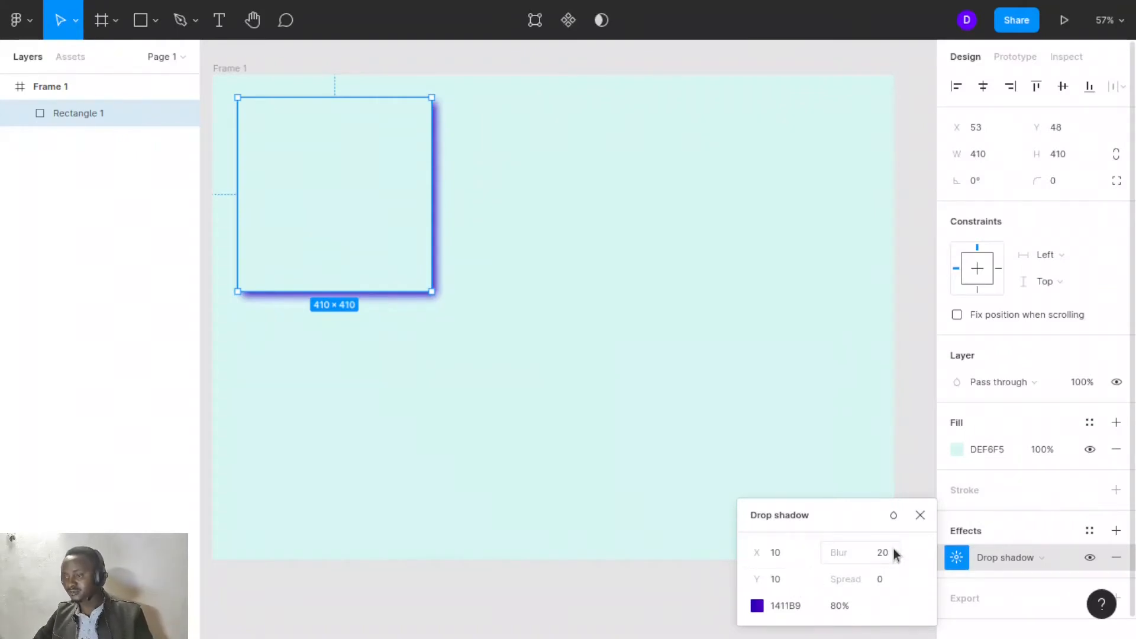
pyautogui.click(920, 516)
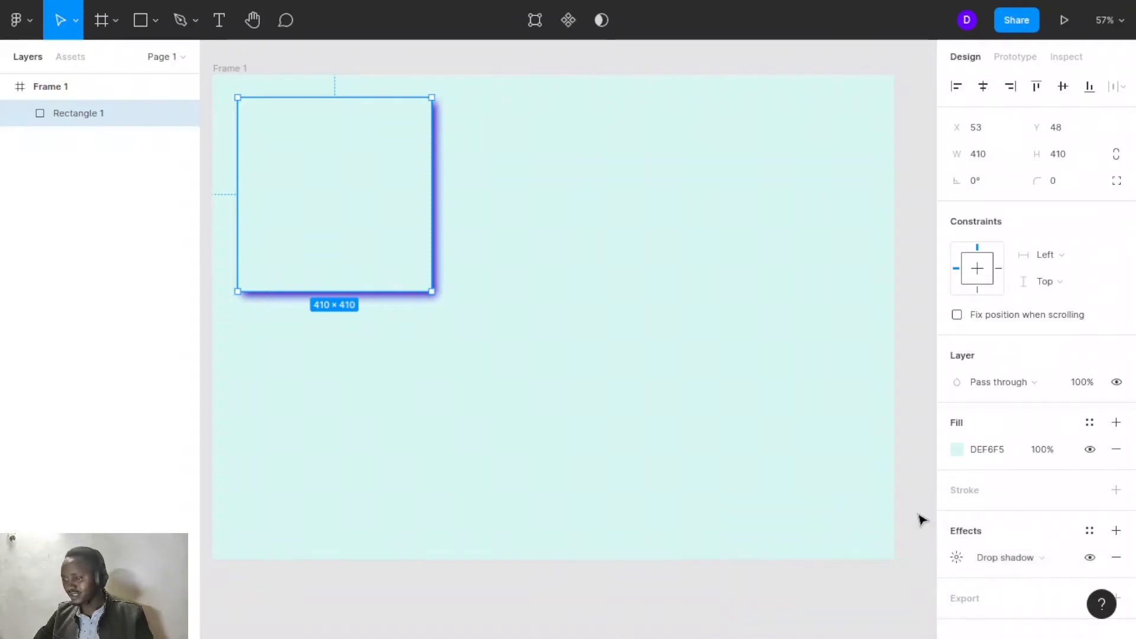
# - Add a second drop shadow to the rectangle with X and Y offsets of -10 and a blur of 20
pyautogui.click(692, 429)
pyautogui.click(389, 221)
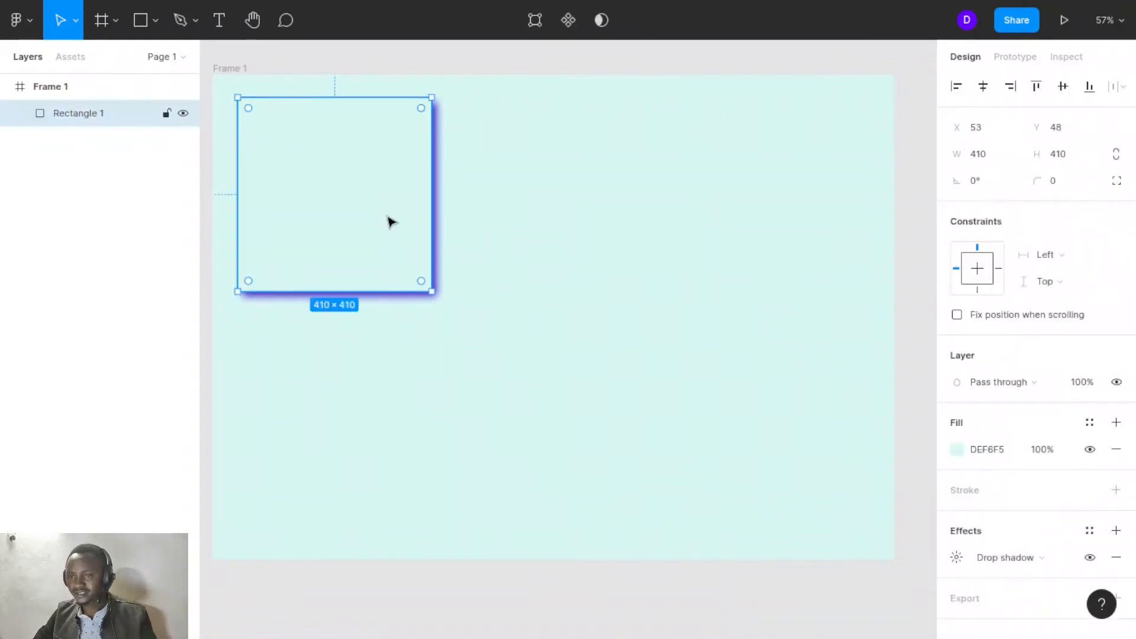
pyautogui.click(1117, 531)
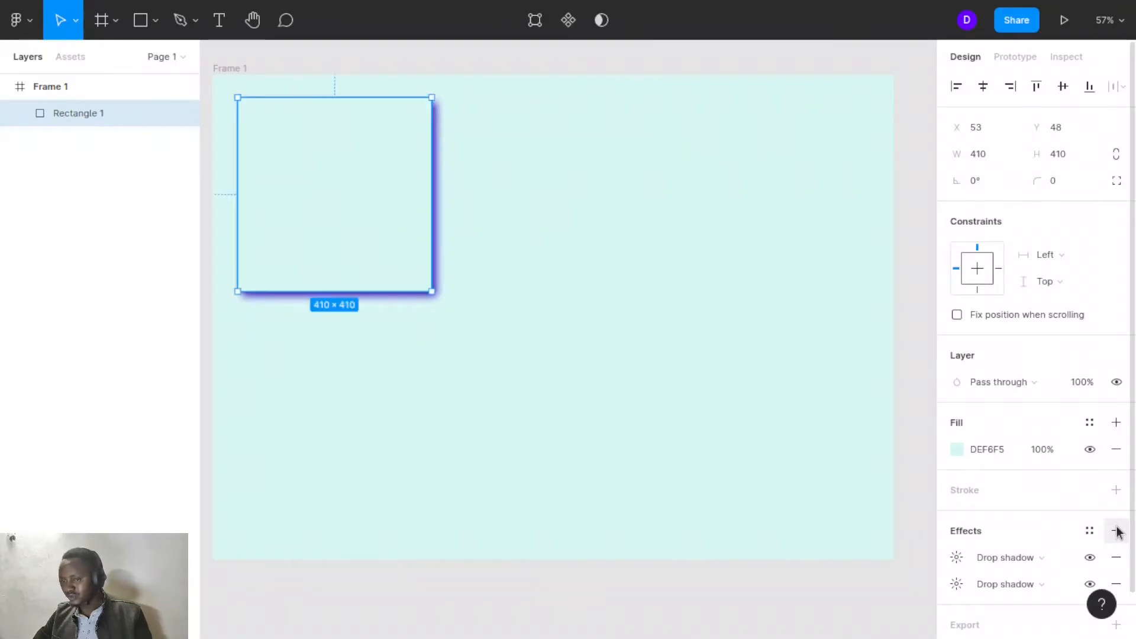
pyautogui.click(957, 557)
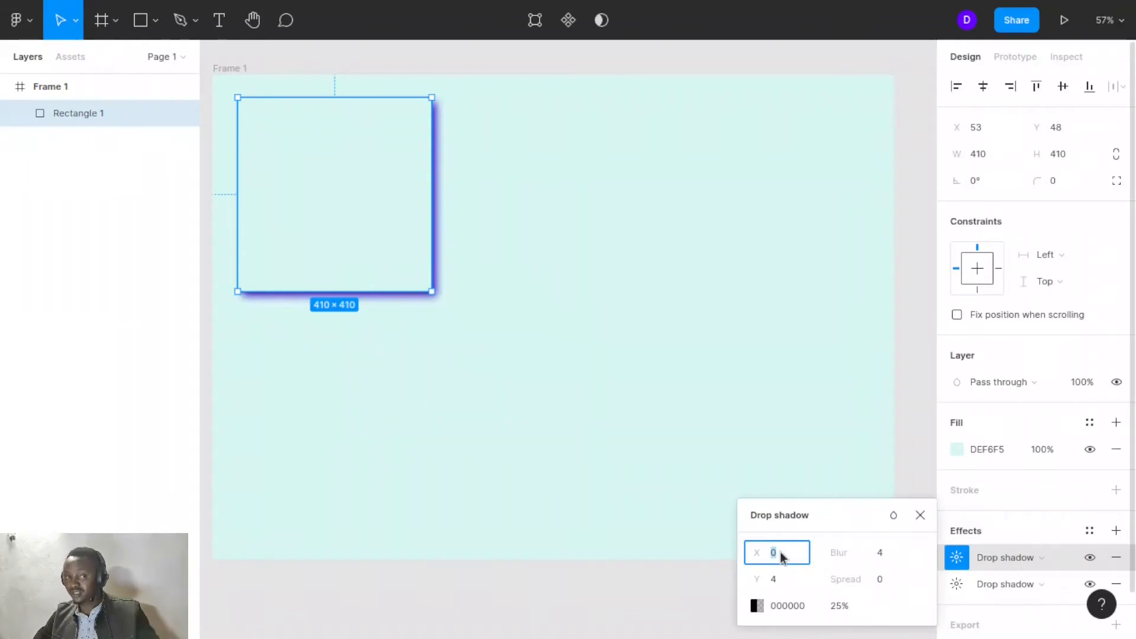
pyautogui.write('-')
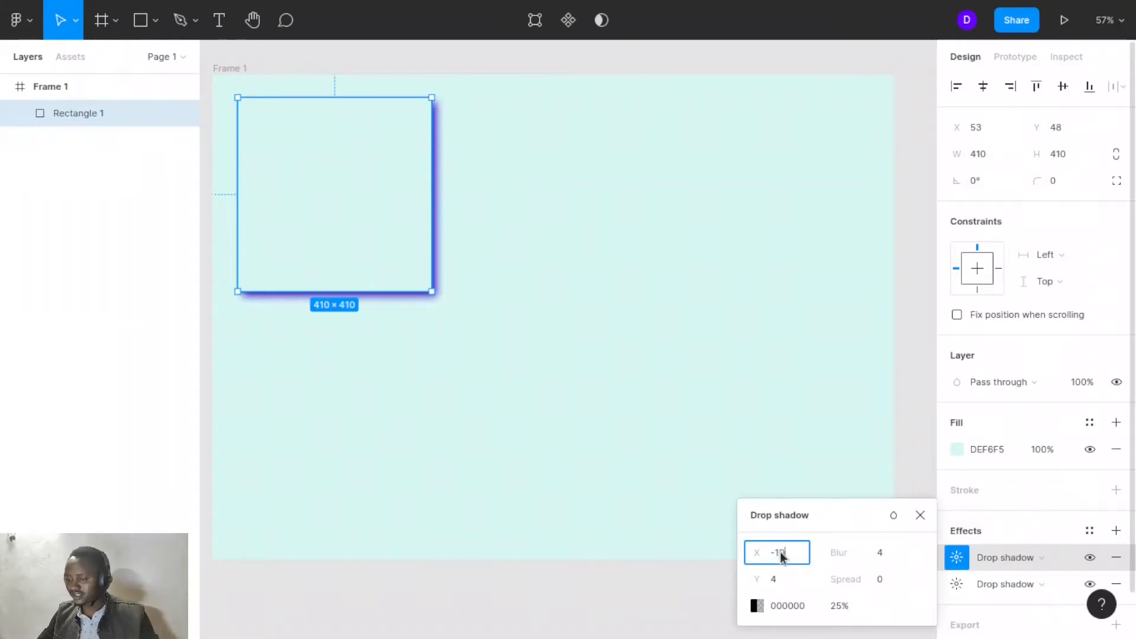
pyautogui.write('10')
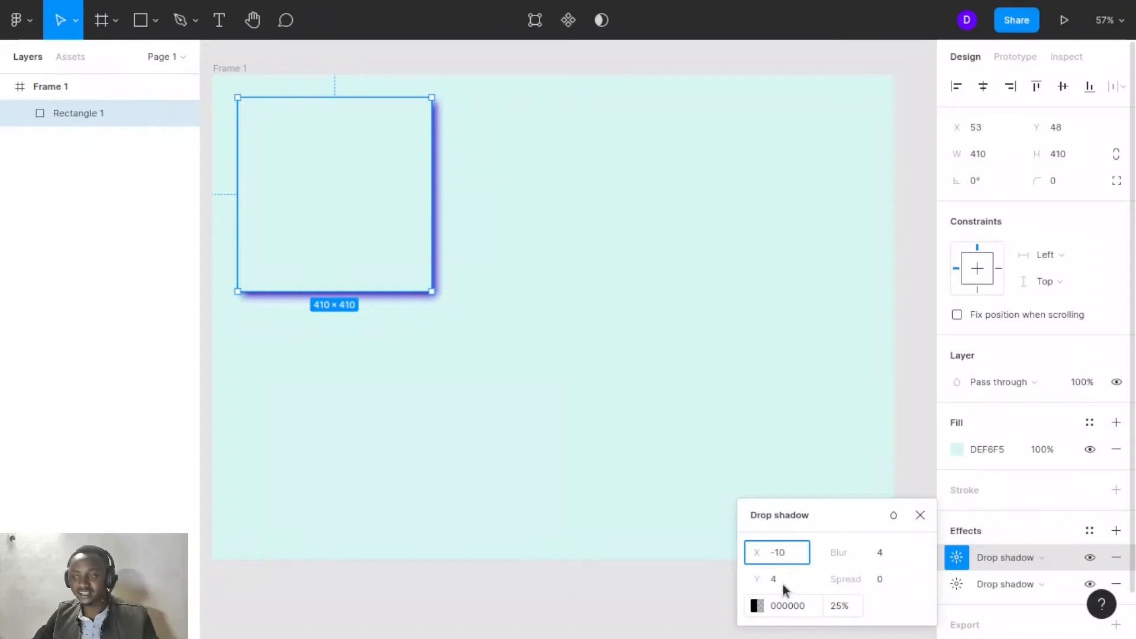
pyautogui.click(780, 579)
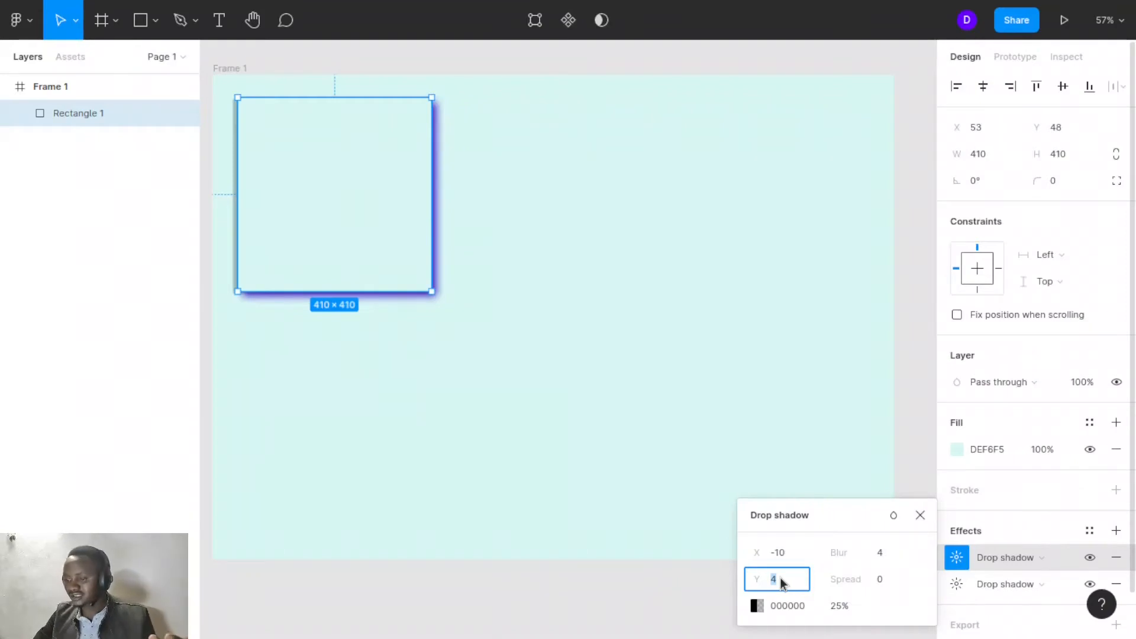
pyautogui.write('10')
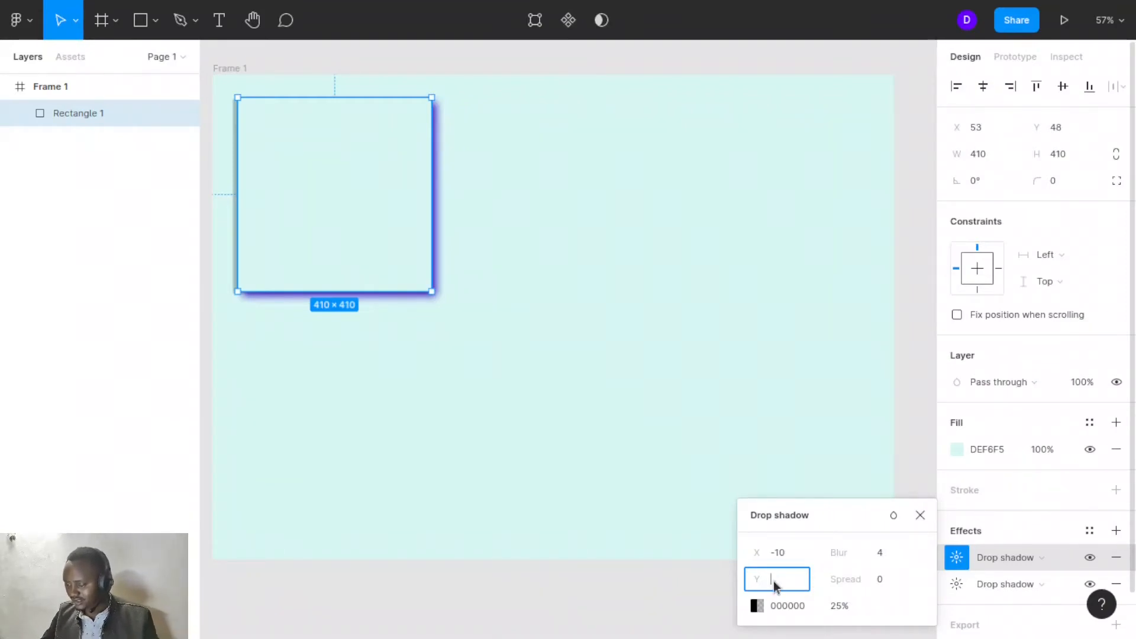
pyautogui.click(891, 557)
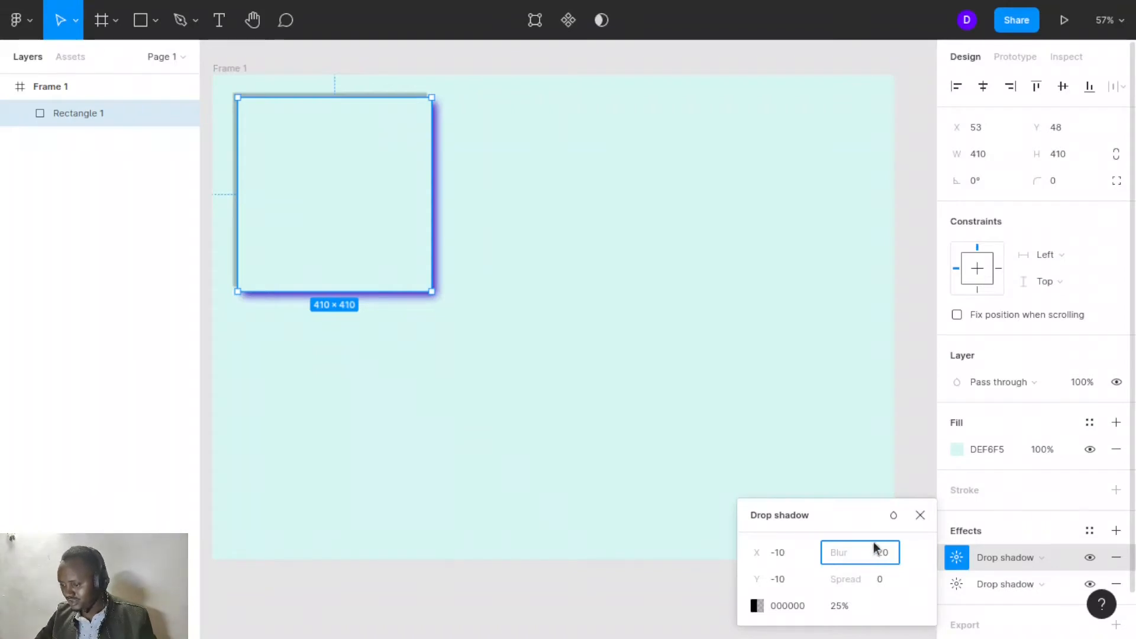
pyautogui.click(854, 513)
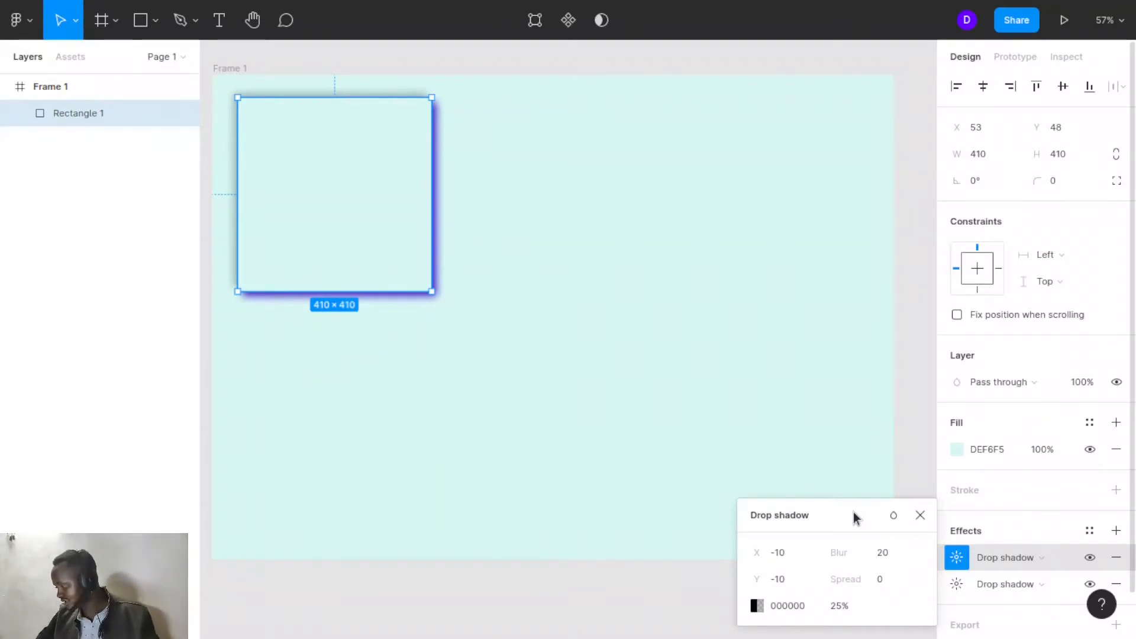
# - Set the second shadow's colour to white FFFFFF at 99% opacity
pyautogui.click(779, 606)
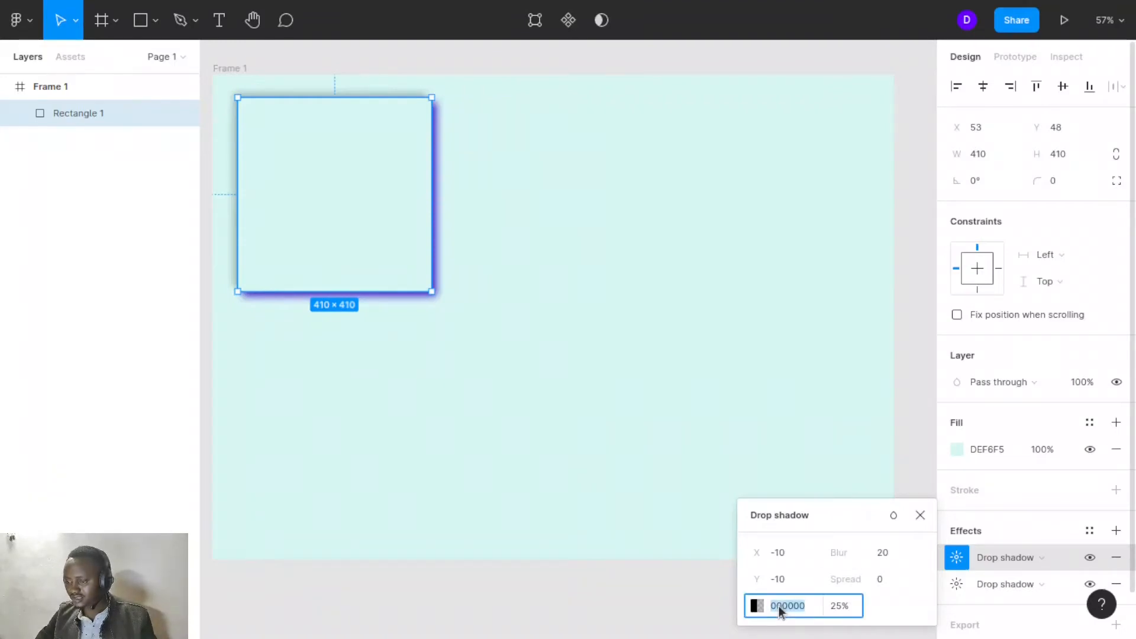
pyautogui.click(756, 606)
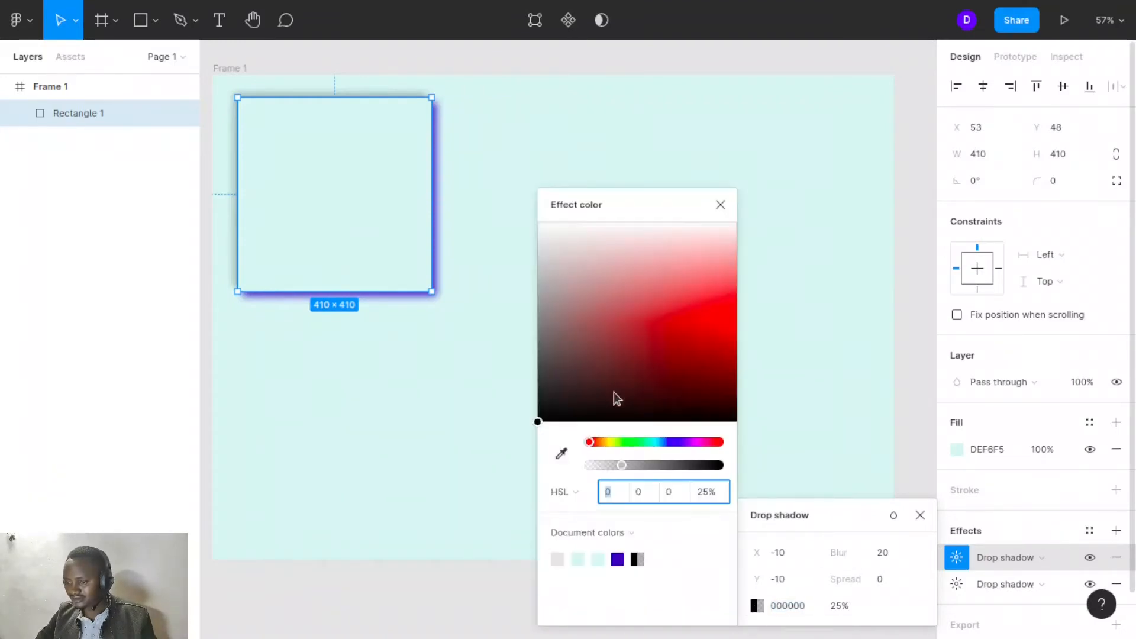
pyautogui.moveTo(537, 424); pyautogui.dragTo(527, 208)
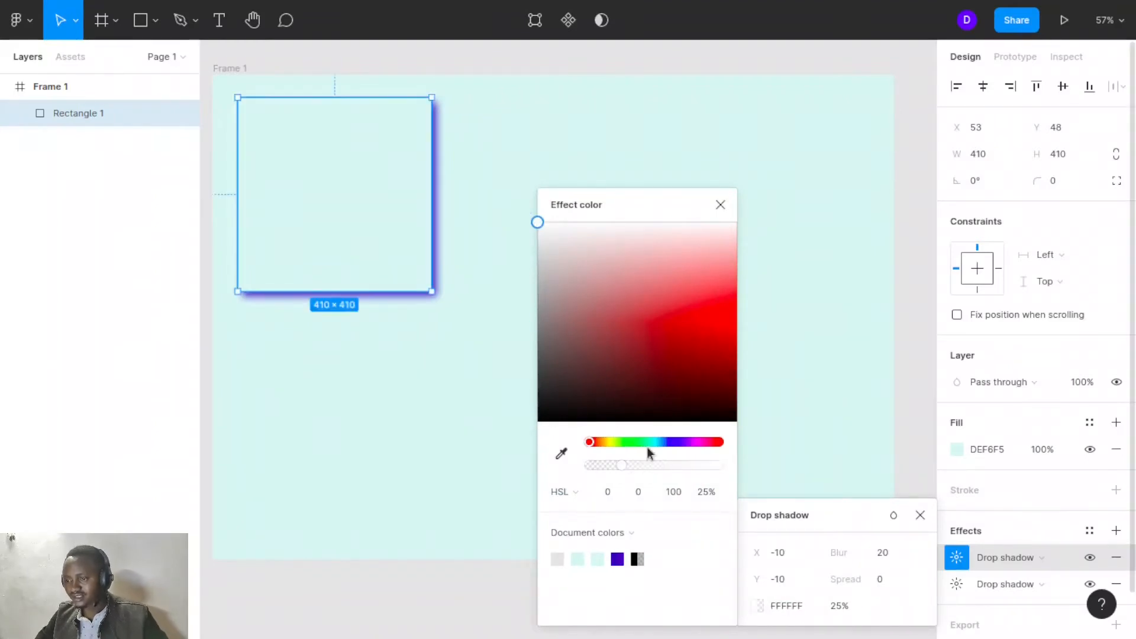
pyautogui.moveTo(620, 467); pyautogui.dragTo(716, 471)
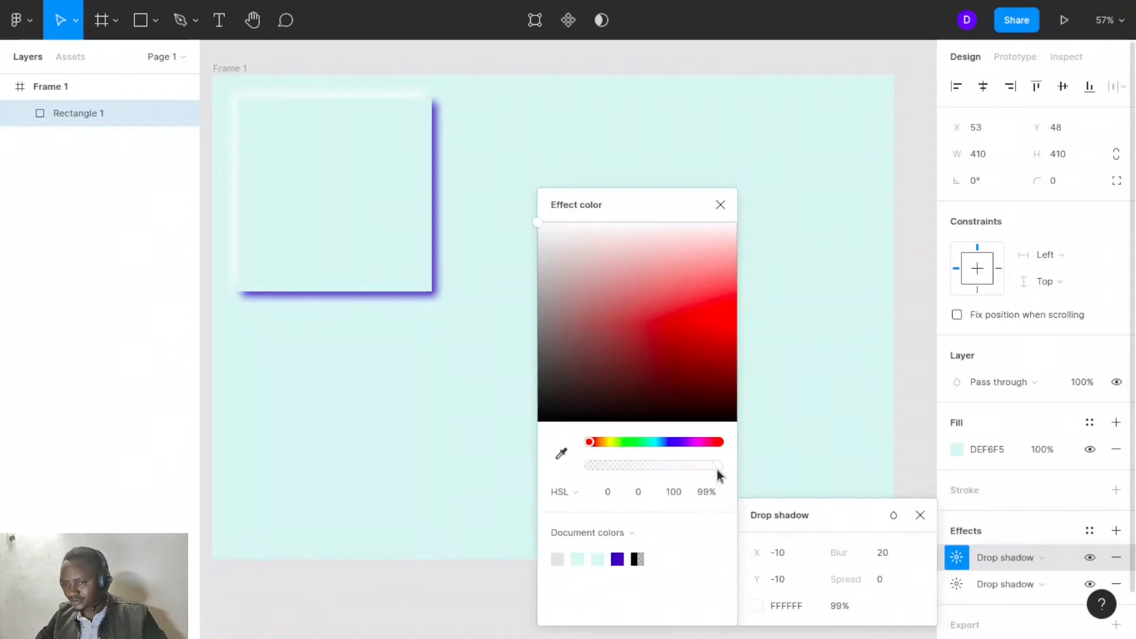
pyautogui.click(719, 206)
pyautogui.click(559, 354)
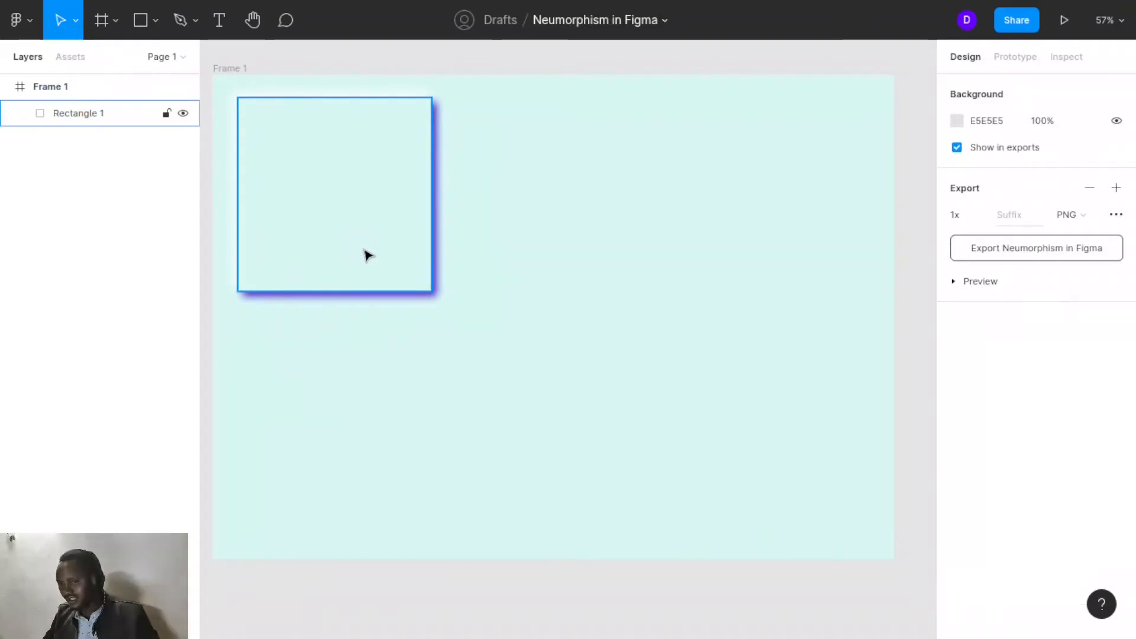
pyautogui.click(341, 240)
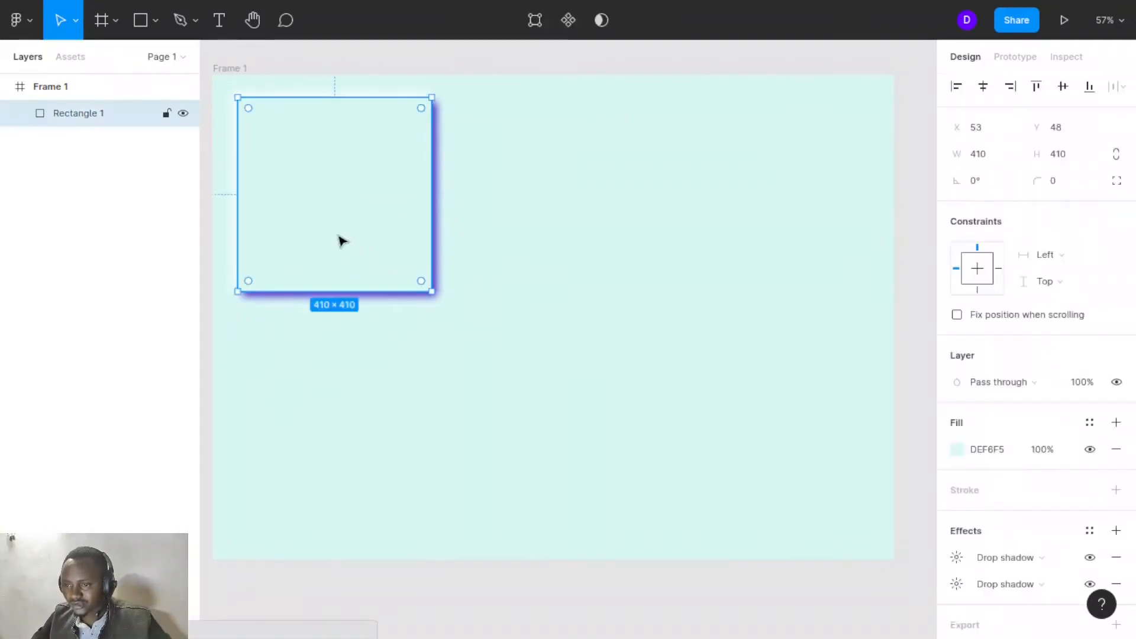
pyautogui.click(386, 346)
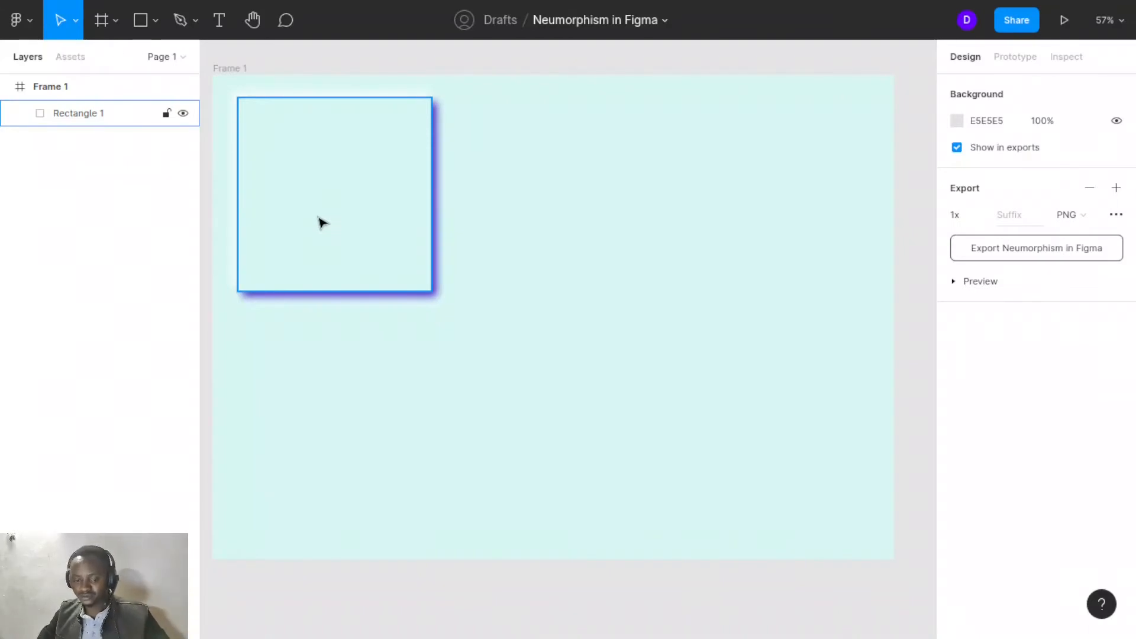
pyautogui.moveTo(322, 224)
pyautogui.mouseDown()
pyautogui.moveTo(531, 195)
pyautogui.moveTo(566, 221)
pyautogui.moveTo(312, 225)
pyautogui.mouseUp()
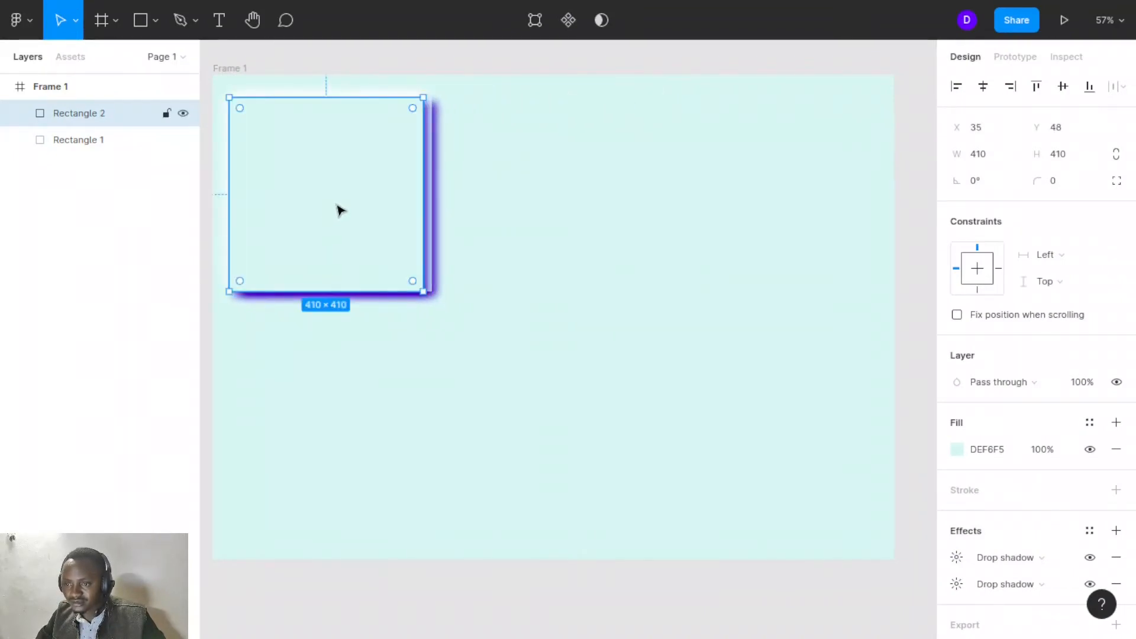
pyautogui.press('Delete')
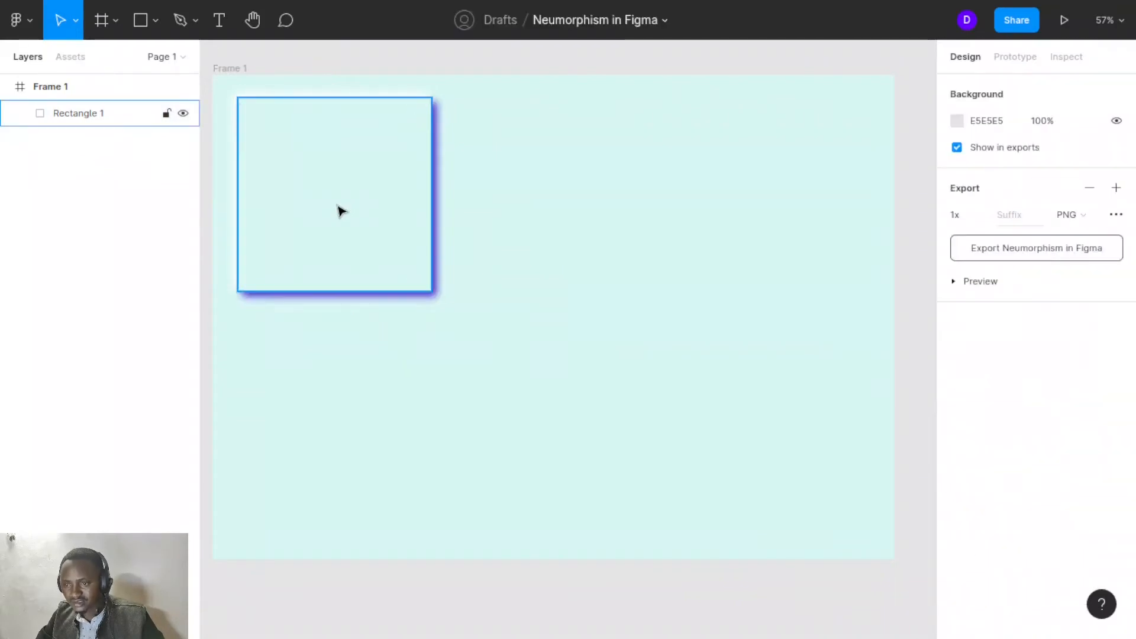
# - Convert the rectangle into a component and duplicate an instance of it to its right
pyautogui.click(374, 191)
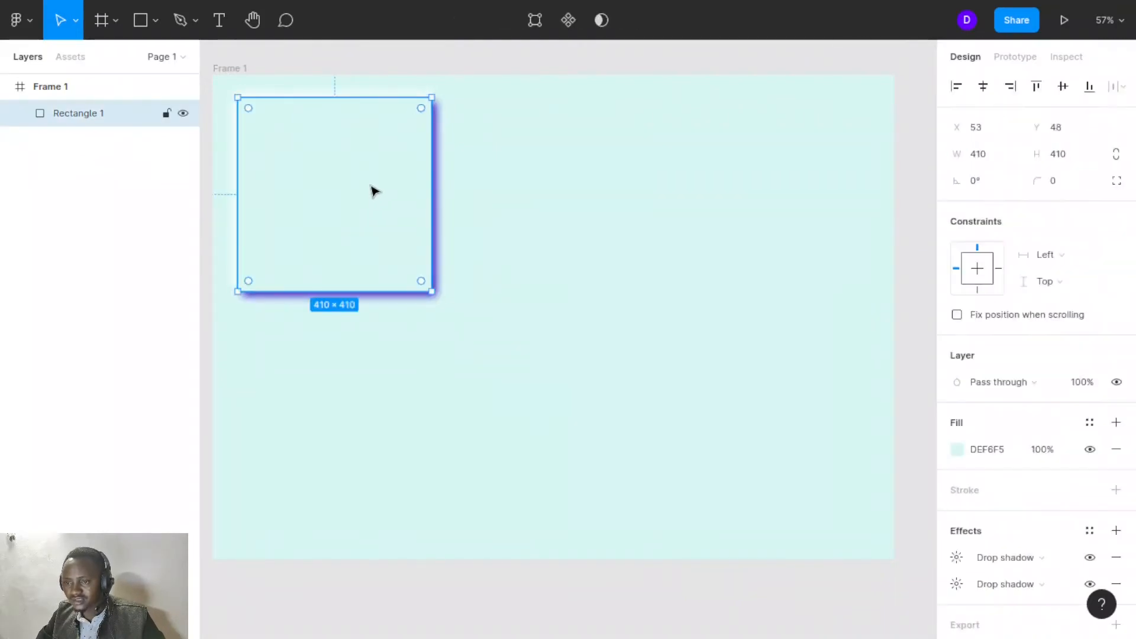
pyautogui.click(569, 20)
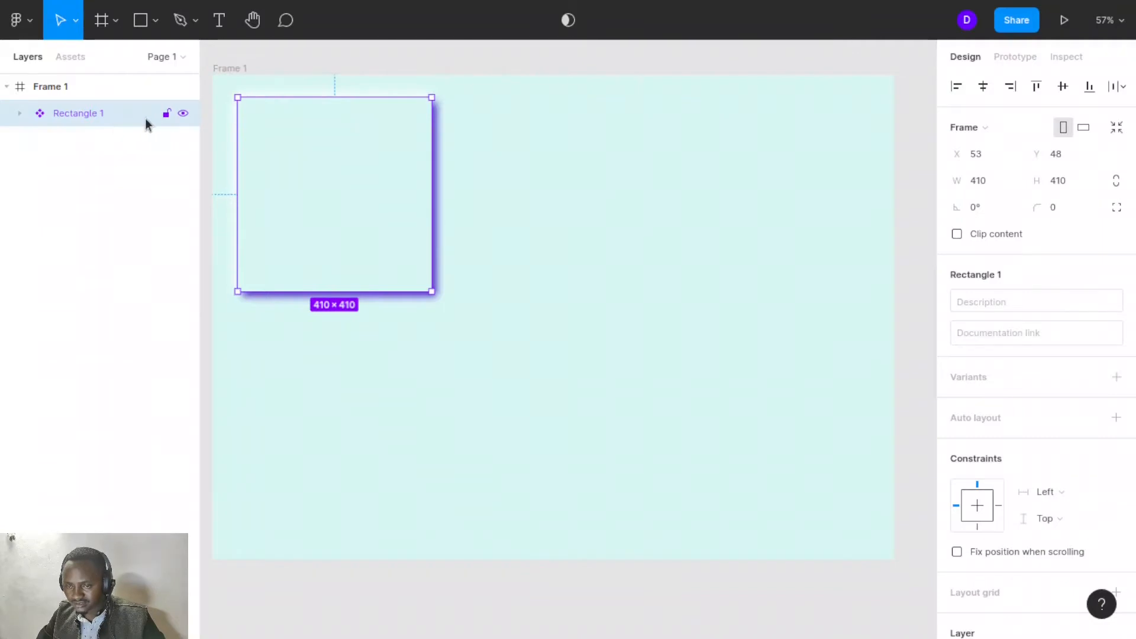
pyautogui.moveTo(340, 175); pyautogui.dragTo(566, 175)
# - Add a third instance near the frame's right edge and nudge the three cards into a level row
pyautogui.click(385, 188)
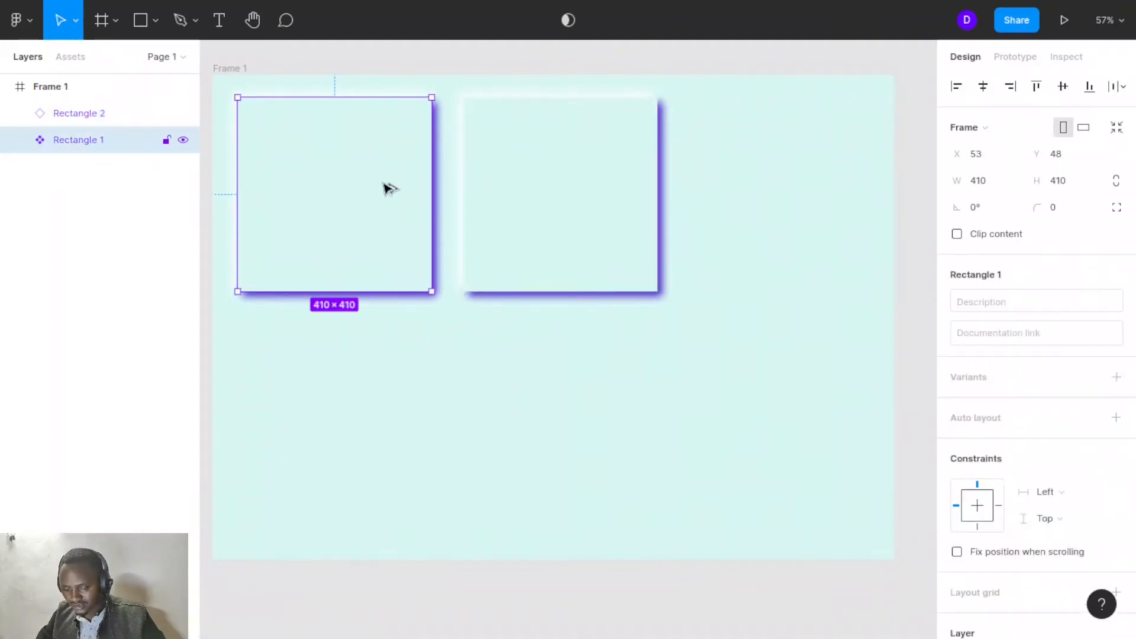
pyautogui.moveTo(388, 188); pyautogui.dragTo(821, 178)
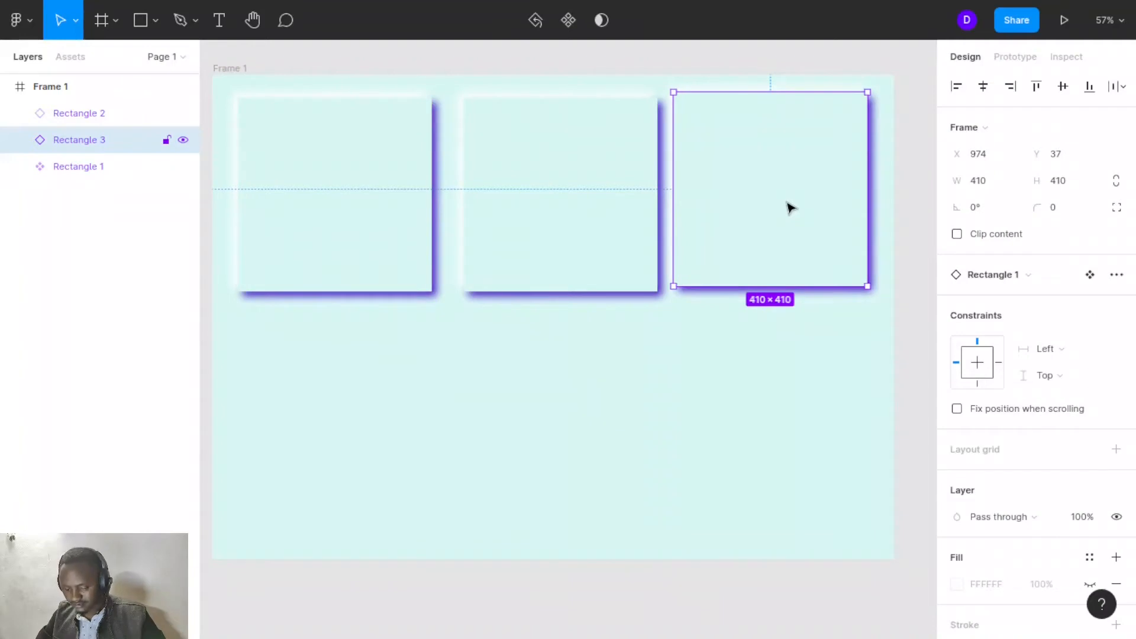
pyautogui.moveTo(791, 207); pyautogui.dragTo(796, 220)
pyautogui.moveTo(596, 219)
pyautogui.mouseDown()
pyautogui.moveTo(598, 239)
pyautogui.moveTo(596, 224)
pyautogui.mouseUp()
pyautogui.moveTo(367, 213); pyautogui.dragTo(368, 224)
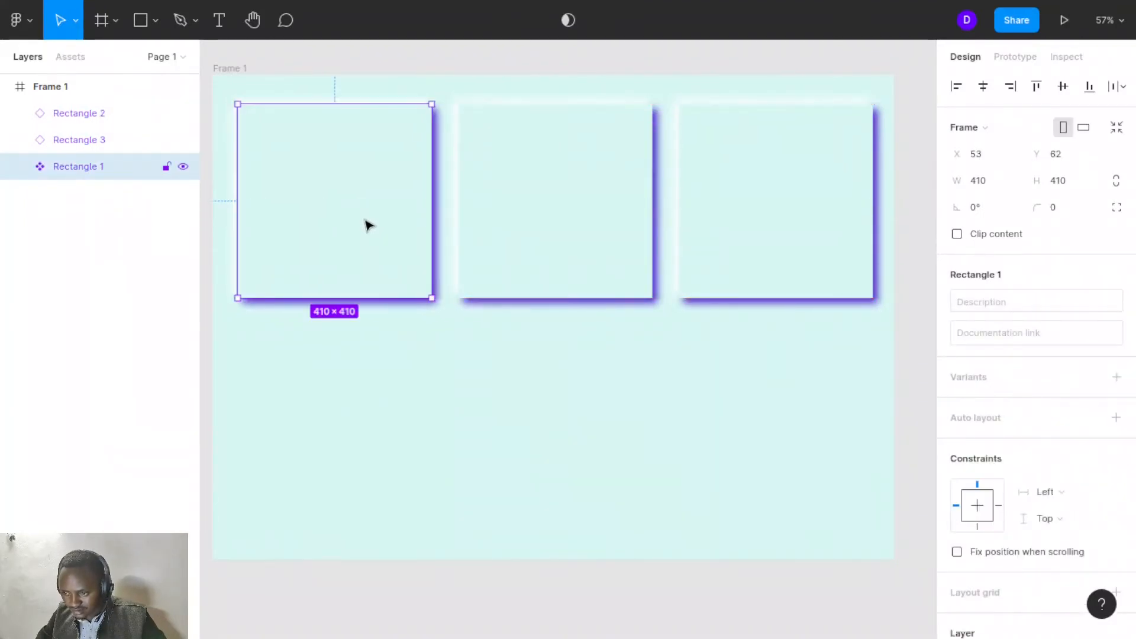
pyautogui.click(545, 332)
pyautogui.click(307, 206)
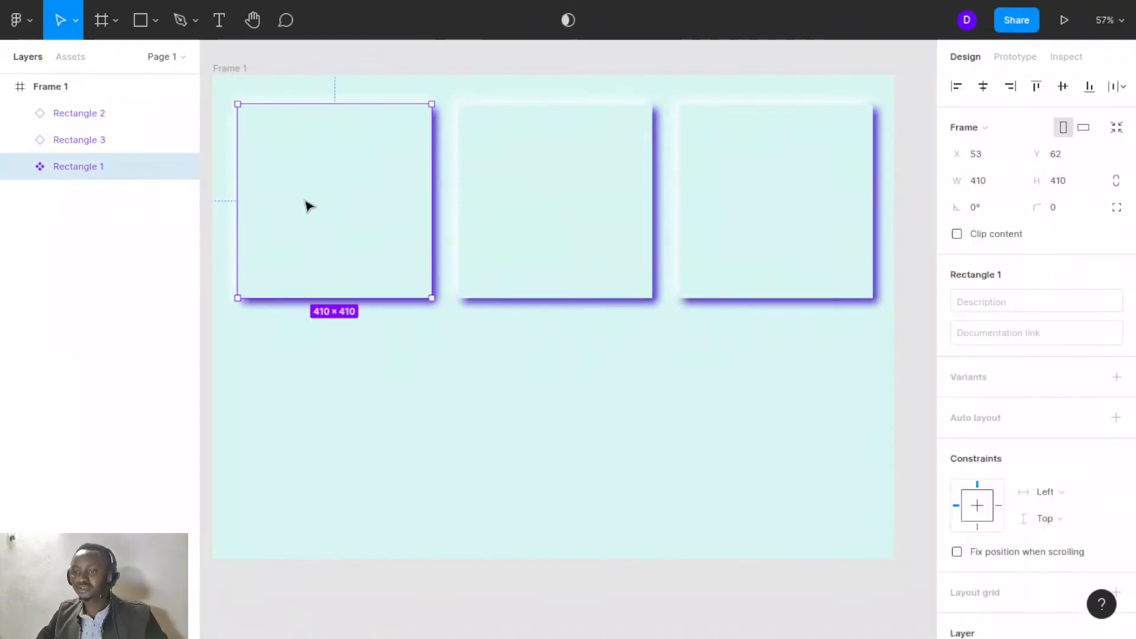
pyautogui.click(579, 202)
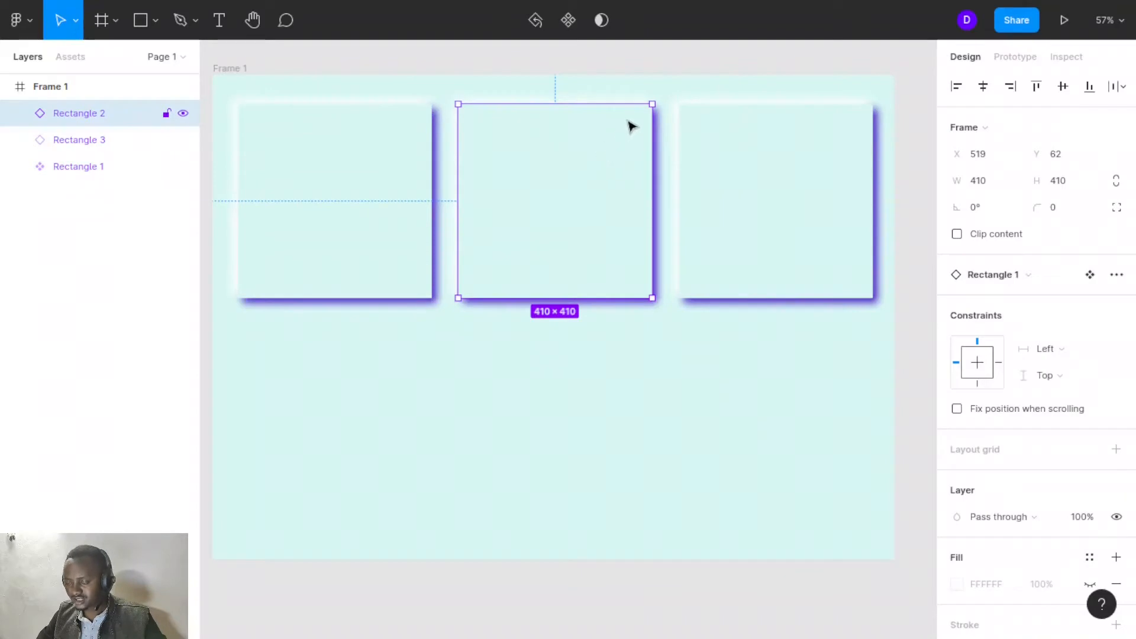
# - Round the middle card's inner rectangle into a full circle by dragging its corner radius all the way in
pyautogui.doubleClick(624, 137)
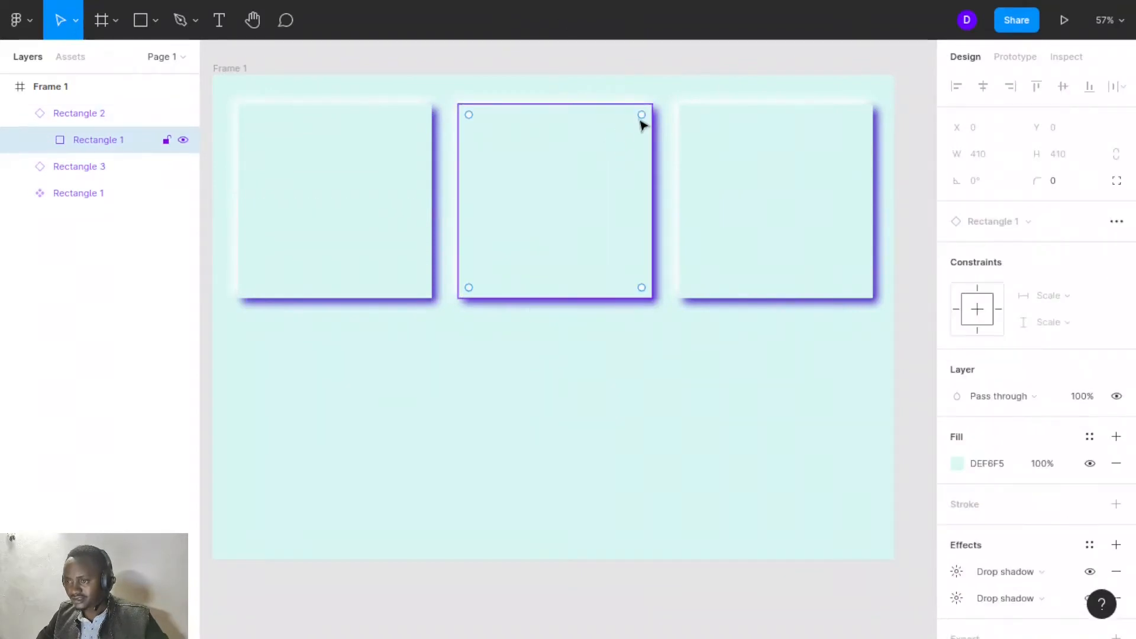
pyautogui.moveTo(641, 116); pyautogui.dragTo(563, 219)
pyautogui.click(679, 329)
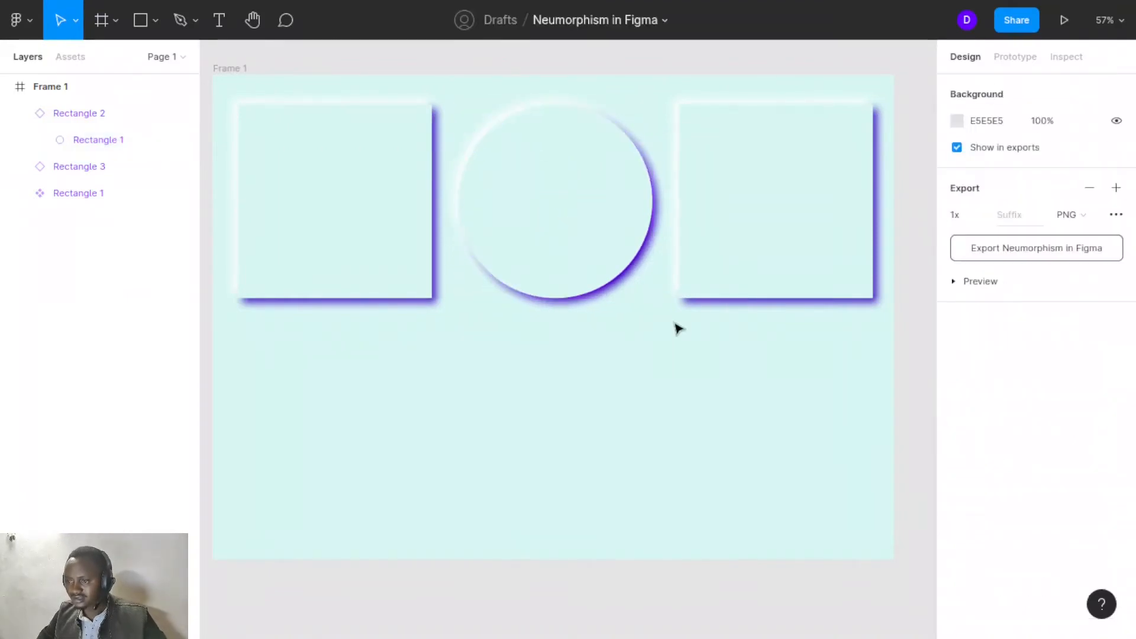
# - Round the corners of the right card's inner rectangle with a large corner radius
pyautogui.click(749, 197)
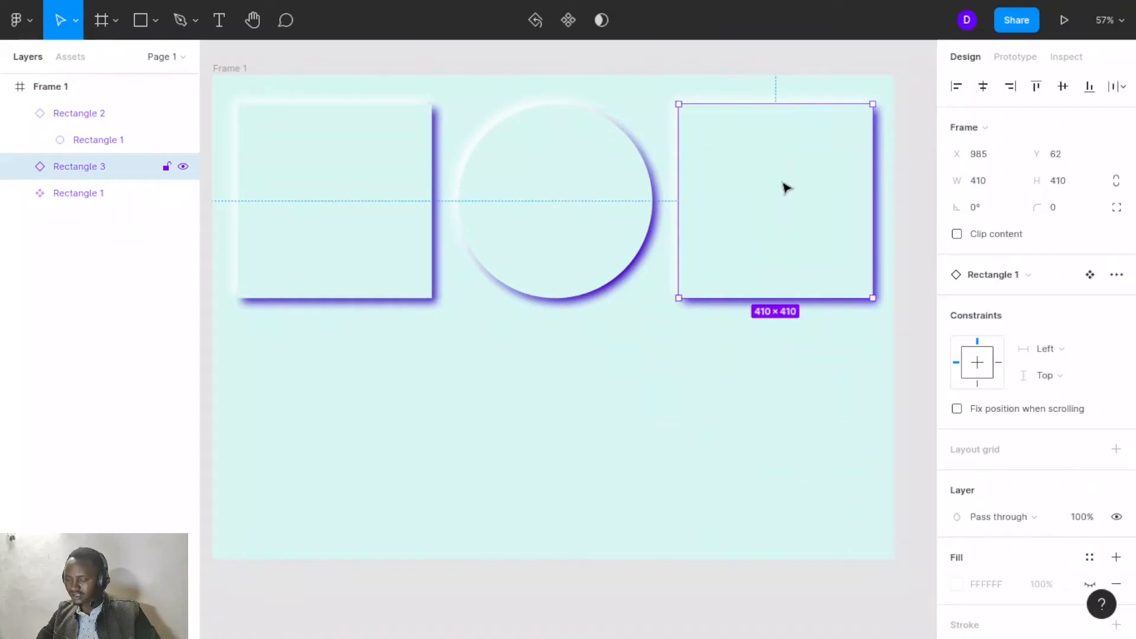
pyautogui.doubleClick(818, 165)
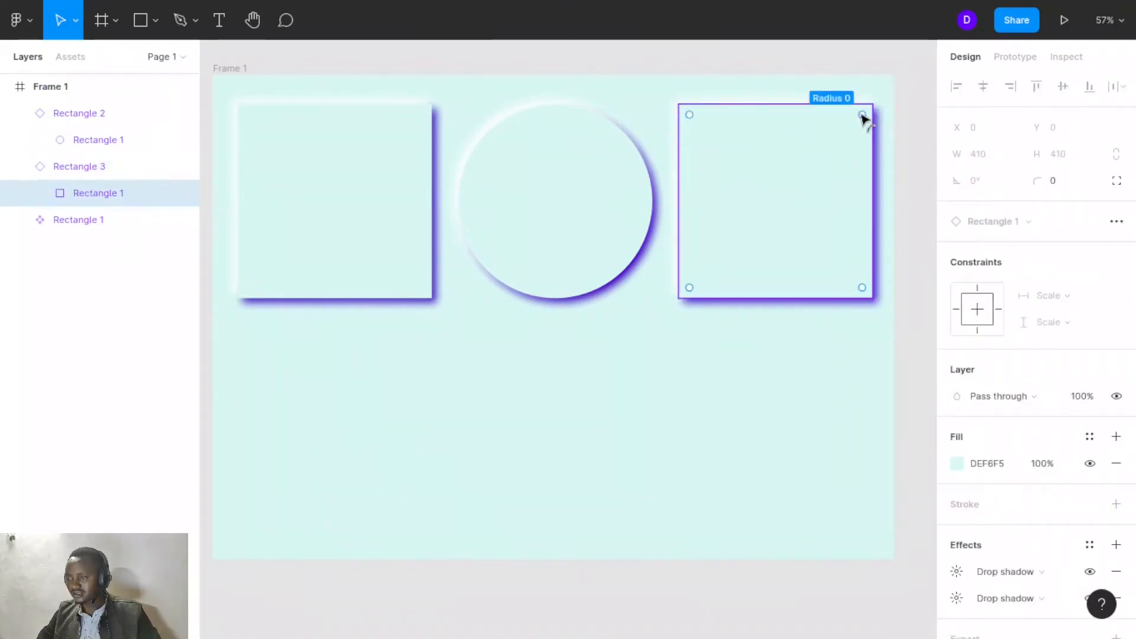
pyautogui.moveTo(860, 126); pyautogui.dragTo(855, 169)
pyautogui.click(829, 373)
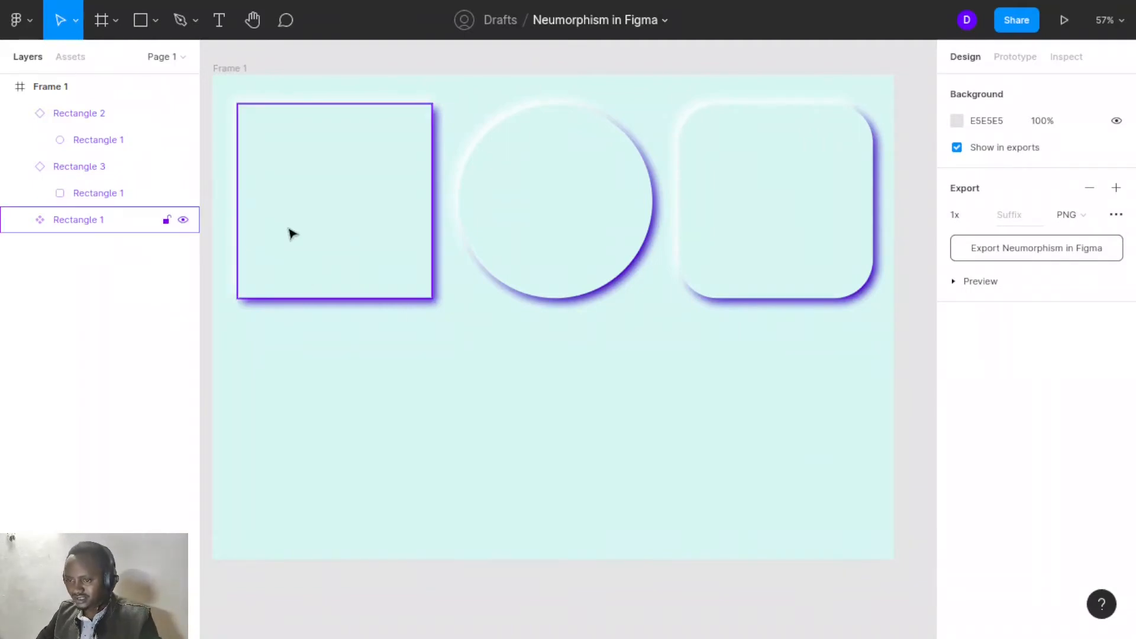
# - Select each of the three cards in turn to compare the main component and its instances
pyautogui.click(371, 225)
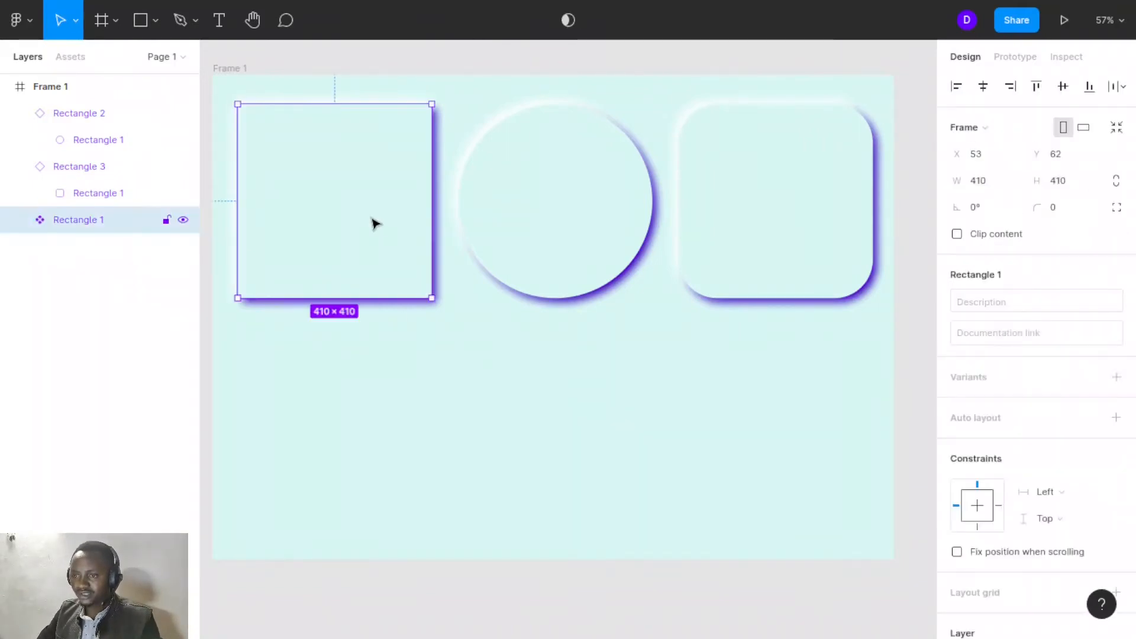
pyautogui.click(549, 219)
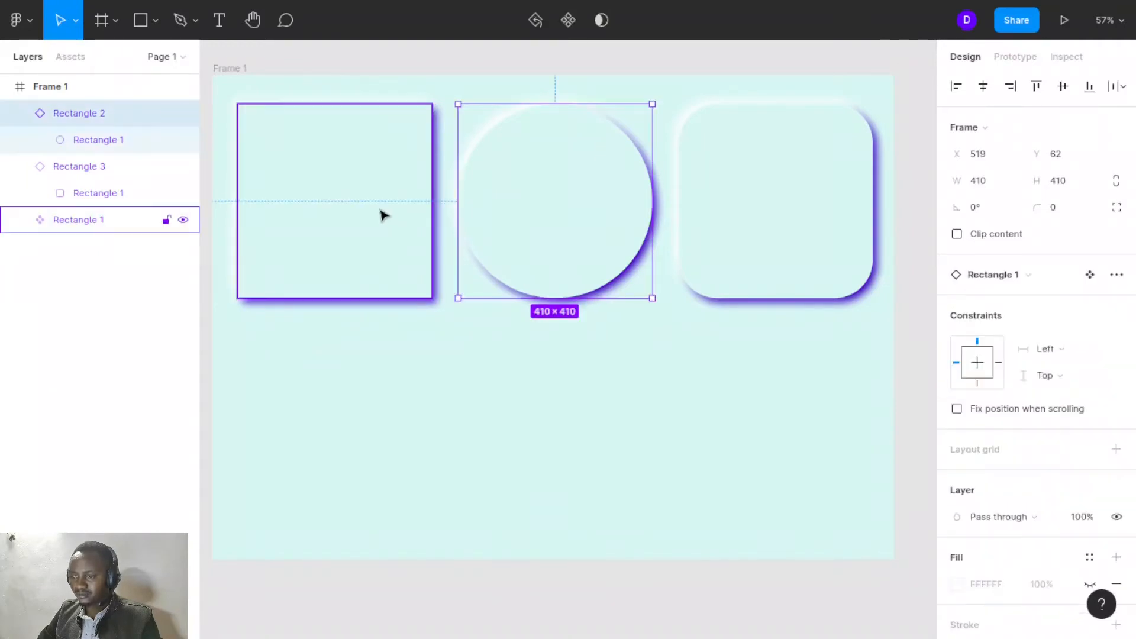
pyautogui.click(381, 213)
pyautogui.click(528, 210)
pyautogui.click(754, 191)
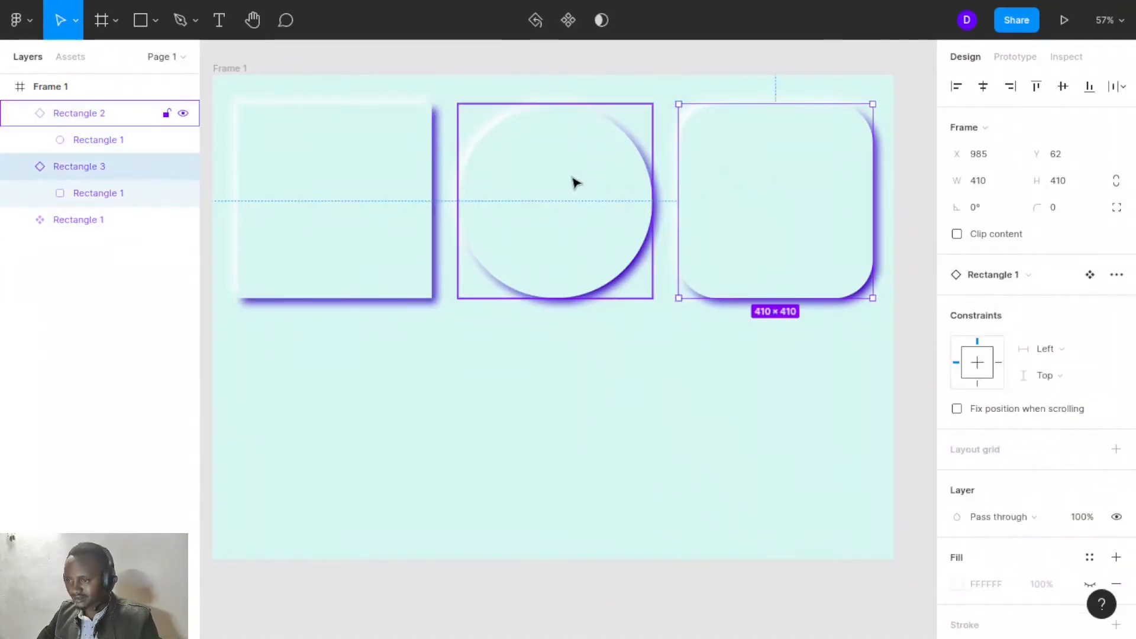
pyautogui.click(565, 184)
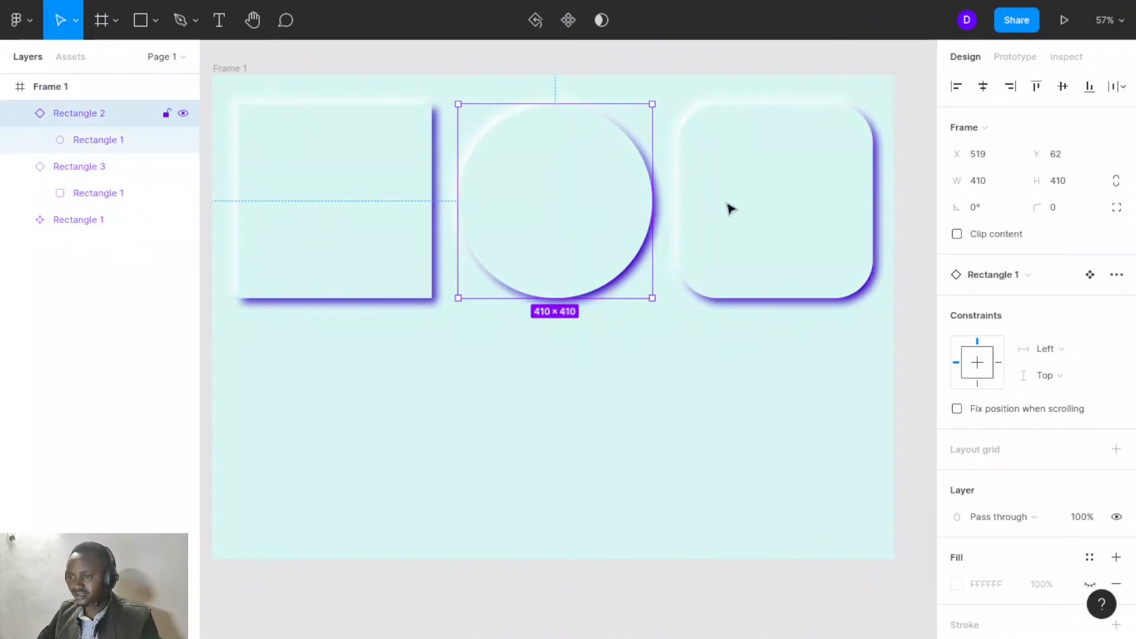
pyautogui.click(770, 213)
pyautogui.click(344, 209)
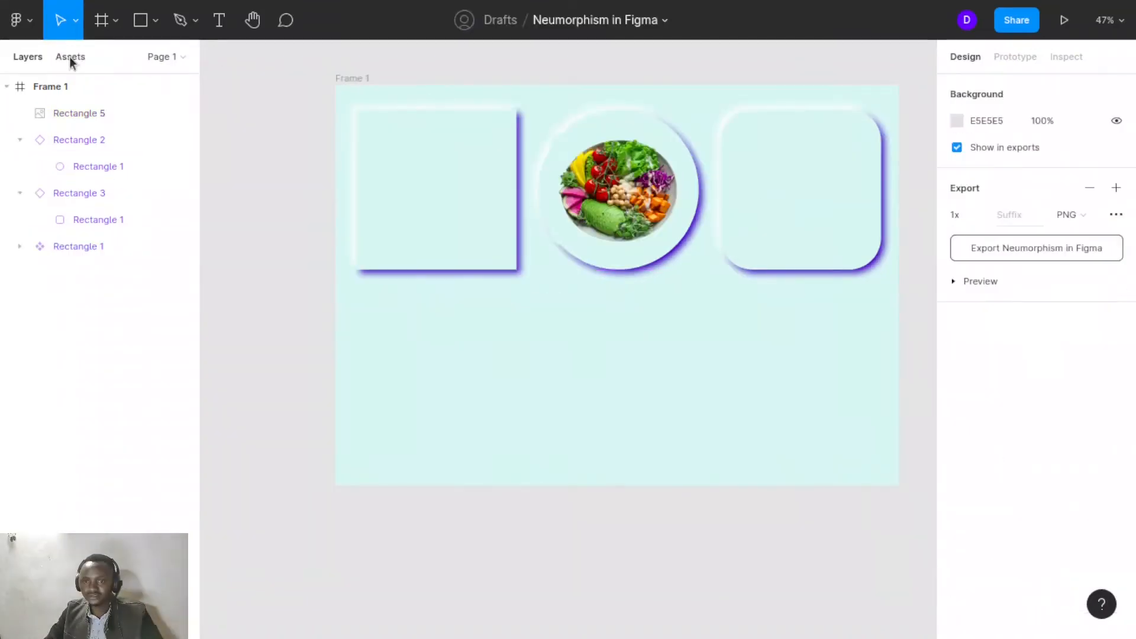
# - Open the local components in Assets and place a new Rectangle 1 instance below the left card
pyautogui.click(69, 56)
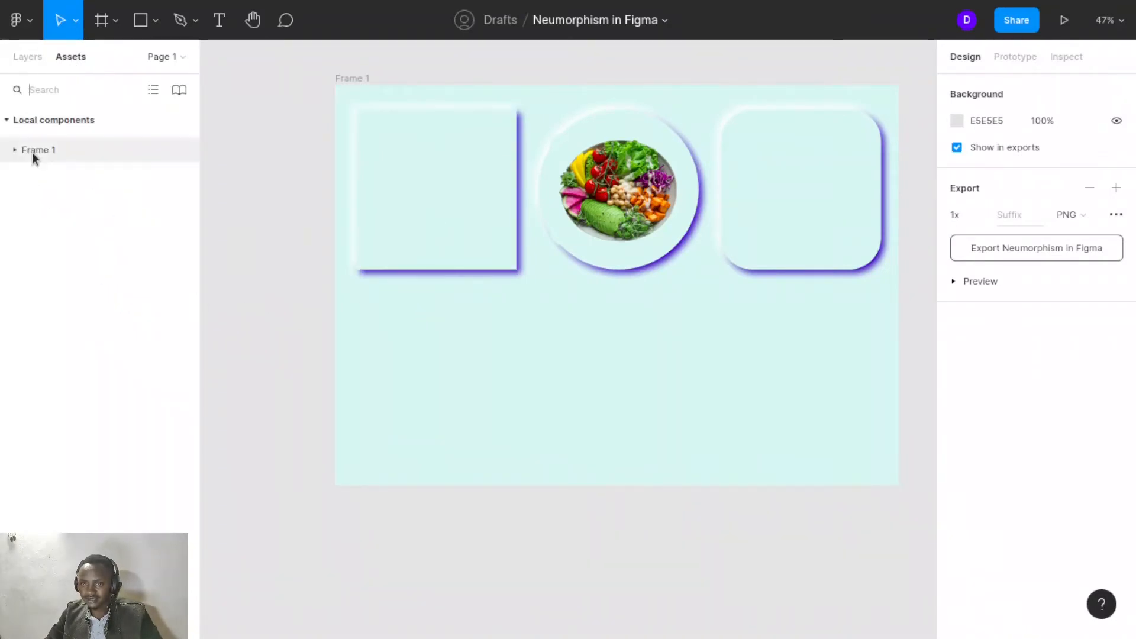
pyautogui.click(65, 118)
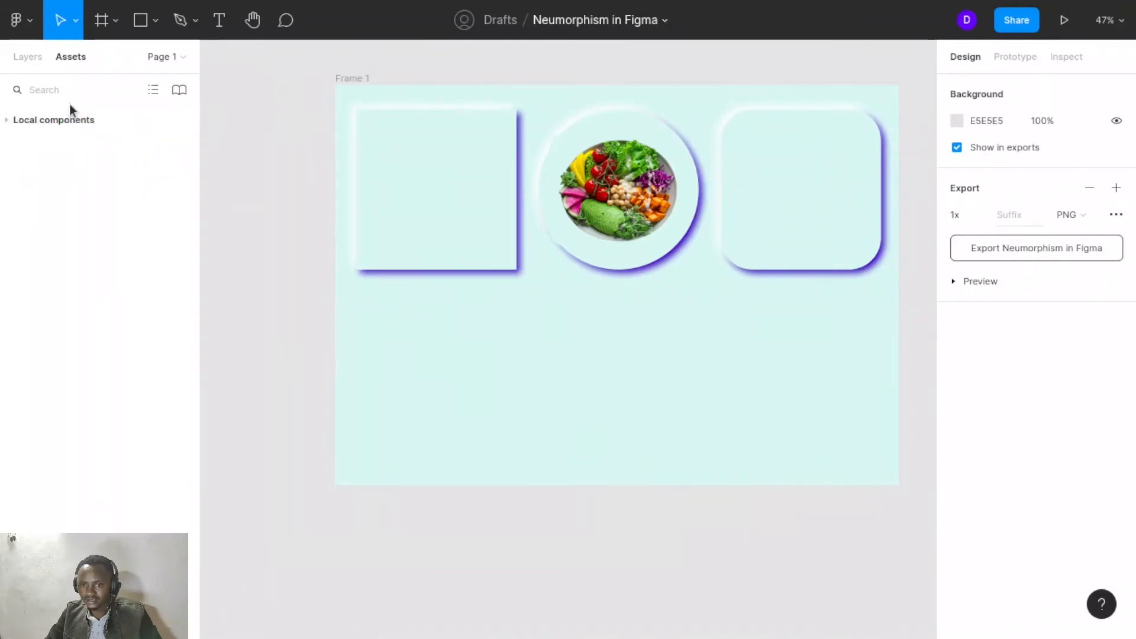
pyautogui.click(69, 118)
pyautogui.click(70, 118)
pyautogui.click(70, 118)
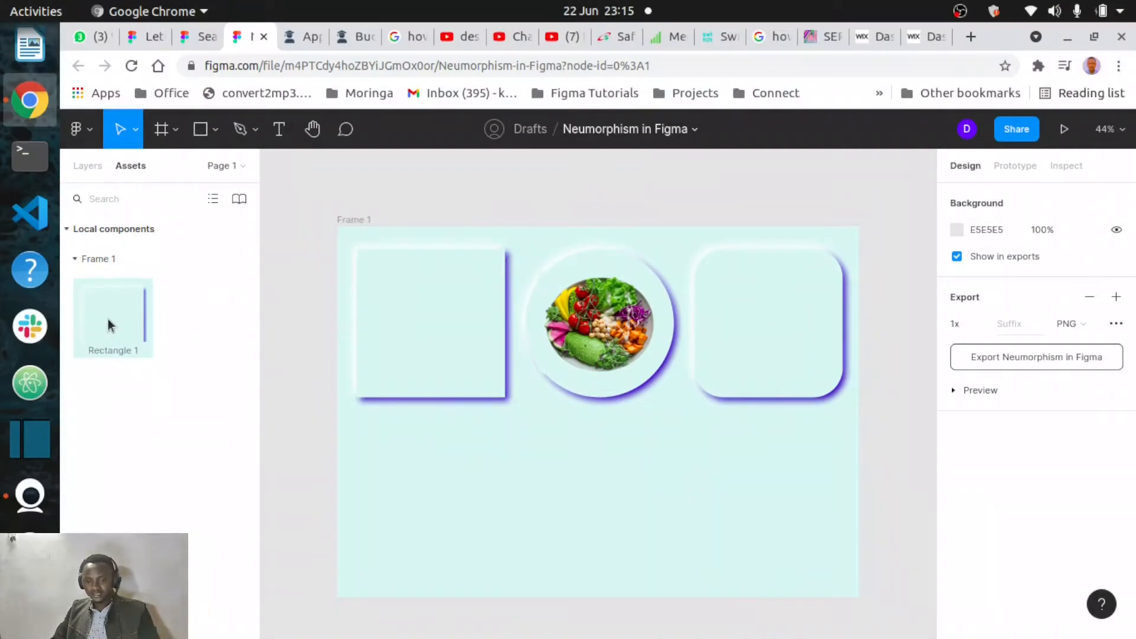
pyautogui.moveTo(107, 324); pyautogui.dragTo(430, 488)
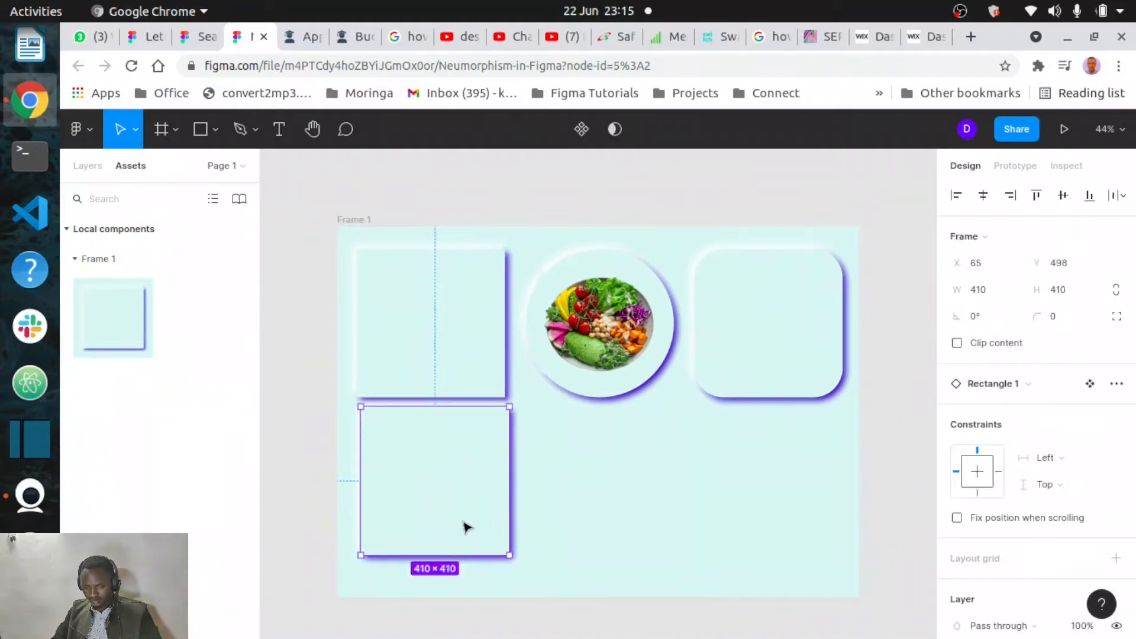
pyautogui.moveTo(468, 527); pyautogui.dragTo(464, 543)
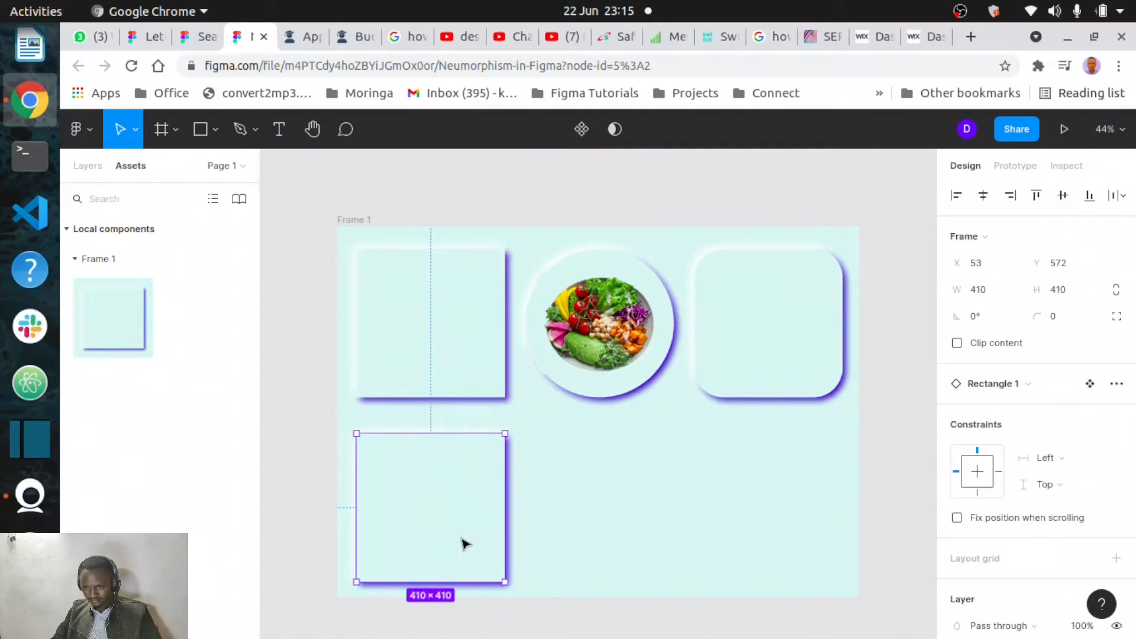
# - Scale the main card component down to 272 × 272 with the Scale tool
pyautogui.scroll(-3, 464, 543)
pyautogui.scroll(4, 580, 395)
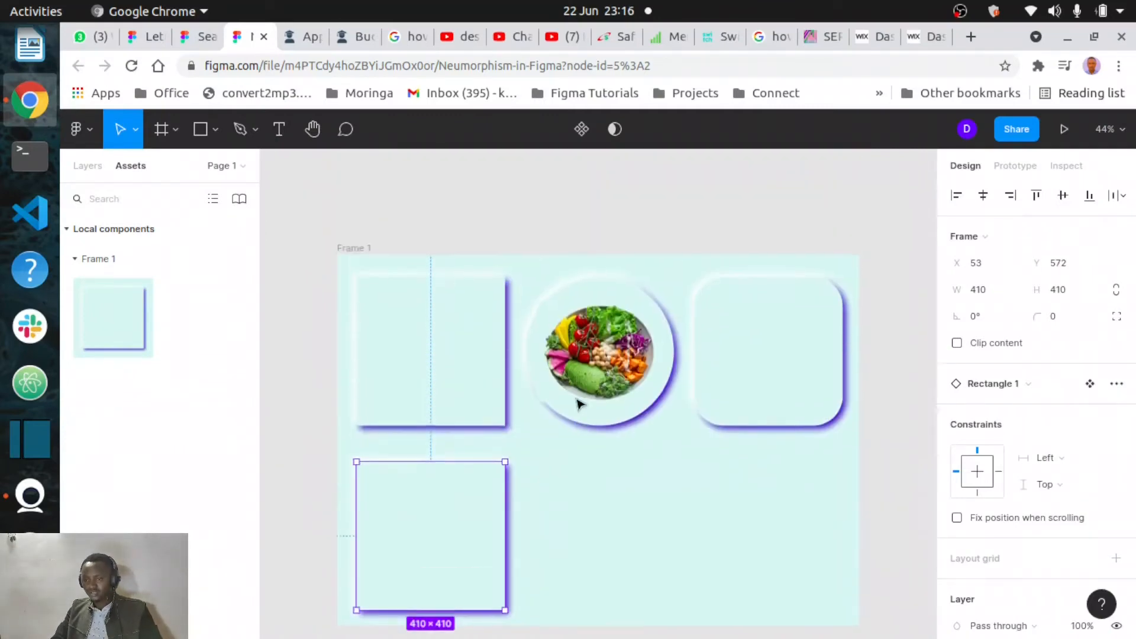
pyautogui.click(489, 411)
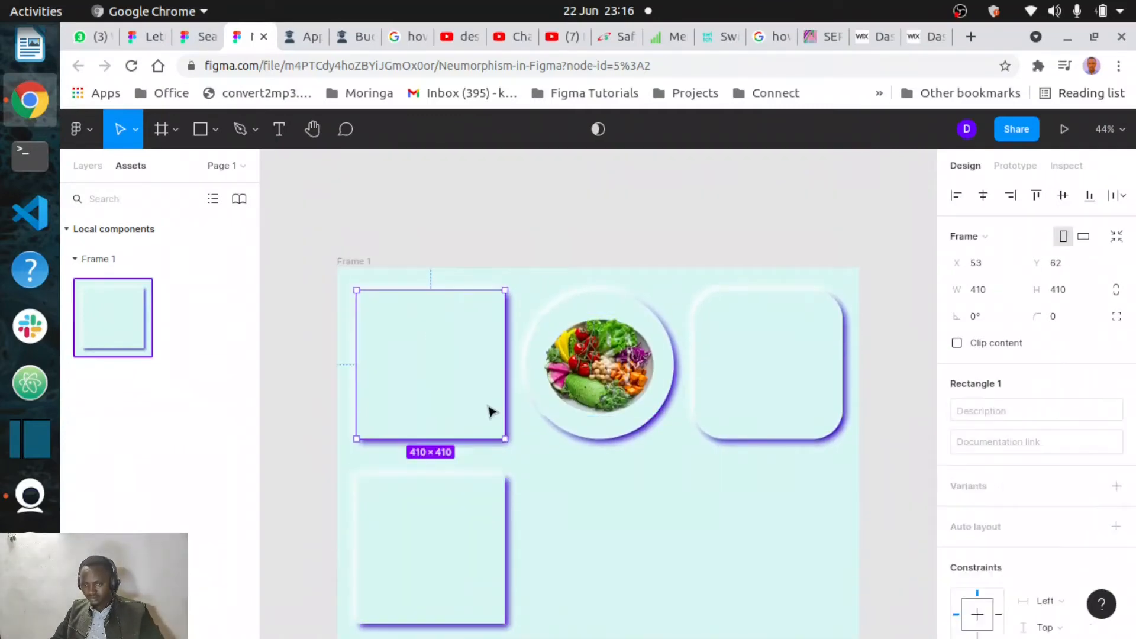
pyautogui.click(136, 130)
pyautogui.click(125, 188)
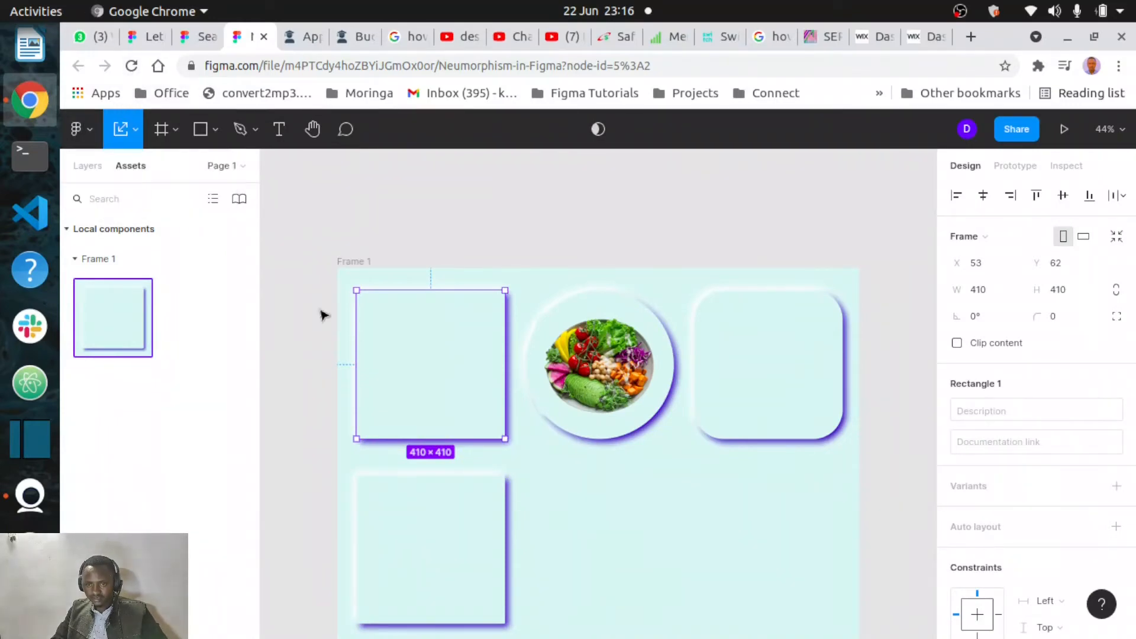
pyautogui.moveTo(502, 438); pyautogui.dragTo(456, 364)
# - Scale the food image inside the circle card down to about 215 × 182
pyautogui.click(615, 398)
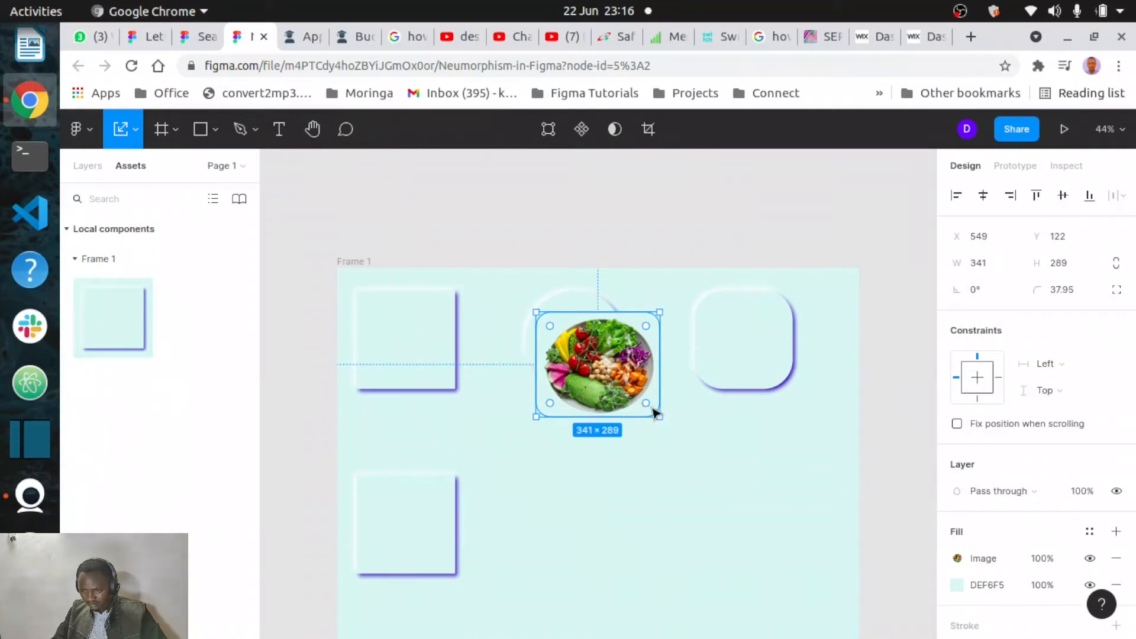
pyautogui.moveTo(654, 410); pyautogui.dragTo(588, 348)
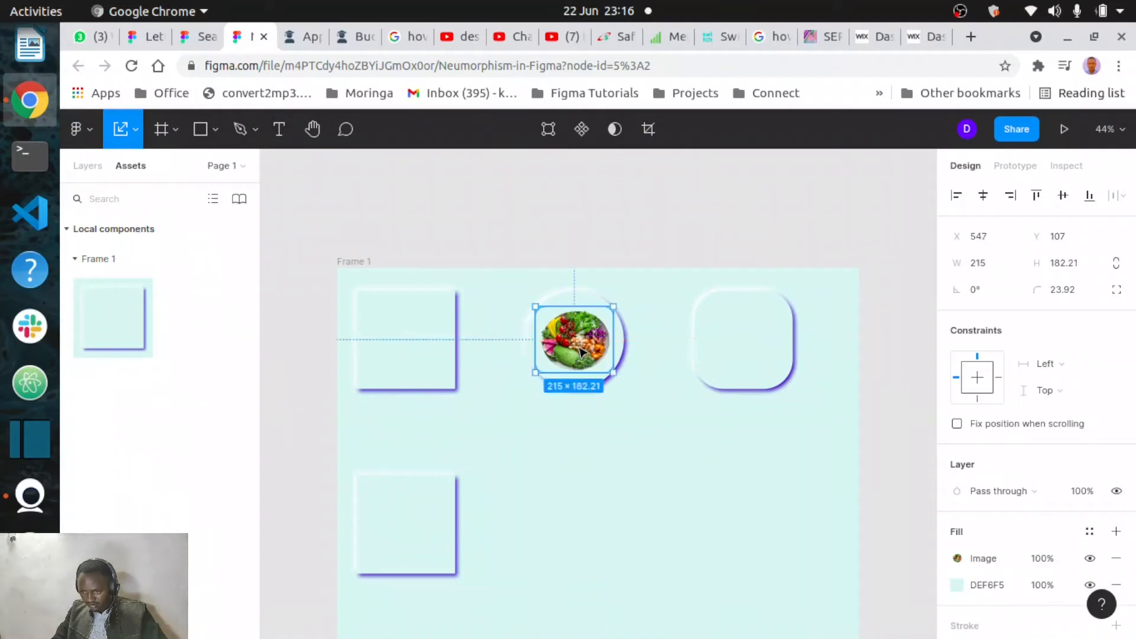
# - Move the bottom card up to Y 453 and turn it into a new component
pyautogui.moveTo(411, 490); pyautogui.dragTo(407, 448)
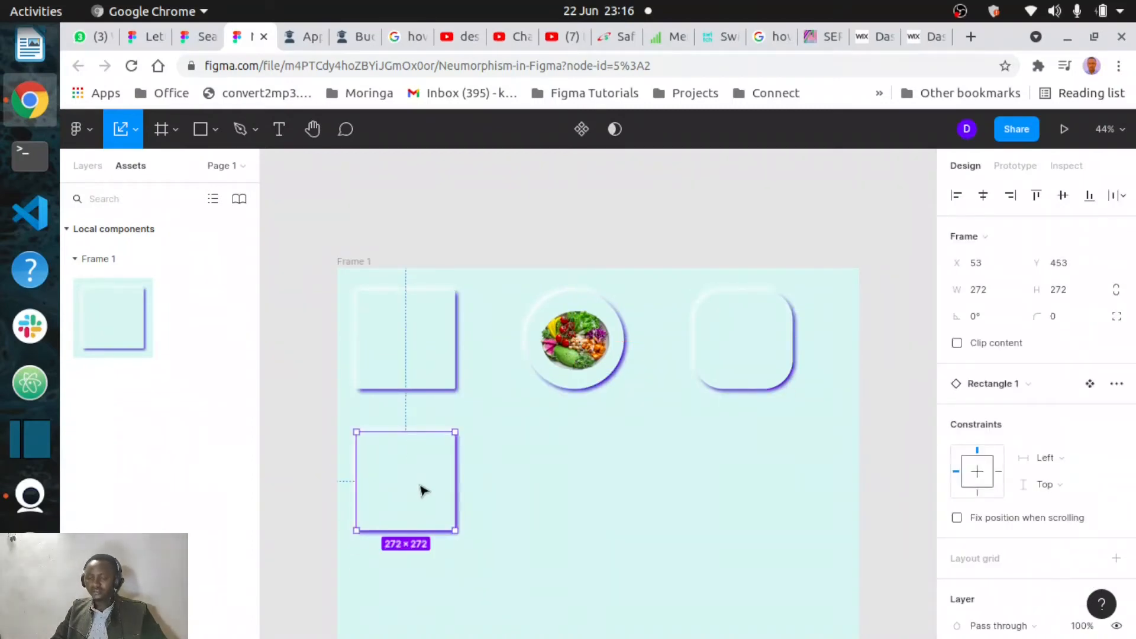
pyautogui.scroll(5, 423, 490)
pyautogui.hscroll(-2, 418, 484)
pyautogui.scroll(1, 418, 485)
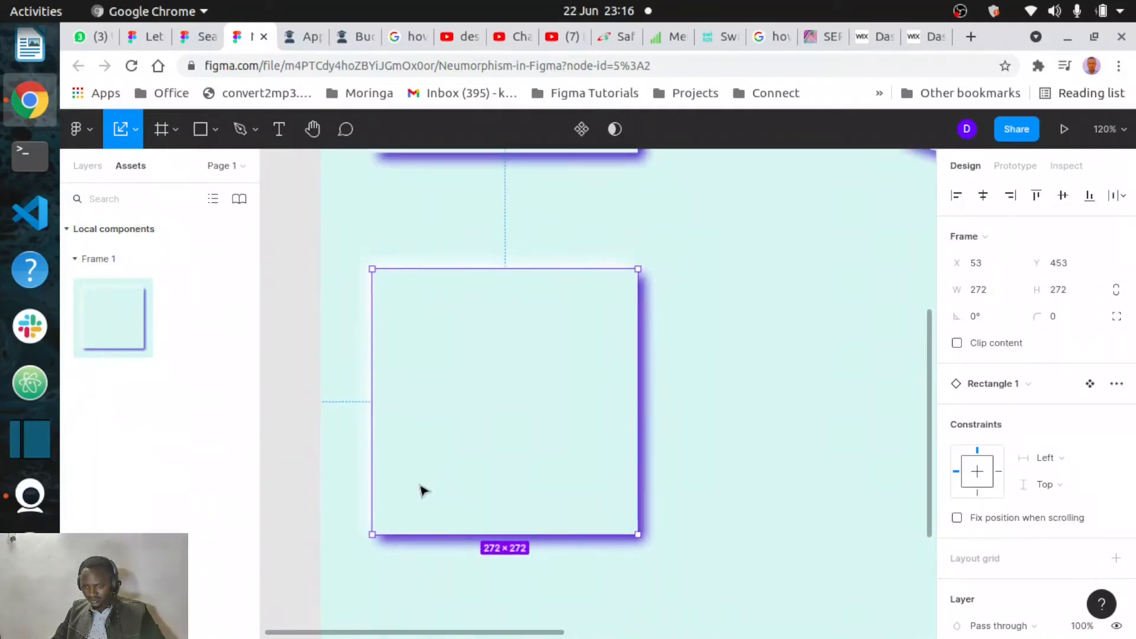
pyautogui.hscroll(2, 474, 436)
pyautogui.scroll(-1, 474, 436)
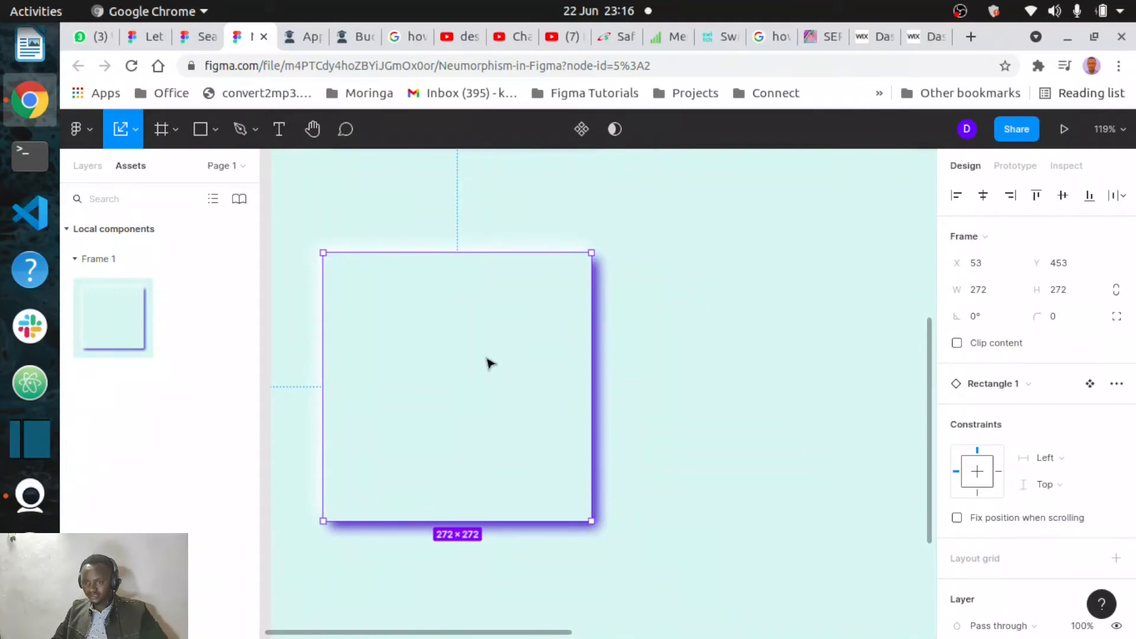
pyautogui.click(580, 130)
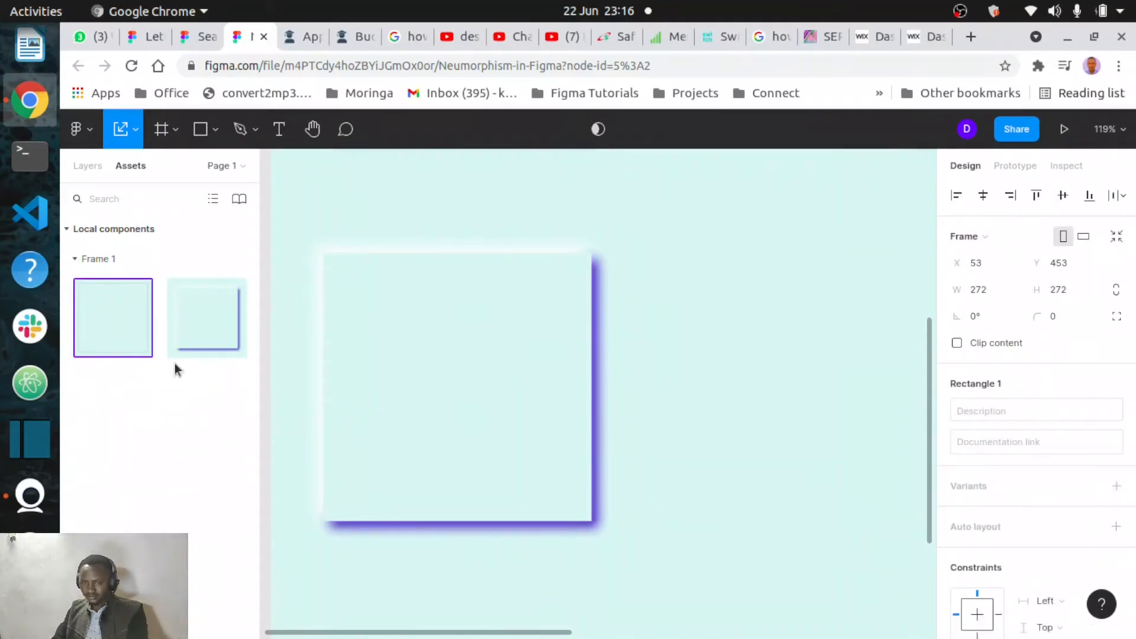
# - Duplicate the new bottom component as an instance and place it at X 519 beside it
pyautogui.click(218, 320)
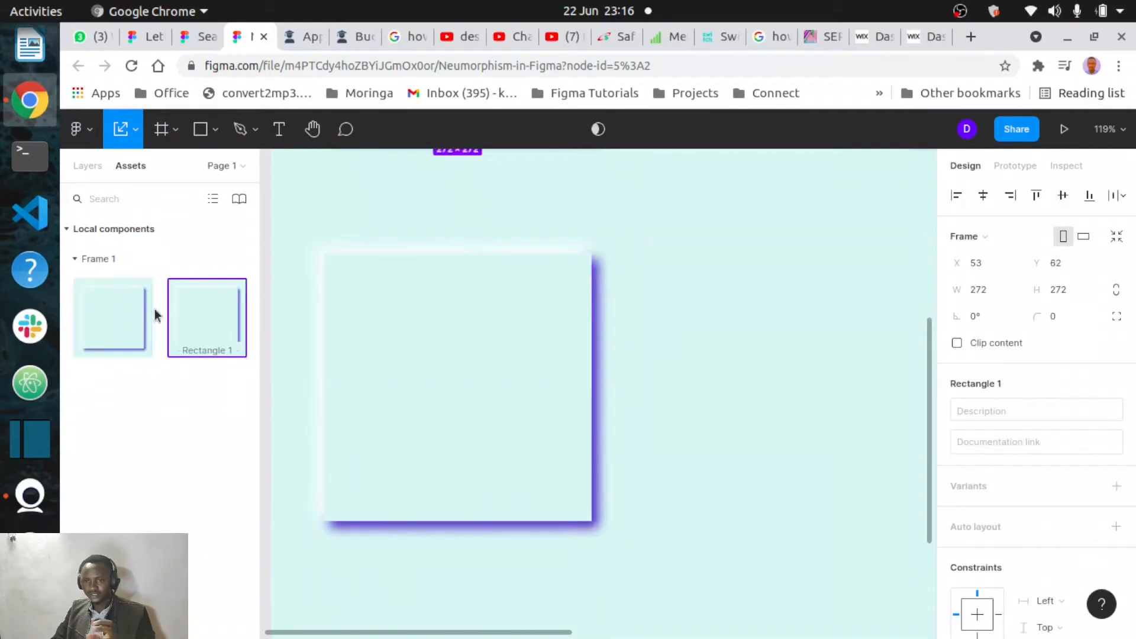
pyautogui.click(118, 314)
pyautogui.click(218, 325)
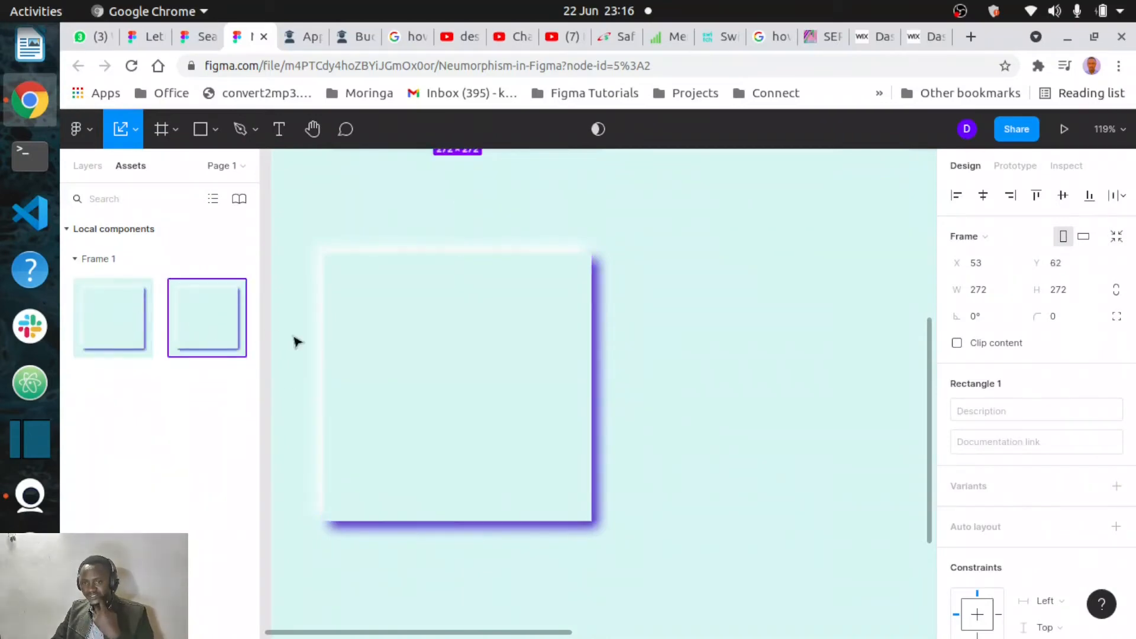
pyautogui.click(459, 389)
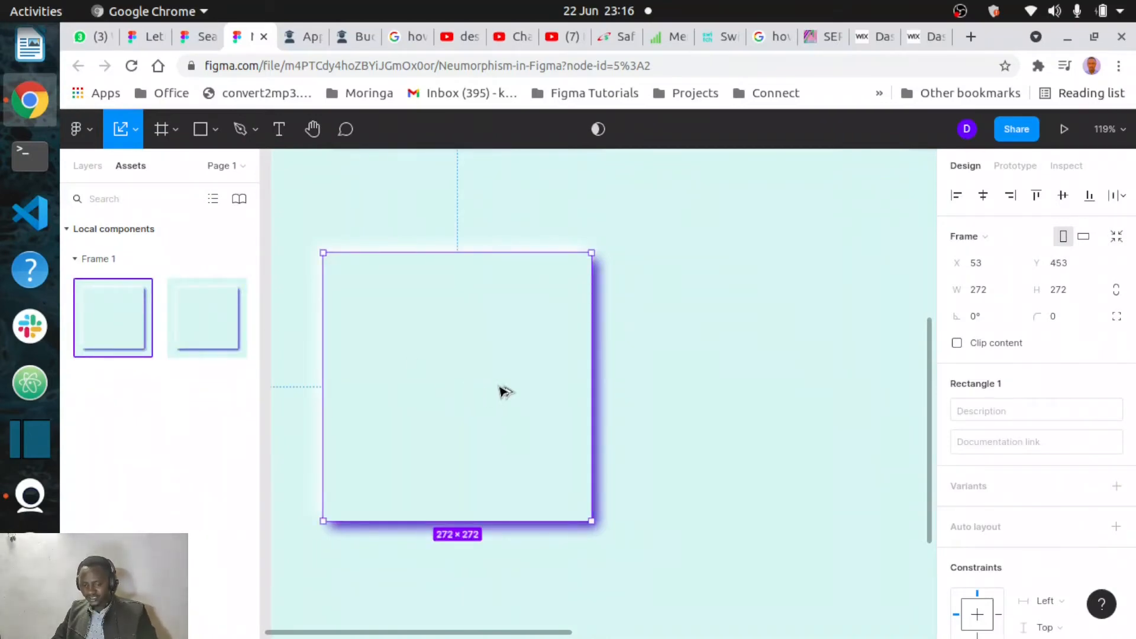
pyautogui.moveTo(550, 391); pyautogui.dragTo(776, 389)
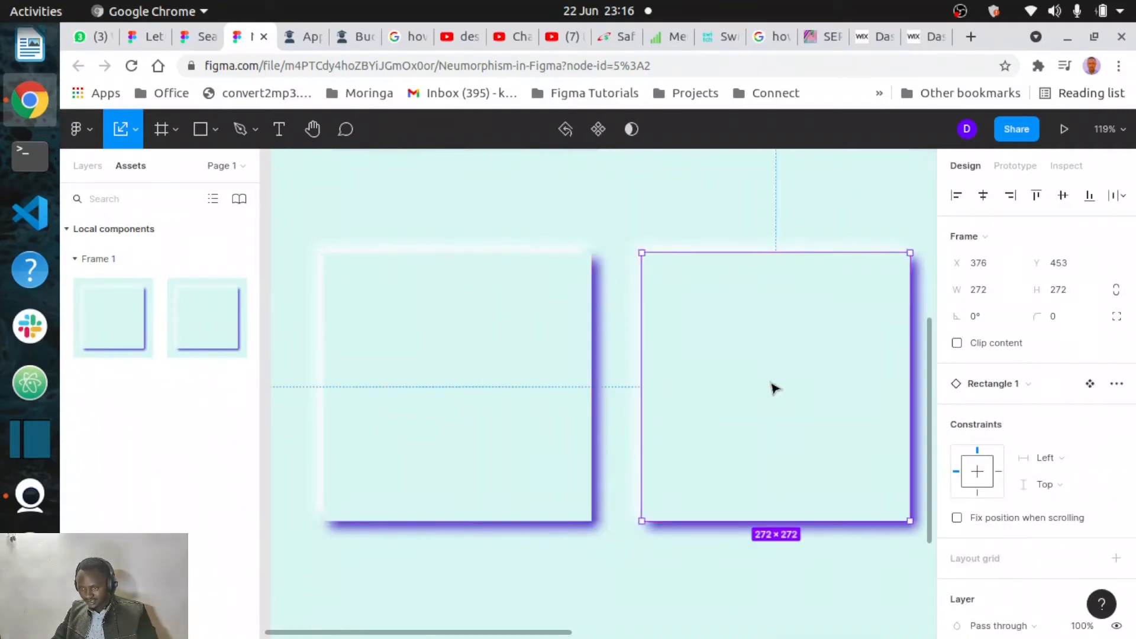
pyautogui.scroll(-5, 775, 389)
pyautogui.hscroll(2, 775, 389)
pyautogui.hscroll(3, 776, 389)
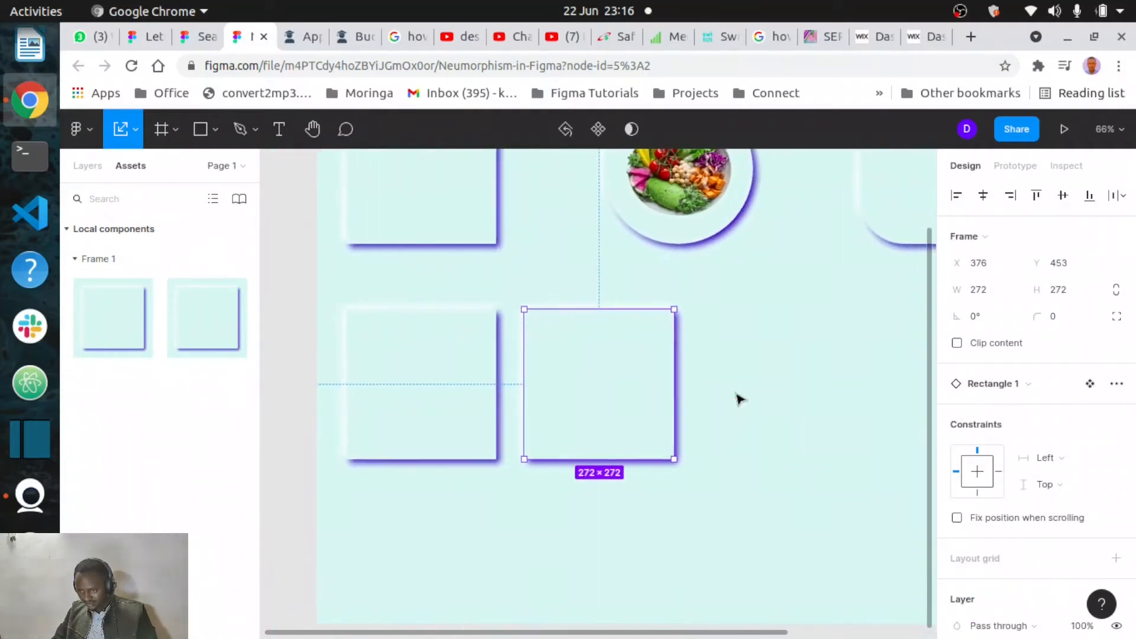
pyautogui.moveTo(621, 393); pyautogui.dragTo(703, 393)
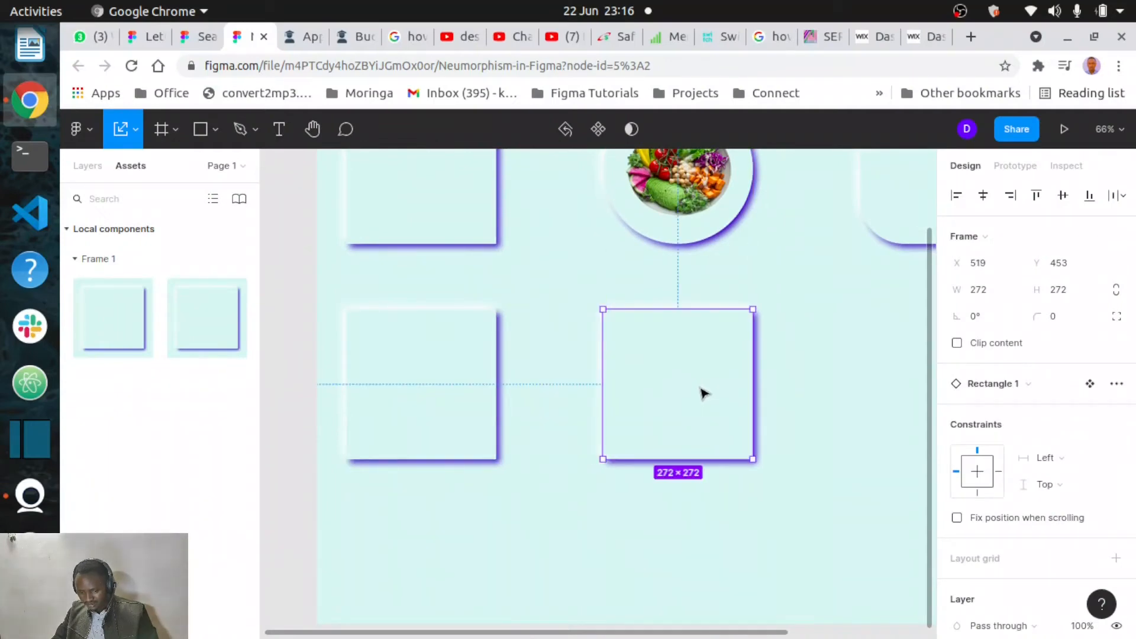
# - Duplicate the bottom-left component as another instance at X 985 under the right card
pyautogui.click(480, 391)
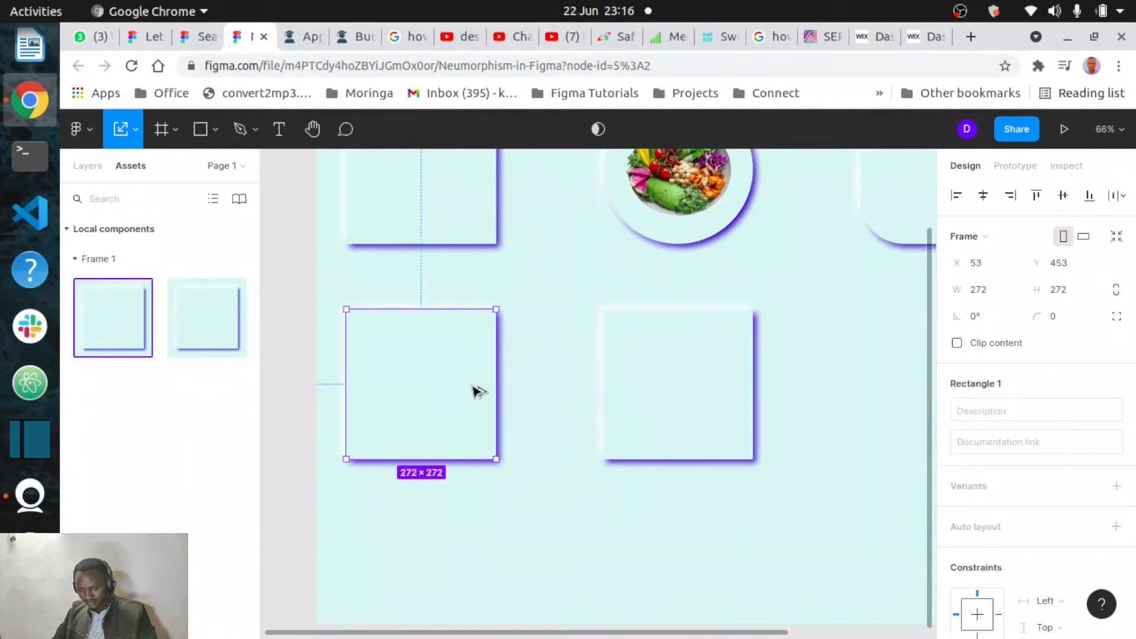
pyautogui.moveTo(479, 391); pyautogui.dragTo(851, 394)
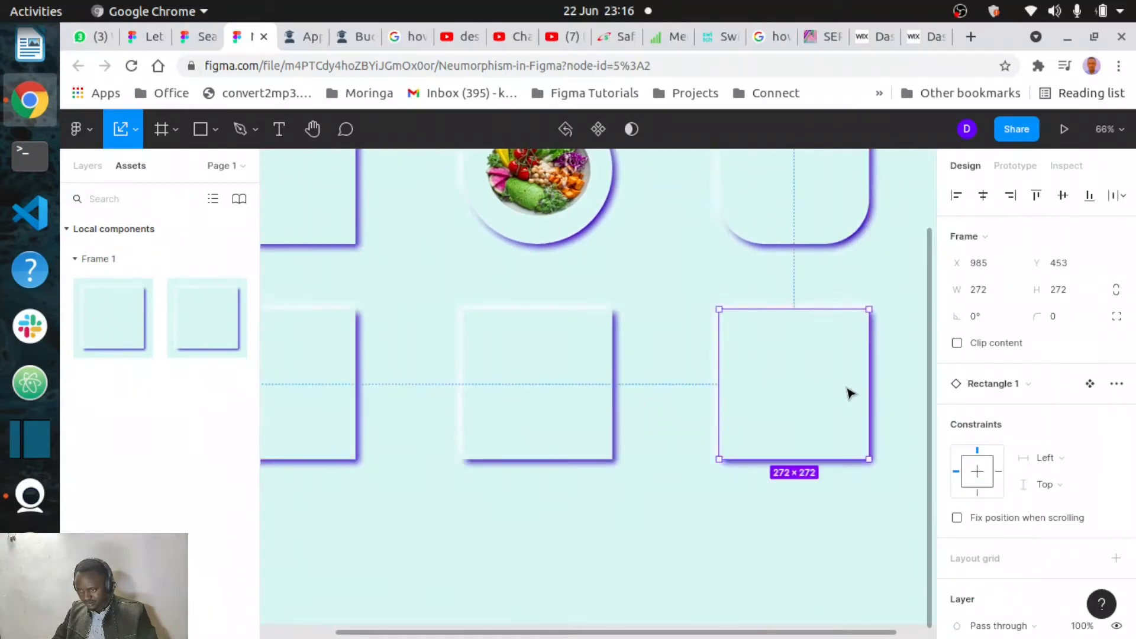
pyautogui.hscroll(-5, 850, 394)
pyautogui.scroll(2, 462, 419)
pyautogui.hscroll(-2, 462, 419)
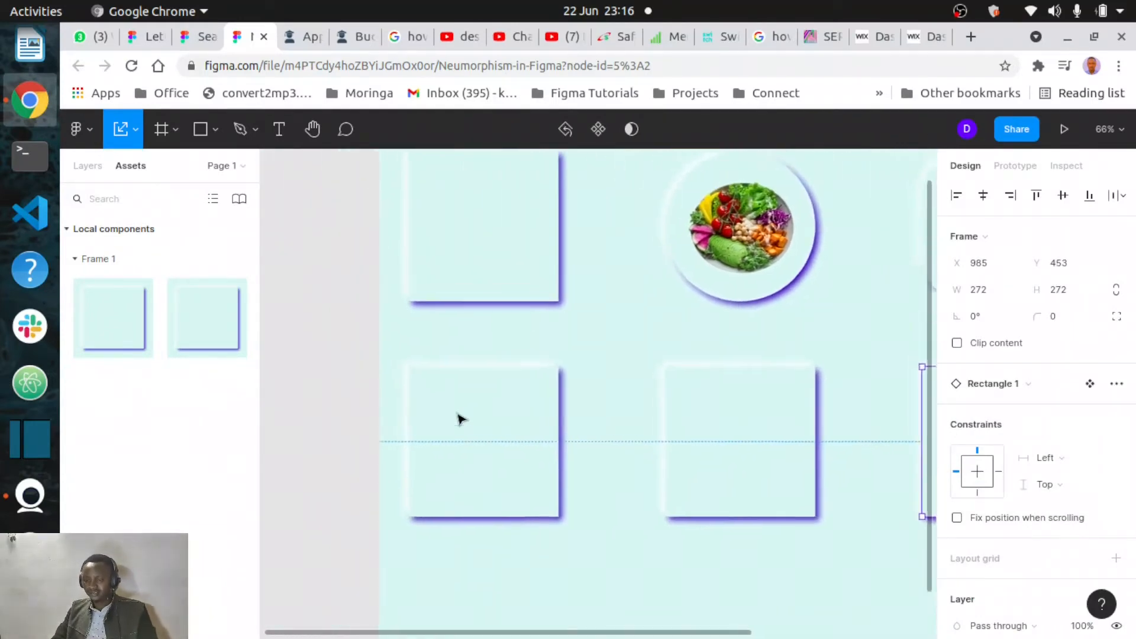
# - Select the bottom-left component and add three drop shadow effects to it
pyautogui.scroll(1, 473, 432)
pyautogui.hscroll(-1, 474, 432)
pyautogui.click(487, 445)
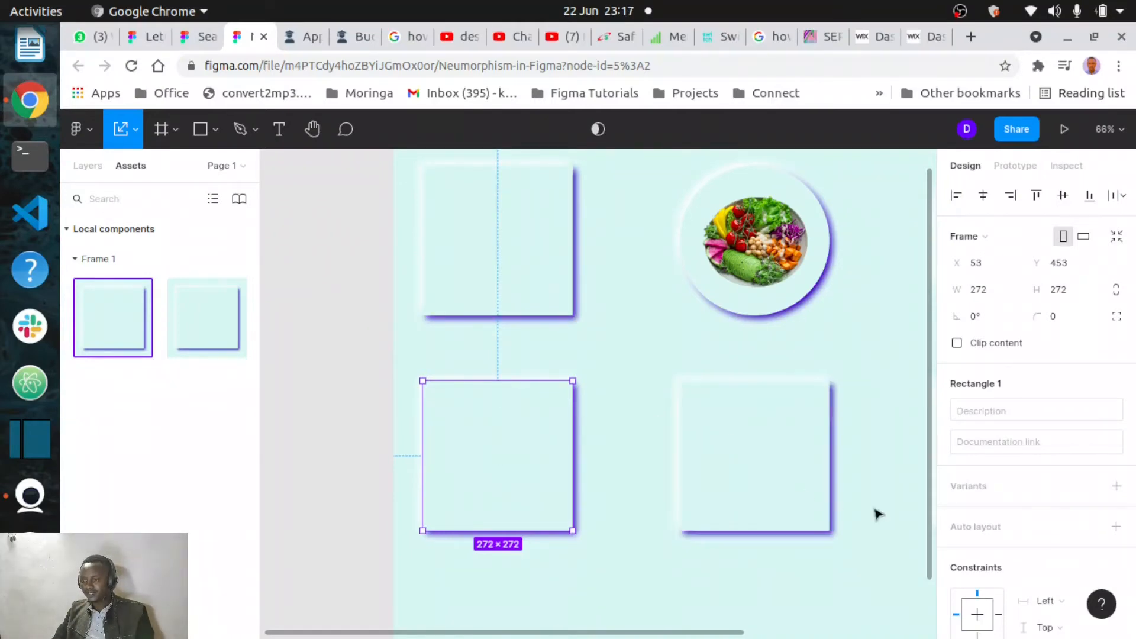
pyautogui.scroll(-4, 950, 560)
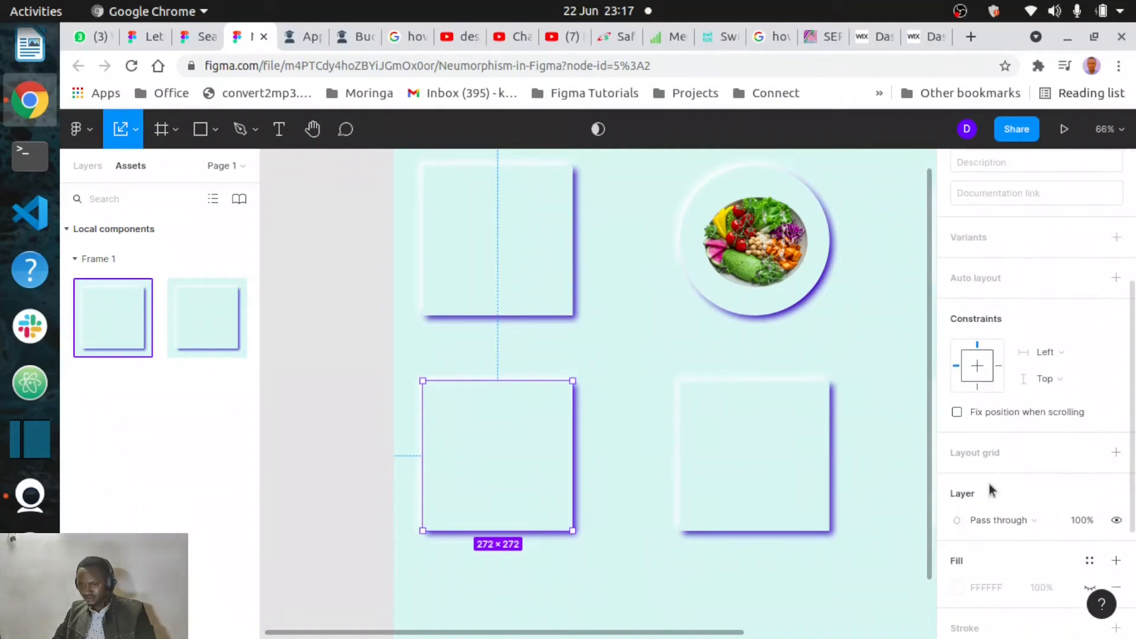
pyautogui.scroll(-3, 1033, 518)
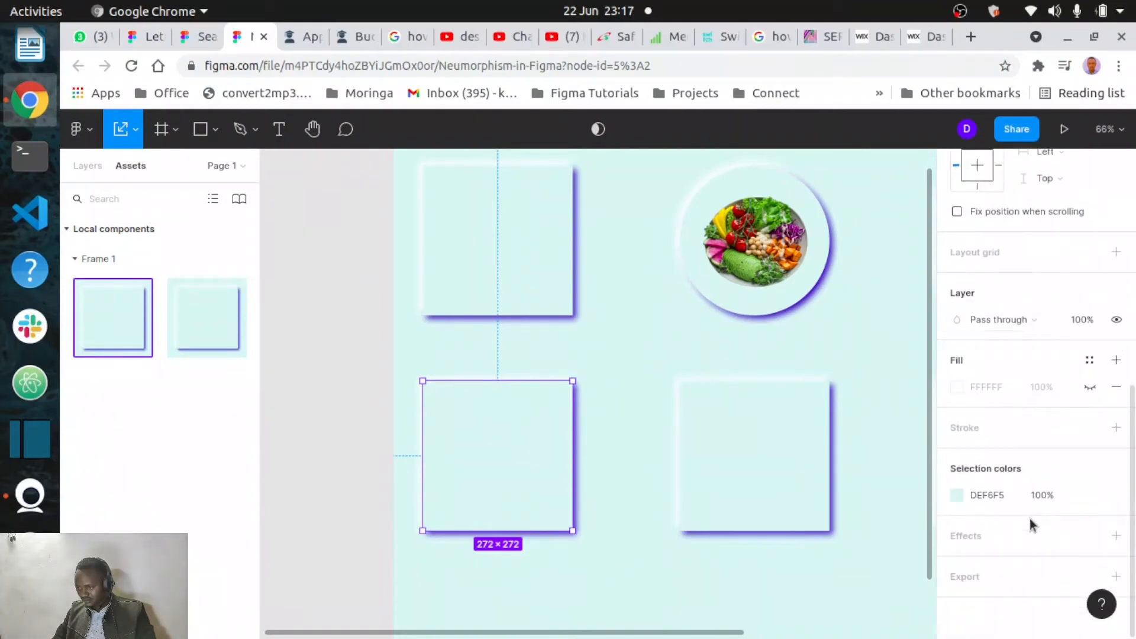
pyautogui.click(1115, 538)
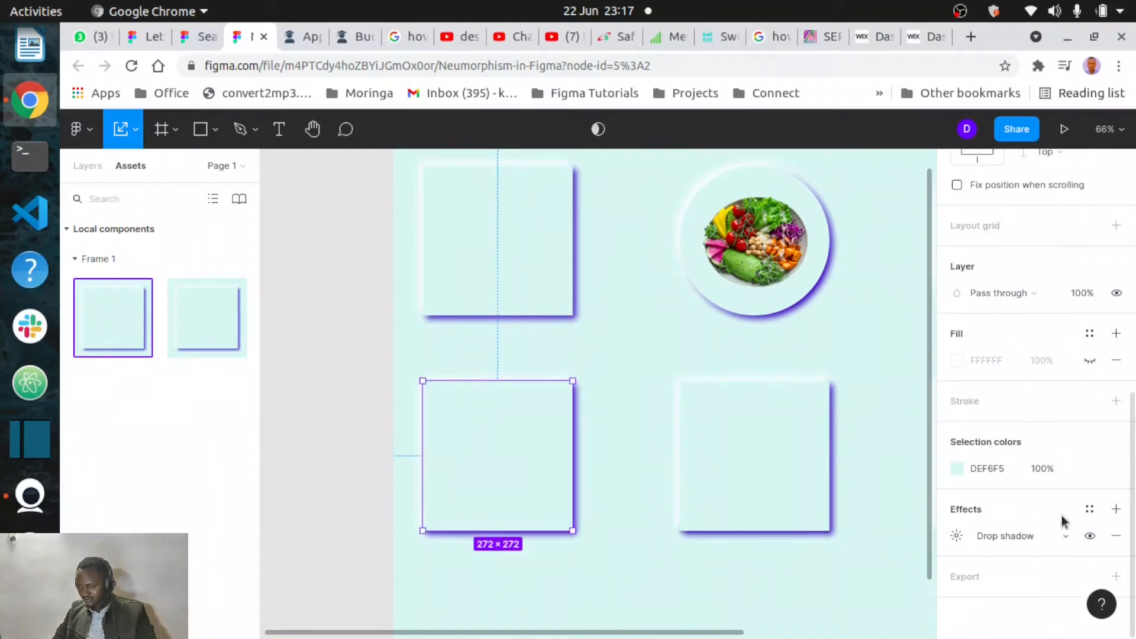
pyautogui.click(1116, 511)
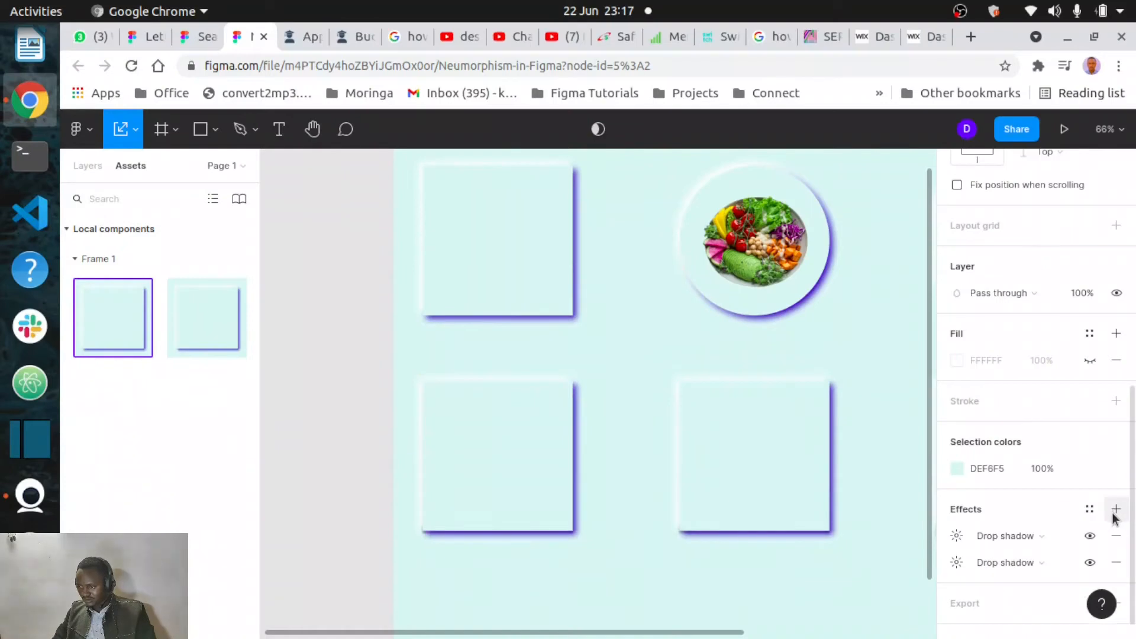
pyautogui.click(1114, 512)
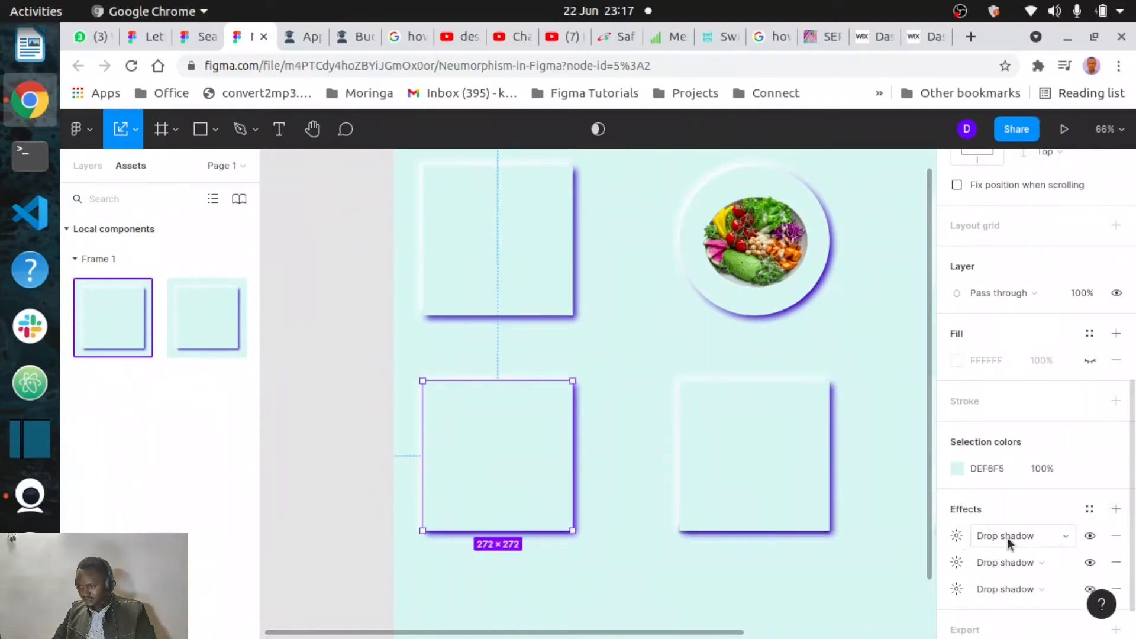
# - Change the first two drop shadows of the bottom-left component to inner shadows
pyautogui.click(1066, 539)
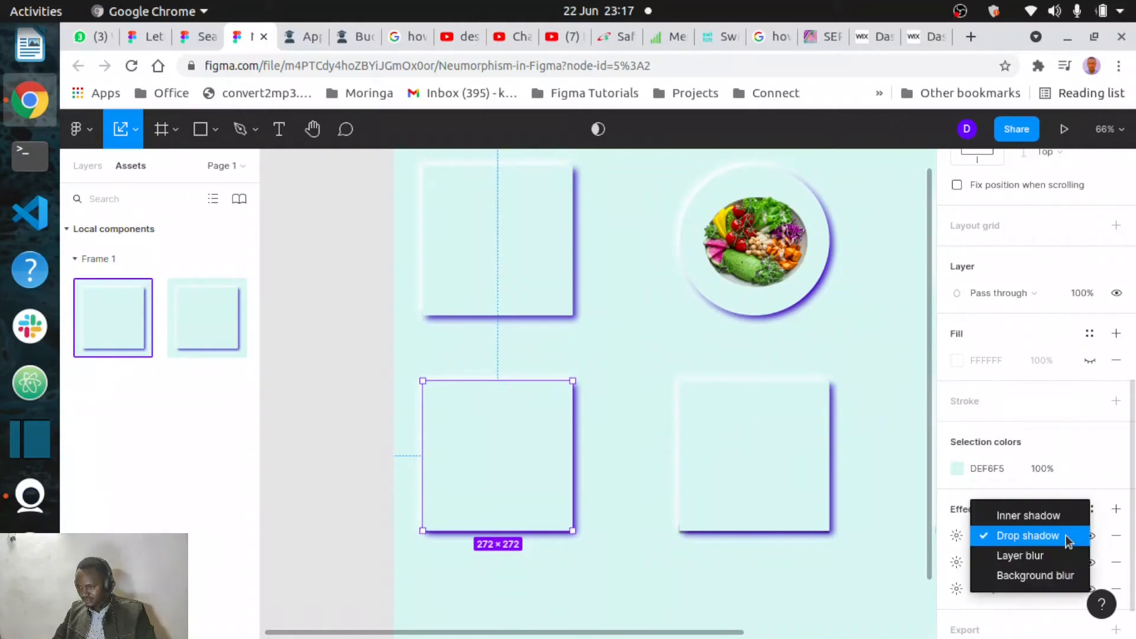
pyautogui.click(1029, 517)
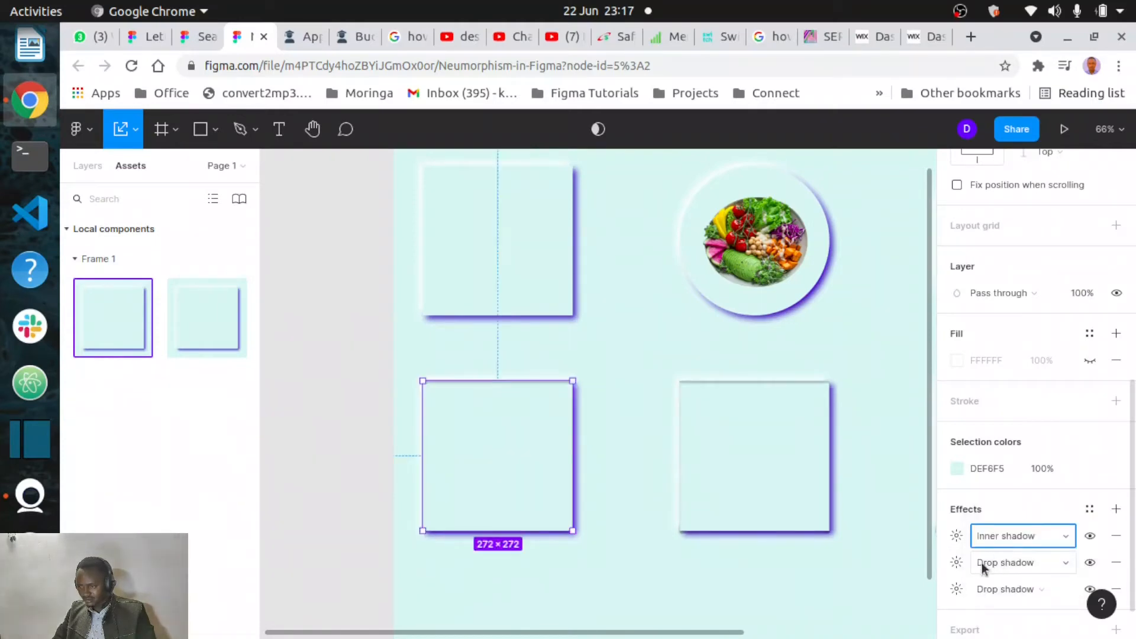
pyautogui.click(958, 563)
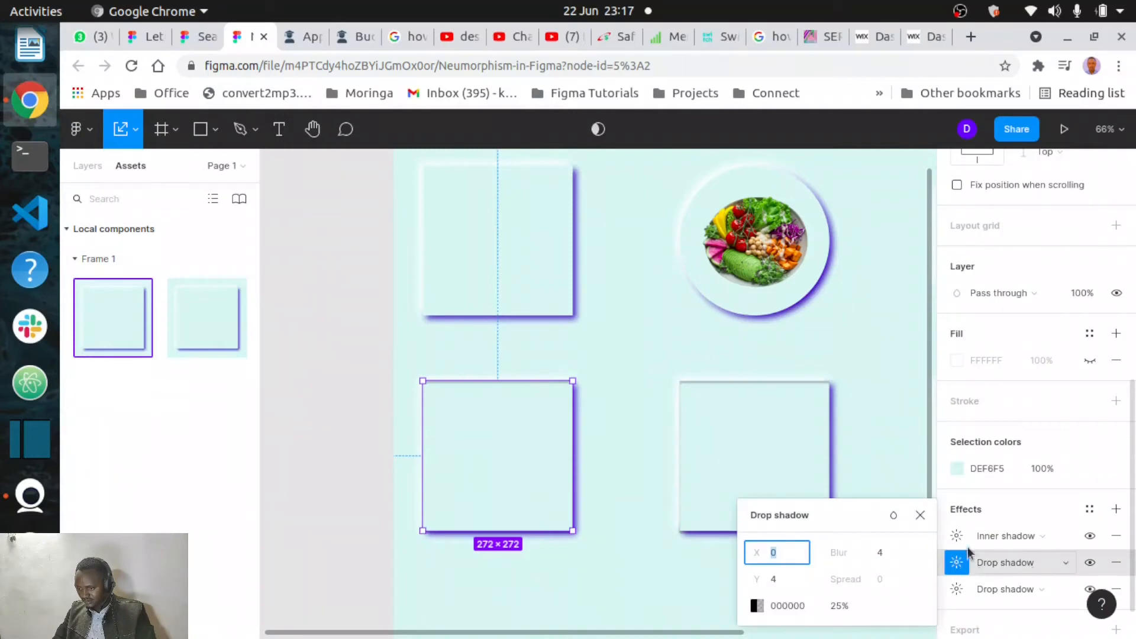
pyautogui.click(920, 515)
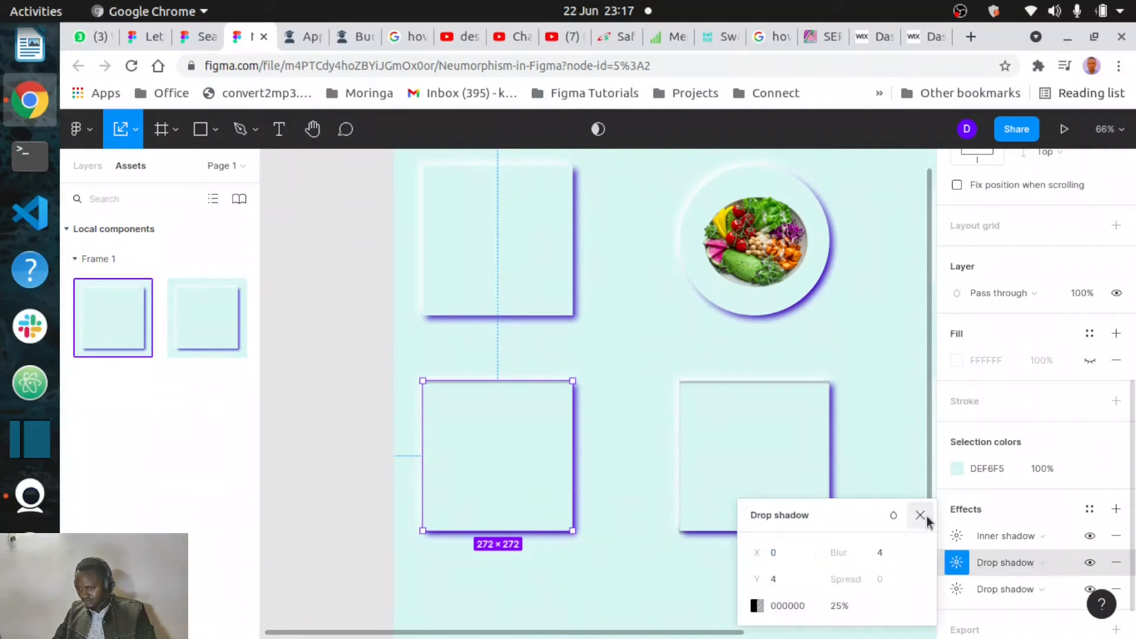
pyautogui.click(1067, 566)
pyautogui.click(1032, 544)
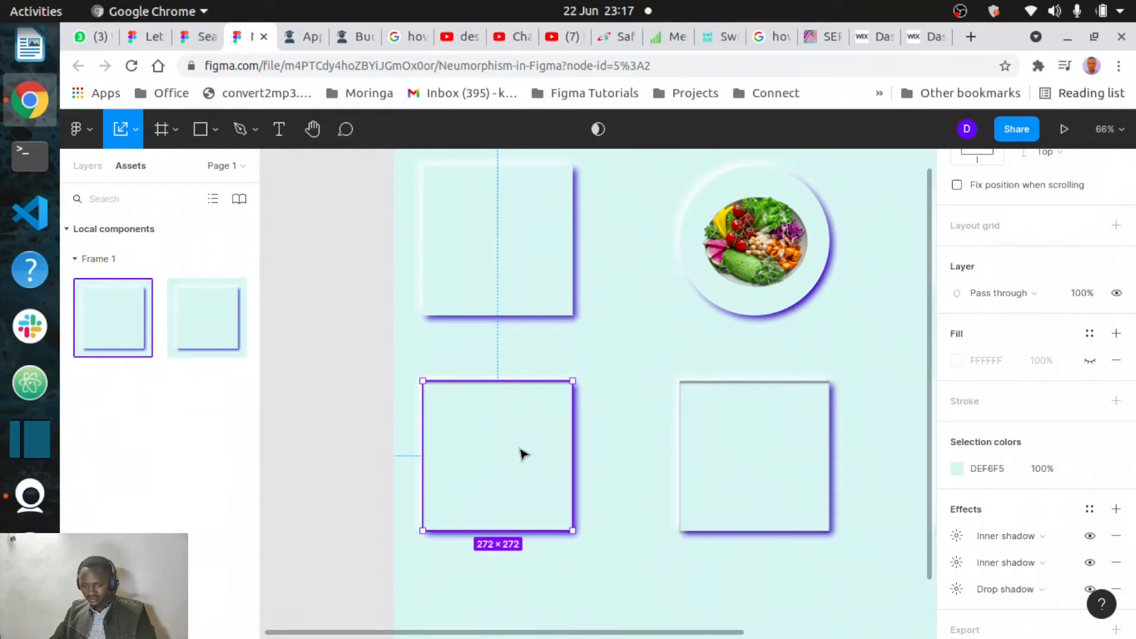
# - Duplicate the bottom-left card and round the corners of the duplicate rectangle, shrinking it inside the card
pyautogui.hotkey('ctrl', 'shift', 'd')
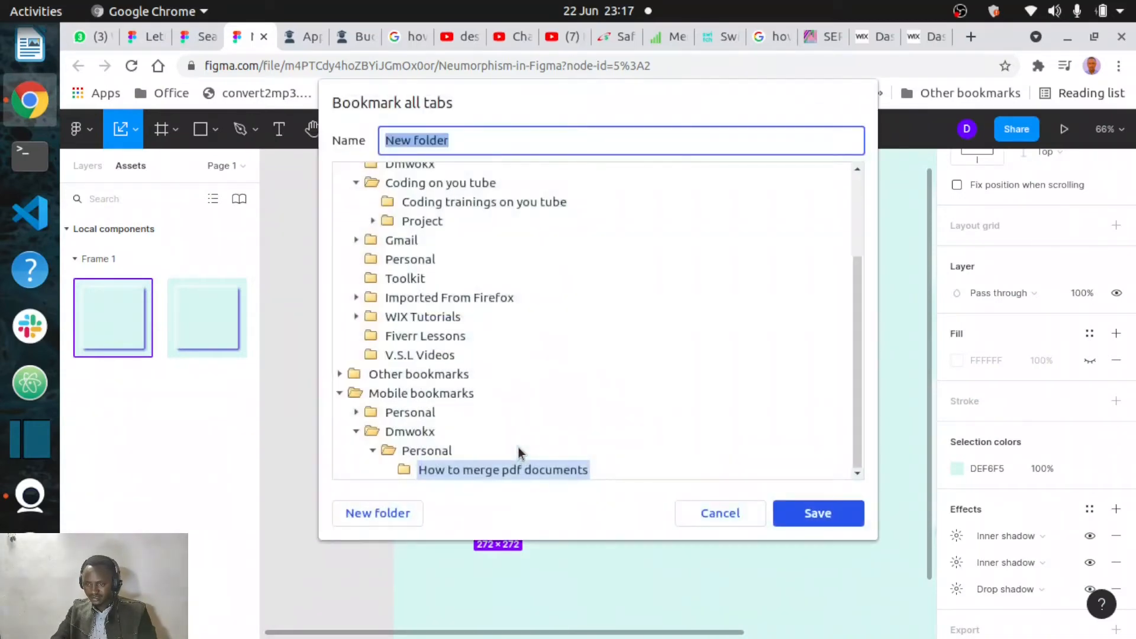
pyautogui.click(724, 514)
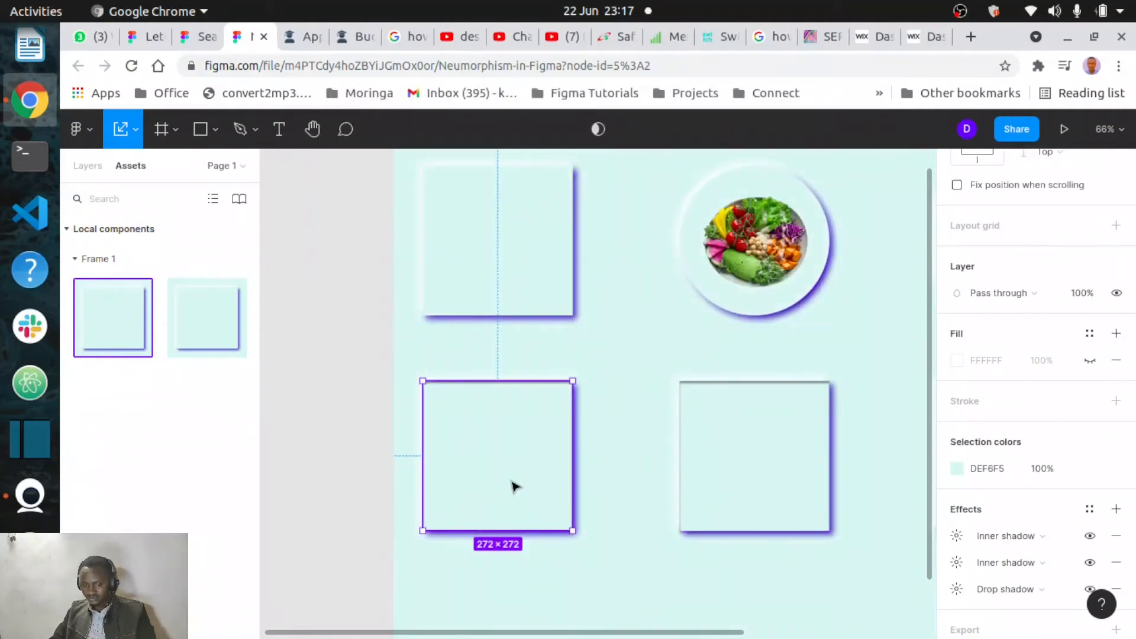
pyautogui.hotkey('ctrl', 'd')
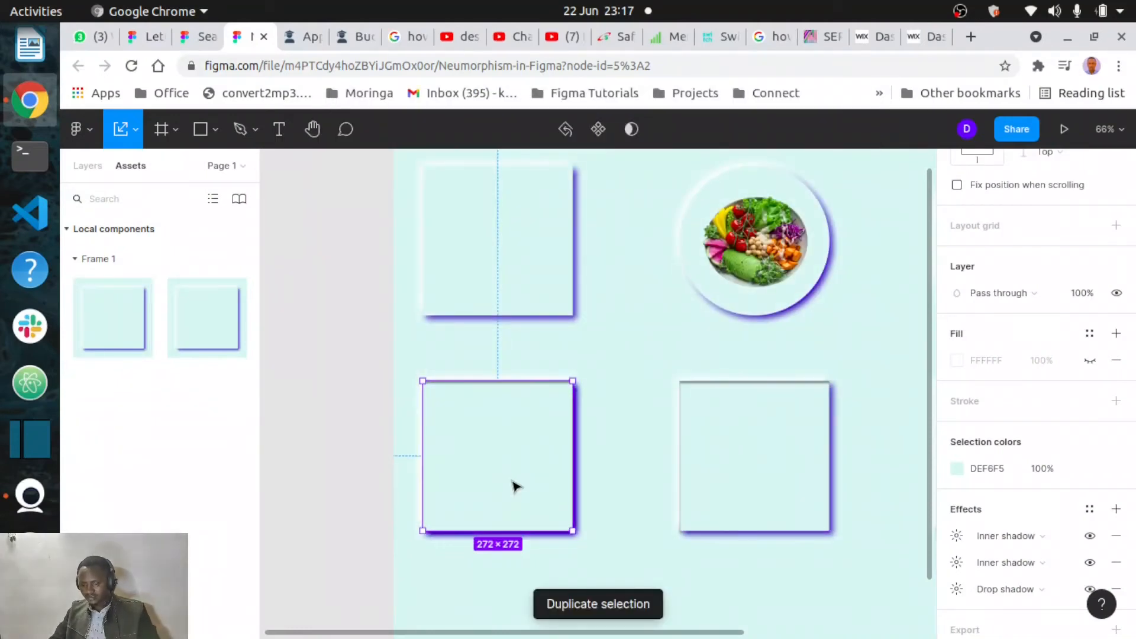
pyautogui.moveTo(513, 482)
pyautogui.mouseDown()
pyautogui.moveTo(560, 518)
pyautogui.moveTo(517, 487)
pyautogui.mouseUp()
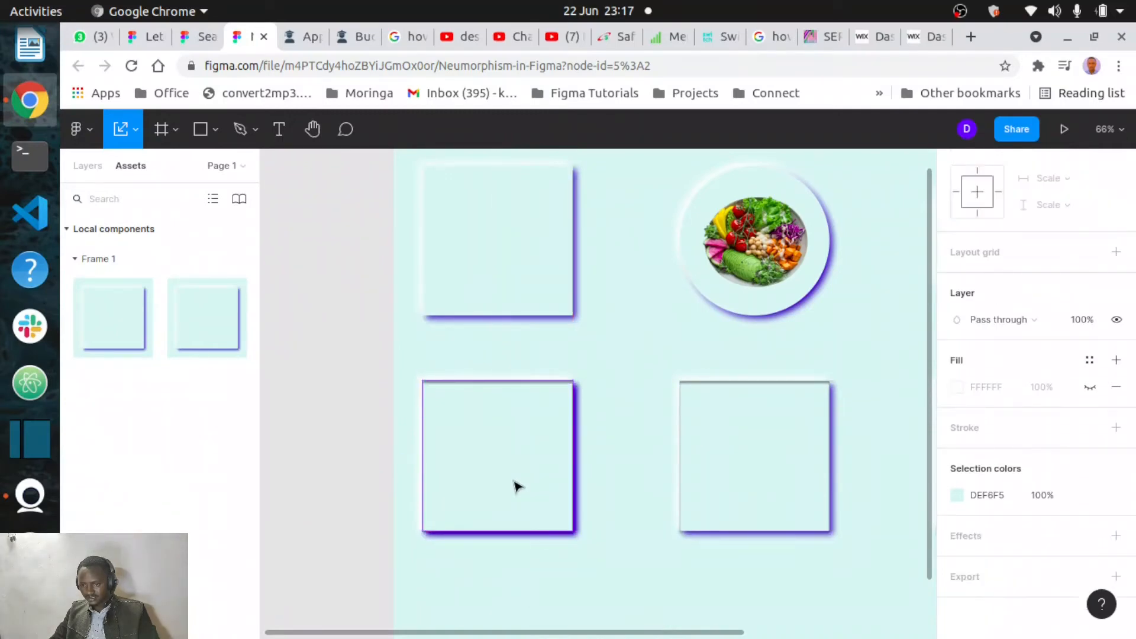
pyautogui.doubleClick(516, 487)
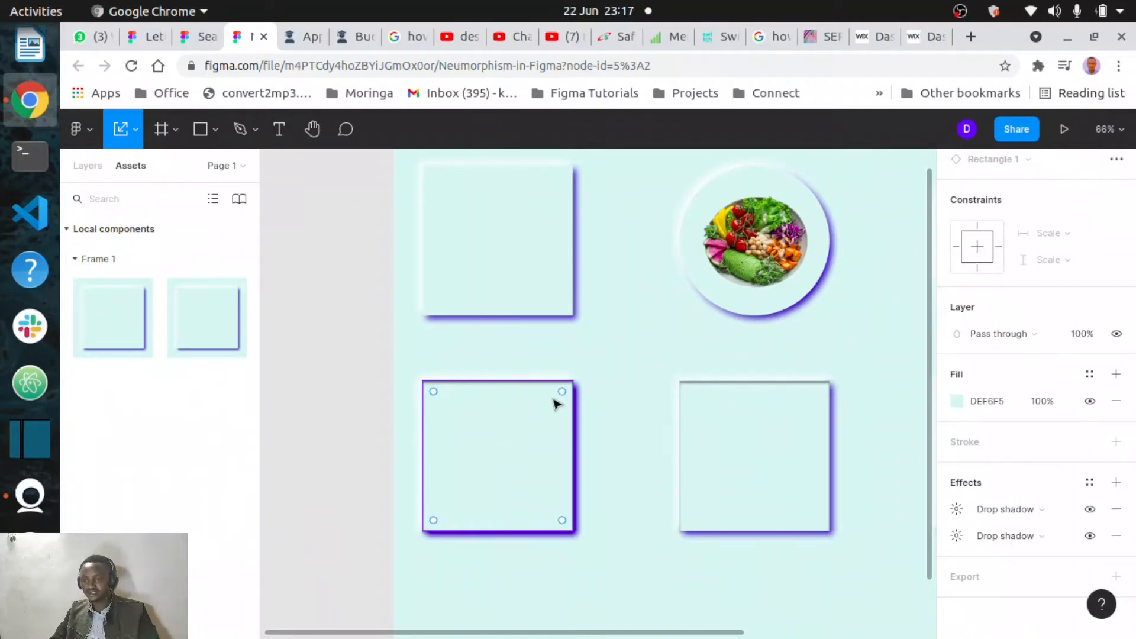
pyautogui.moveTo(563, 395)
pyautogui.mouseDown()
pyautogui.moveTo(509, 436)
pyautogui.moveTo(515, 446)
pyautogui.moveTo(565, 392)
pyautogui.mouseUp()
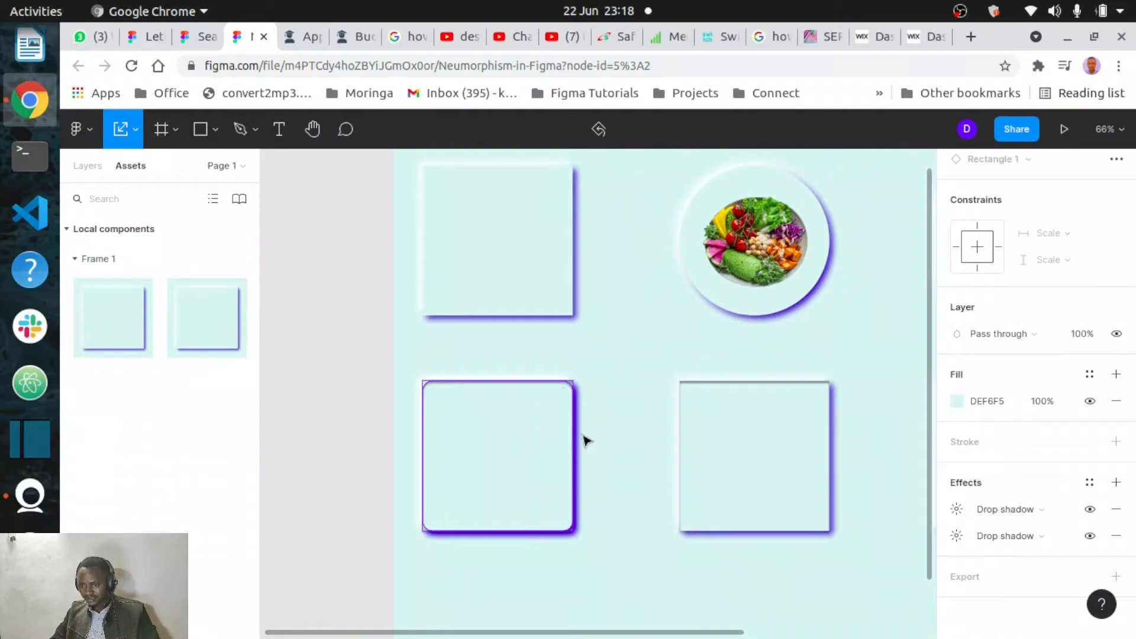
pyautogui.moveTo(527, 436)
pyautogui.mouseDown()
pyautogui.moveTo(601, 449)
pyautogui.moveTo(497, 442)
pyautogui.moveTo(540, 450)
pyautogui.moveTo(524, 457)
pyautogui.mouseUp()
pyautogui.click(615, 403)
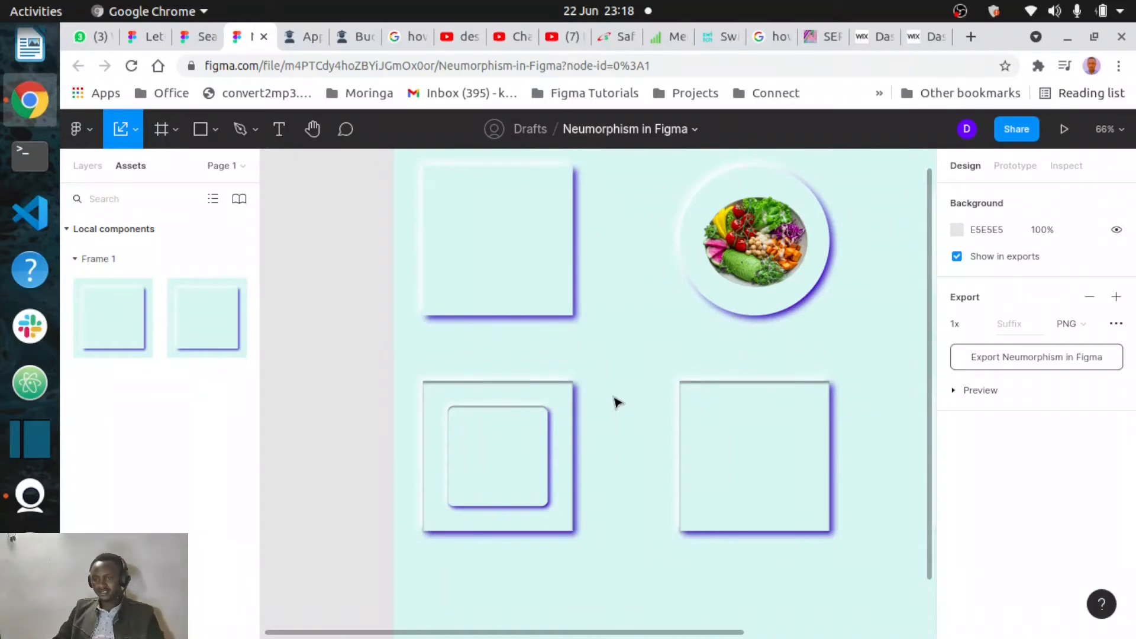
# - Duplicate the bottom-middle card and set the duplicate rectangle's corner radius to 136 to make a circle
pyautogui.scroll(3, 615, 402)
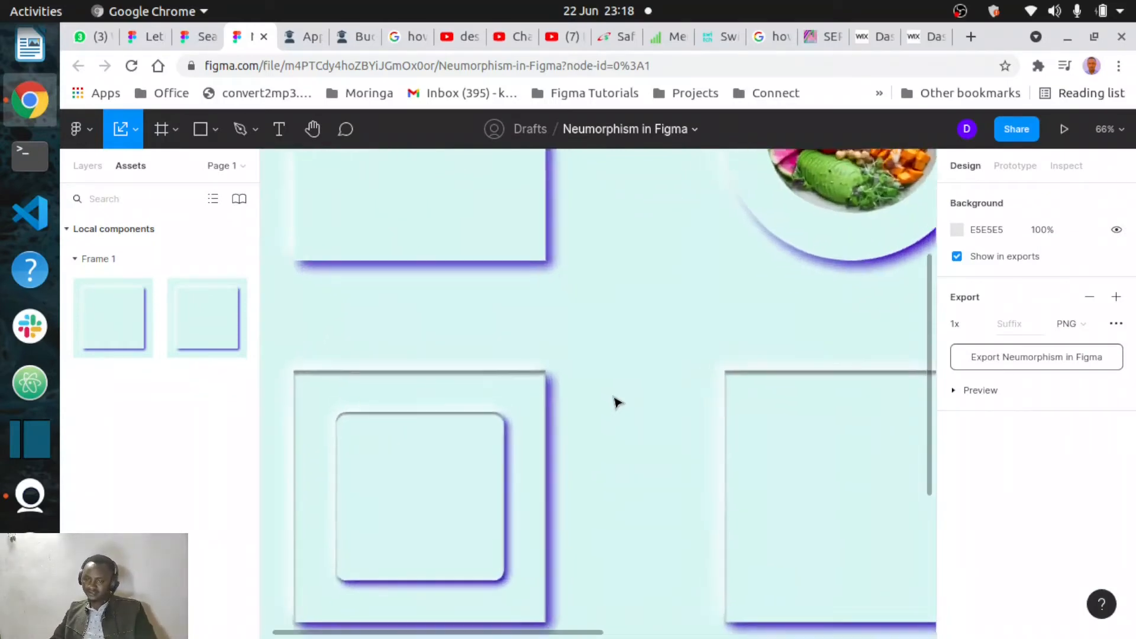
pyautogui.scroll(5, 616, 402)
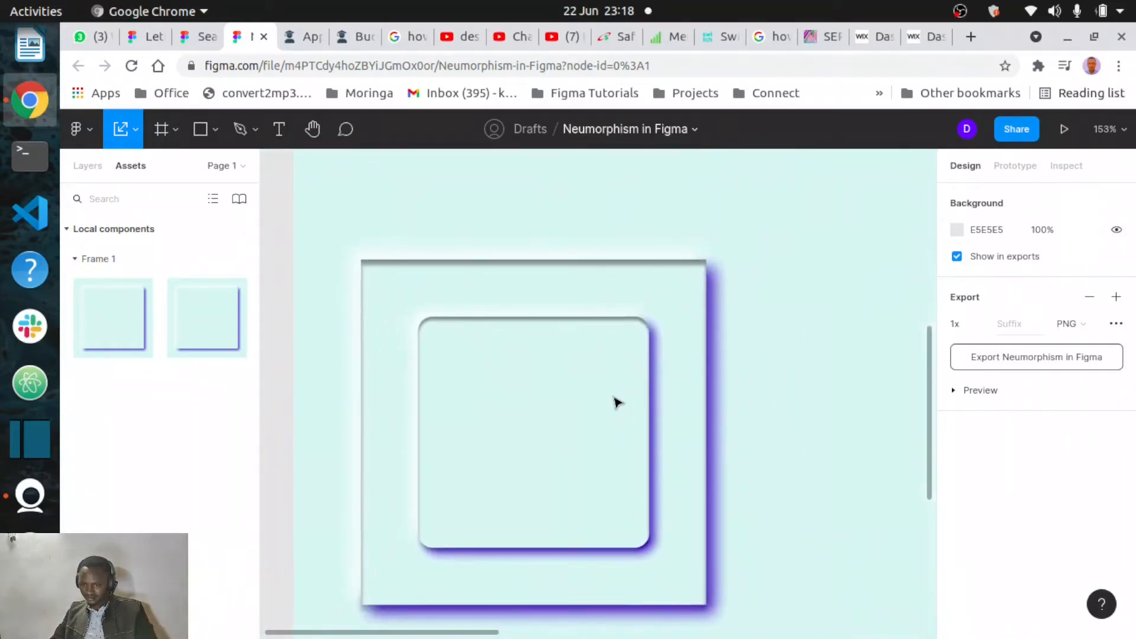
pyautogui.scroll(-5, 615, 402)
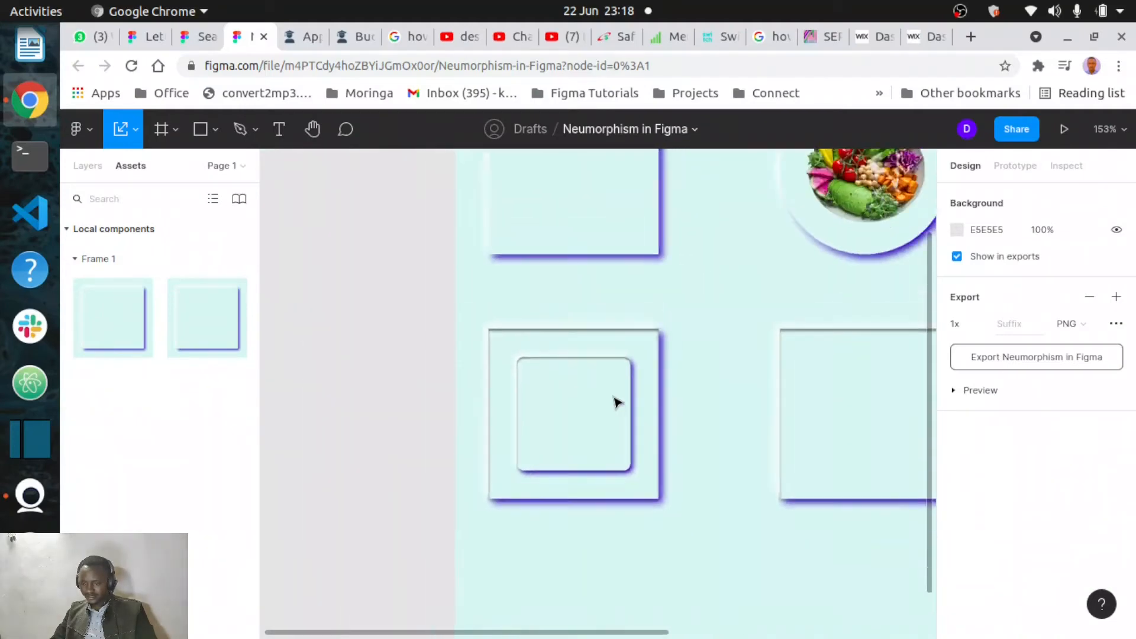
pyautogui.hscroll(5, 616, 403)
pyautogui.click(621, 423)
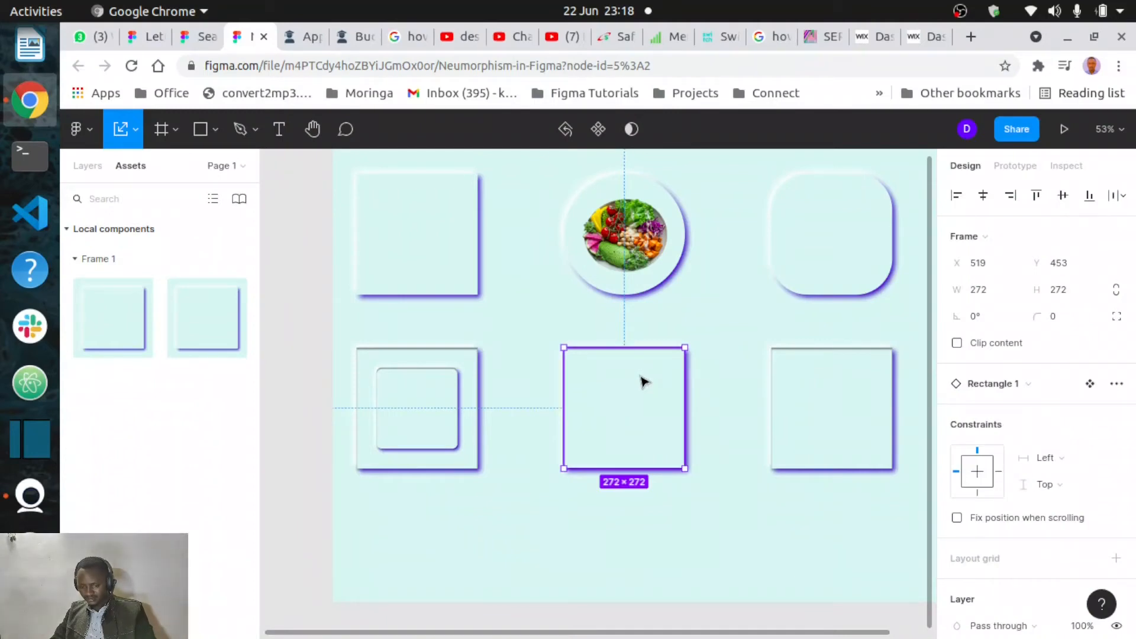
pyautogui.hotkey('ctrl', 'd')
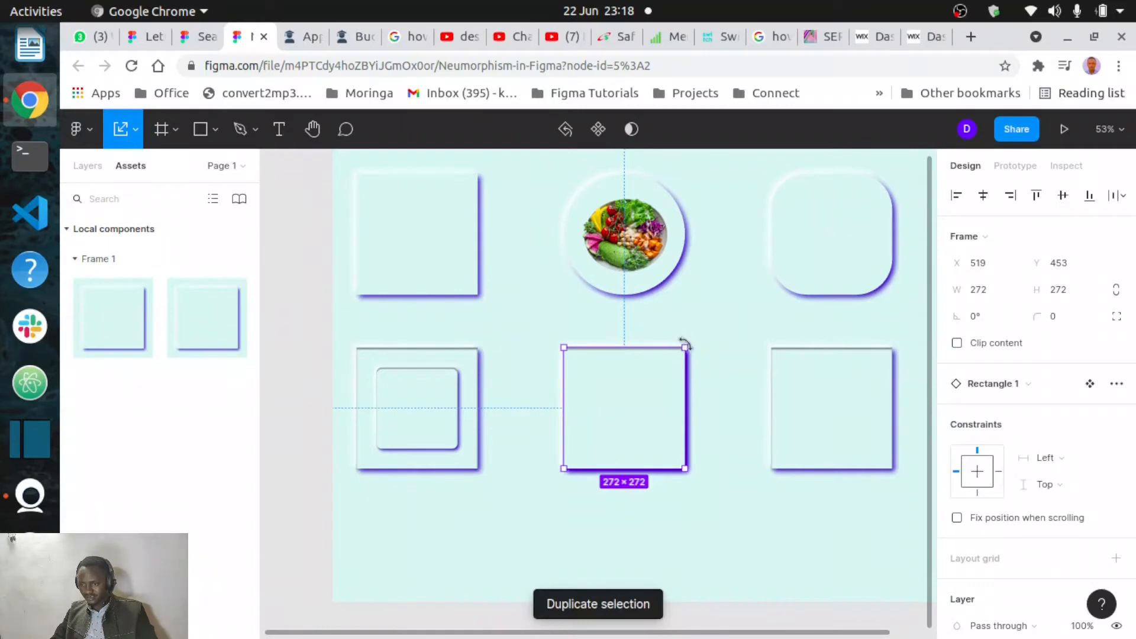
pyautogui.doubleClick(643, 405)
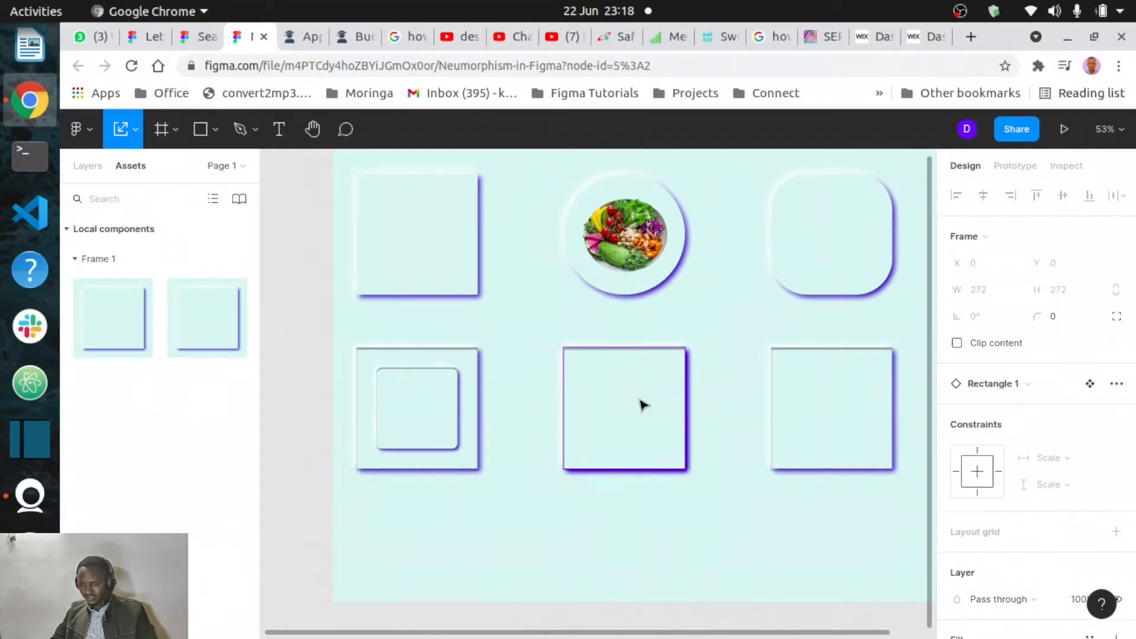
pyautogui.moveTo(671, 377)
pyautogui.mouseDown()
pyautogui.moveTo(647, 393)
pyautogui.moveTo(657, 432)
pyautogui.moveTo(657, 386)
pyautogui.mouseUp()
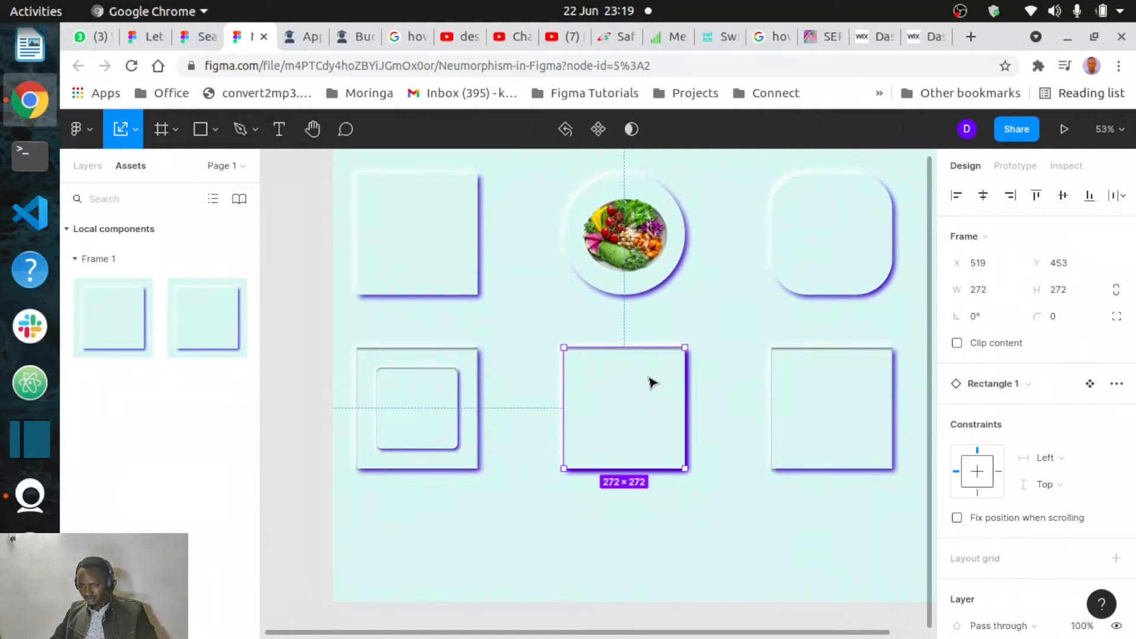
pyautogui.doubleClick(658, 396)
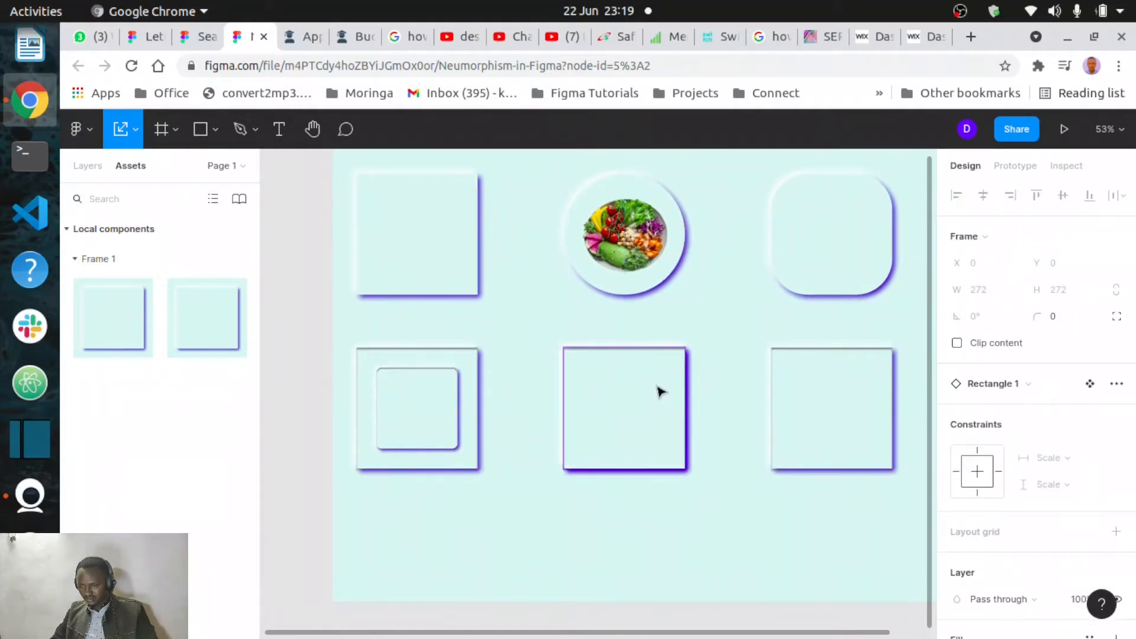
pyautogui.doubleClick(661, 392)
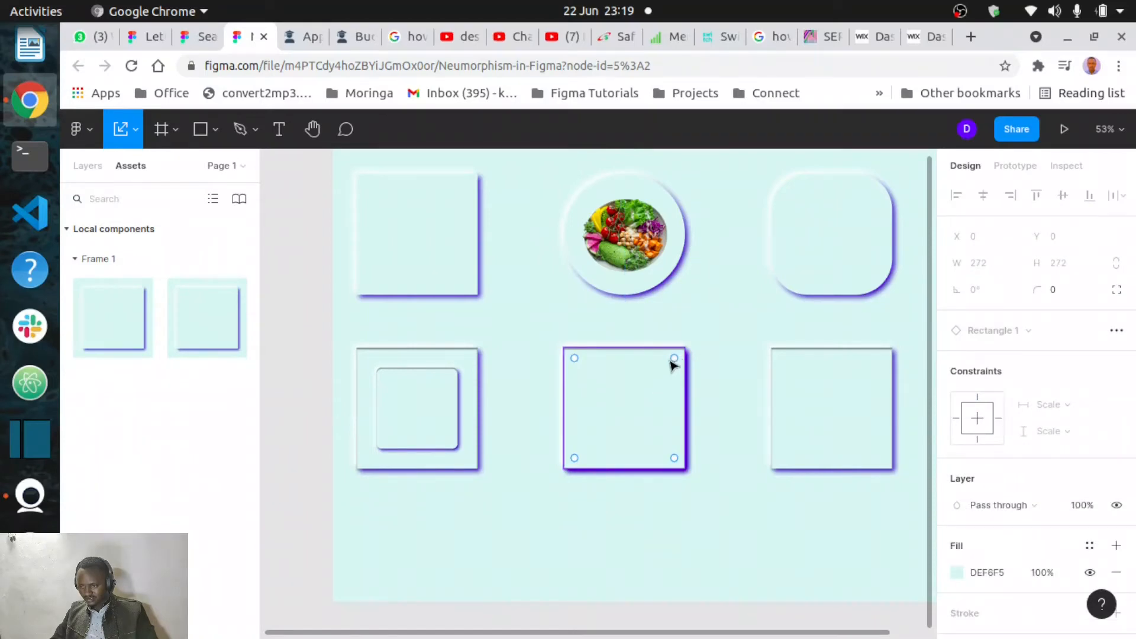
pyautogui.moveTo(671, 361); pyautogui.dragTo(620, 420)
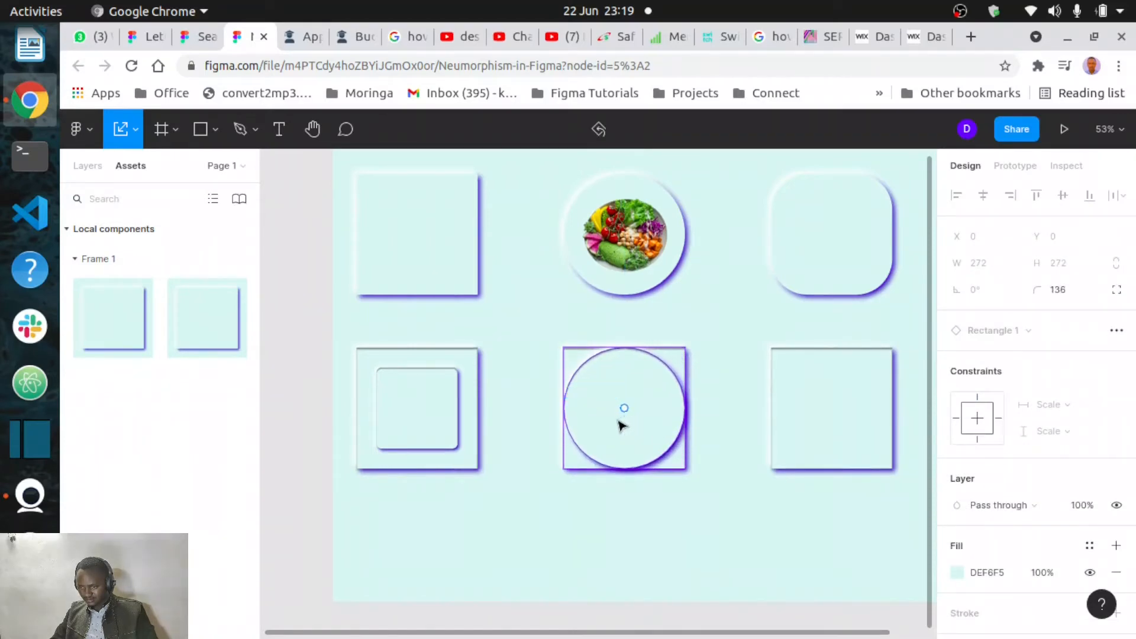
pyautogui.click(714, 352)
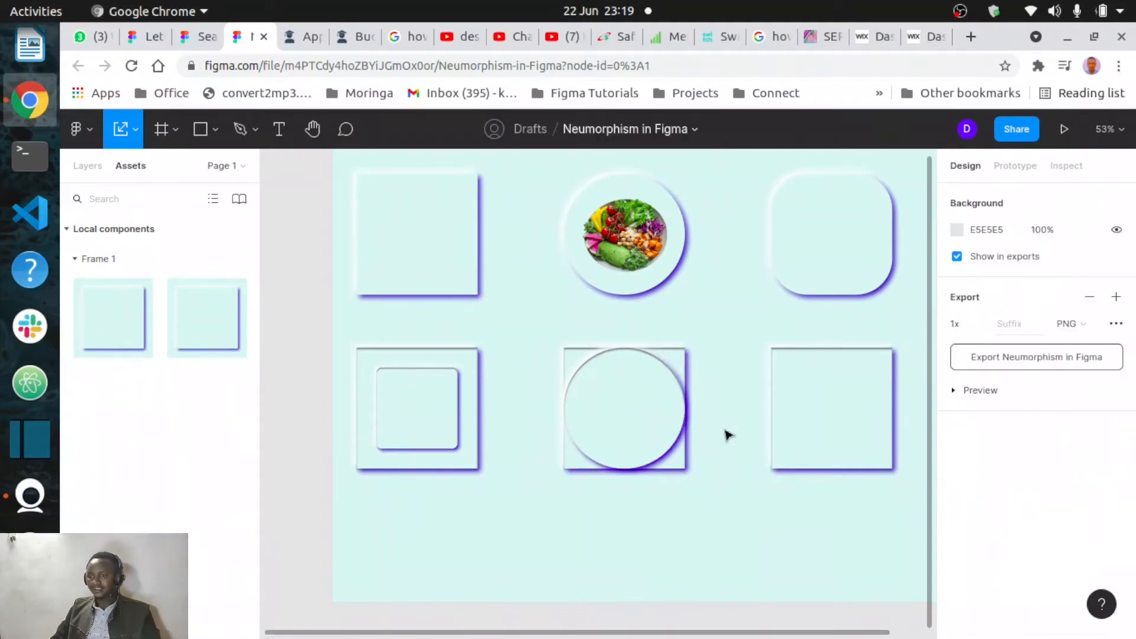
# - Select the bottom-right component and change both of its inner shadows to drop shadows
pyautogui.scroll(5, 672, 421)
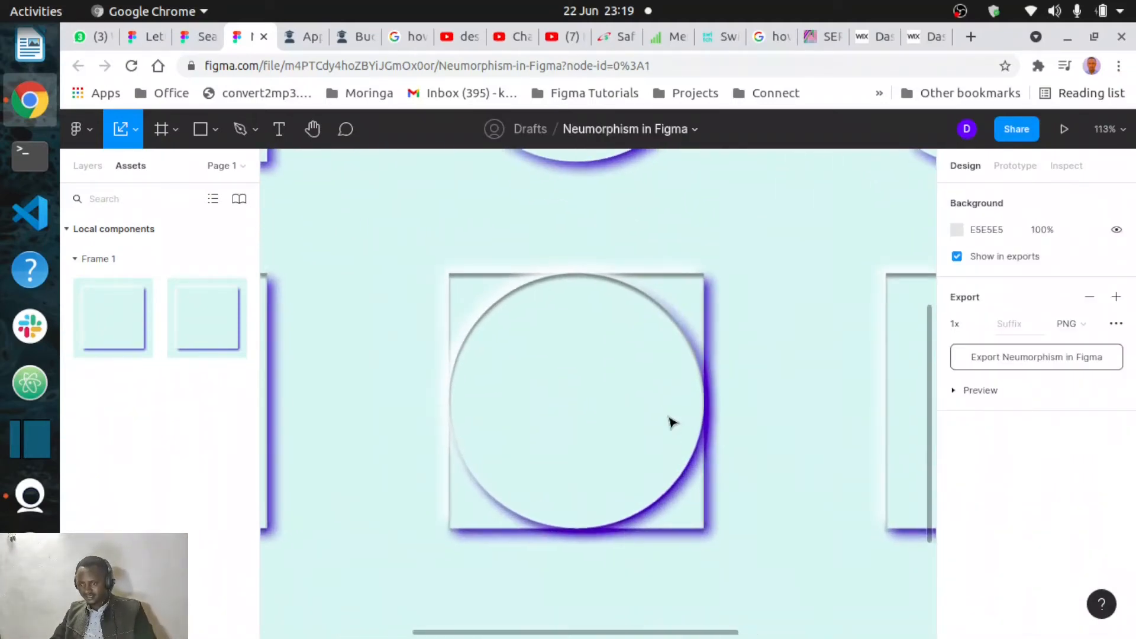
pyautogui.scroll(2, 749, 430)
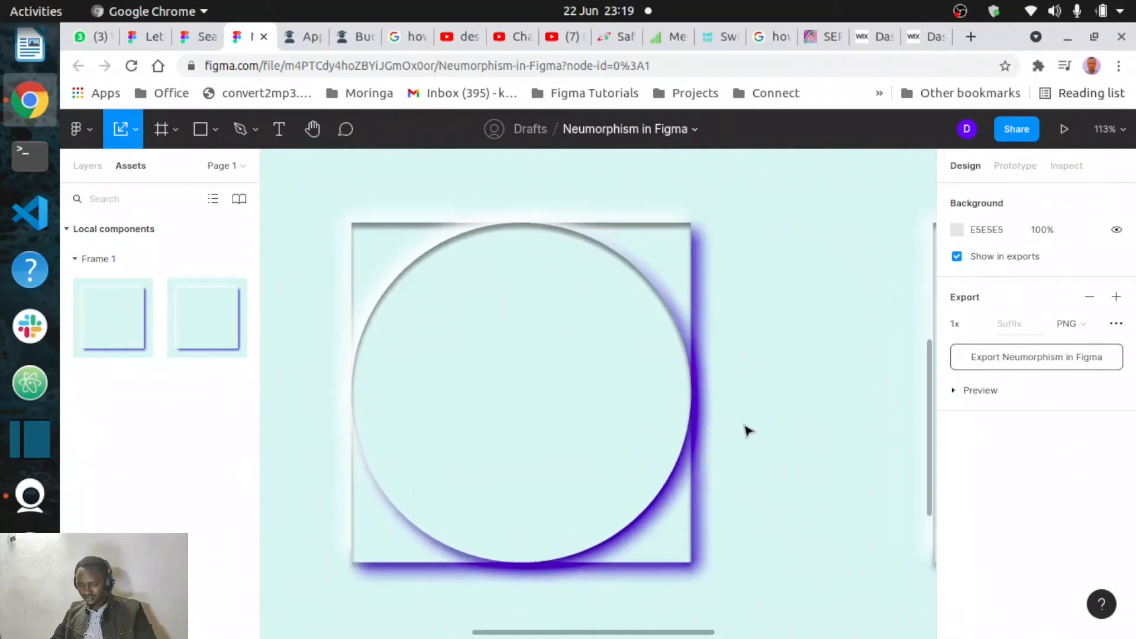
pyautogui.hscroll(-2, 603, 408)
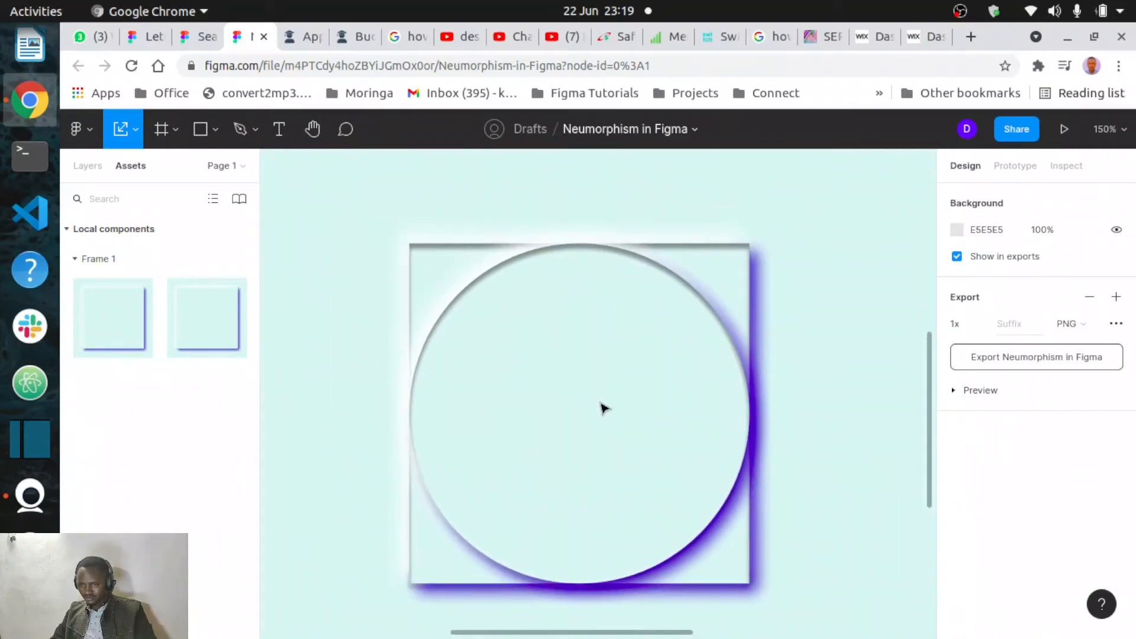
pyautogui.scroll(-5, 604, 409)
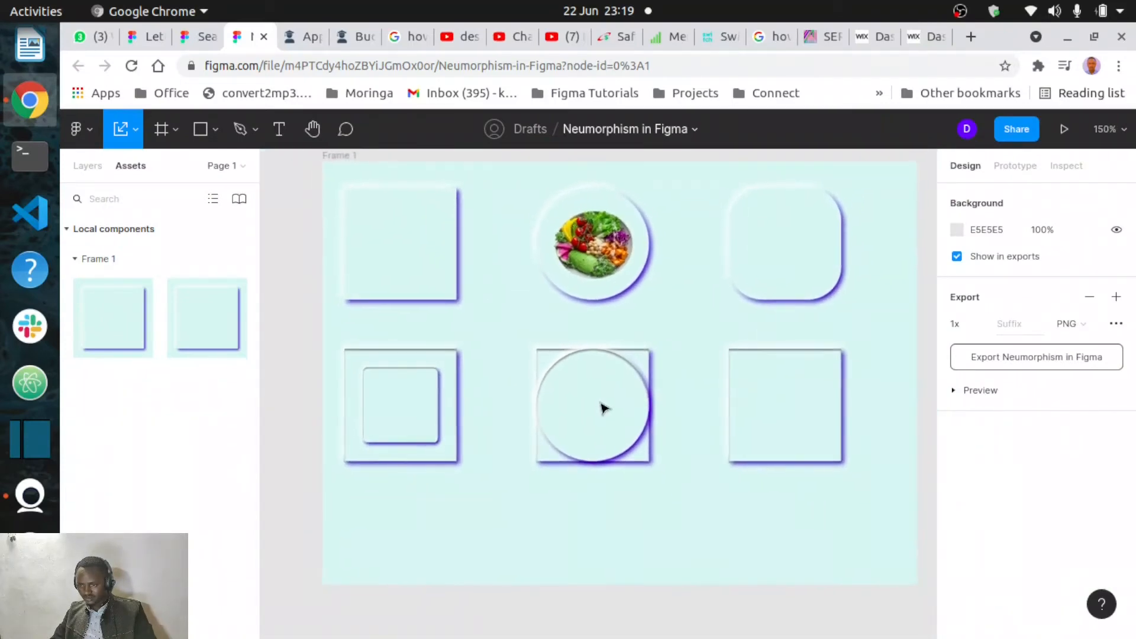
pyautogui.click(804, 439)
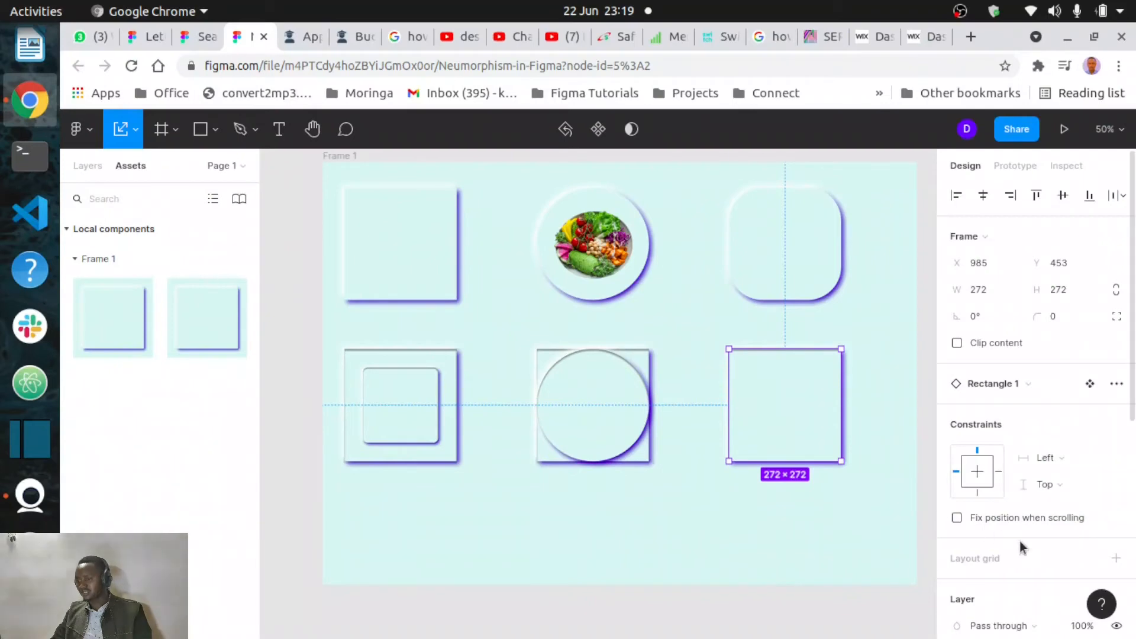
pyautogui.scroll(-2, 1020, 541)
pyautogui.scroll(-5, 1020, 541)
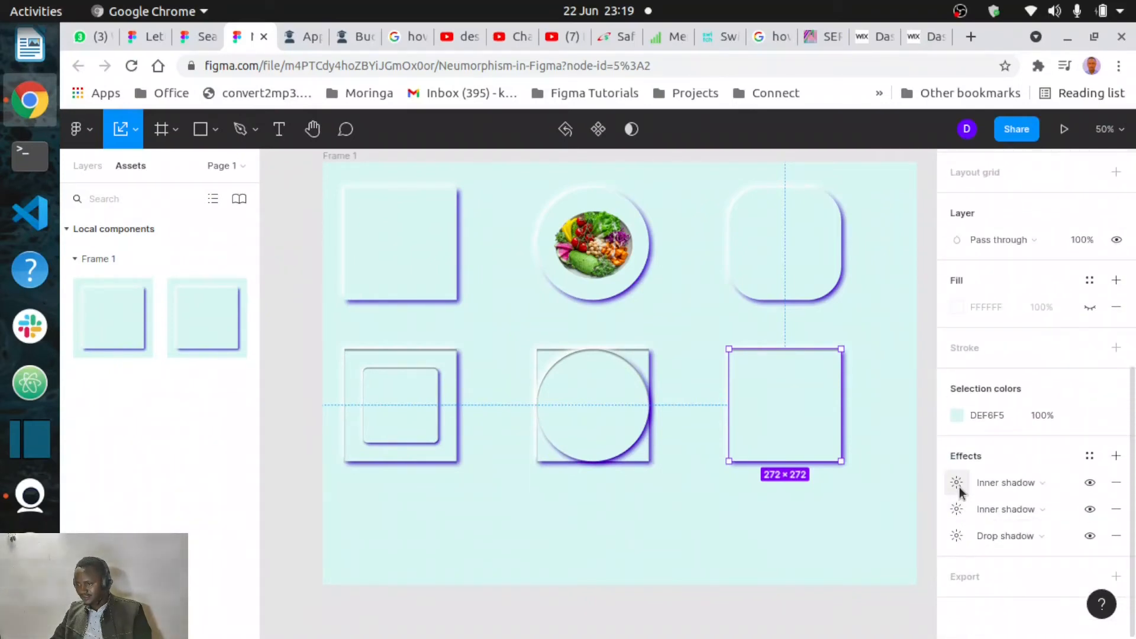
pyautogui.click(958, 484)
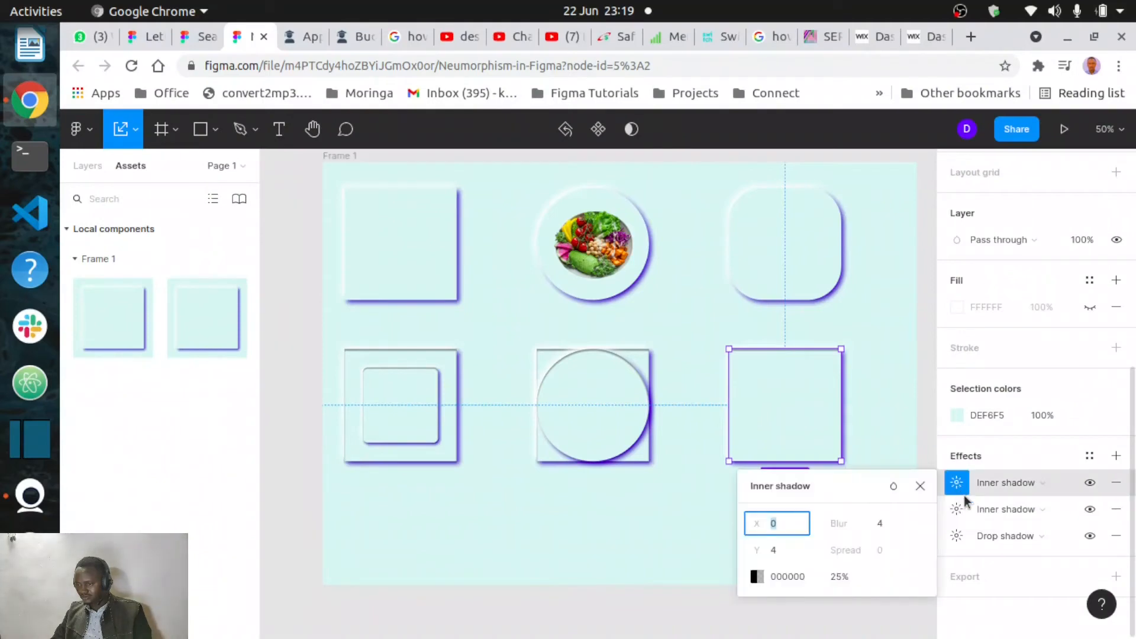
pyautogui.click(1064, 484)
pyautogui.click(1027, 503)
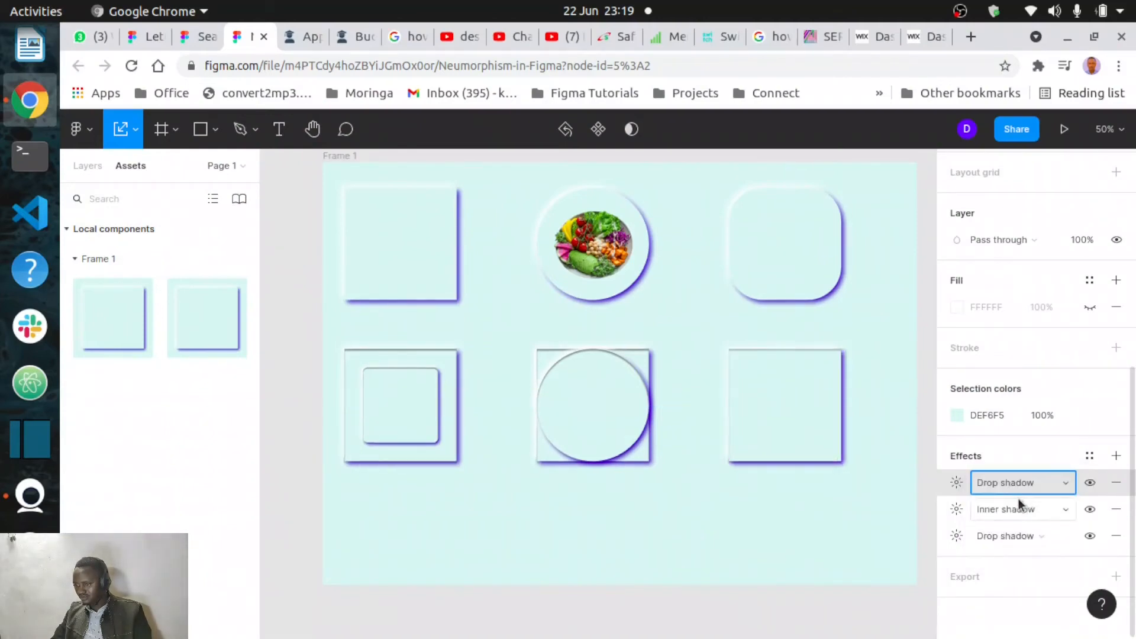
pyautogui.click(1062, 512)
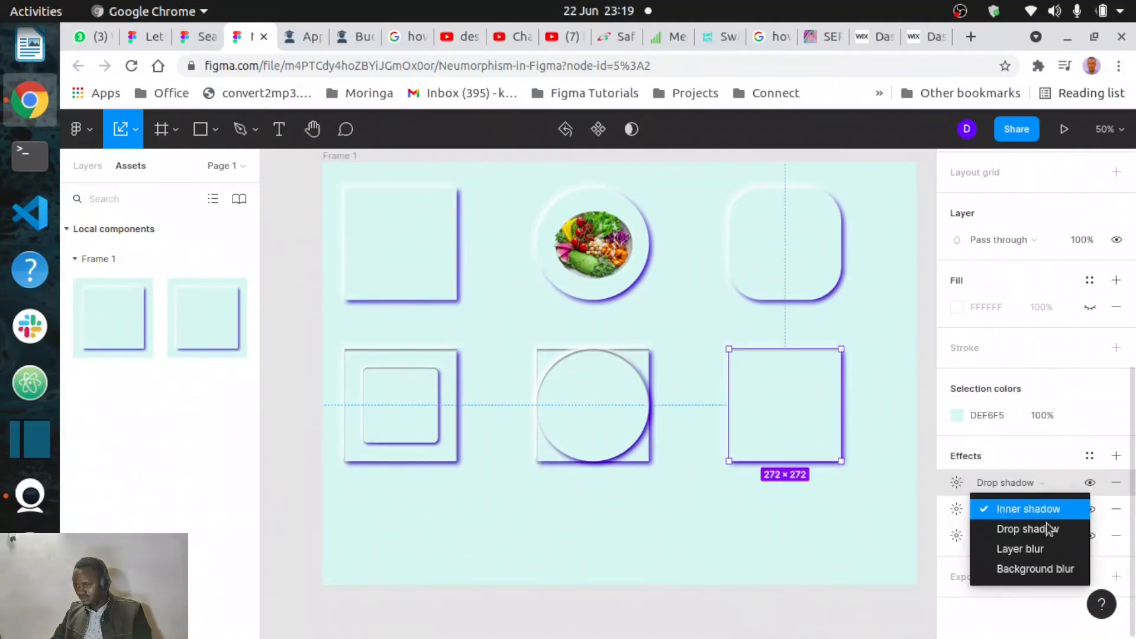
pyautogui.click(1034, 527)
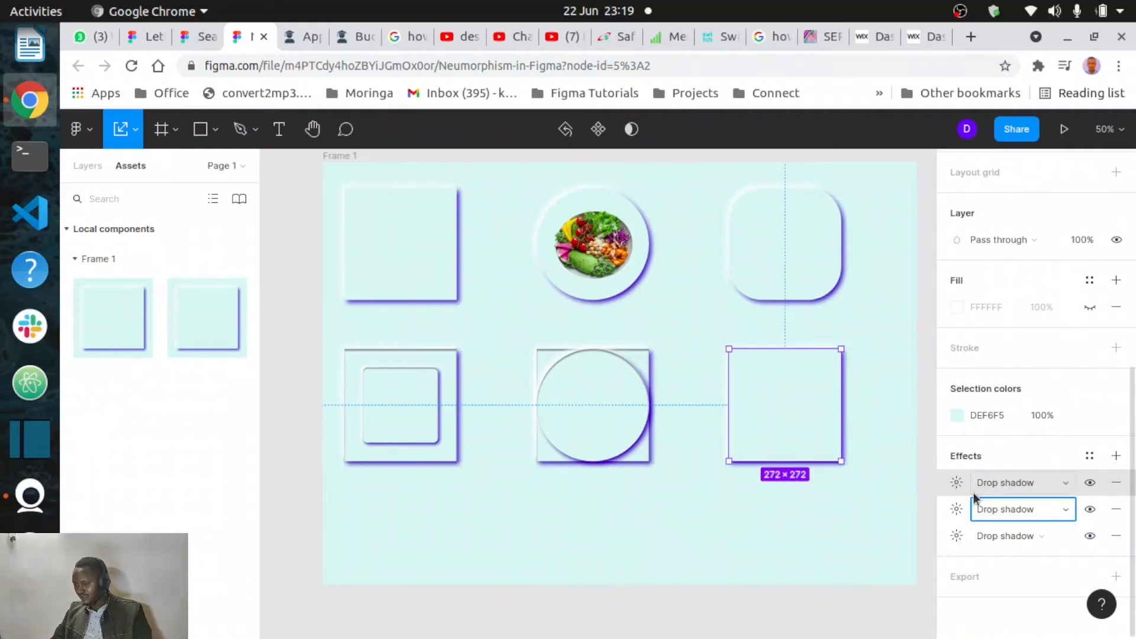
# - Set the first drop shadow of the bottom-right component to X 6, Y 6 and blur 12
pyautogui.click(956, 482)
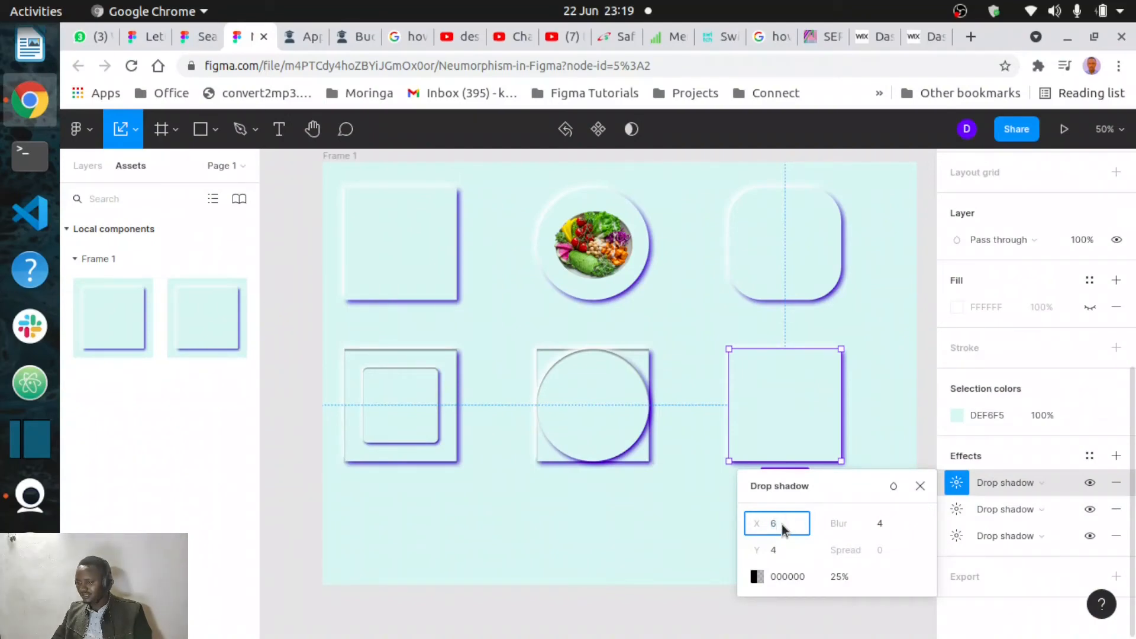
pyautogui.write('6')
pyautogui.click(780, 555)
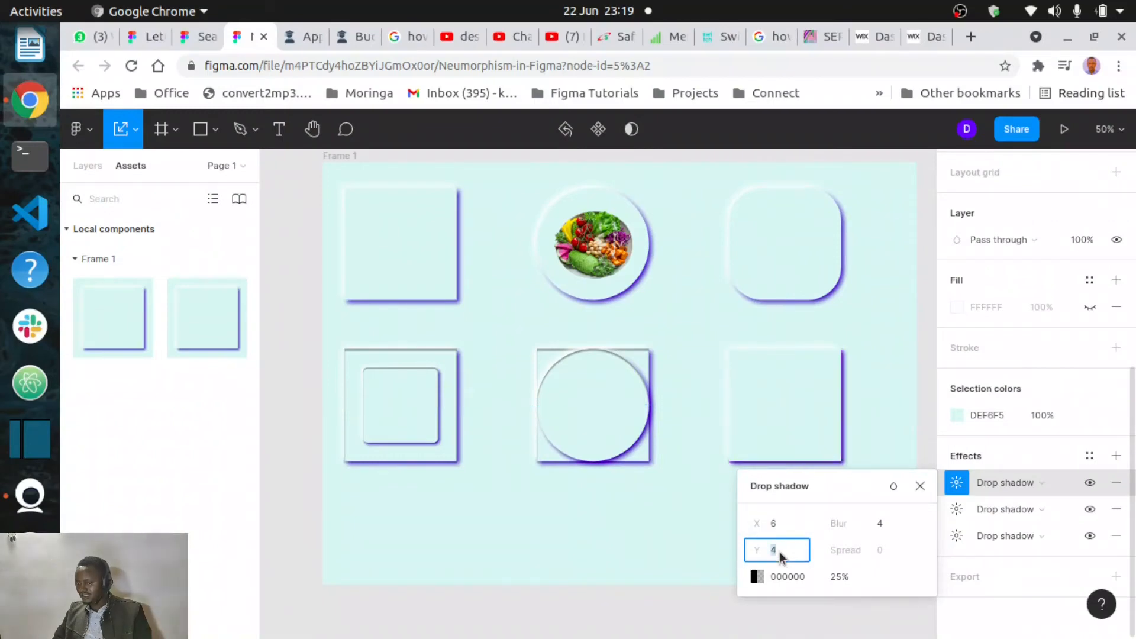
pyautogui.write('6')
pyautogui.click(886, 526)
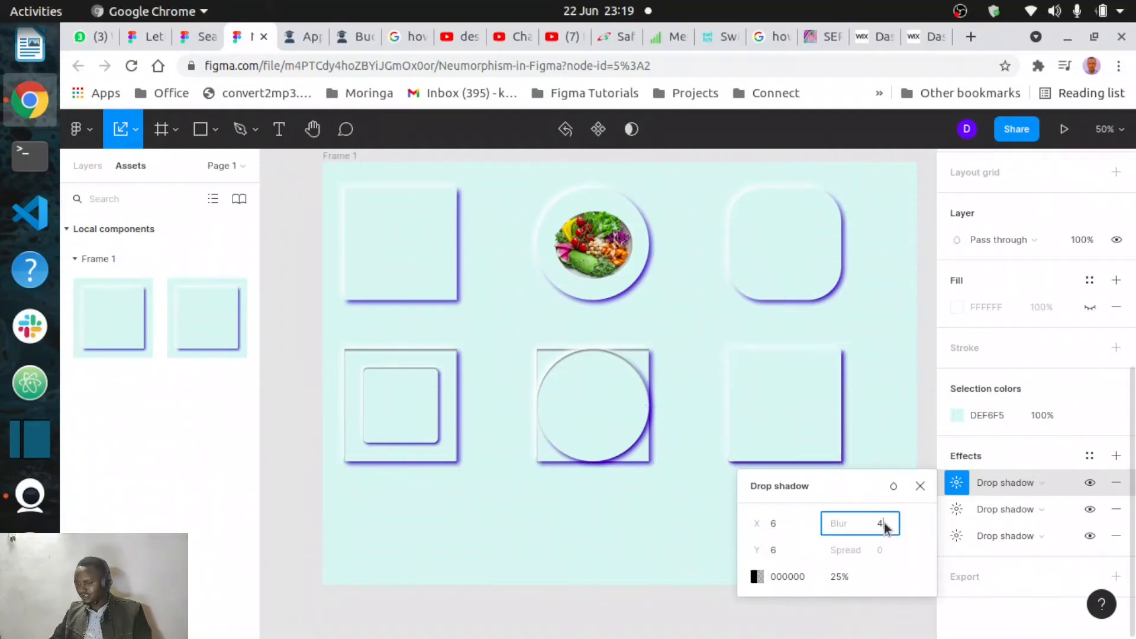
pyautogui.write('12')
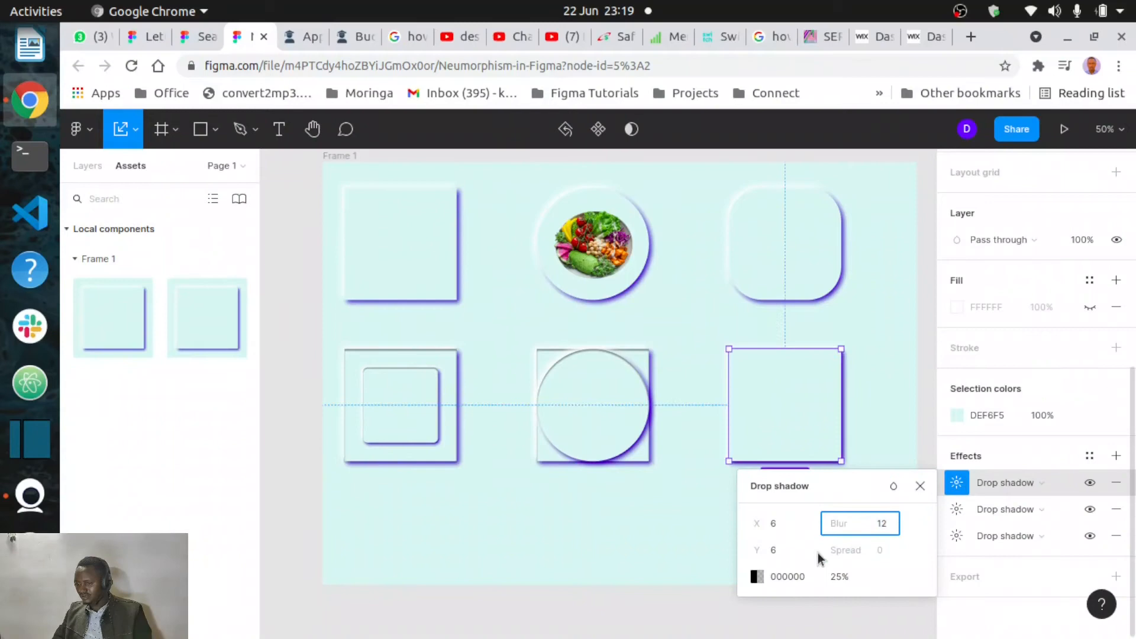
pyautogui.click(870, 482)
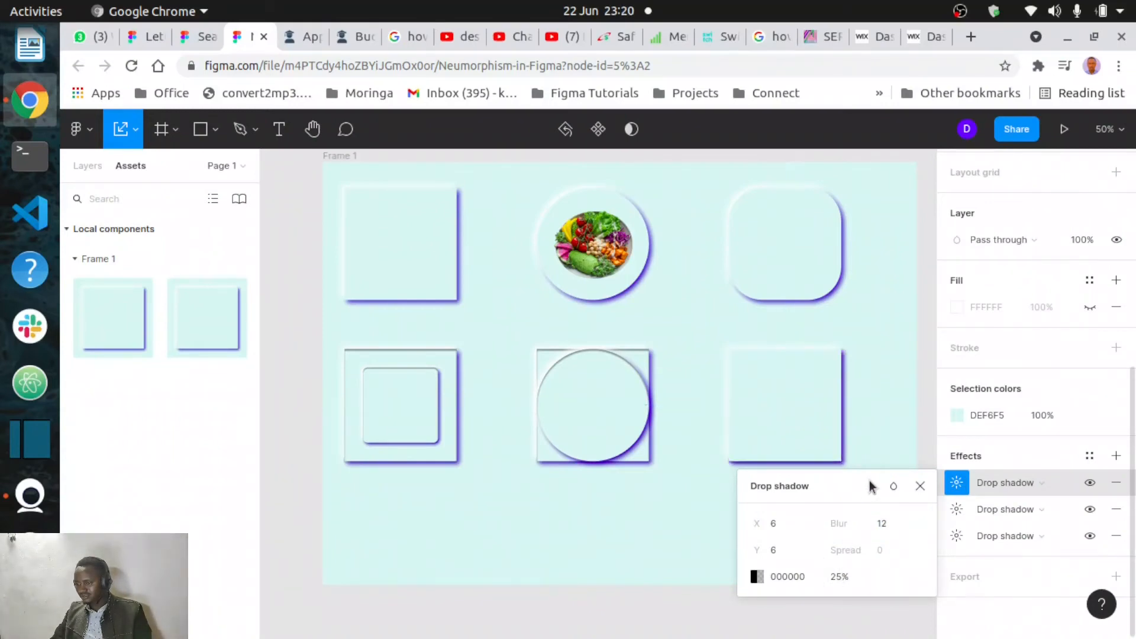
pyautogui.click(921, 486)
# - Set the second drop shadow to X 10, Y 10, blur 20 and opacity 90%
pyautogui.click(957, 509)
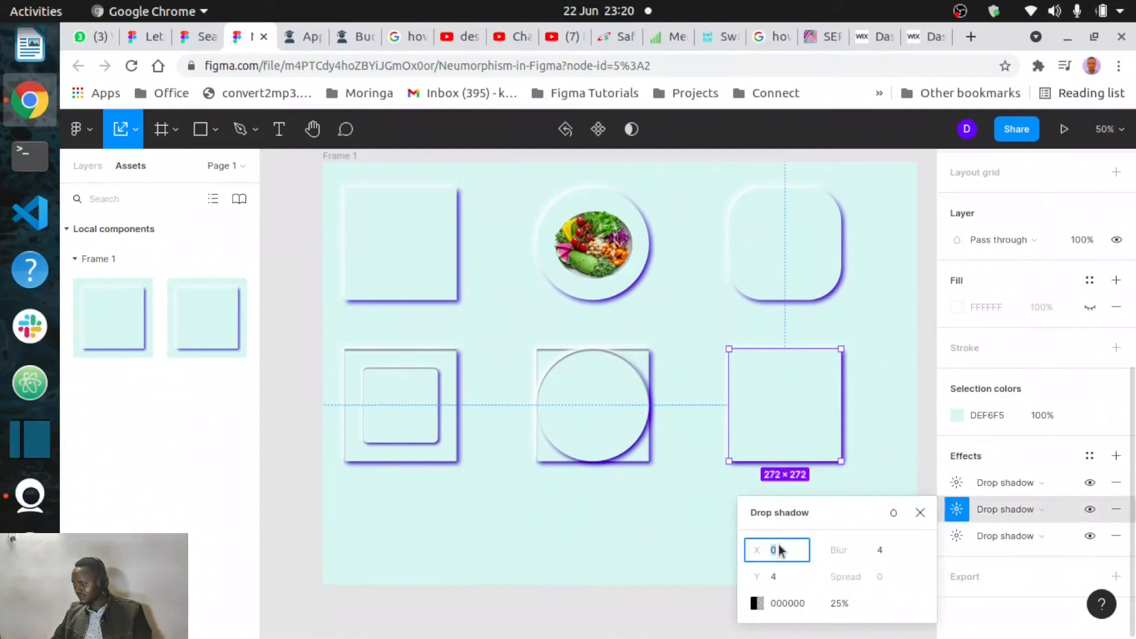
pyautogui.click(779, 575)
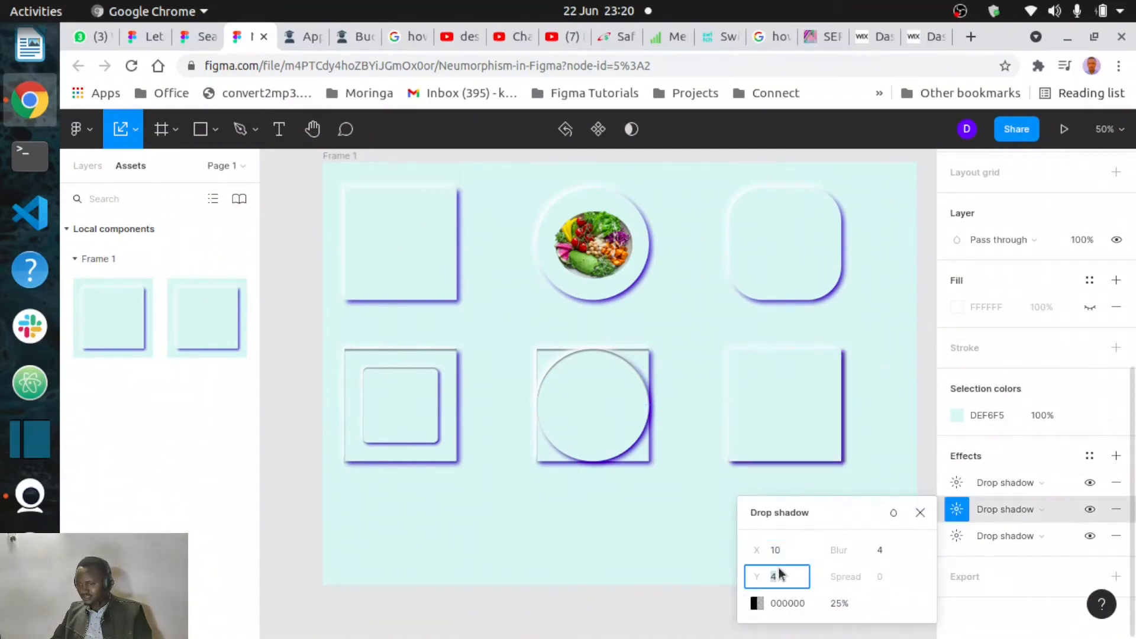
pyautogui.click(898, 551)
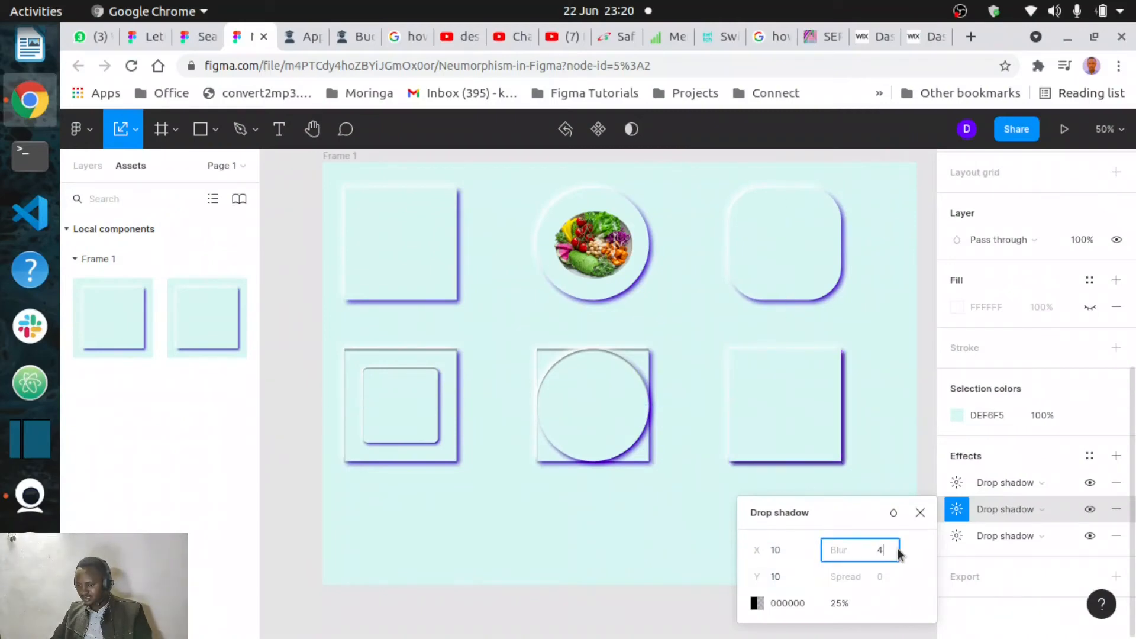
pyautogui.write('20')
pyautogui.press('Return')
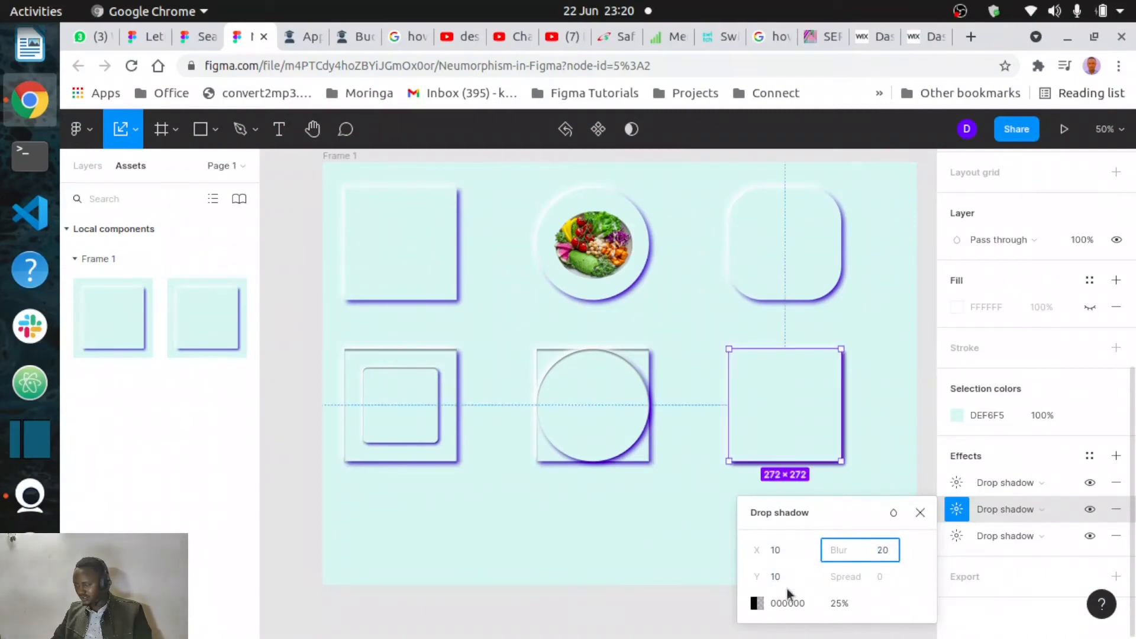
pyautogui.click(837, 603)
pyautogui.write('5')
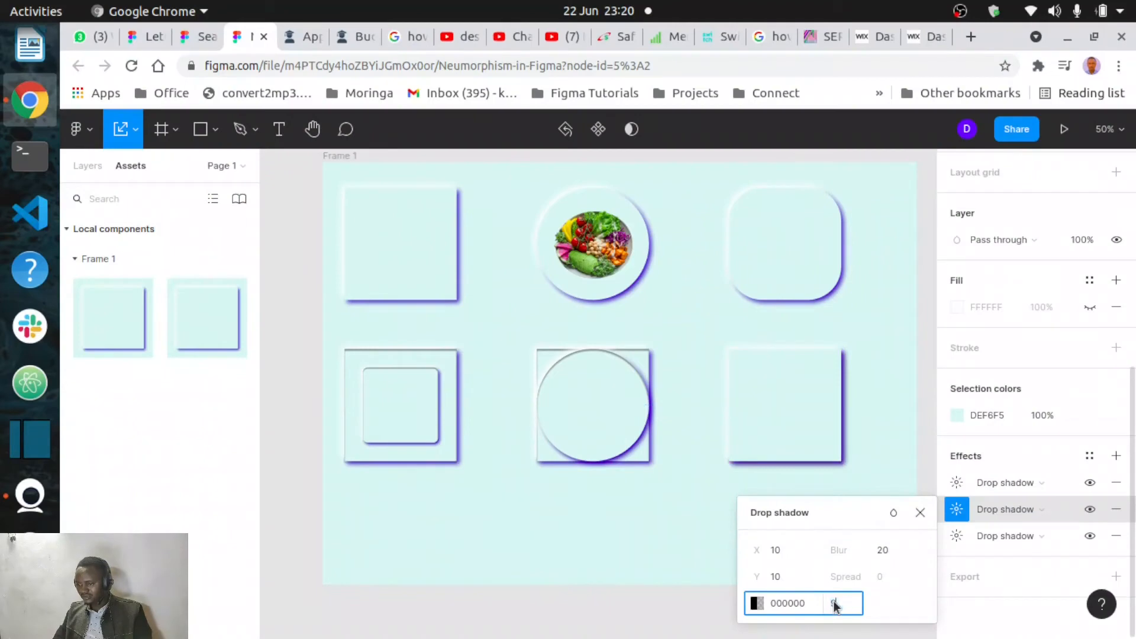
pyautogui.write('0')
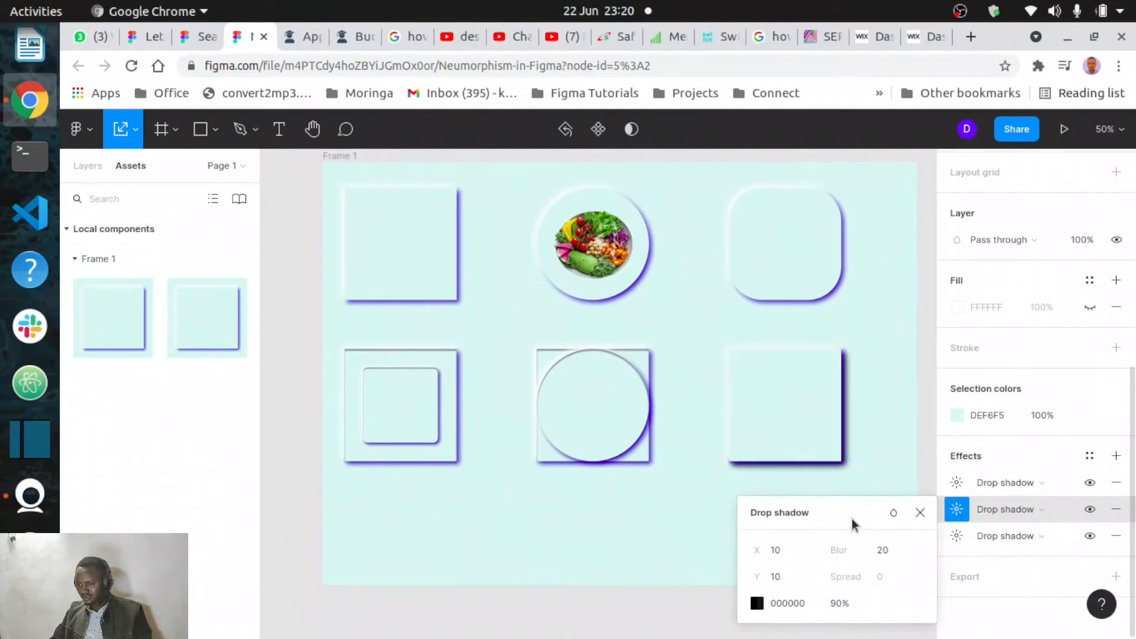
pyautogui.click(896, 489)
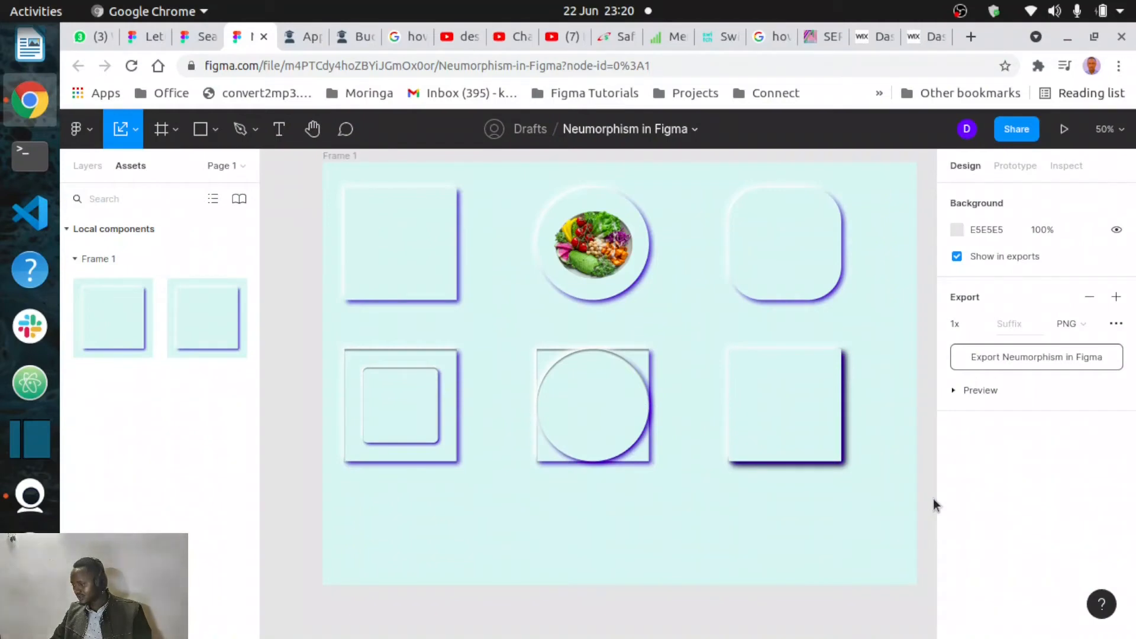
# - Round the bottom-right card's rectangle into a circle with corner radius 136
pyautogui.click(765, 408)
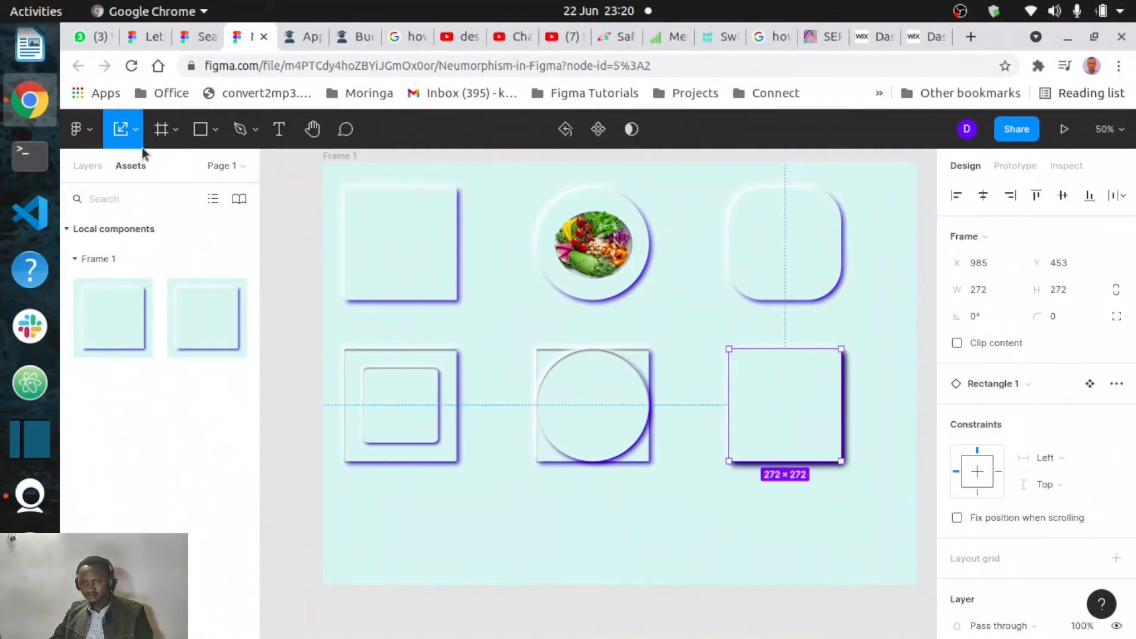
pyautogui.click(122, 131)
pyautogui.doubleClick(792, 379)
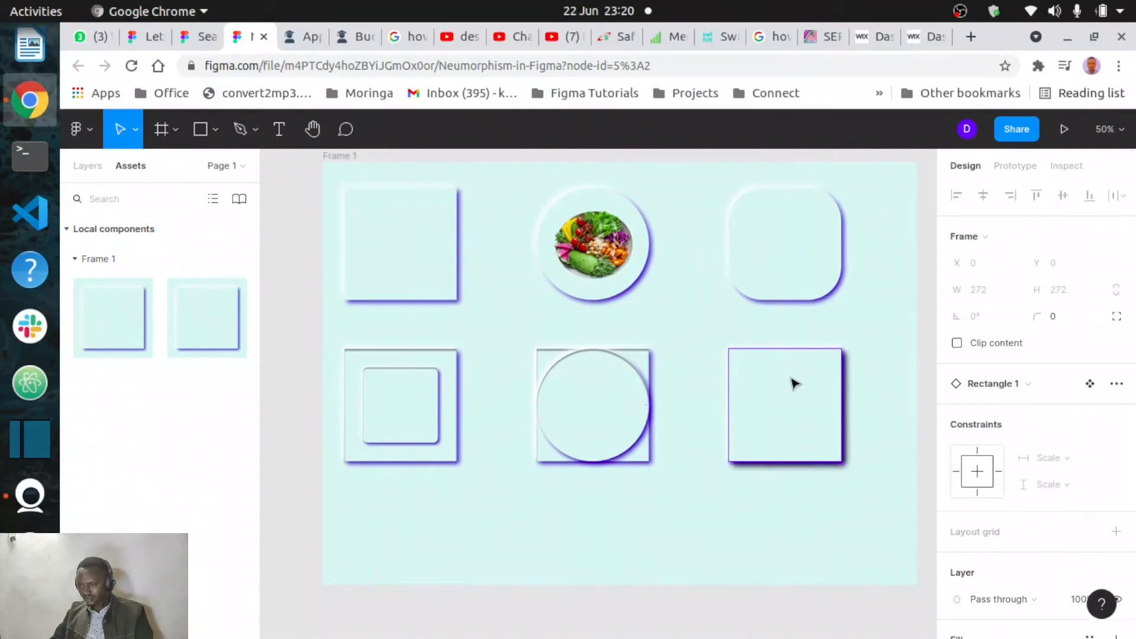
pyautogui.click(817, 402)
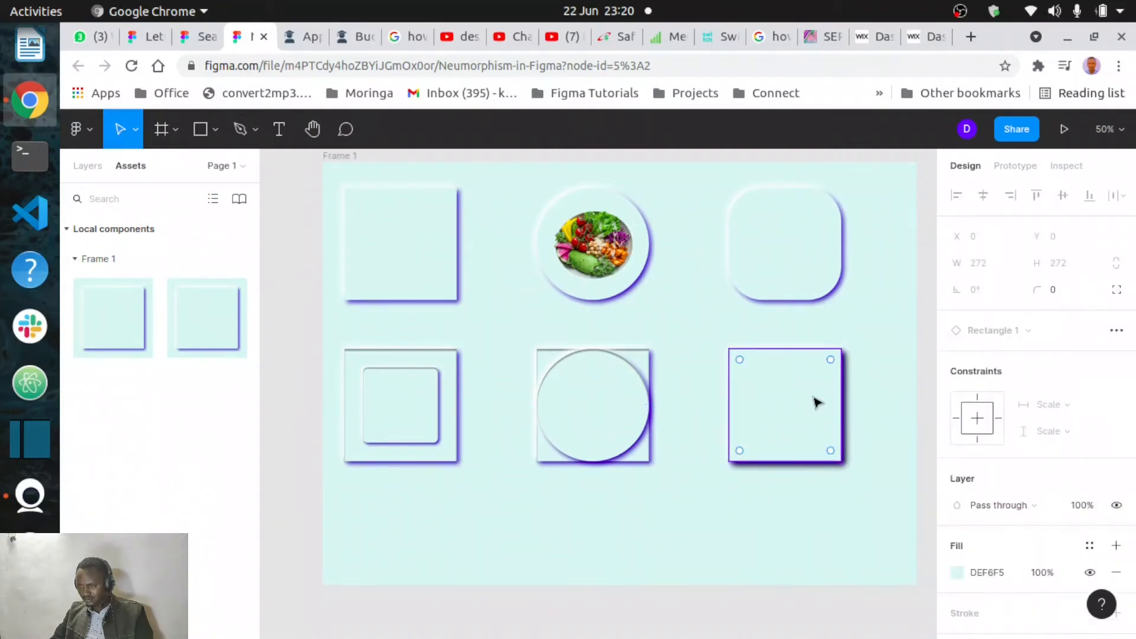
pyautogui.moveTo(821, 367)
pyautogui.mouseDown()
pyautogui.moveTo(815, 376)
pyautogui.moveTo(830, 359)
pyautogui.mouseUp()
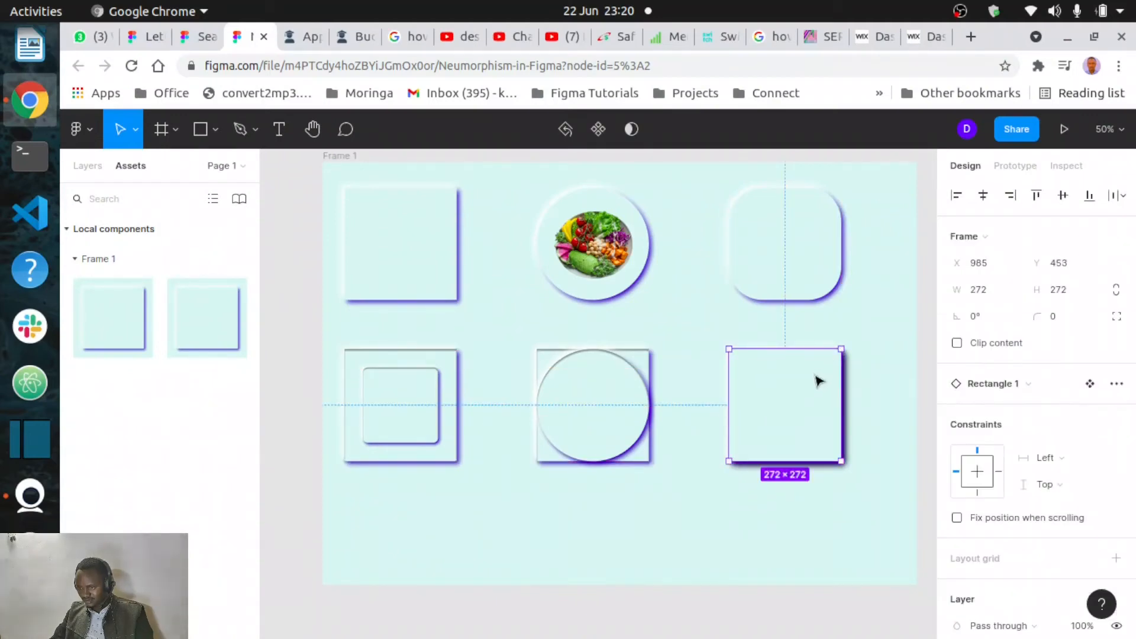
pyautogui.doubleClick(826, 371)
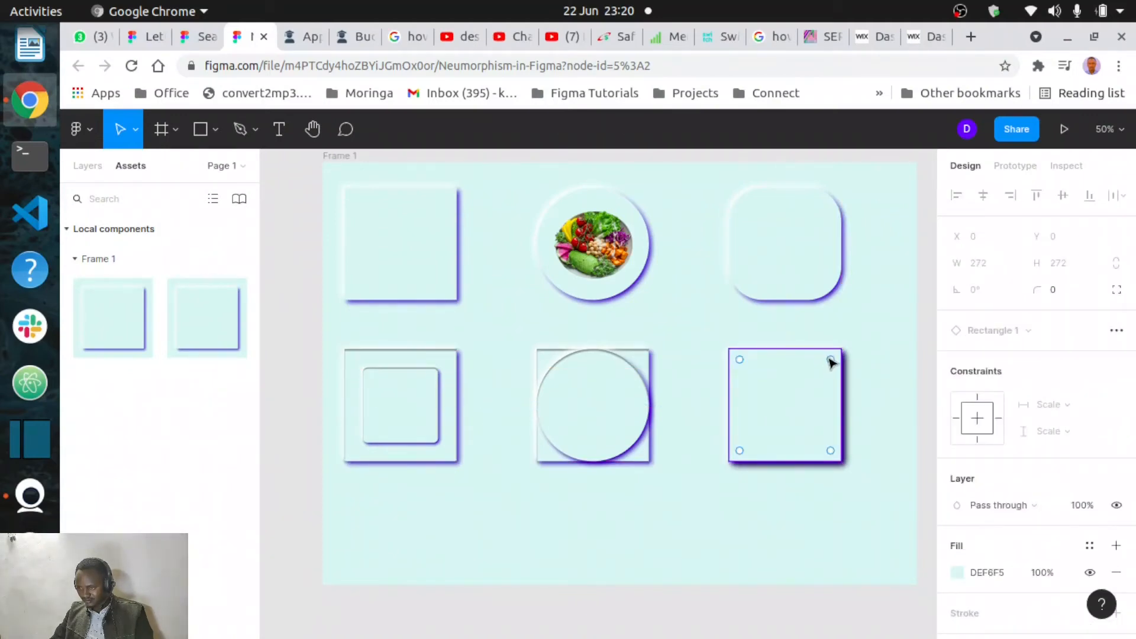
pyautogui.moveTo(831, 359); pyautogui.dragTo(781, 407)
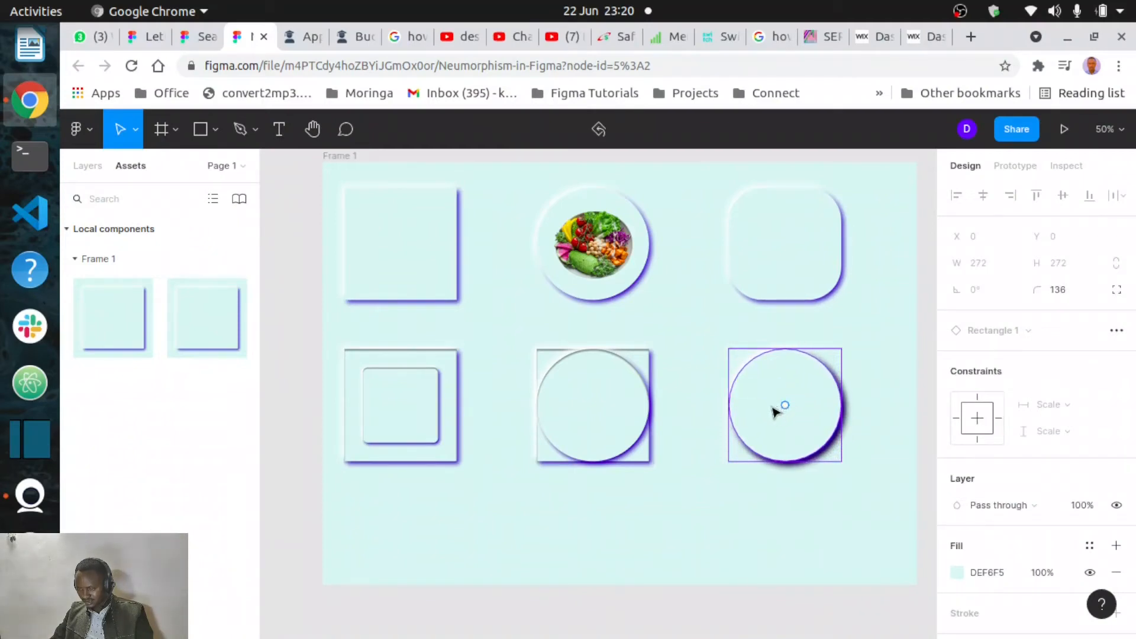
pyautogui.click(813, 482)
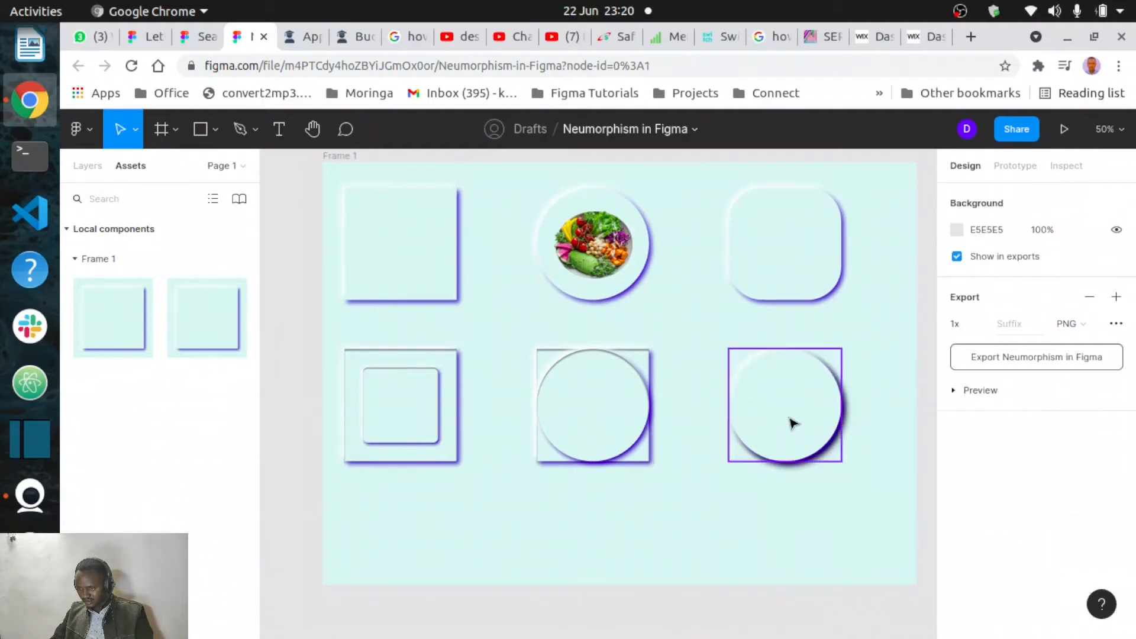
# - Duplicate the bottom-right circular card and move the duplicate circle offset below-left of the card
pyautogui.click(792, 421)
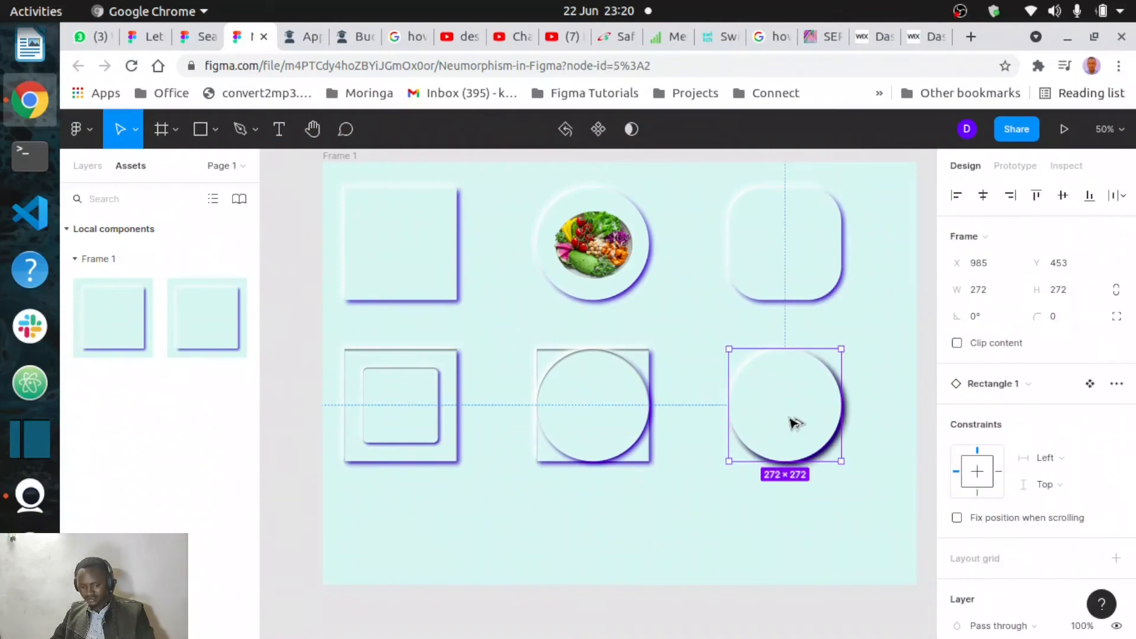
pyautogui.hotkey('ctrl', 'd')
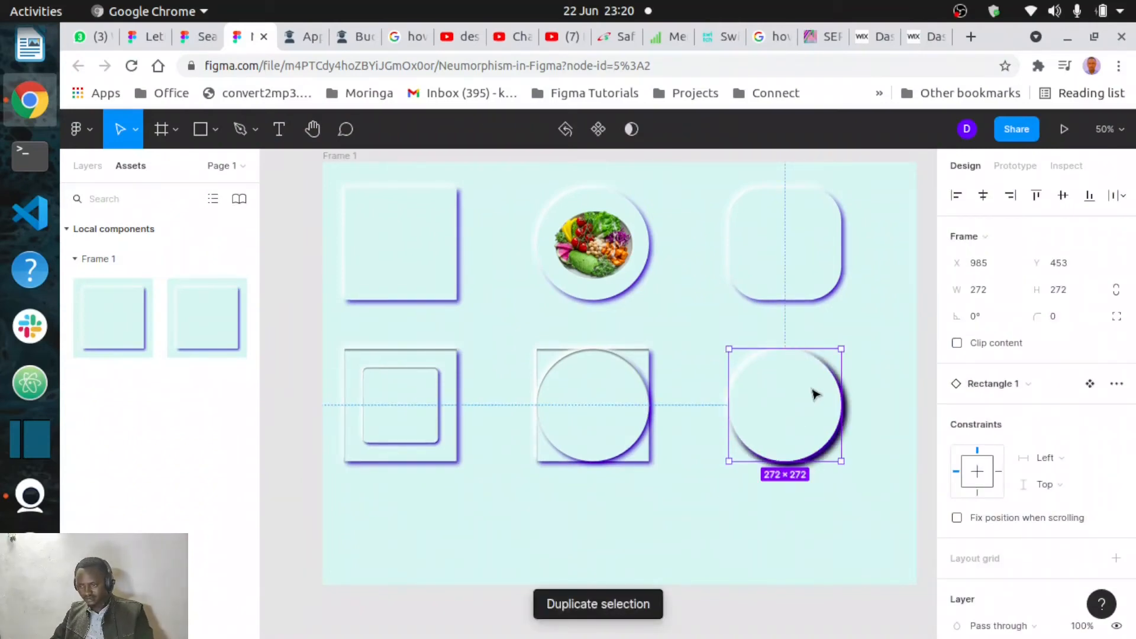
pyautogui.doubleClick(802, 403)
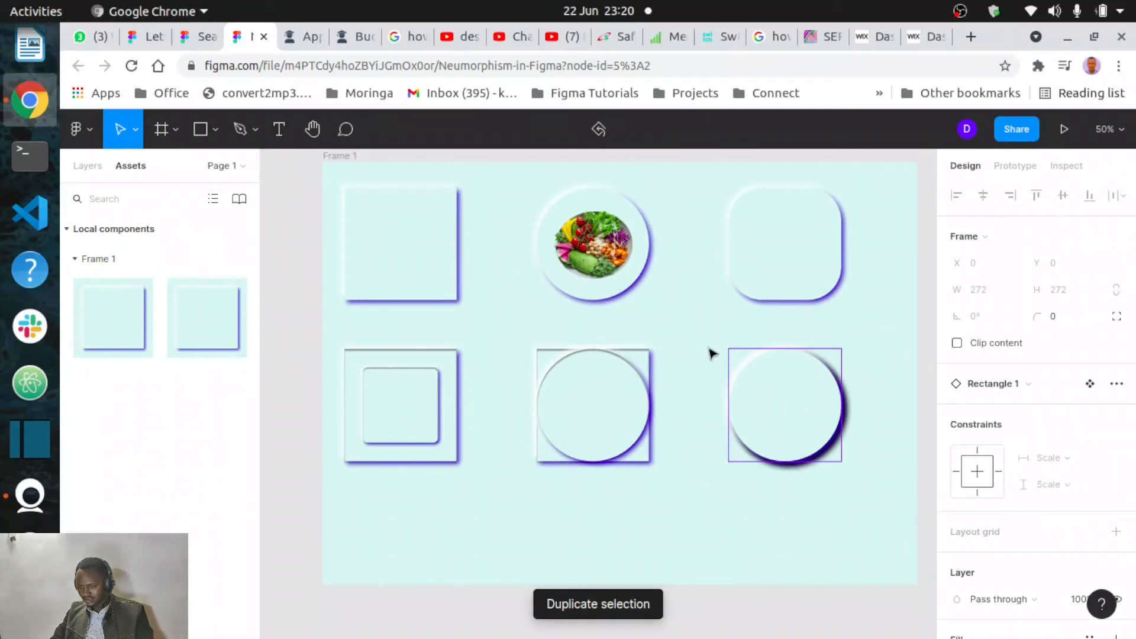
pyautogui.moveTo(789, 409)
pyautogui.mouseDown()
pyautogui.moveTo(743, 459)
pyautogui.moveTo(811, 403)
pyautogui.mouseUp()
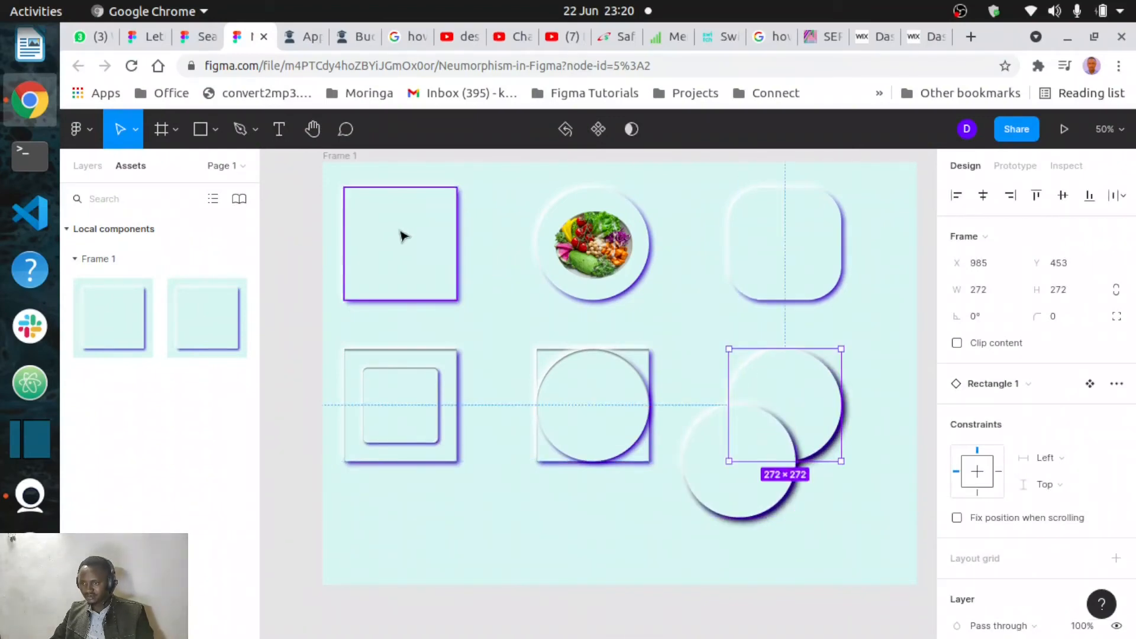
# - With the Scale tool, enlarge the upper bottom-right circle to about 379 × 379
pyautogui.click(135, 130)
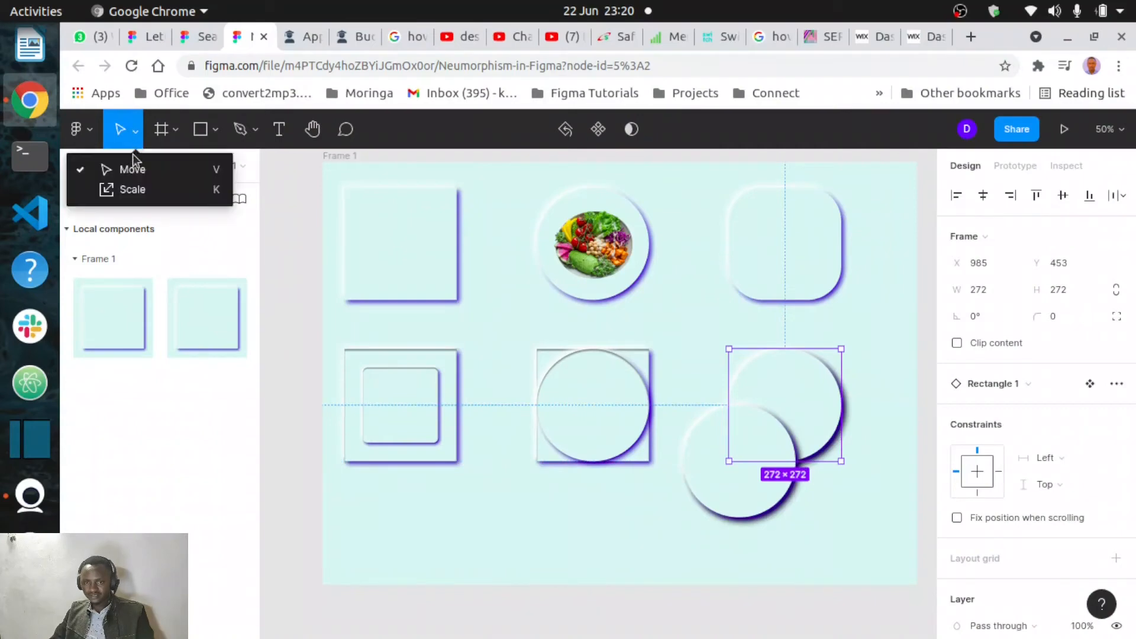
pyautogui.click(135, 189)
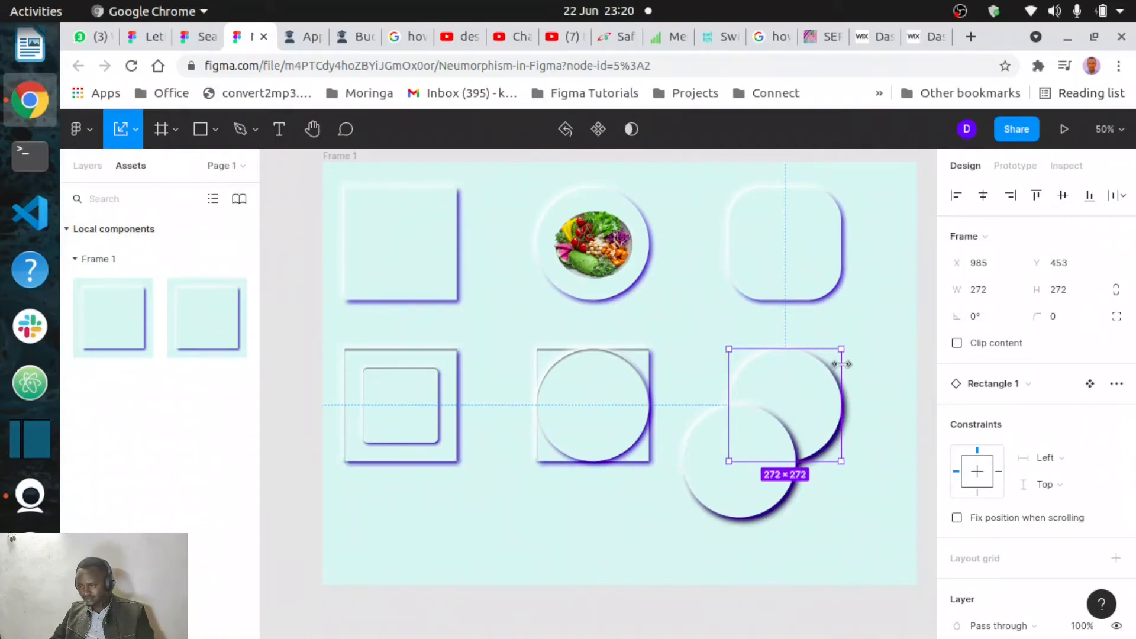
pyautogui.moveTo(840, 363); pyautogui.dragTo(888, 338)
pyautogui.moveTo(764, 464)
pyautogui.mouseDown()
pyautogui.moveTo(825, 413)
pyautogui.moveTo(756, 437)
pyautogui.moveTo(752, 470)
pyautogui.moveTo(750, 458)
pyautogui.mouseUp()
pyautogui.click(751, 459)
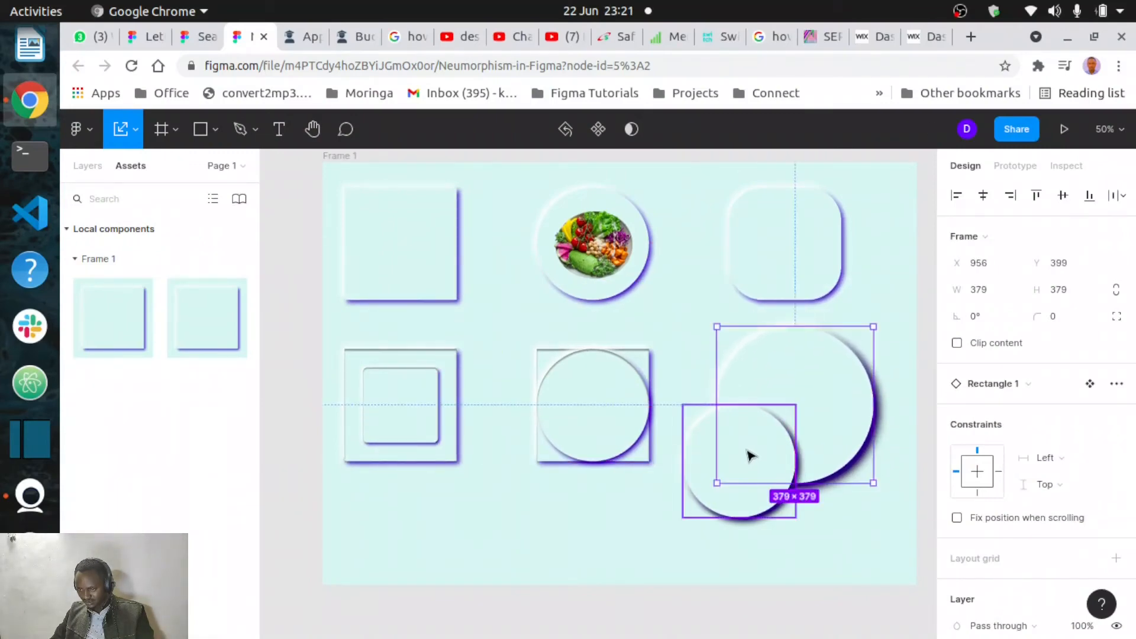
# - Move the smaller duplicate circle into the centre of the enlarged circle
pyautogui.moveTo(747, 472); pyautogui.dragTo(804, 417)
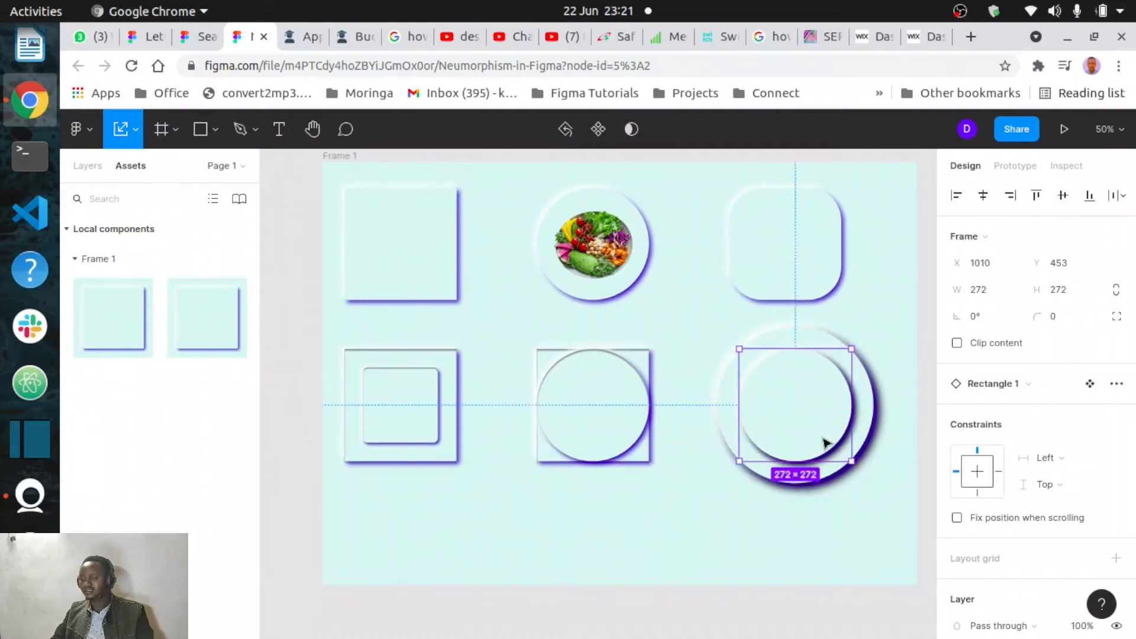
pyautogui.click(871, 510)
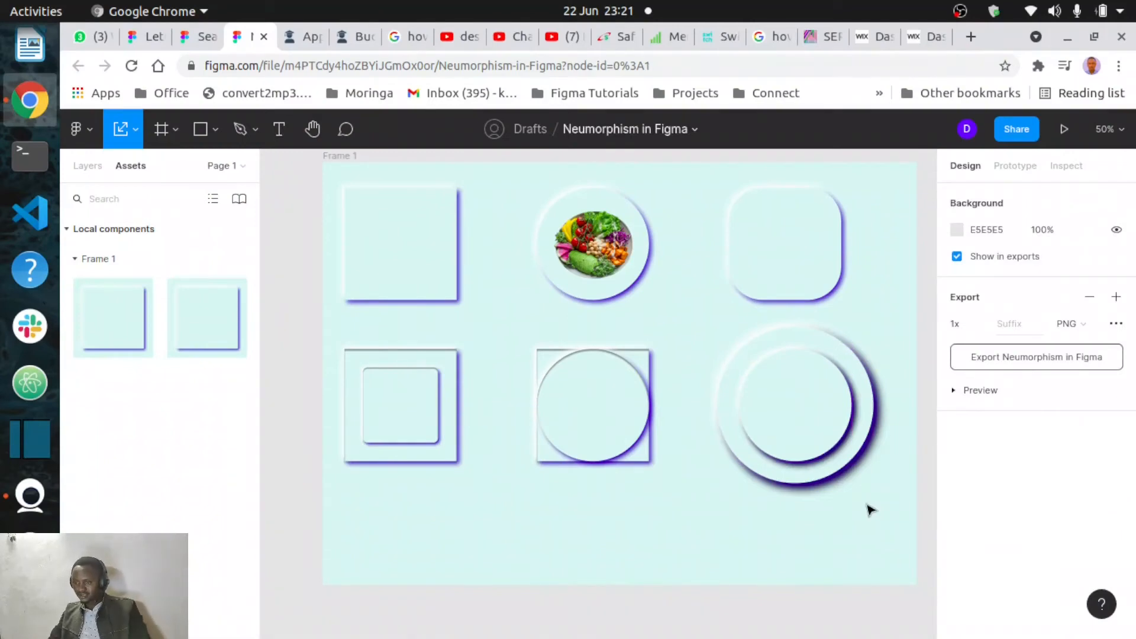
# - Set the inner circle's second drop shadow offset to X -10 and Y -10
pyautogui.scroll(3, 870, 511)
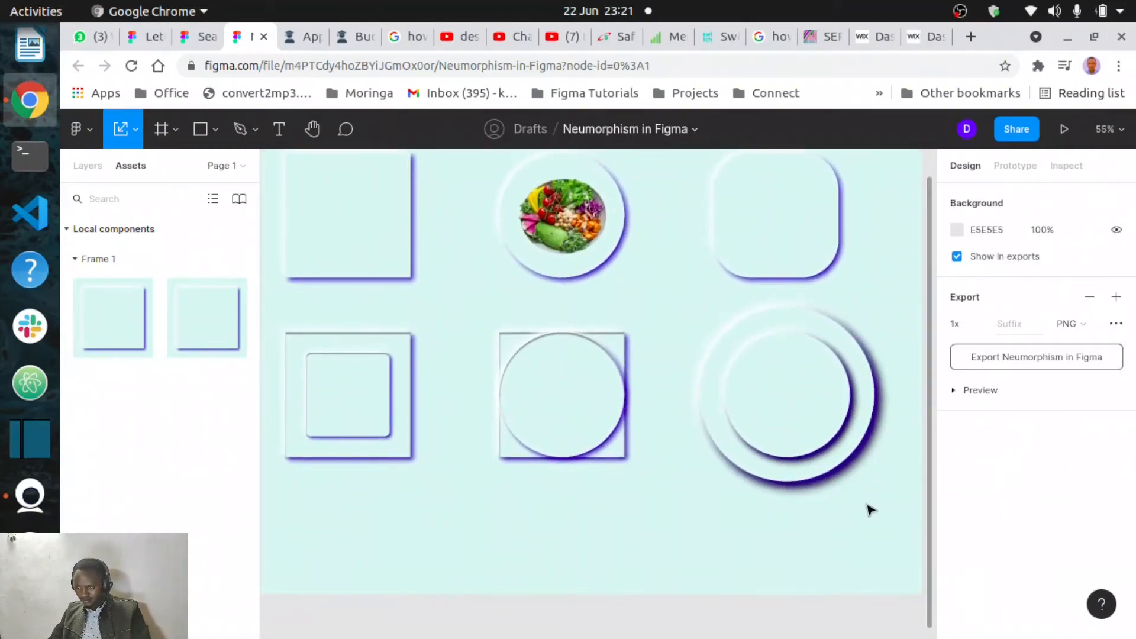
pyautogui.click(818, 423)
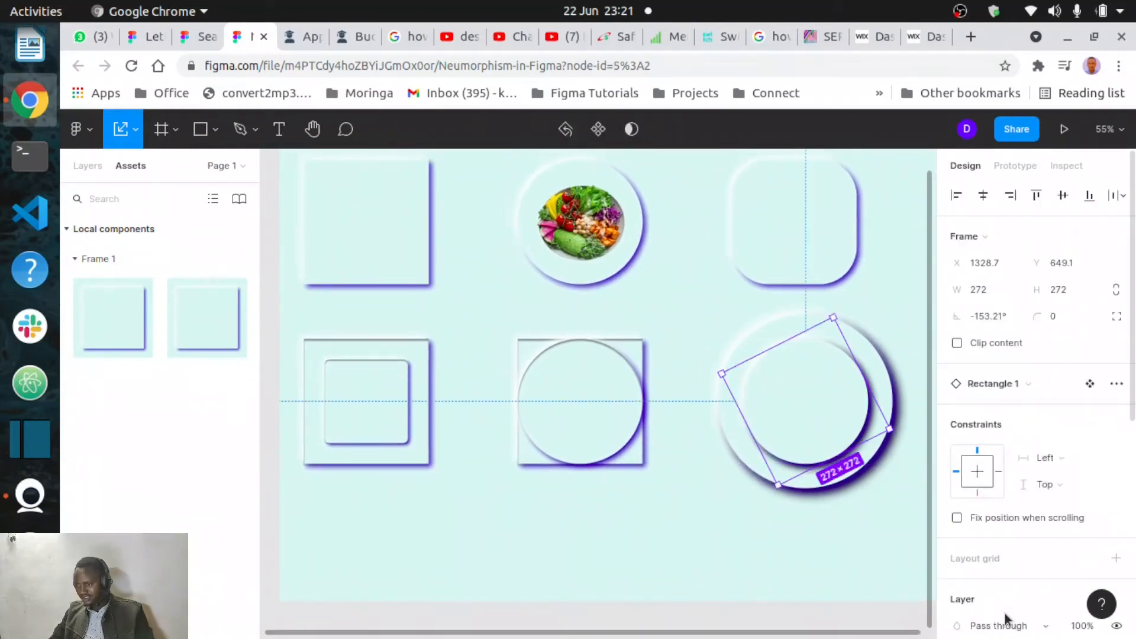
pyautogui.scroll(-5, 1007, 619)
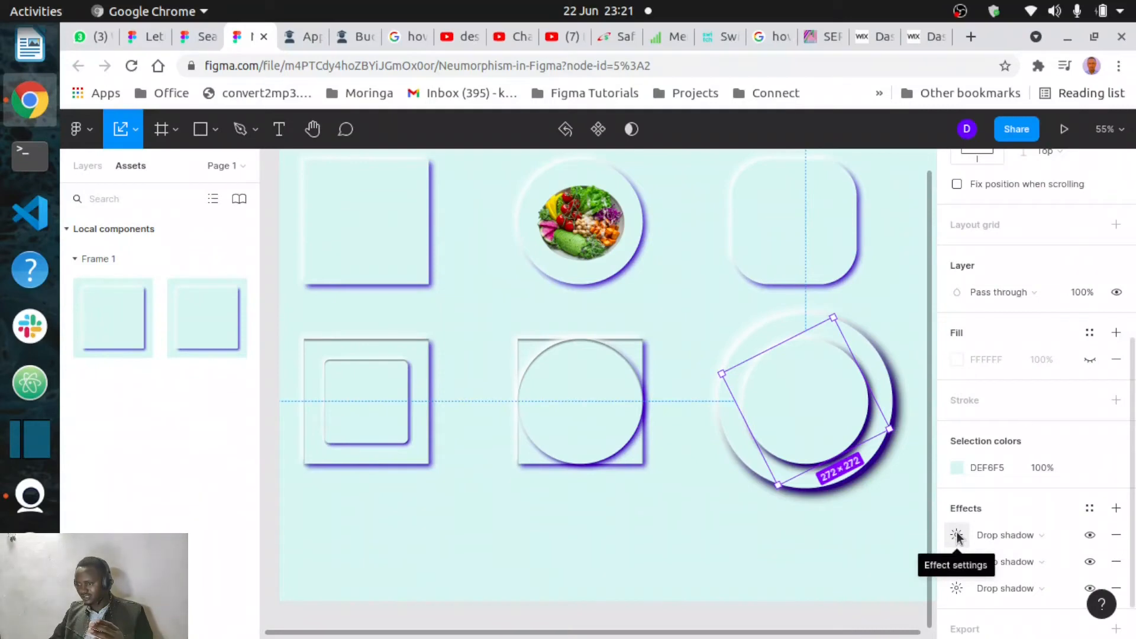
pyautogui.click(957, 535)
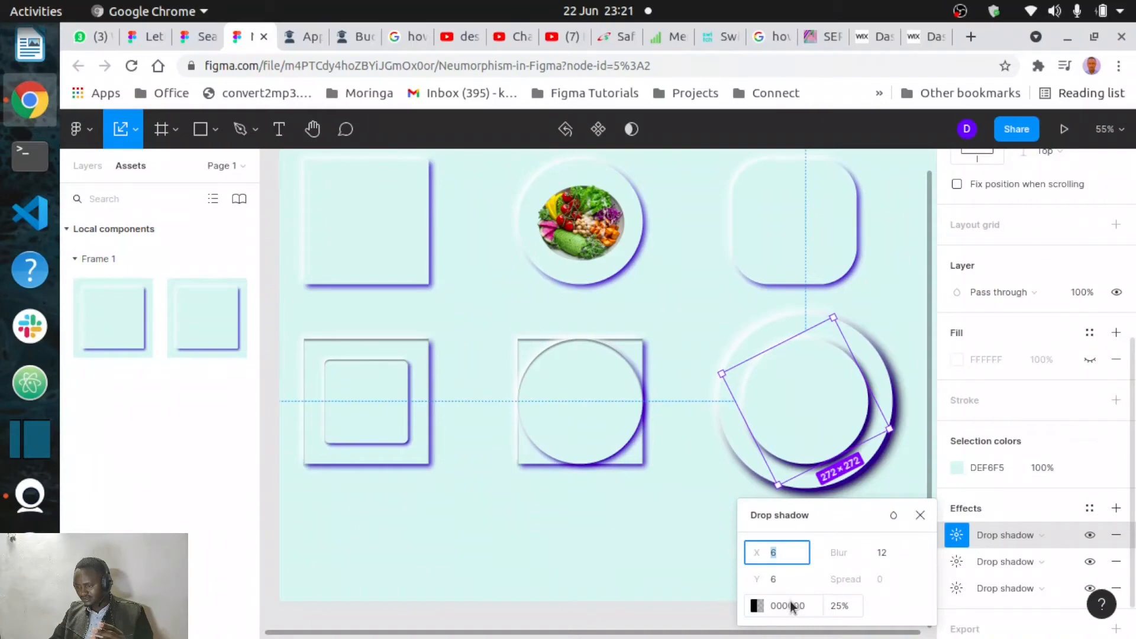
pyautogui.click(956, 563)
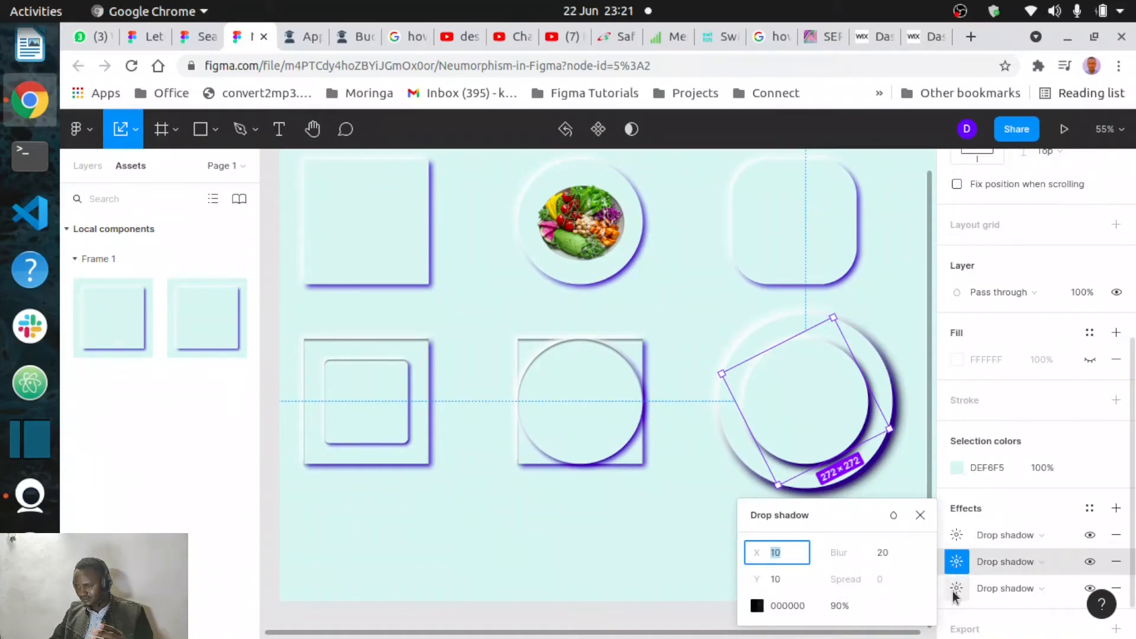
pyautogui.click(957, 589)
pyautogui.click(957, 562)
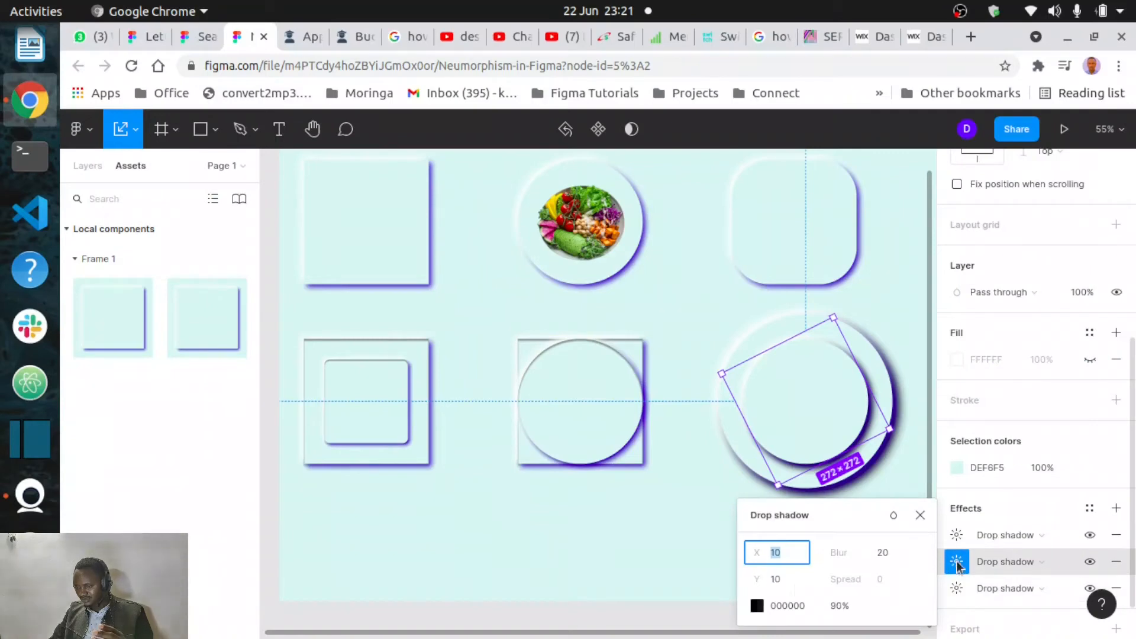
pyautogui.write('-')
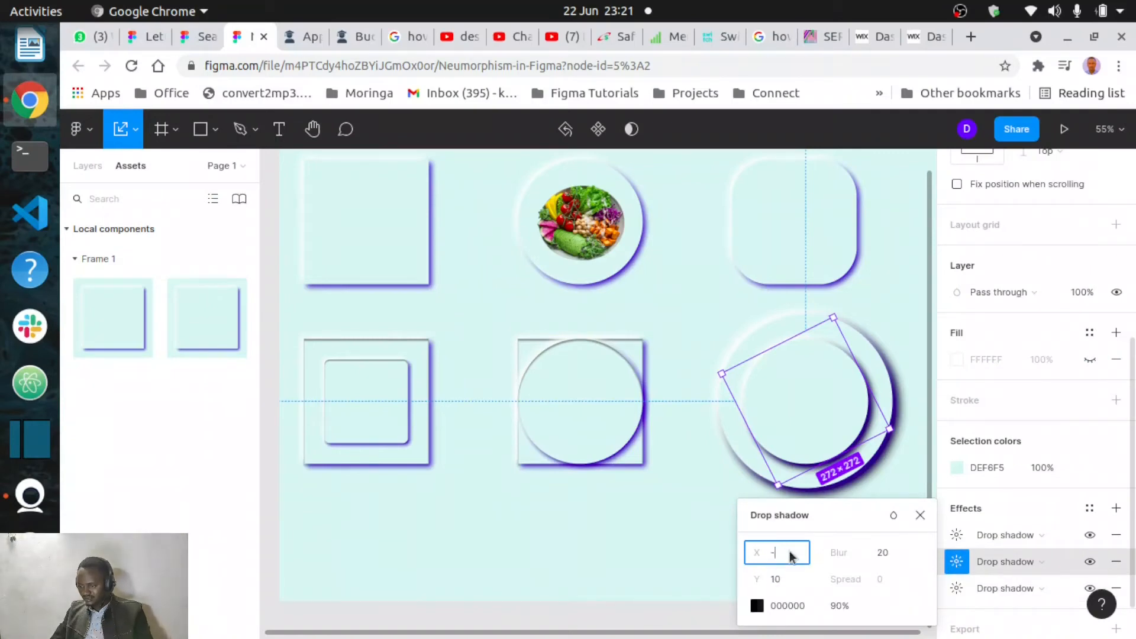
pyautogui.click(789, 578)
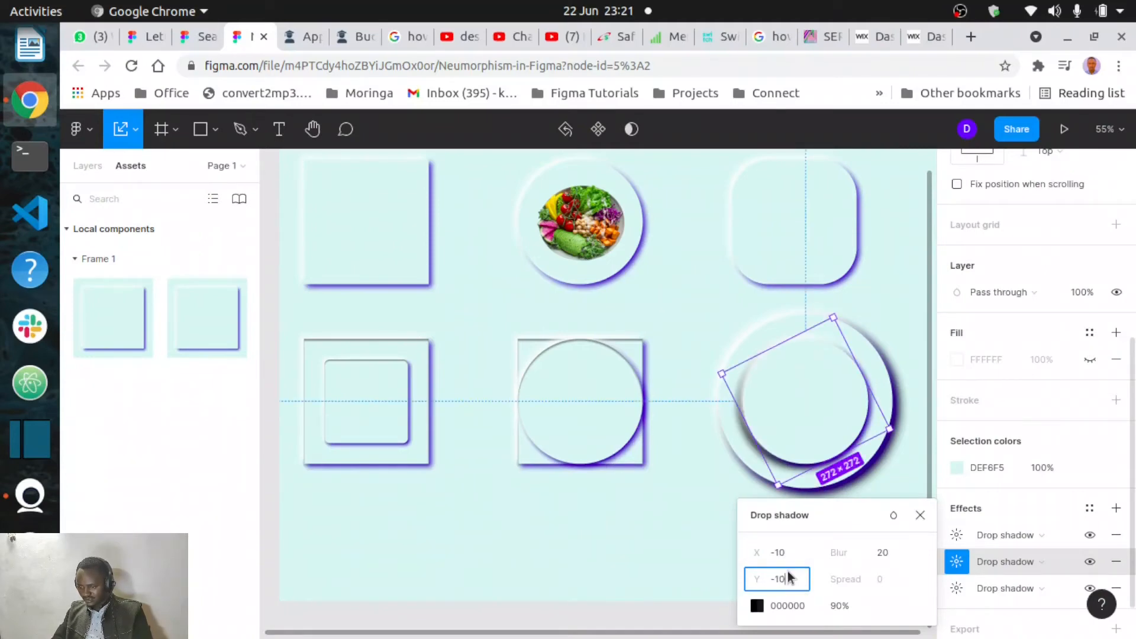
pyautogui.press('Return')
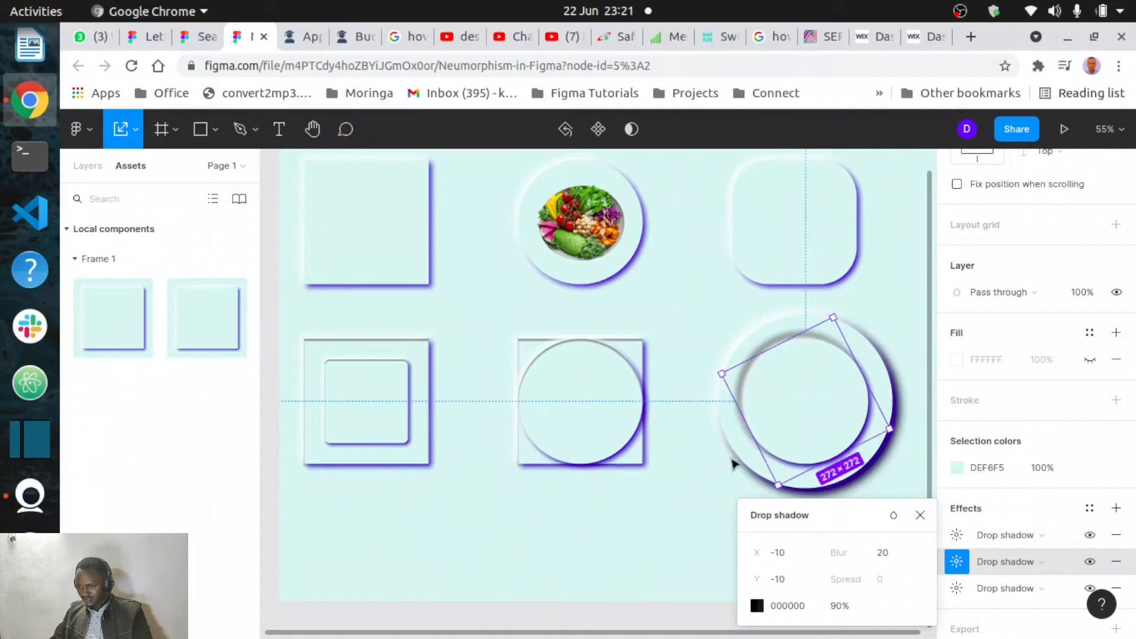
pyautogui.click(723, 511)
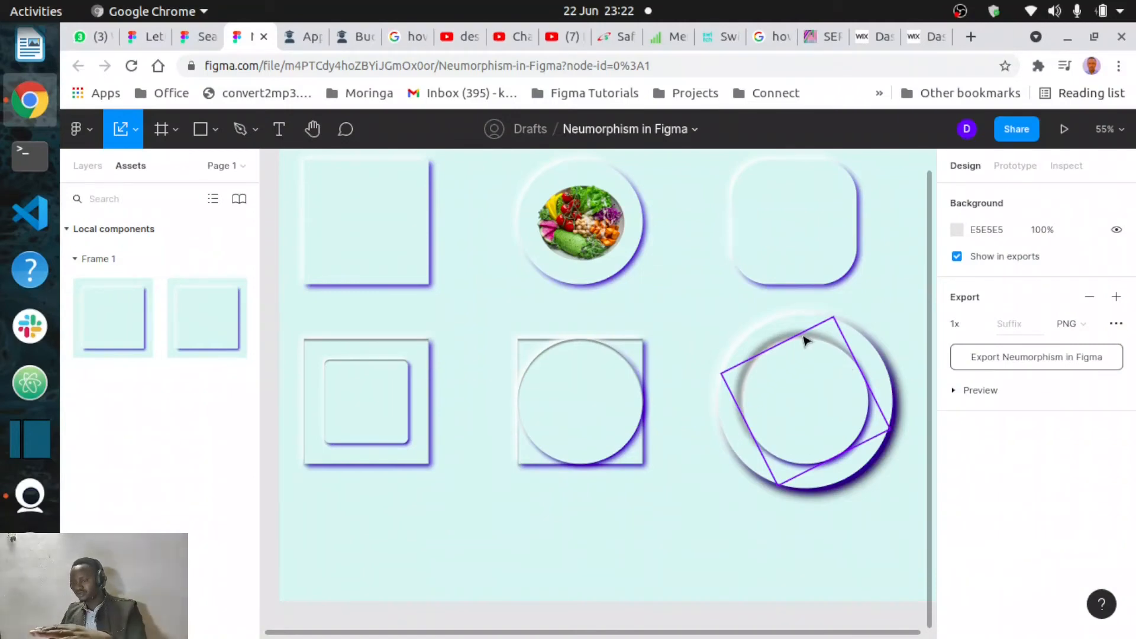
# - Give the inner circle's second drop shadow a magenta colour ED2AF1 and a blur of 4
pyautogui.click(809, 423)
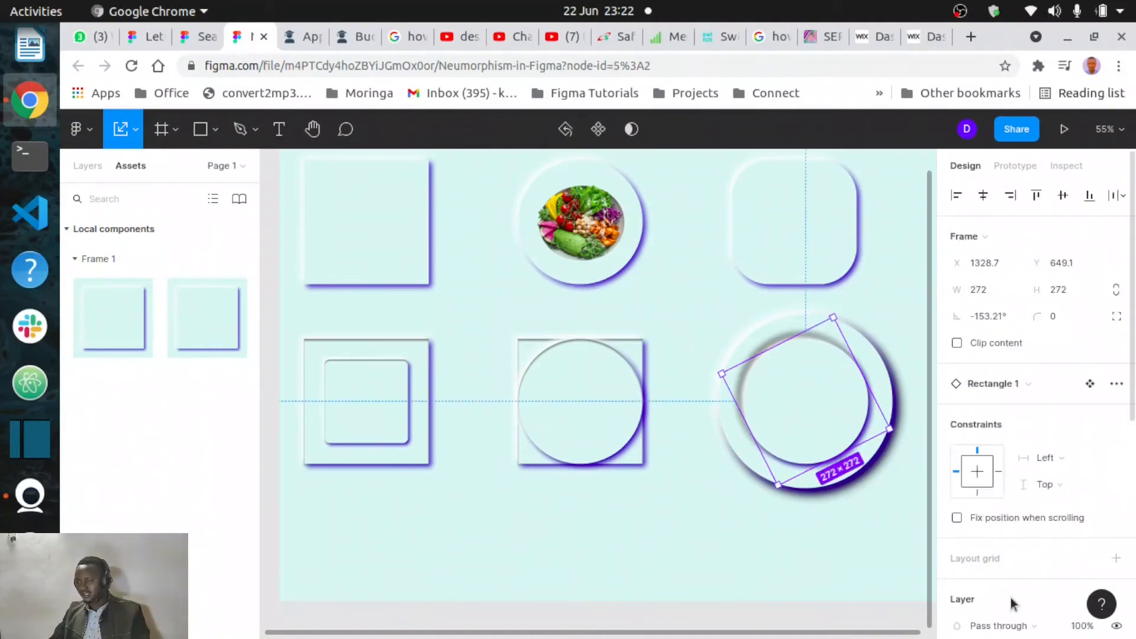
pyautogui.scroll(-5, 1012, 601)
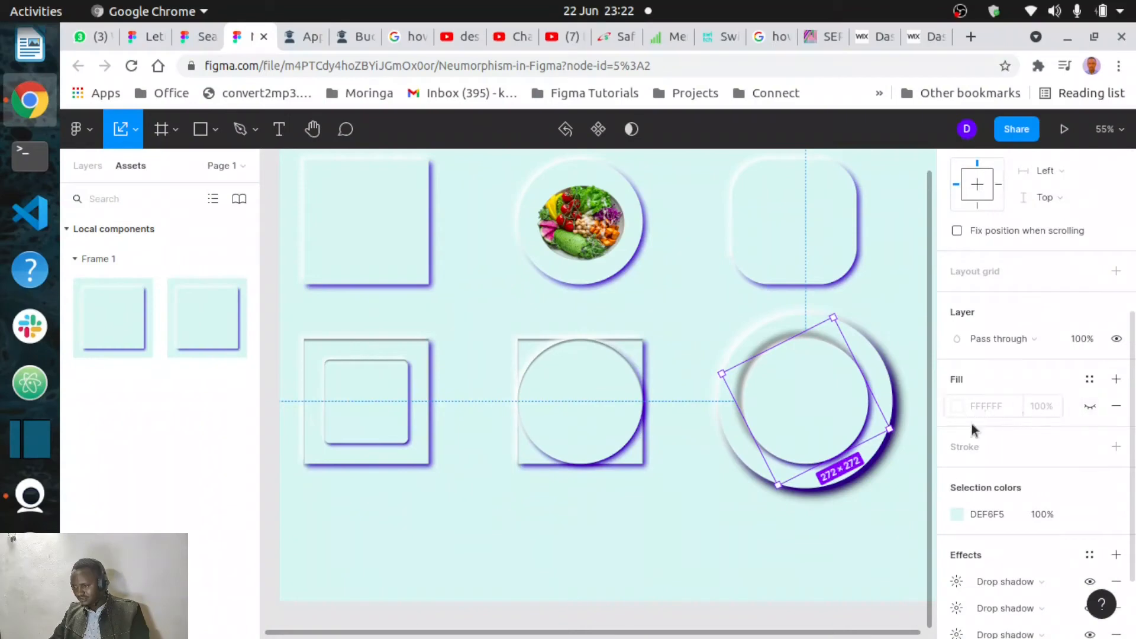
pyautogui.scroll(-2, 1000, 575)
pyautogui.click(965, 507)
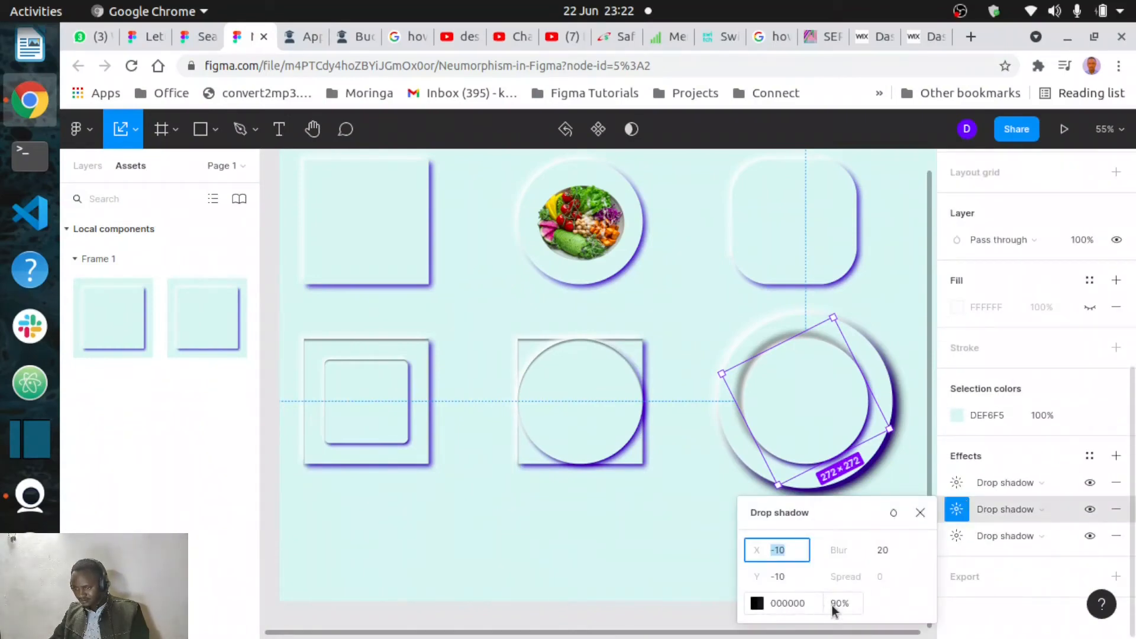
pyautogui.click(757, 603)
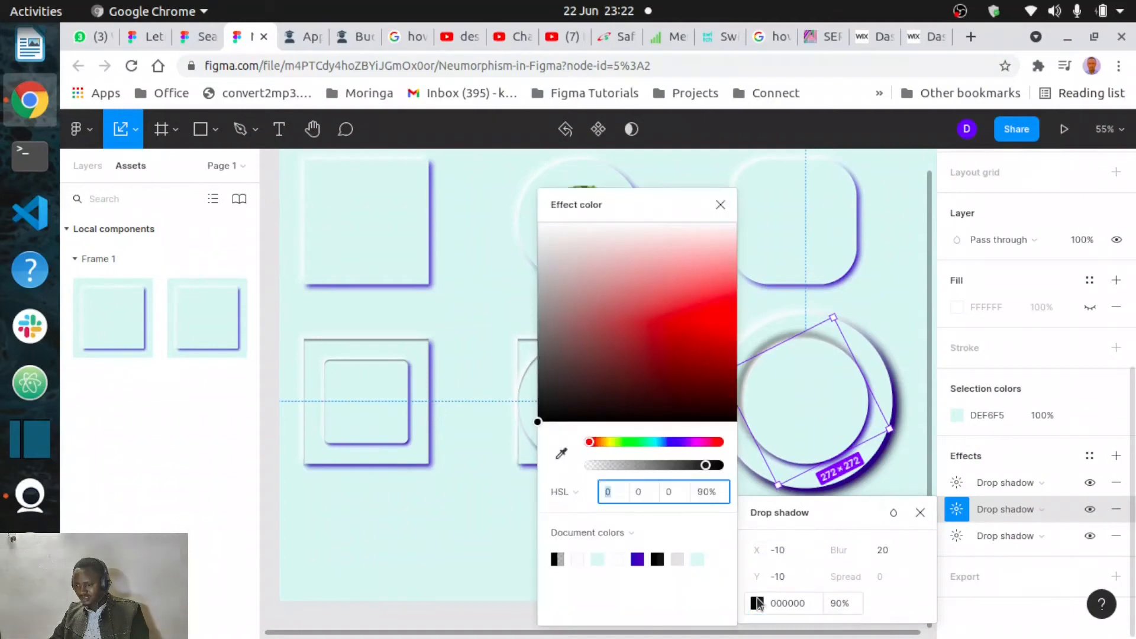
pyautogui.moveTo(689, 443); pyautogui.dragTo(696, 414)
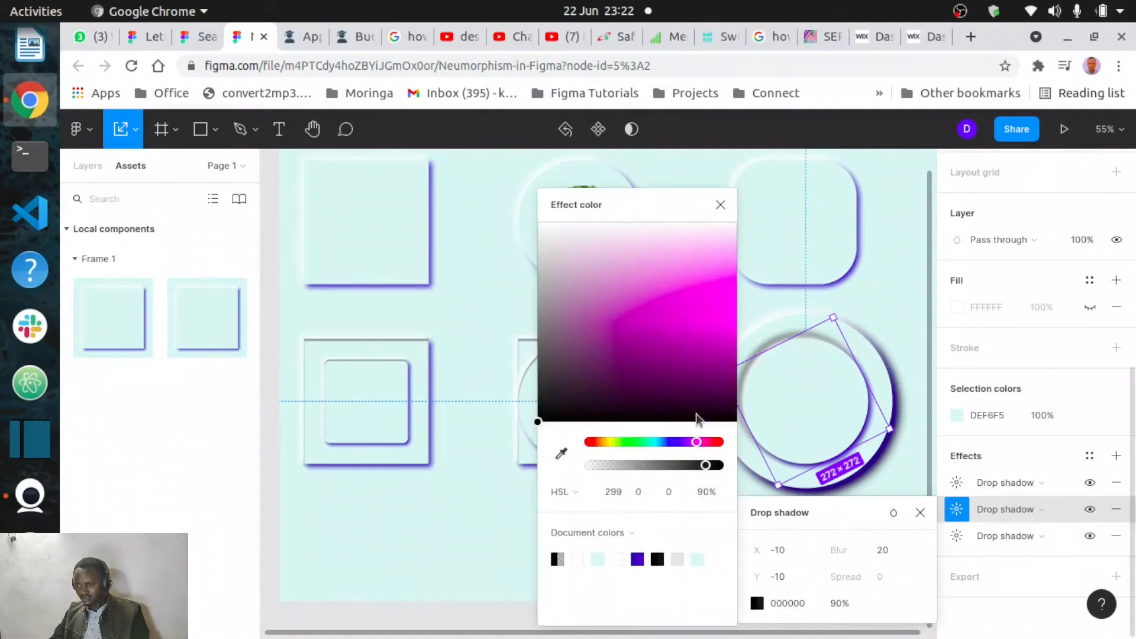
pyautogui.moveTo(719, 312)
pyautogui.mouseDown()
pyautogui.moveTo(722, 336)
pyautogui.moveTo(720, 300)
pyautogui.mouseUp()
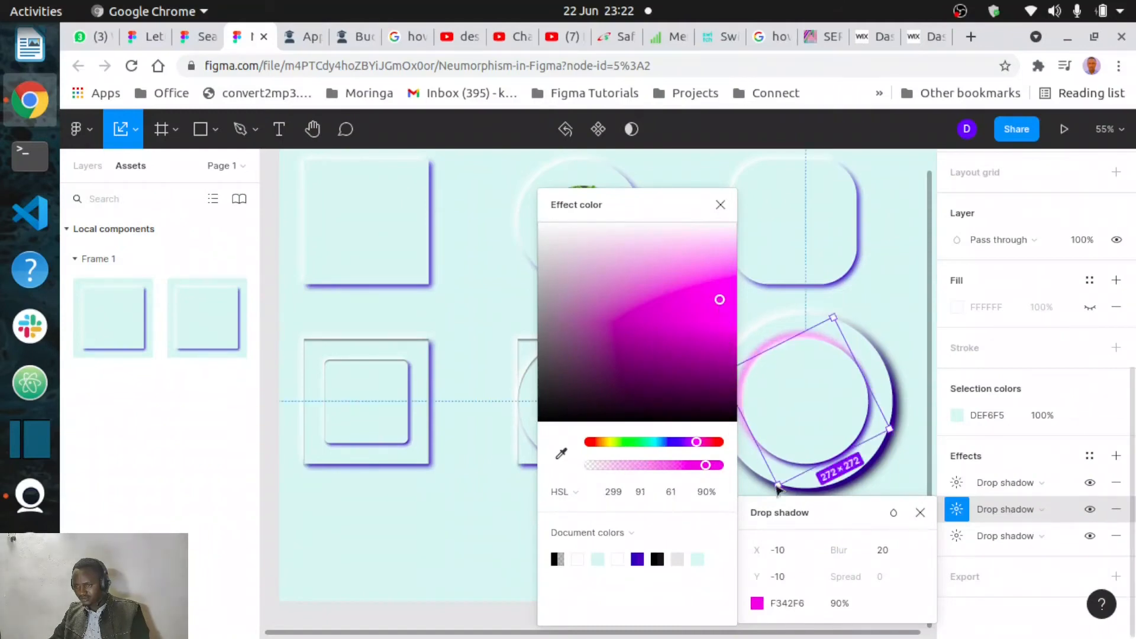
pyautogui.click(885, 551)
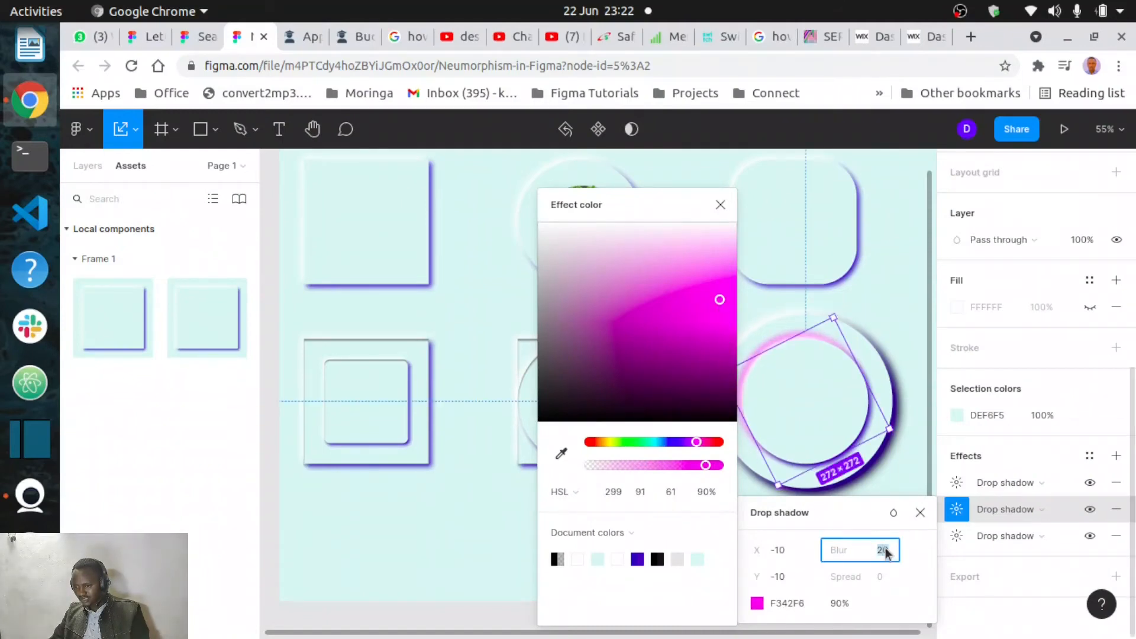
pyautogui.write('4')
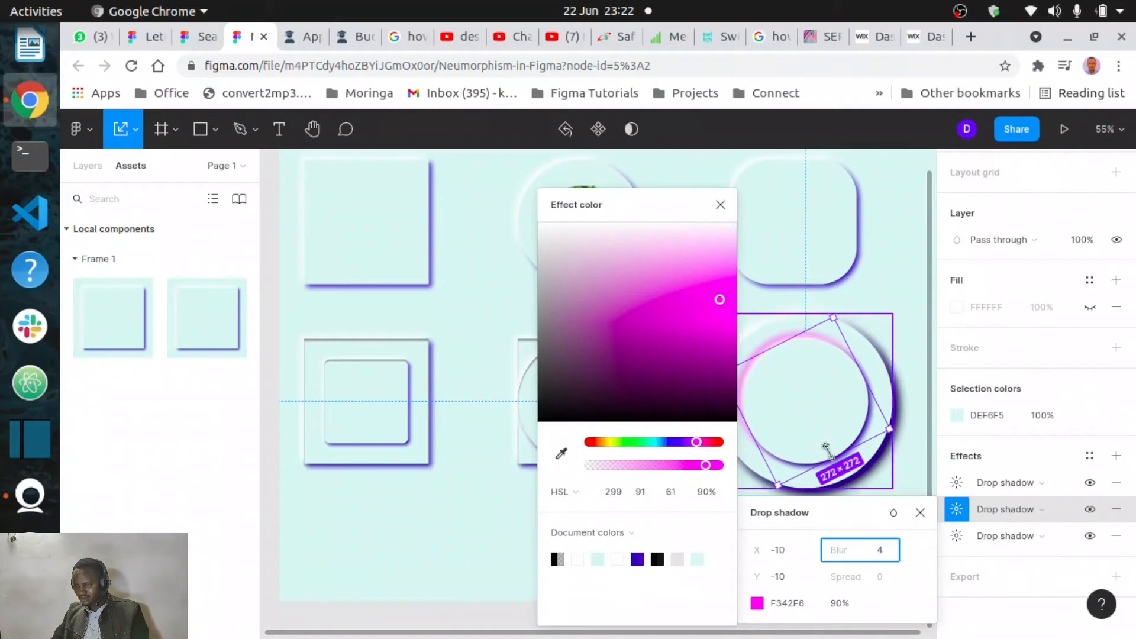
pyautogui.click(712, 311)
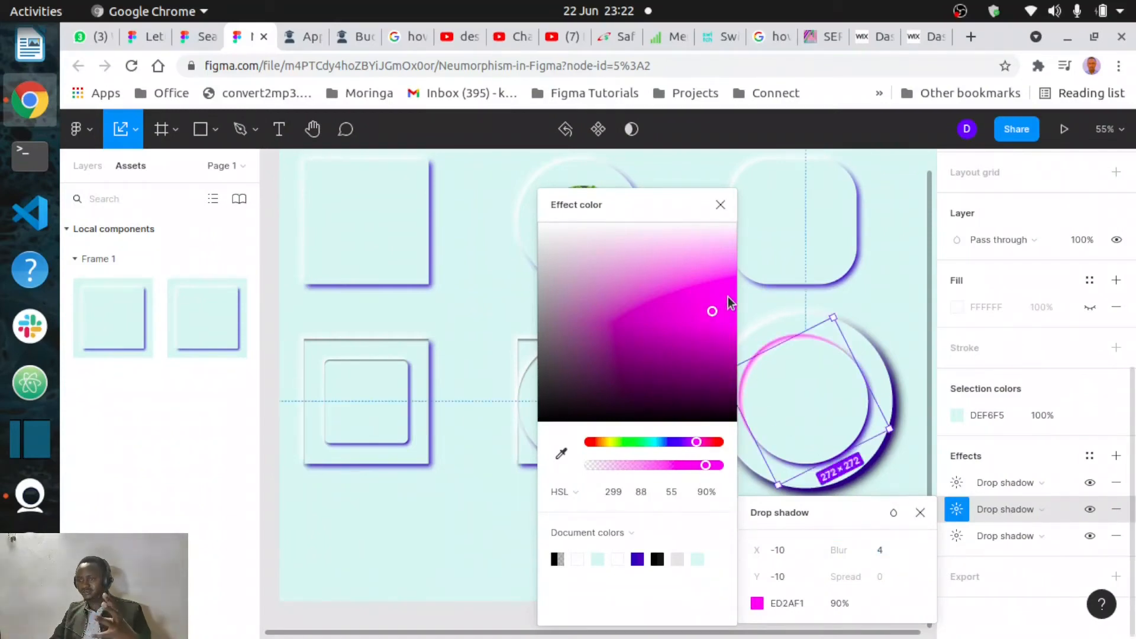
pyautogui.click(719, 207)
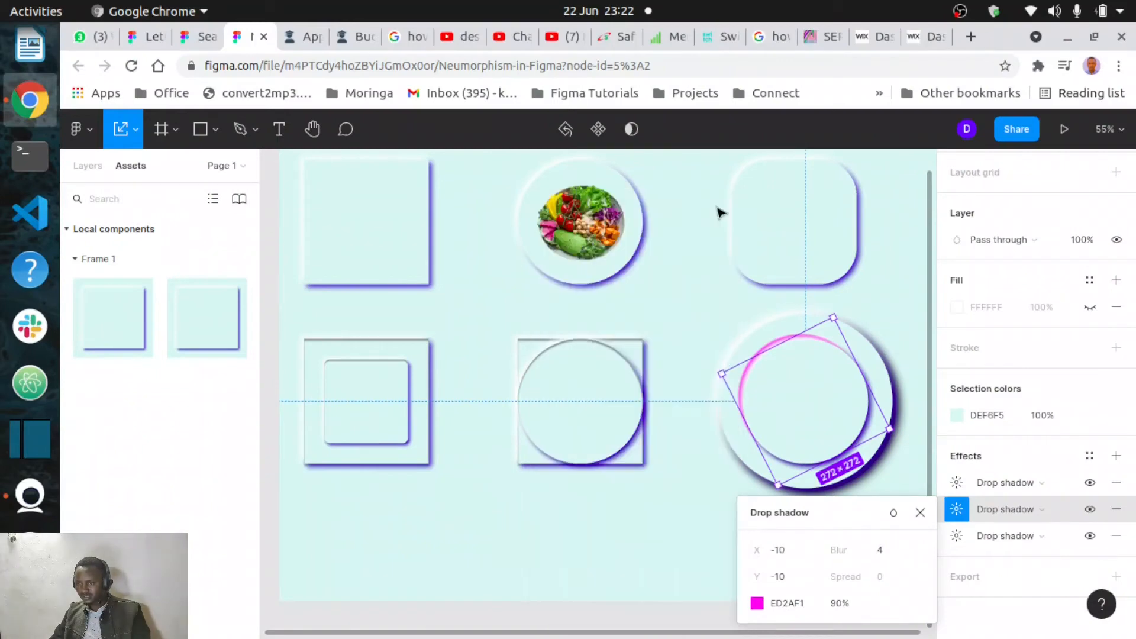
pyautogui.click(677, 519)
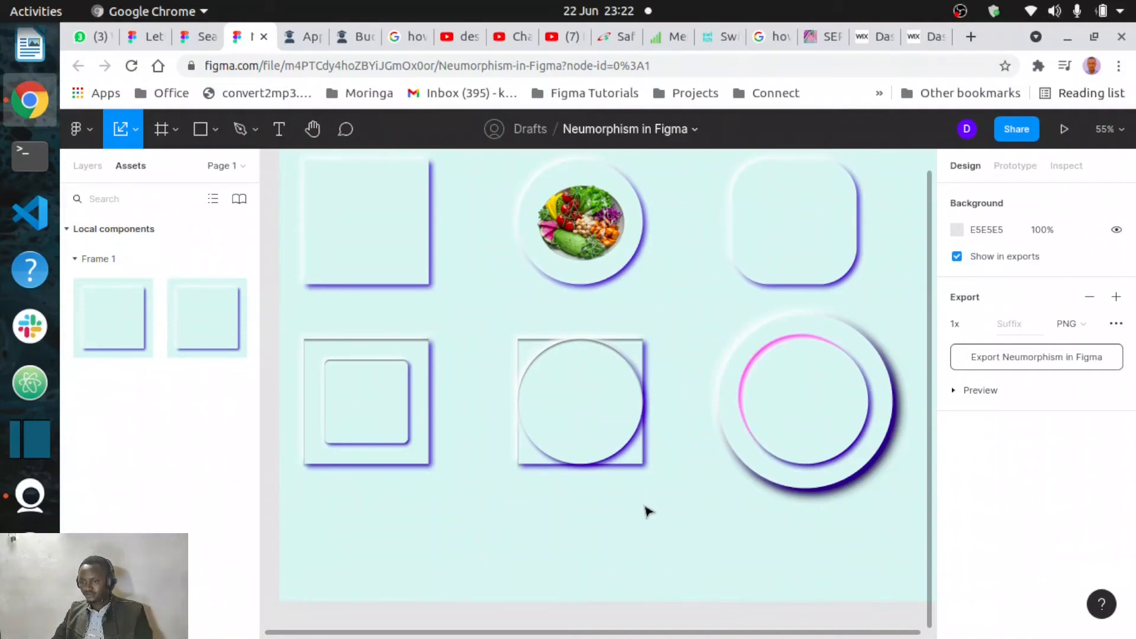
# - Duplicate the top-left card and move the copy below the left column of cards
pyautogui.hscroll(-4, 649, 512)
pyautogui.hscroll(5, 649, 512)
pyautogui.scroll(-2, 649, 512)
pyautogui.hscroll(-2, 649, 512)
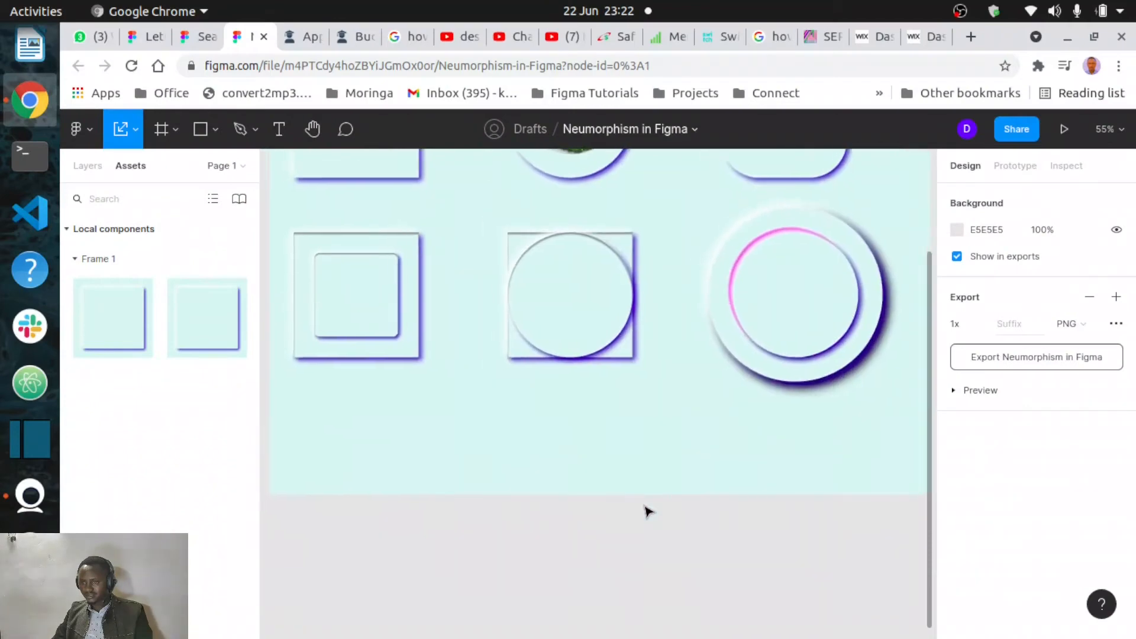
pyautogui.scroll(2, 649, 512)
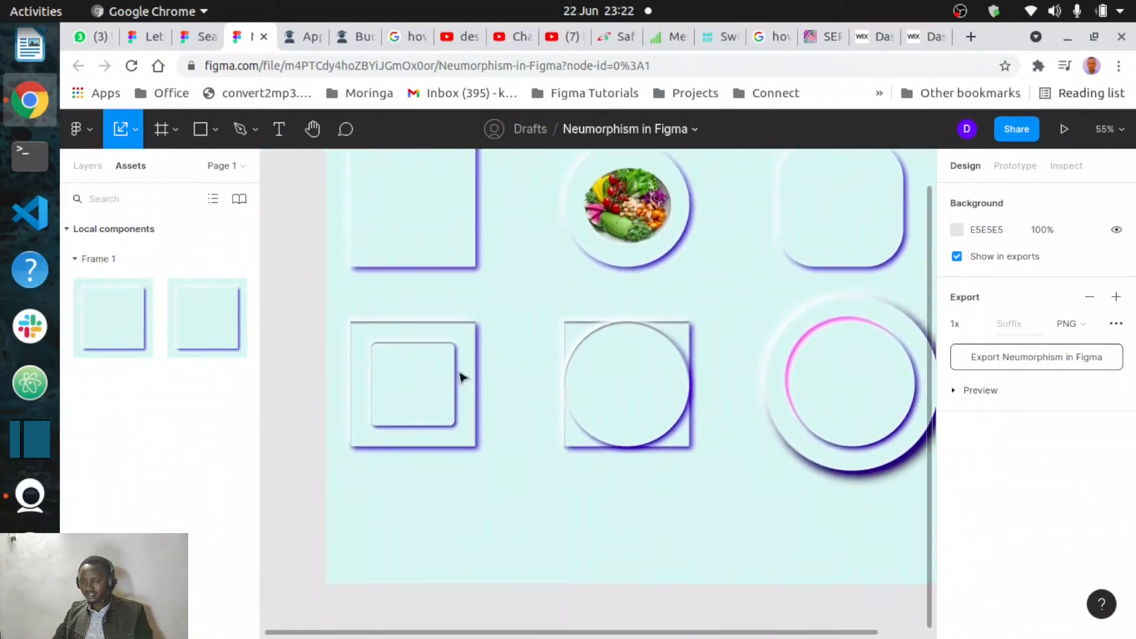
pyautogui.click(424, 237)
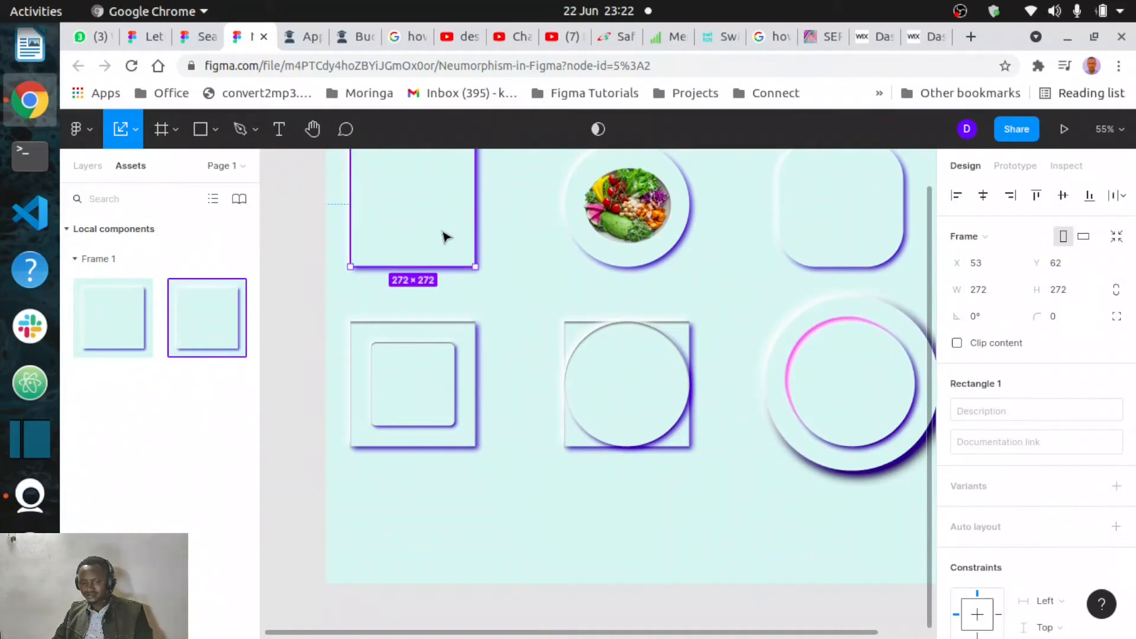
pyautogui.hotkey('ctrl', 'd')
pyautogui.moveTo(445, 237); pyautogui.dragTo(446, 545)
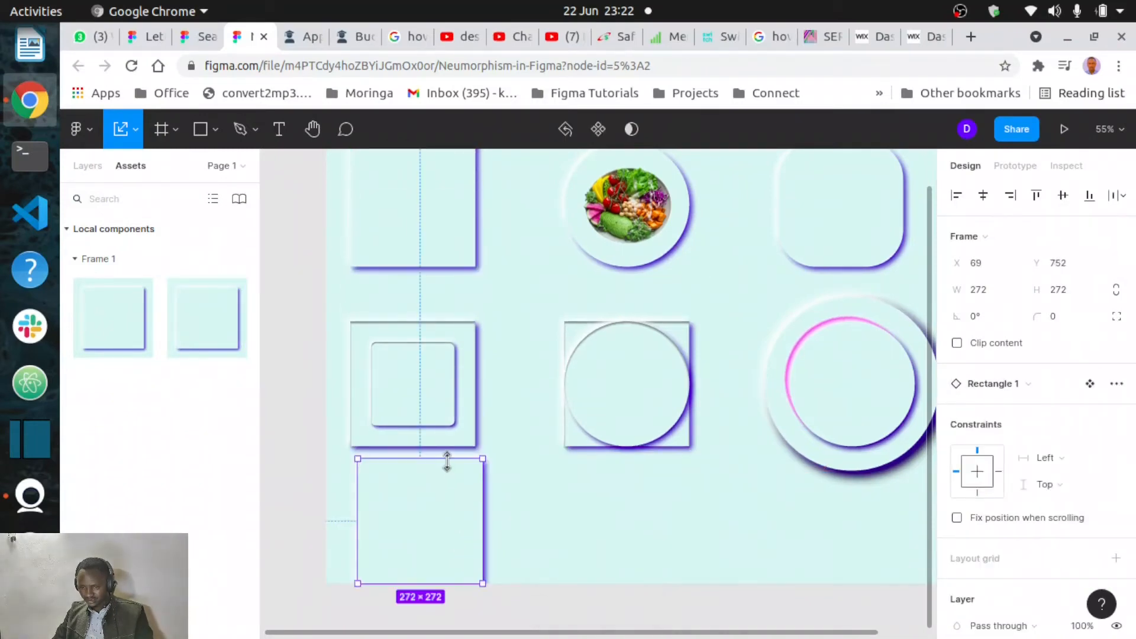
# - Resize the duplicated card into a wide bar about 474 × 109
pyautogui.moveTo(440, 481)
pyautogui.mouseDown()
pyautogui.moveTo(436, 510)
pyautogui.moveTo(450, 466)
pyautogui.mouseUp()
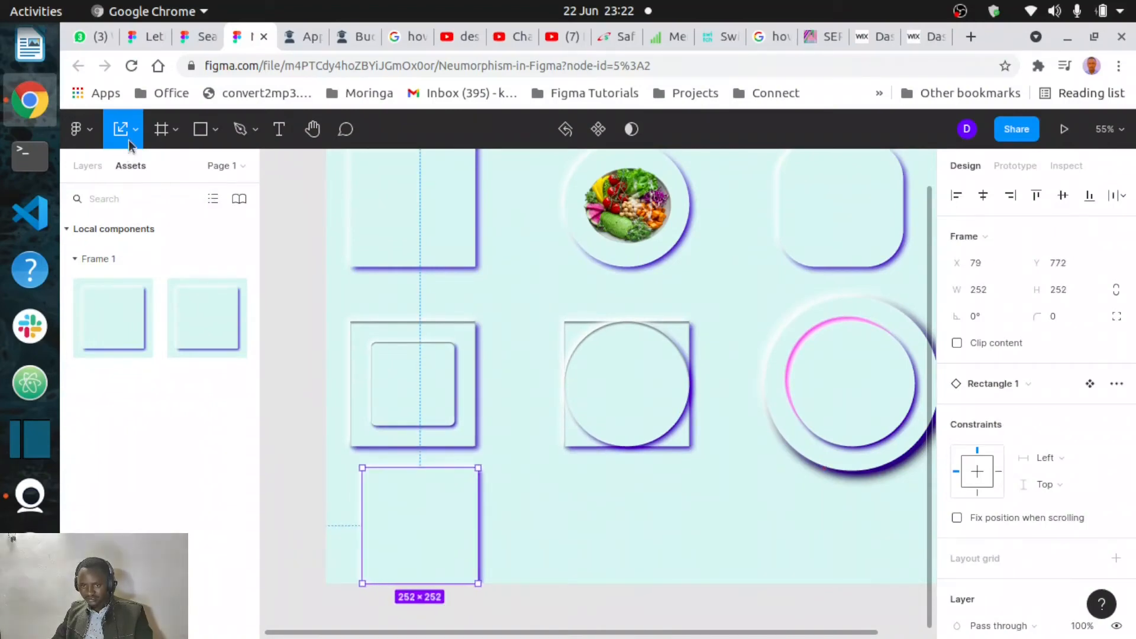
pyautogui.press('v')
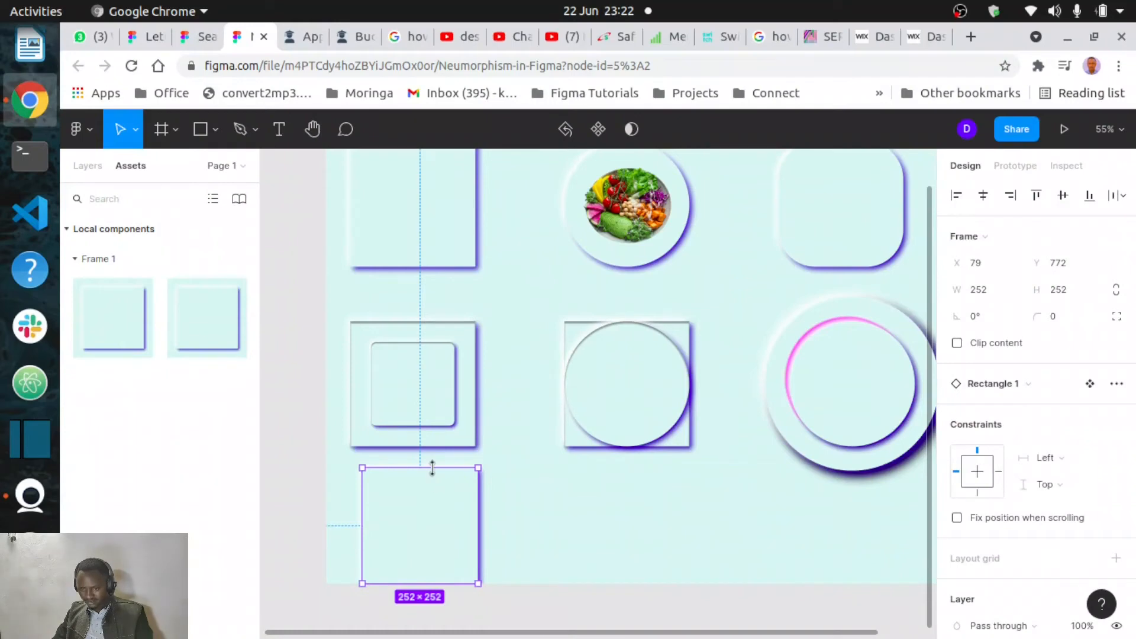
pyautogui.moveTo(432, 468); pyautogui.dragTo(578, 520)
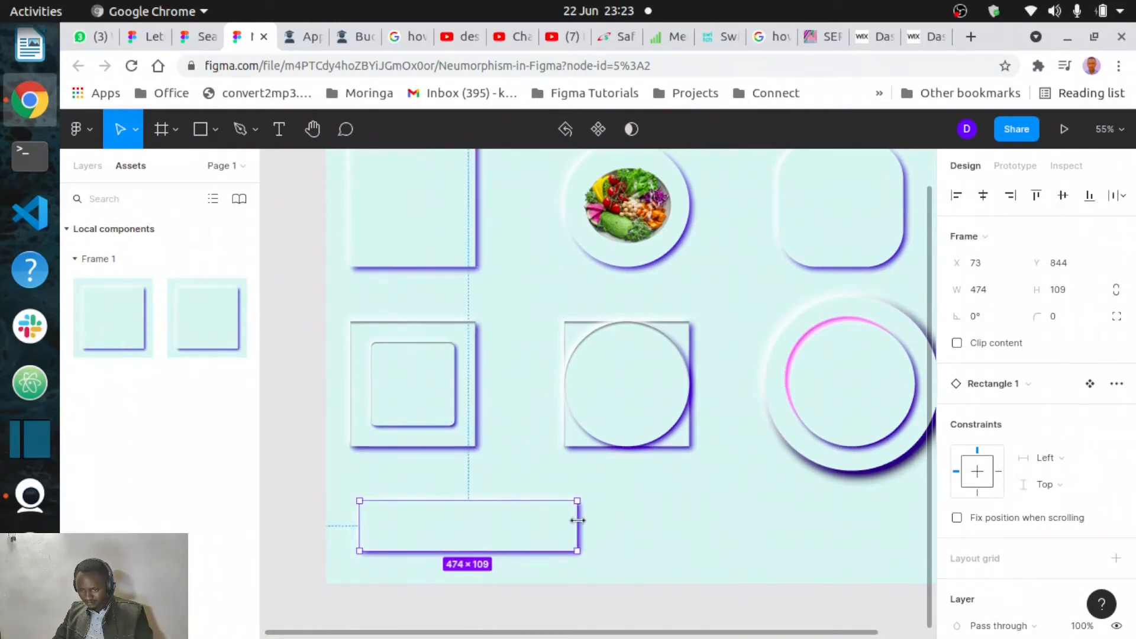
# - Add the text "Click here" inside the new bar
pyautogui.press('t')
pyautogui.click(431, 521)
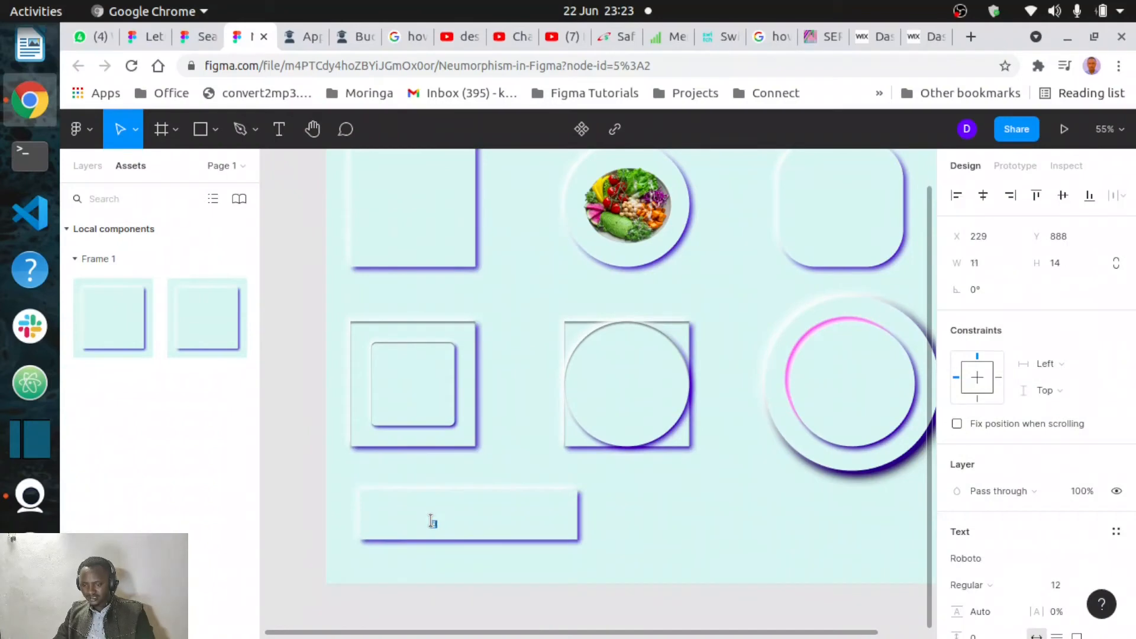
pyautogui.write('Click')
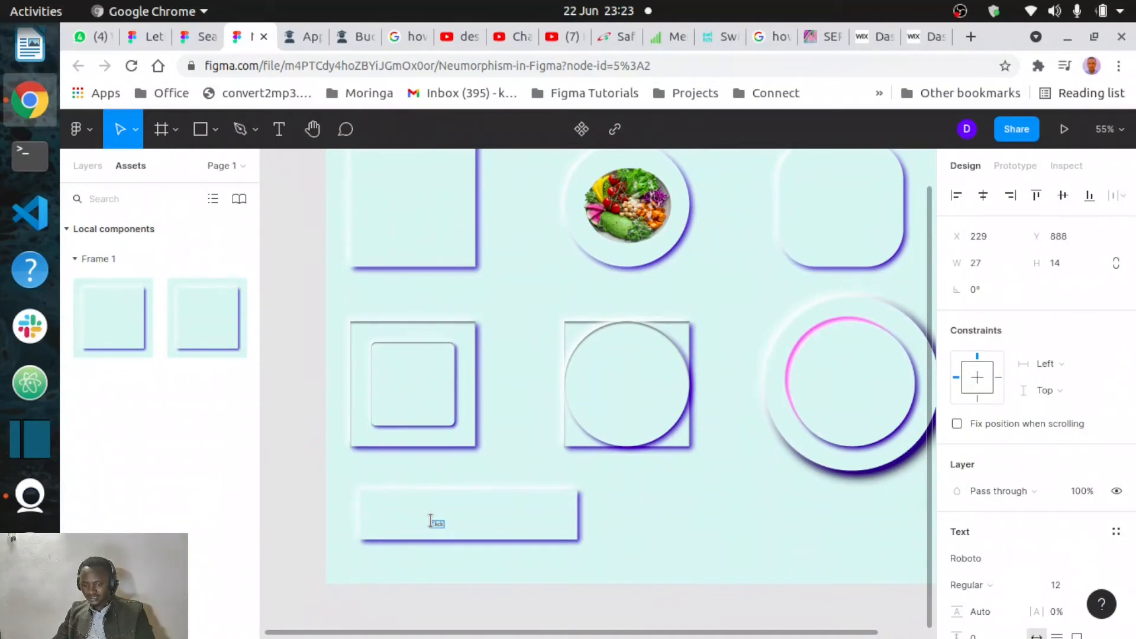
pyautogui.write(' here')
pyautogui.scroll(10, 447, 523)
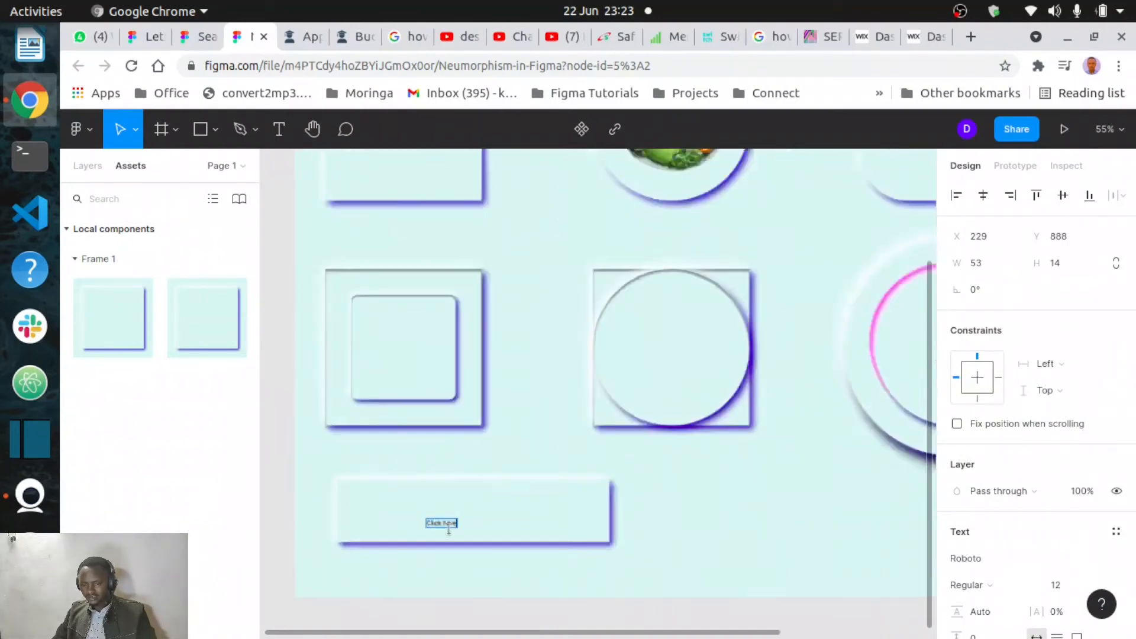
# - Scale the "Click here" text up to about 292 × 77 and position it in the middle of the bar
pyautogui.press('Escape')
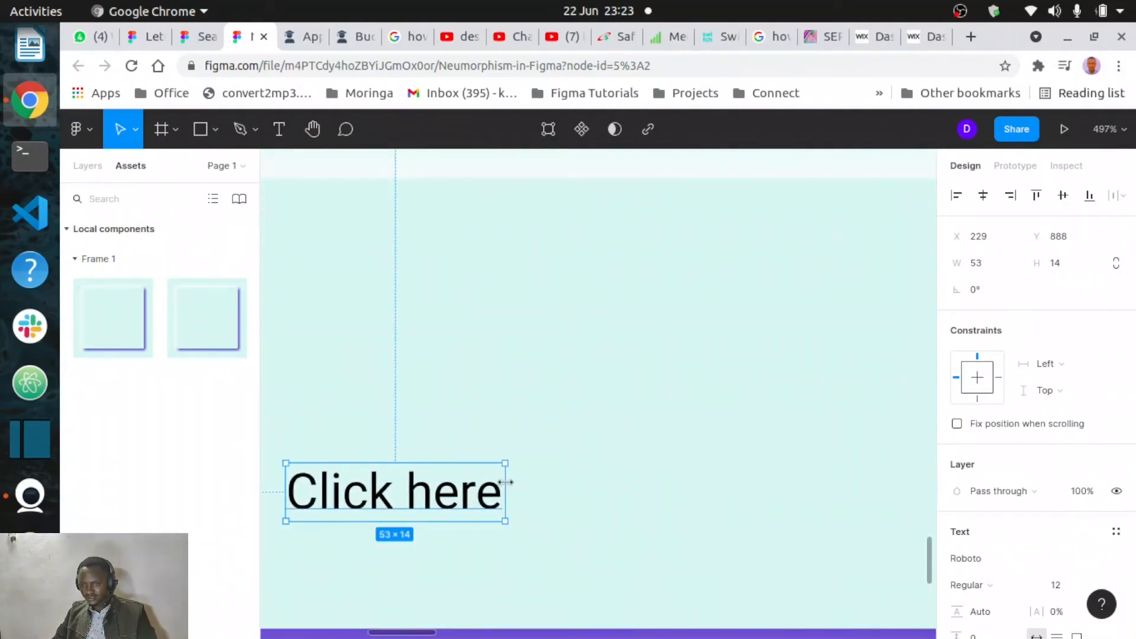
pyautogui.click(136, 129)
pyautogui.click(131, 189)
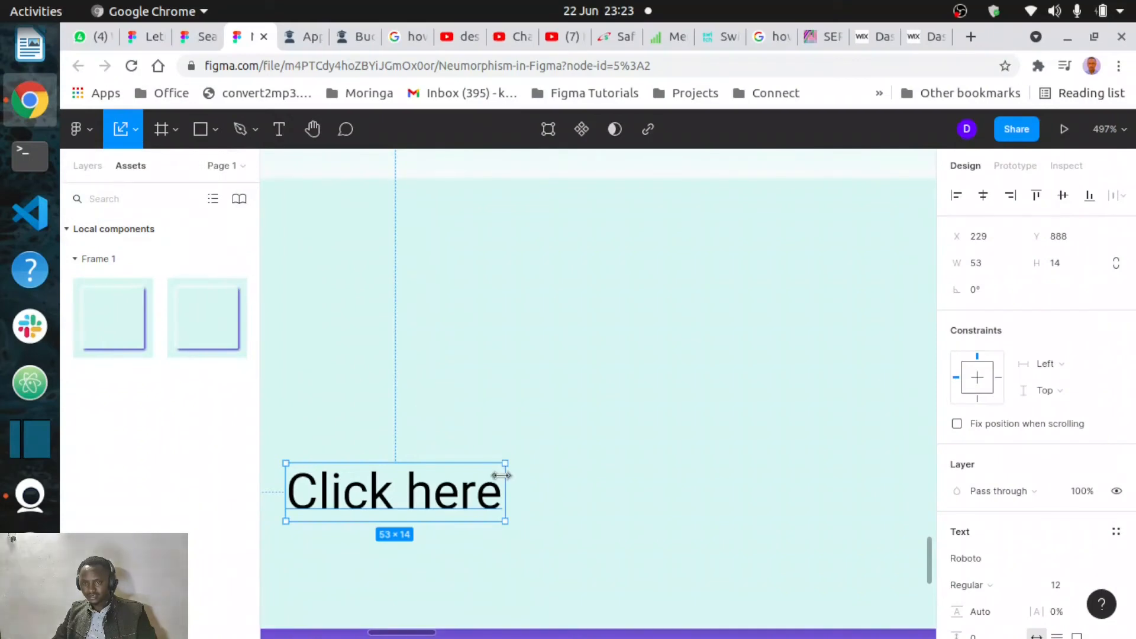
pyautogui.moveTo(505, 474); pyautogui.dragTo(861, 476)
pyautogui.scroll(-10, 842, 467)
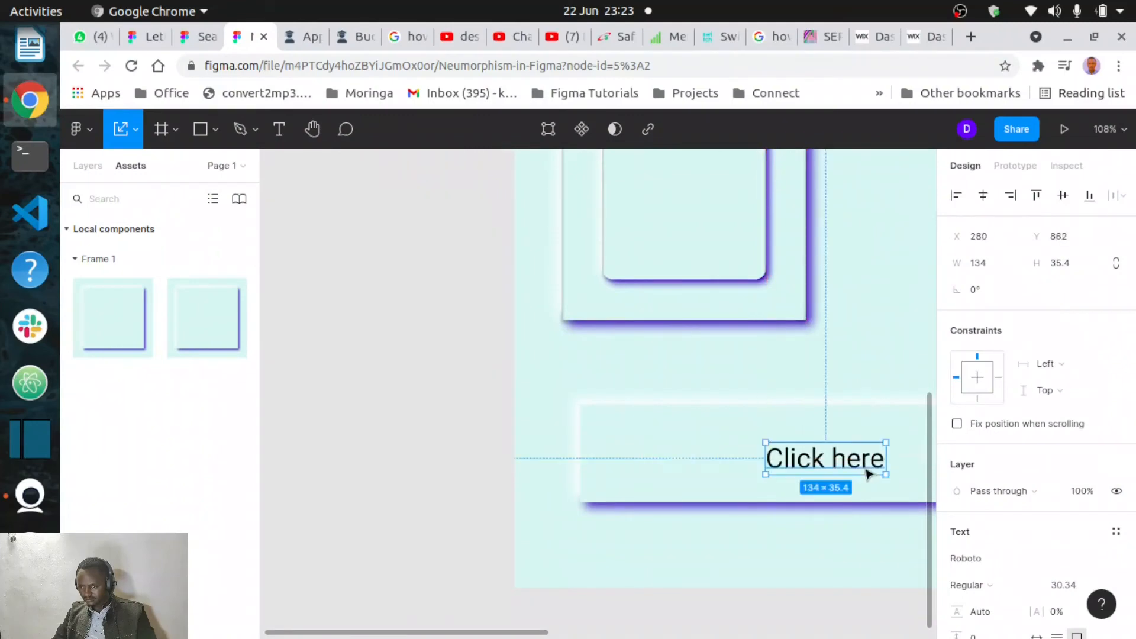
pyautogui.hscroll(5, 868, 473)
pyautogui.hscroll(-5, 540, 438)
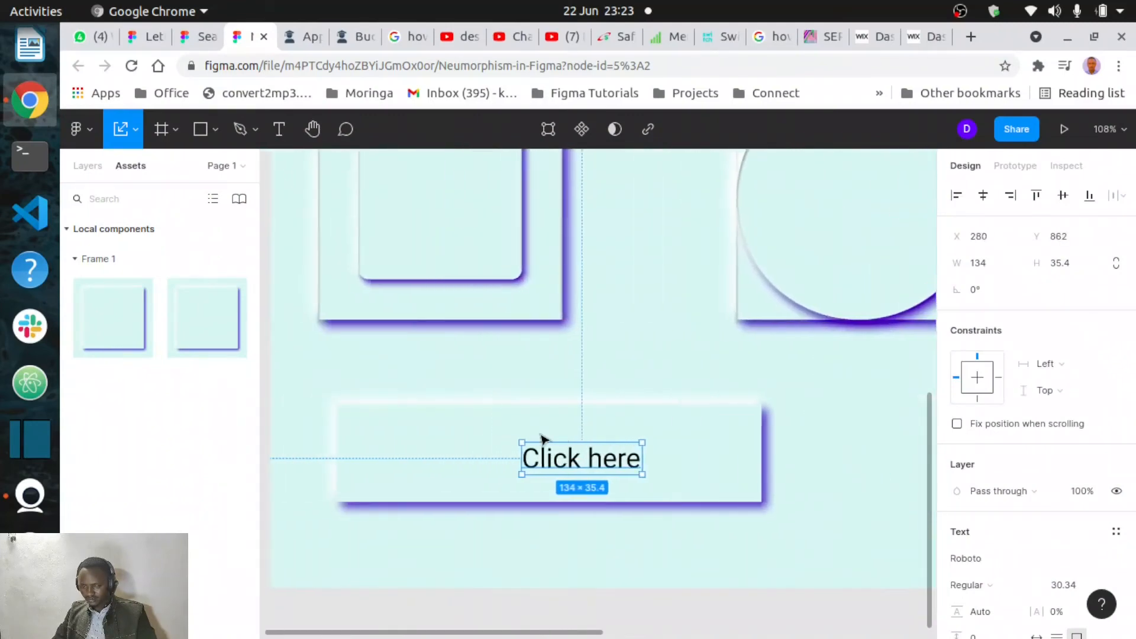
pyautogui.moveTo(623, 464); pyautogui.dragTo(756, 448)
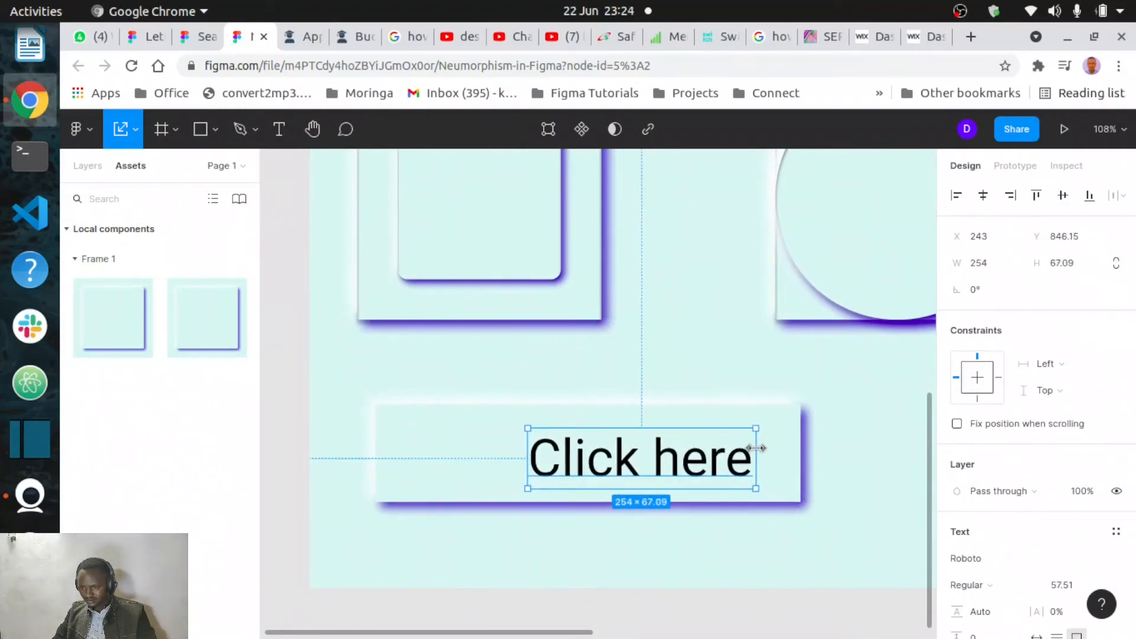
pyautogui.moveTo(667, 464); pyautogui.dragTo(642, 456)
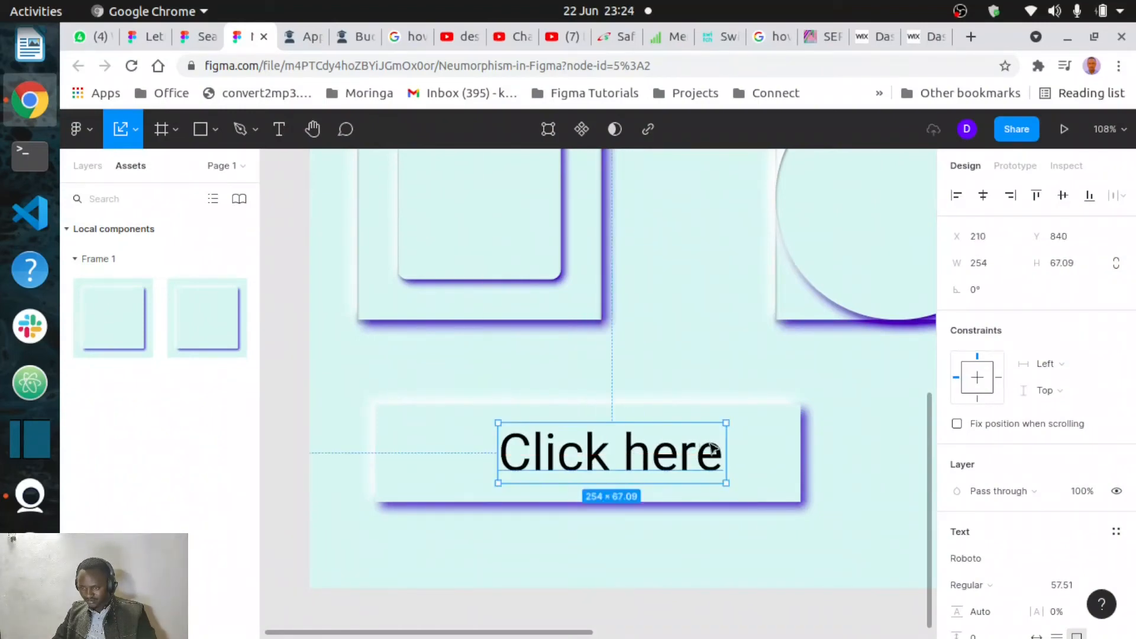
pyautogui.moveTo(727, 439); pyautogui.dragTo(758, 436)
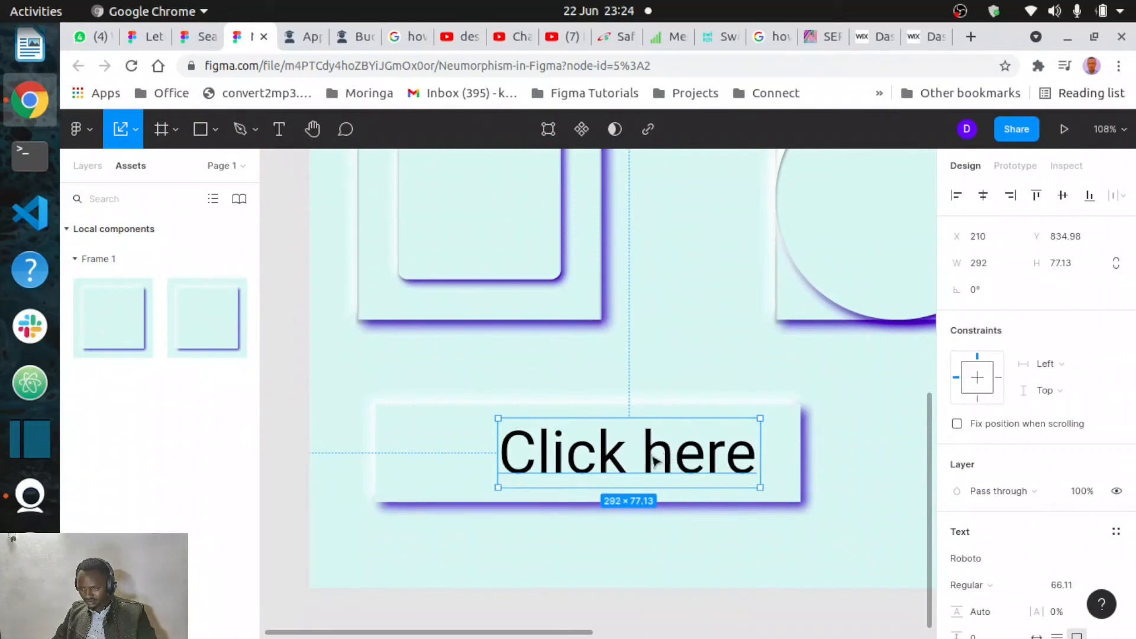
pyautogui.moveTo(666, 461); pyautogui.dragTo(647, 458)
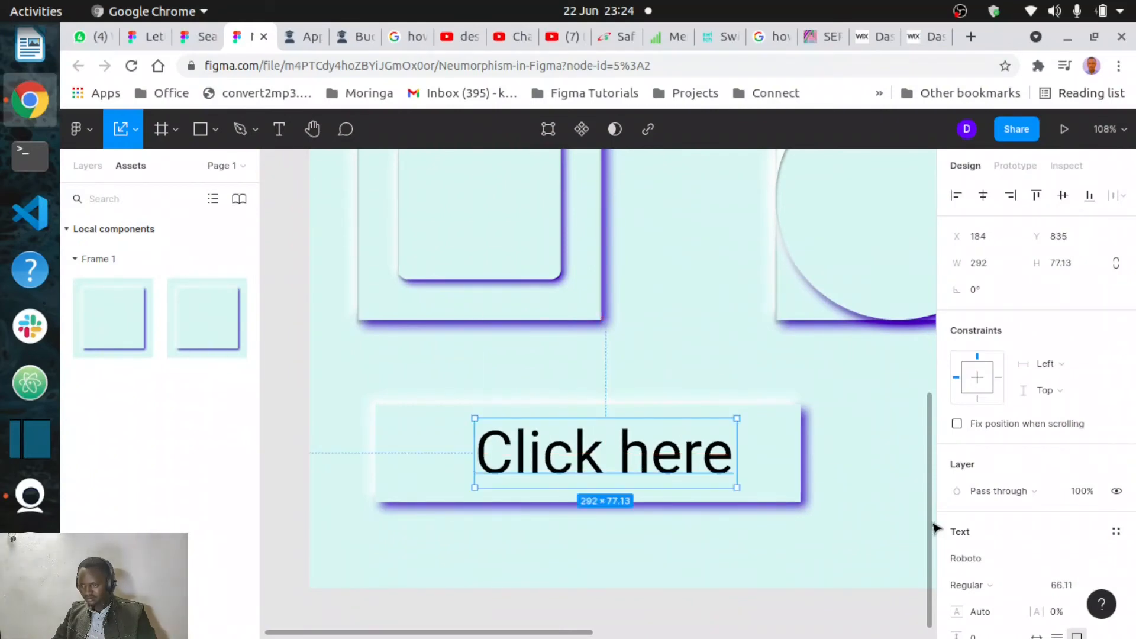
# - Set the button text's fill colour to D907AA
pyautogui.scroll(-5, 987, 580)
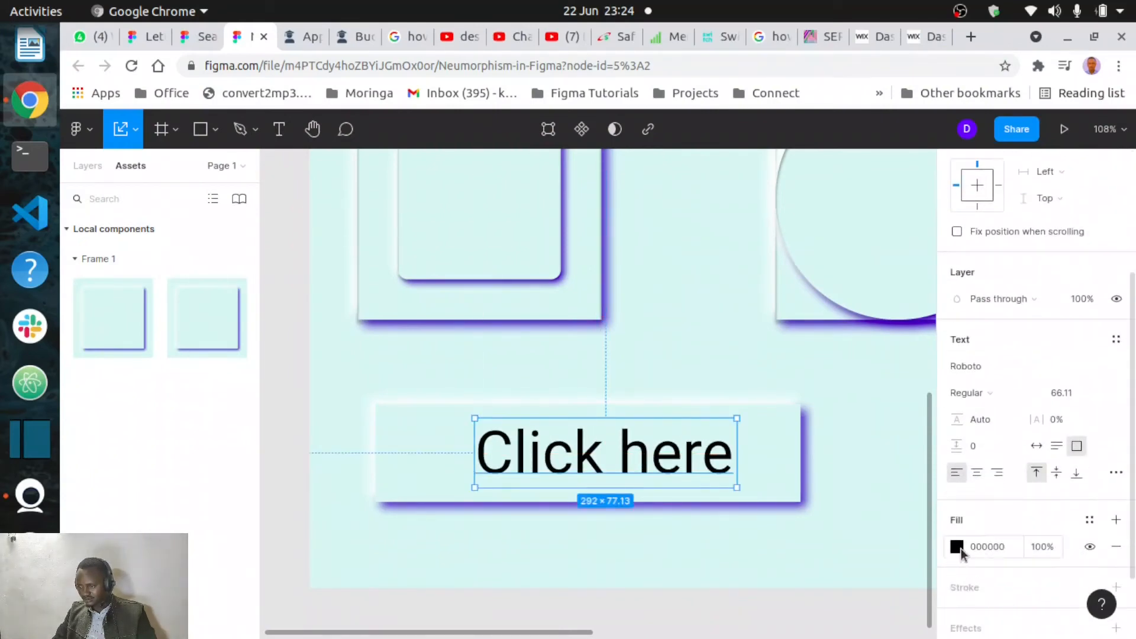
pyautogui.click(957, 546)
pyautogui.click(903, 444)
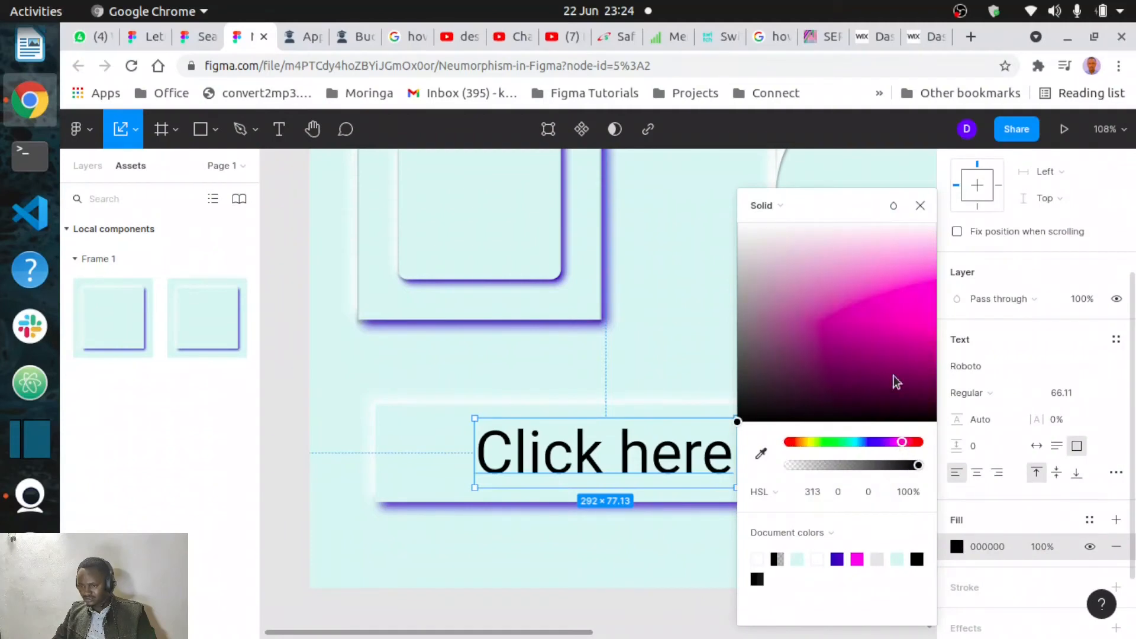
pyautogui.moveTo(916, 269); pyautogui.dragTo(926, 348)
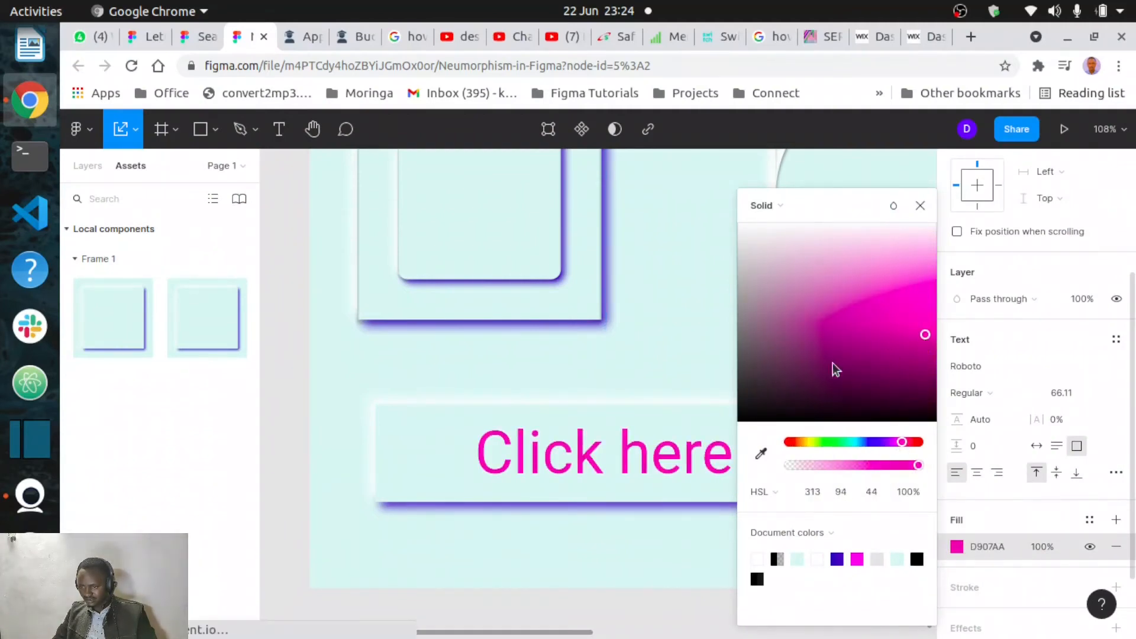
pyautogui.click(674, 332)
# - Capitalise the second word so the text reads "Click Here"
pyautogui.doubleClick(647, 460)
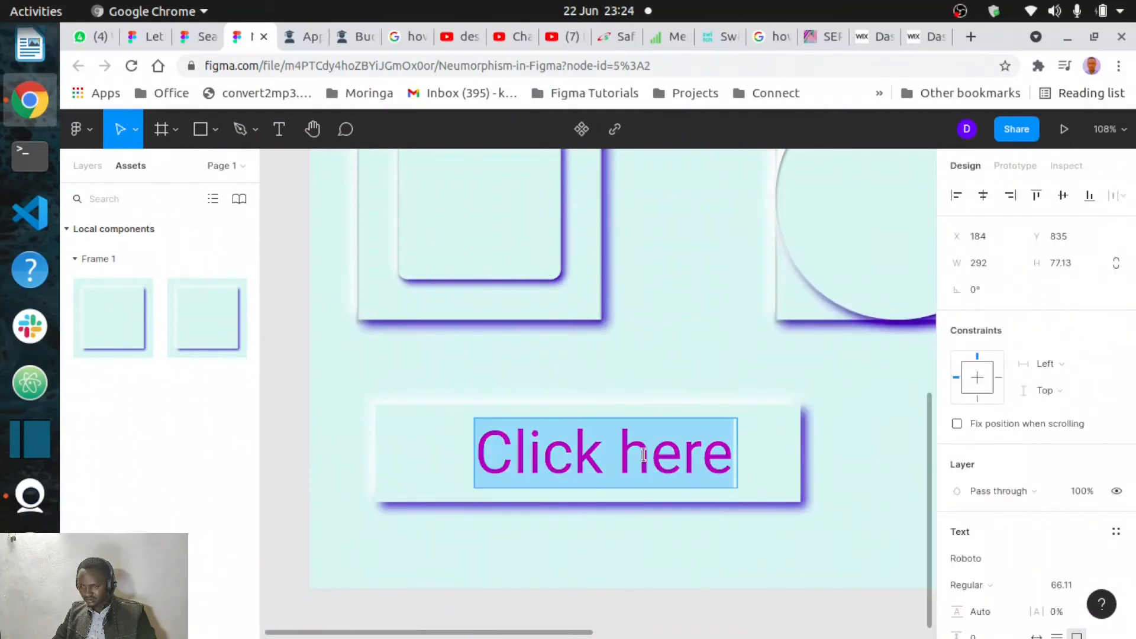
pyautogui.click(647, 461)
pyautogui.press('BackSpace')
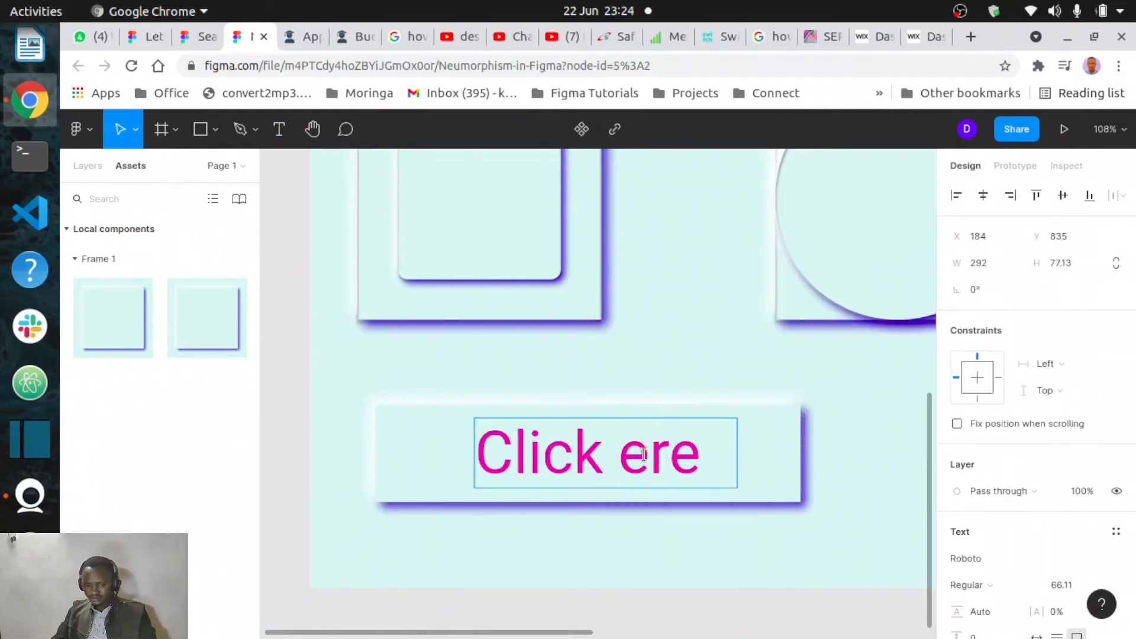
pyautogui.write('H')
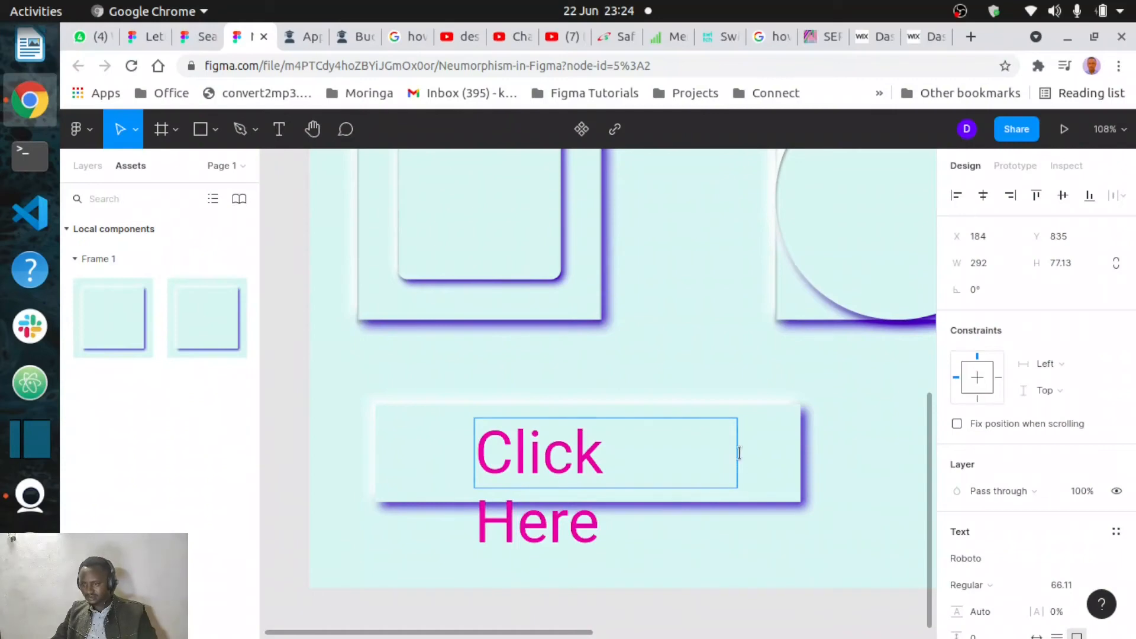
pyautogui.press('Escape')
# - Widen the text box to about 319 × 77 and re-centre it inside the bar
pyautogui.moveTo(737, 456); pyautogui.dragTo(762, 457)
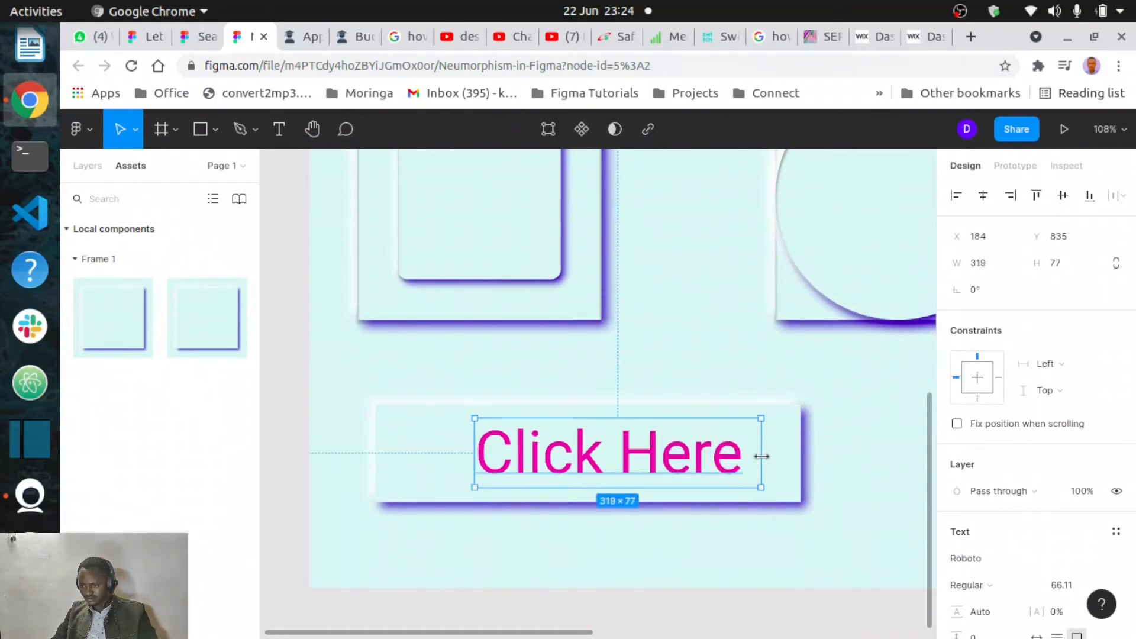
pyautogui.moveTo(638, 465); pyautogui.dragTo(618, 464)
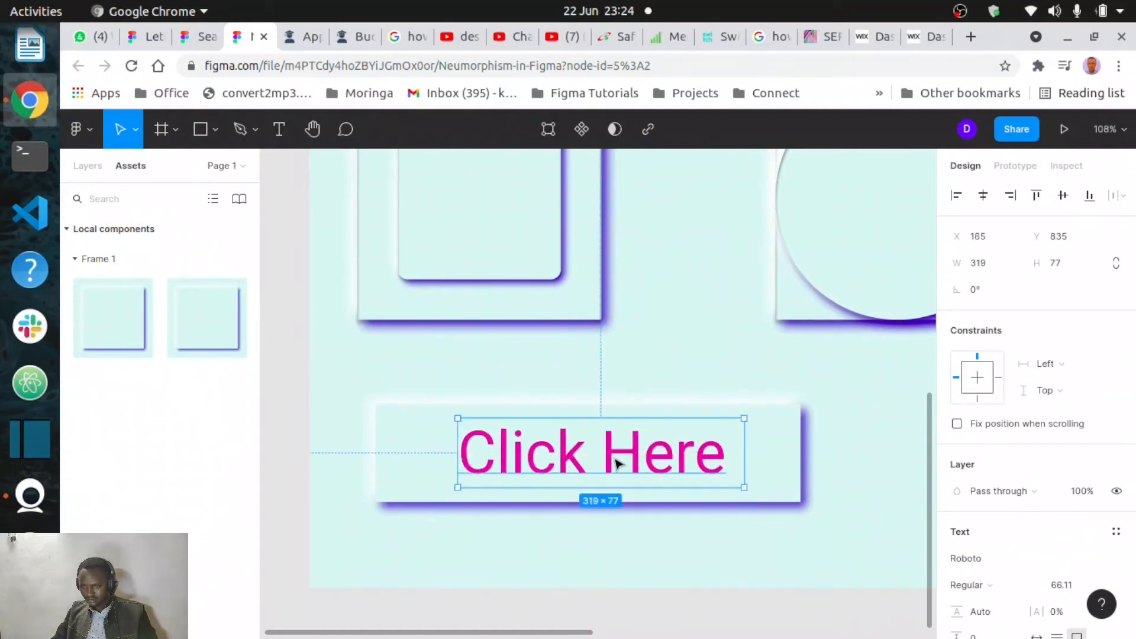
pyautogui.click(851, 519)
# - Duplicate the rounded top-right card and move the copy to the bottom-right of the frame
pyautogui.scroll(-6, 850, 524)
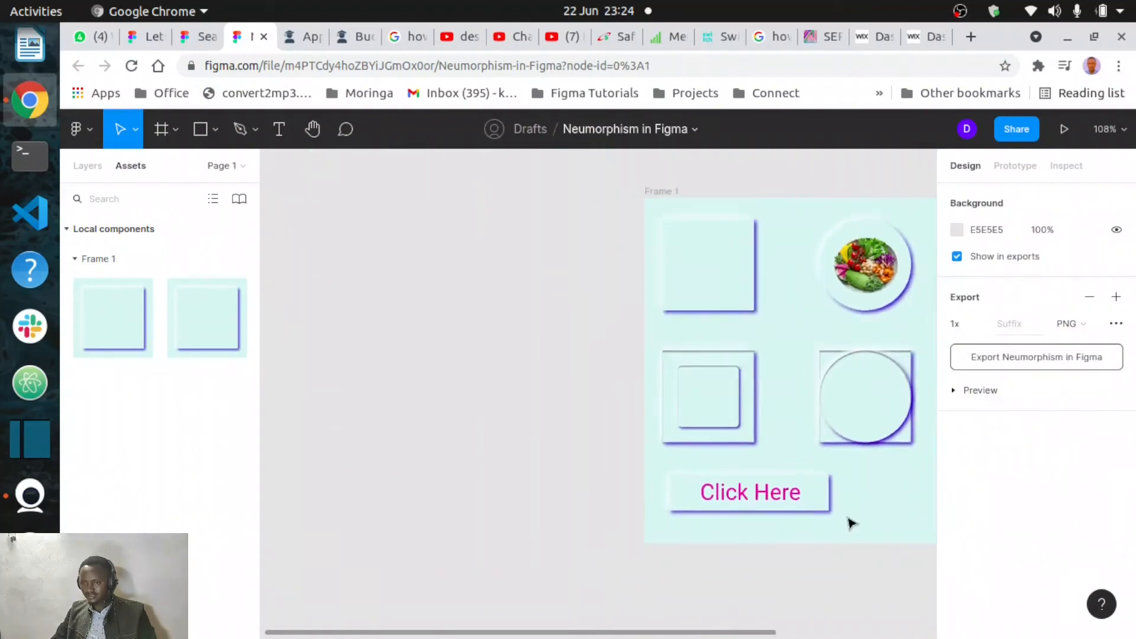
pyautogui.hscroll(5, 850, 524)
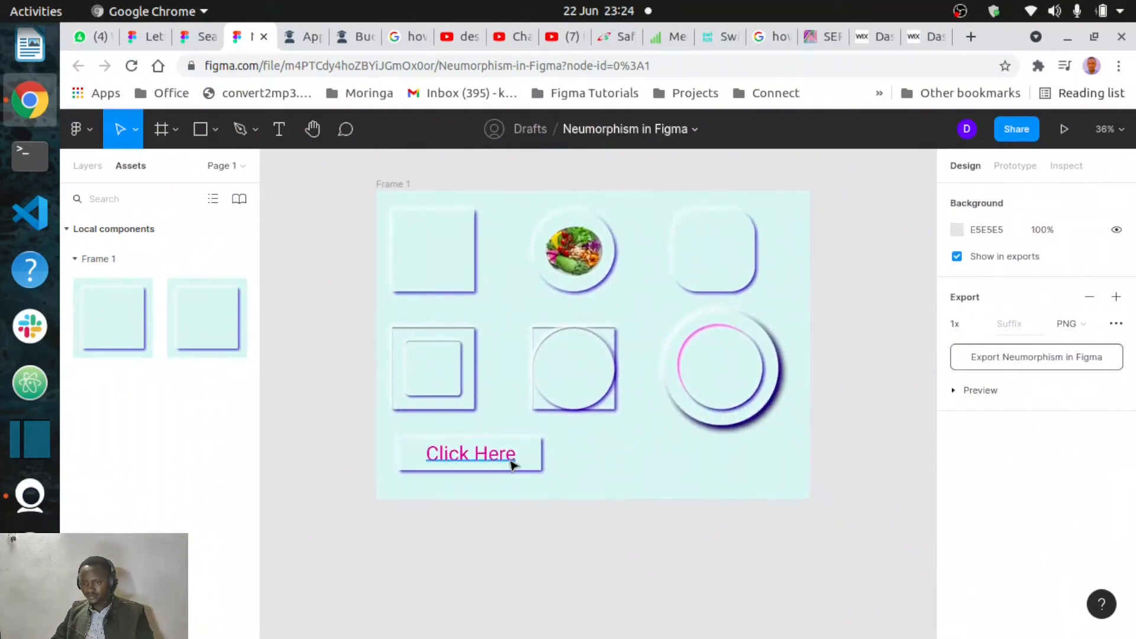
pyautogui.scroll(4, 592, 462)
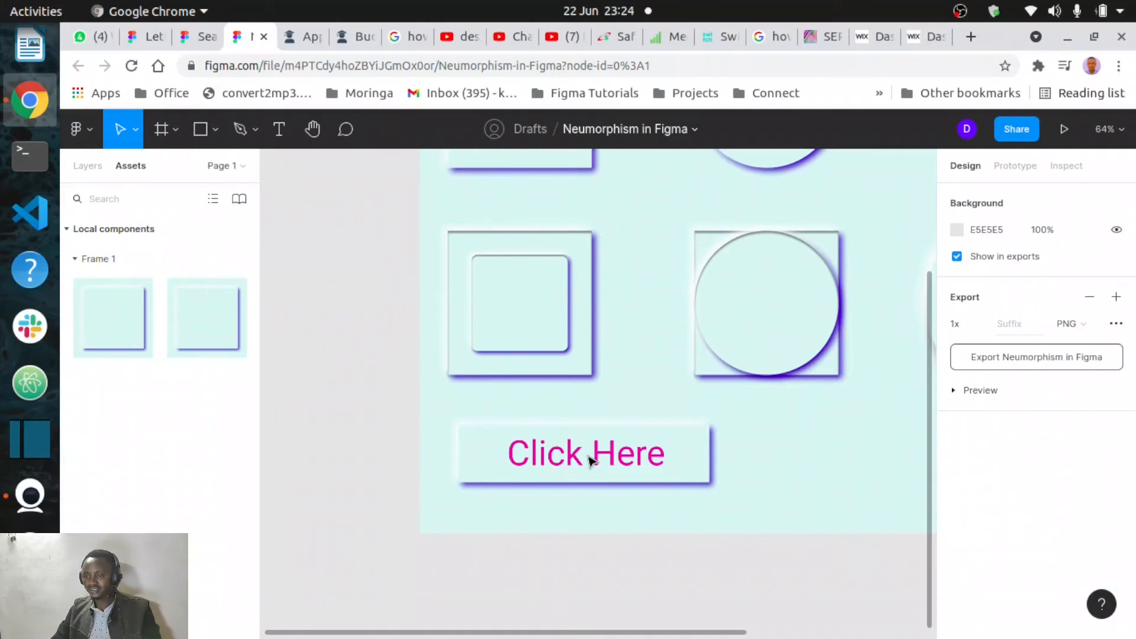
pyautogui.scroll(-4, 592, 460)
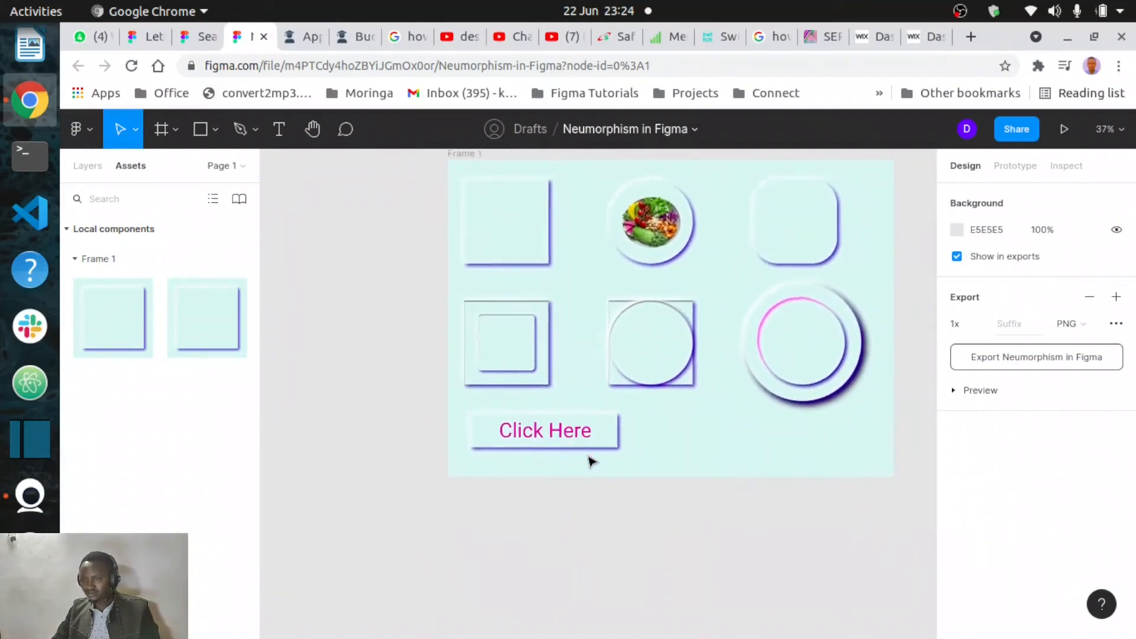
pyautogui.click(721, 218)
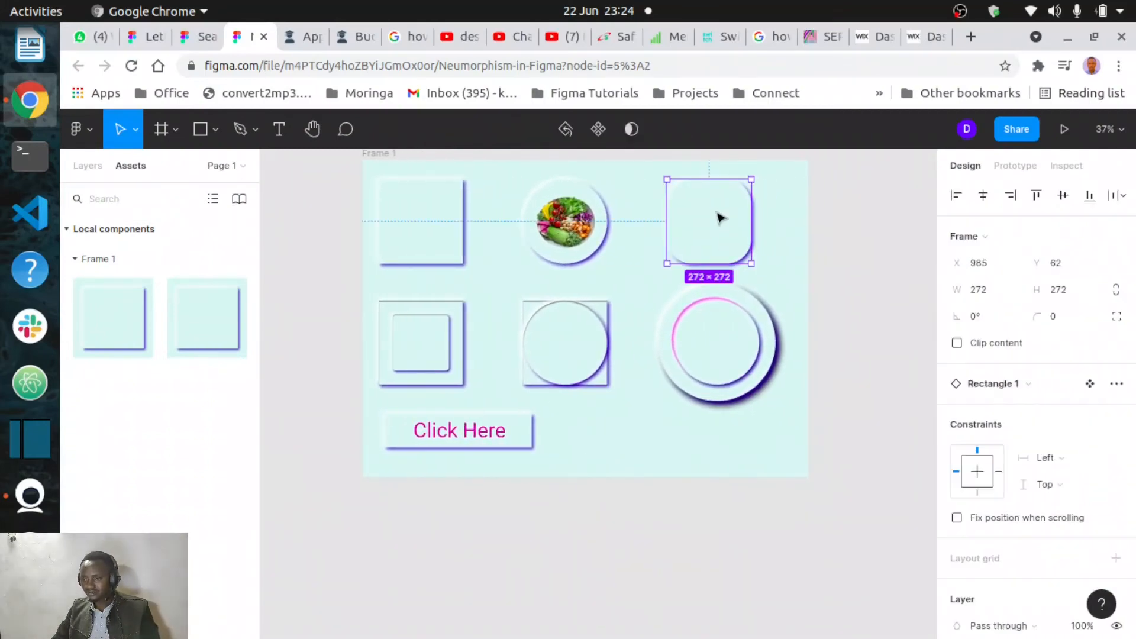
pyautogui.moveTo(721, 227)
pyautogui.mouseDown()
pyautogui.moveTo(642, 438)
pyautogui.moveTo(708, 228)
pyautogui.moveTo(720, 209)
pyautogui.moveTo(734, 212)
pyautogui.mouseUp()
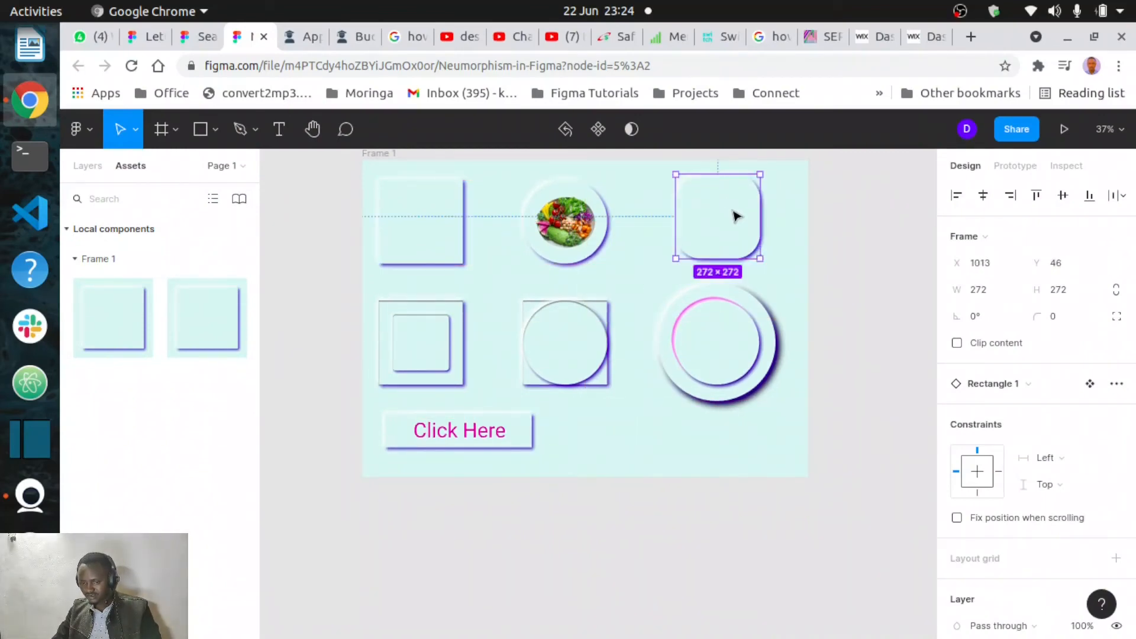
pyautogui.moveTo(738, 216); pyautogui.dragTo(694, 431)
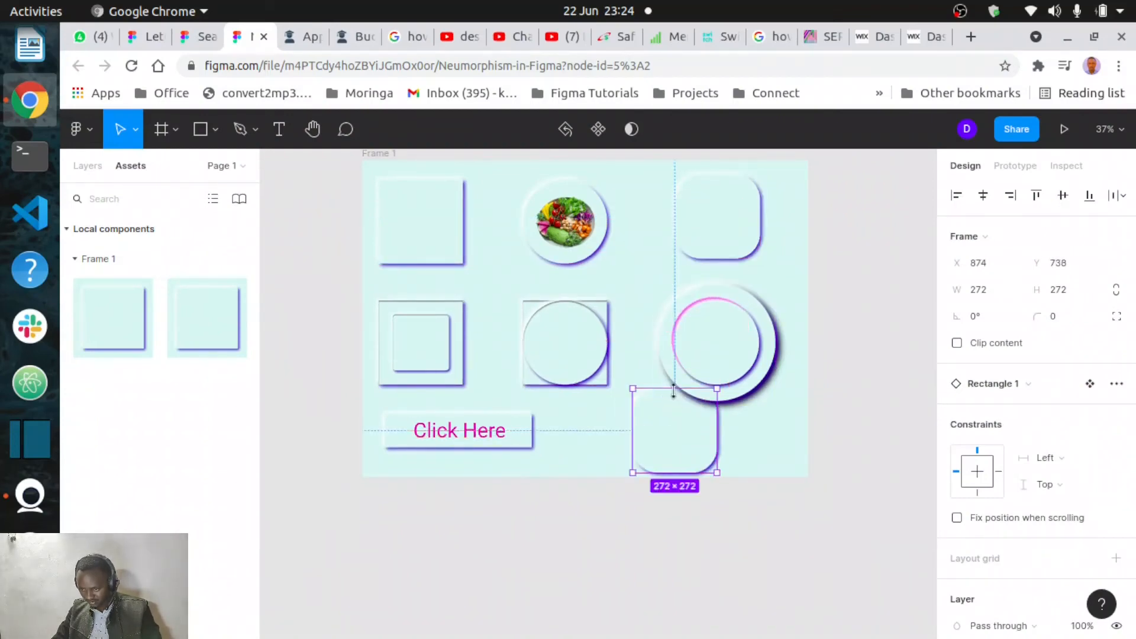
# - Resize the copied rounded card into a wide pill-shaped bar about 587 × 114
pyautogui.moveTo(674, 392); pyautogui.dragTo(790, 436)
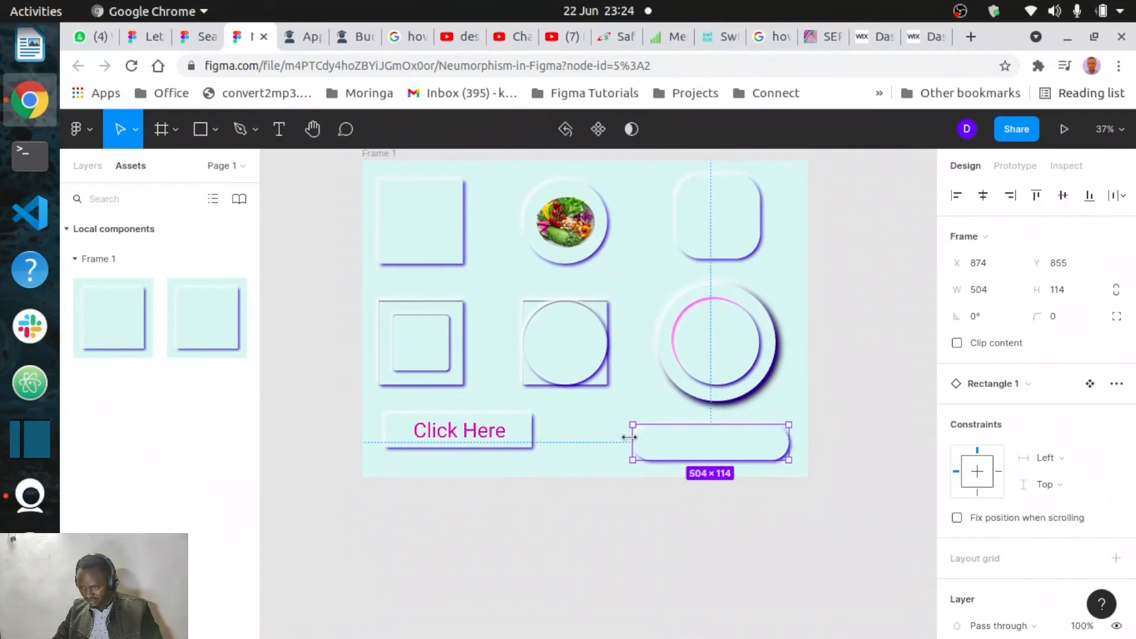
pyautogui.moveTo(616, 433); pyautogui.dragTo(605, 430)
pyautogui.moveTo(684, 455); pyautogui.dragTo(685, 449)
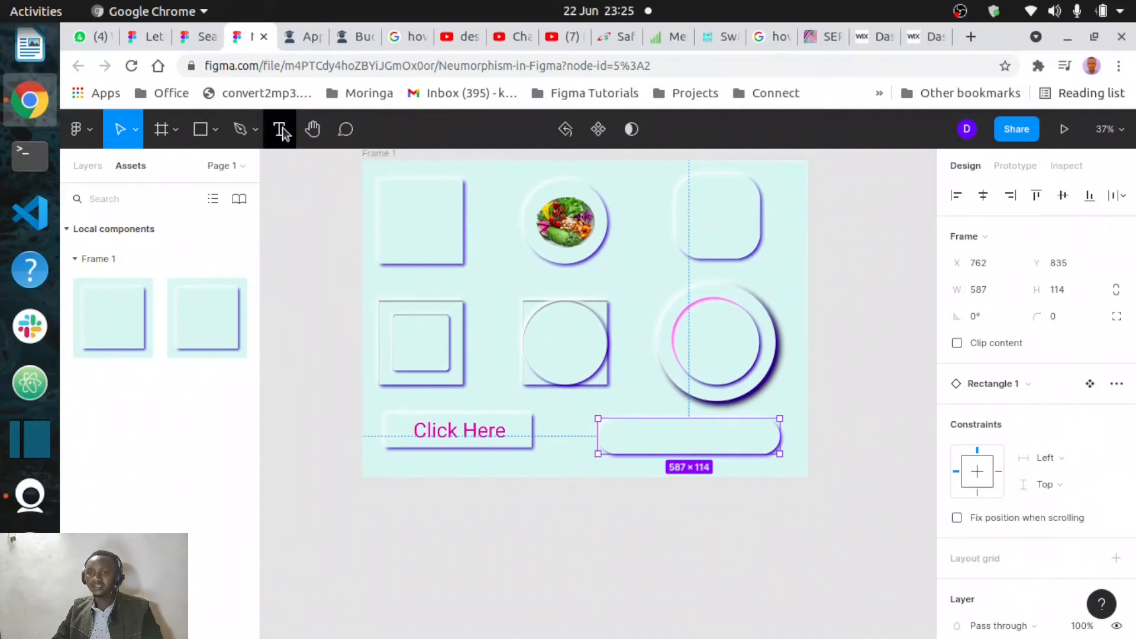
# - Place a copy of the "Click Here" text on the new rounded bar, bring it to the front and centre it
pyautogui.click(478, 441)
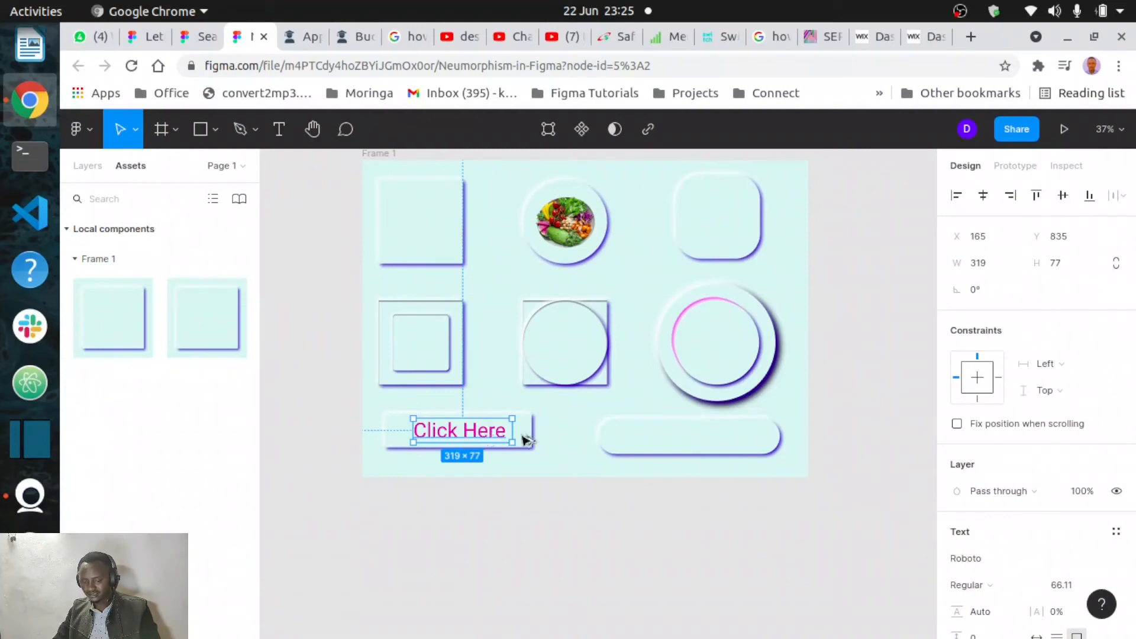
pyautogui.moveTo(525, 441); pyautogui.dragTo(725, 449)
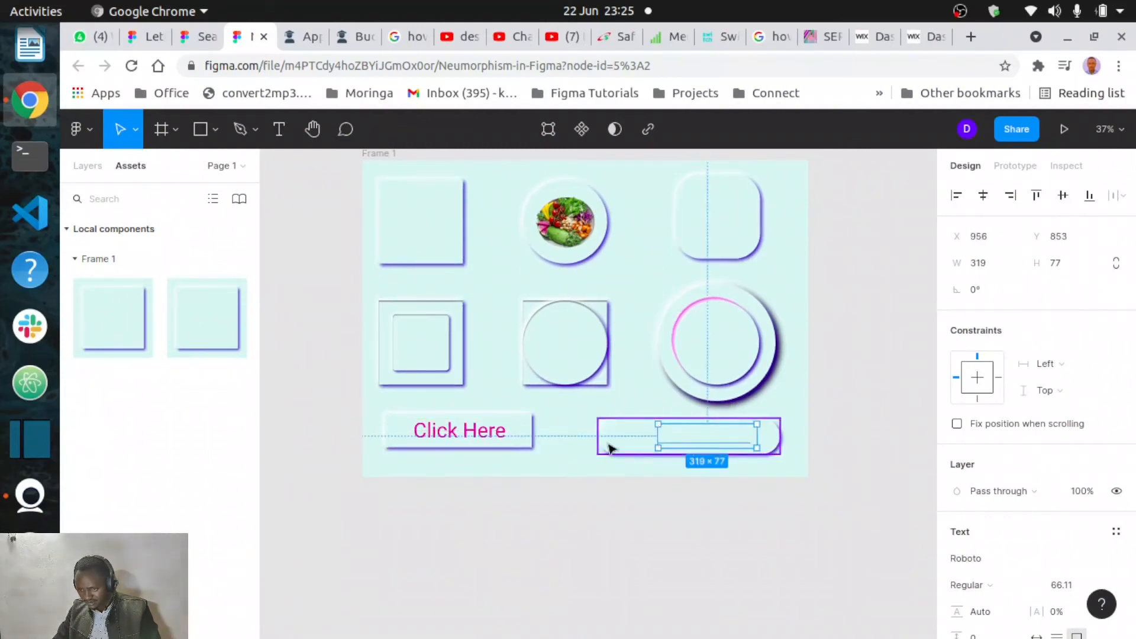
pyautogui.click(606, 476)
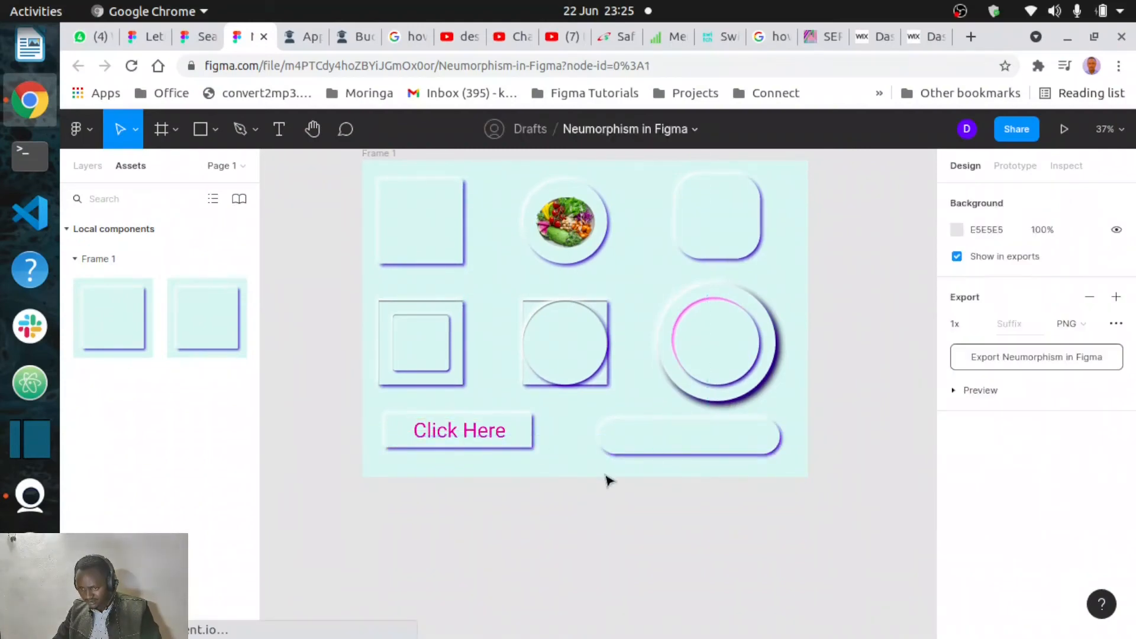
pyautogui.click(485, 435)
pyautogui.moveTo(486, 435); pyautogui.dragTo(562, 451)
pyautogui.moveTo(505, 431); pyautogui.dragTo(703, 441)
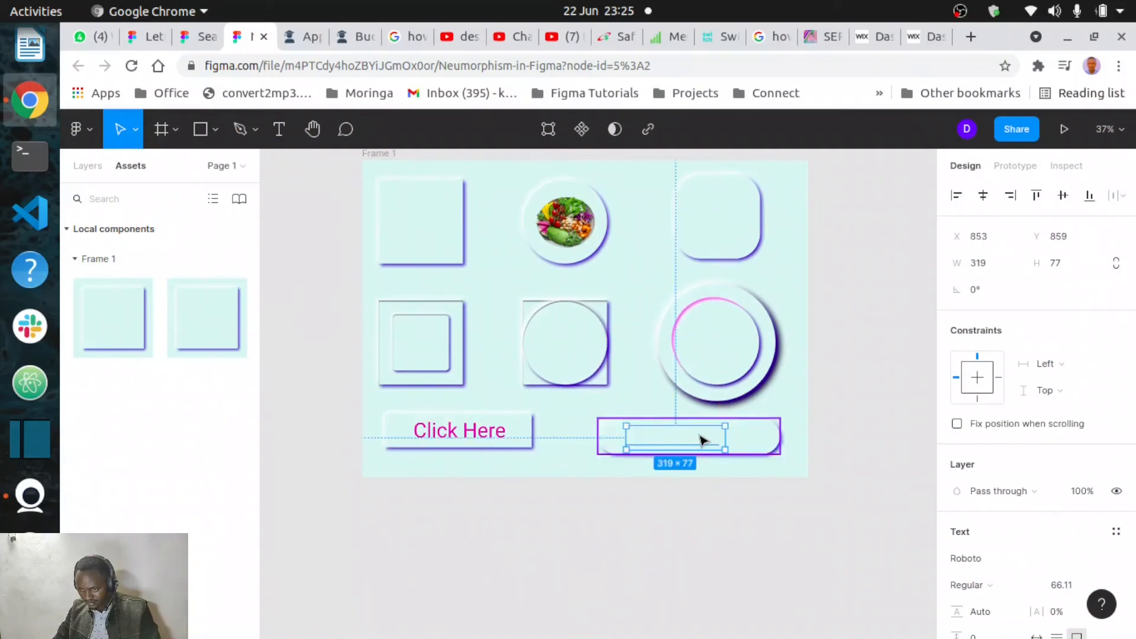
pyautogui.rightClick(704, 441)
pyautogui.click(737, 245)
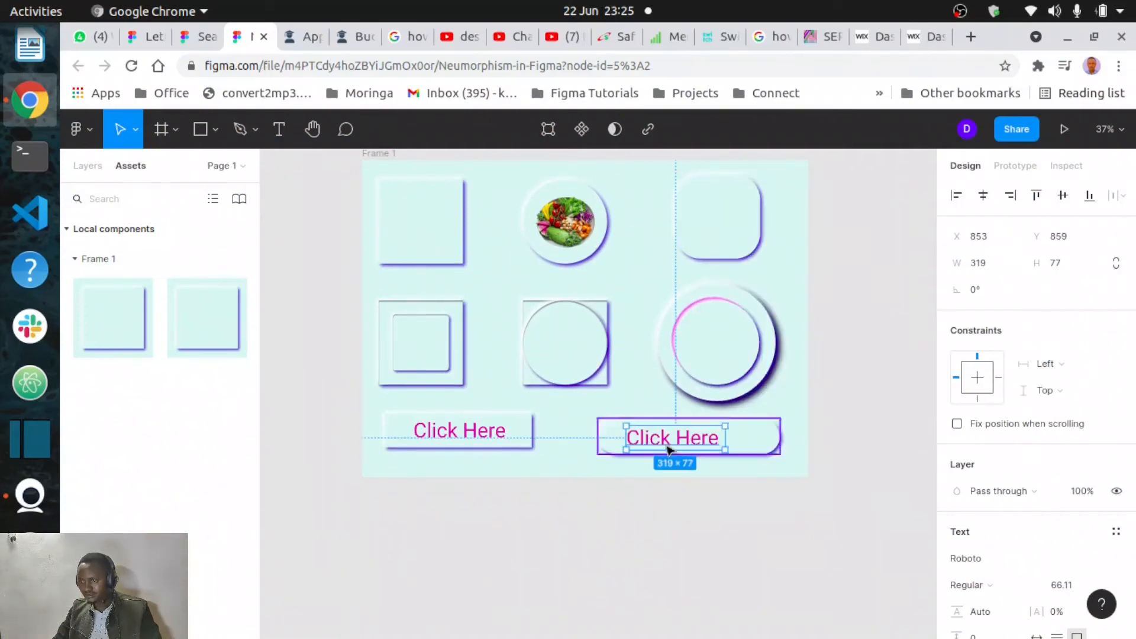
pyautogui.moveTo(710, 427)
pyautogui.mouseDown()
pyautogui.moveTo(712, 448)
pyautogui.moveTo(723, 449)
pyautogui.moveTo(710, 438)
pyautogui.mouseUp()
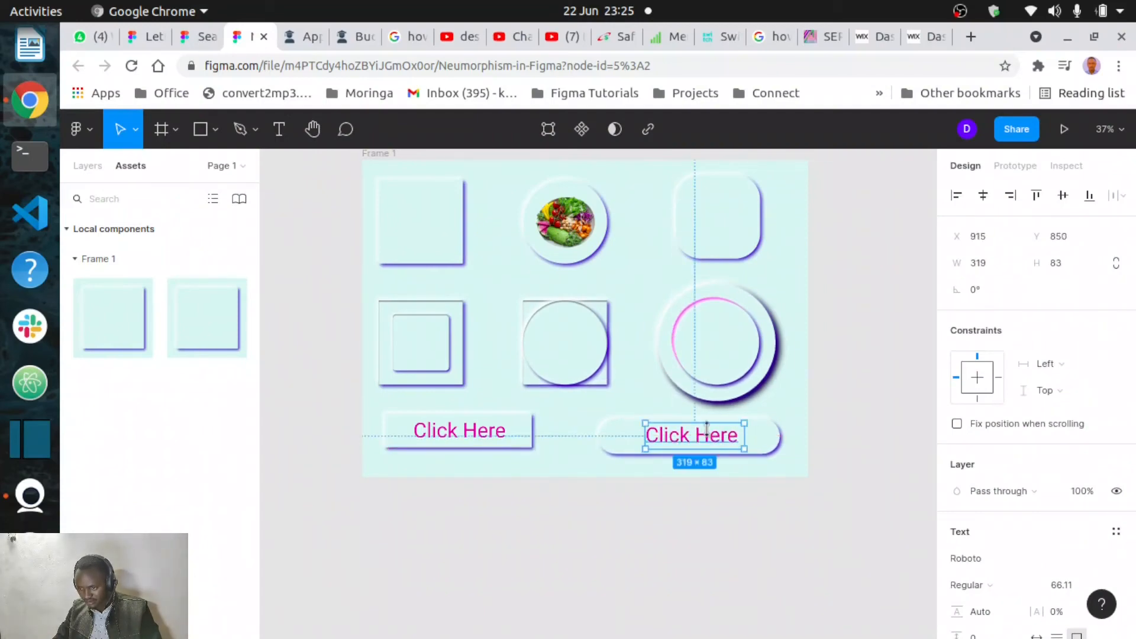
# - Change the rounded bar's text to "Join Us"
pyautogui.doubleClick(705, 432)
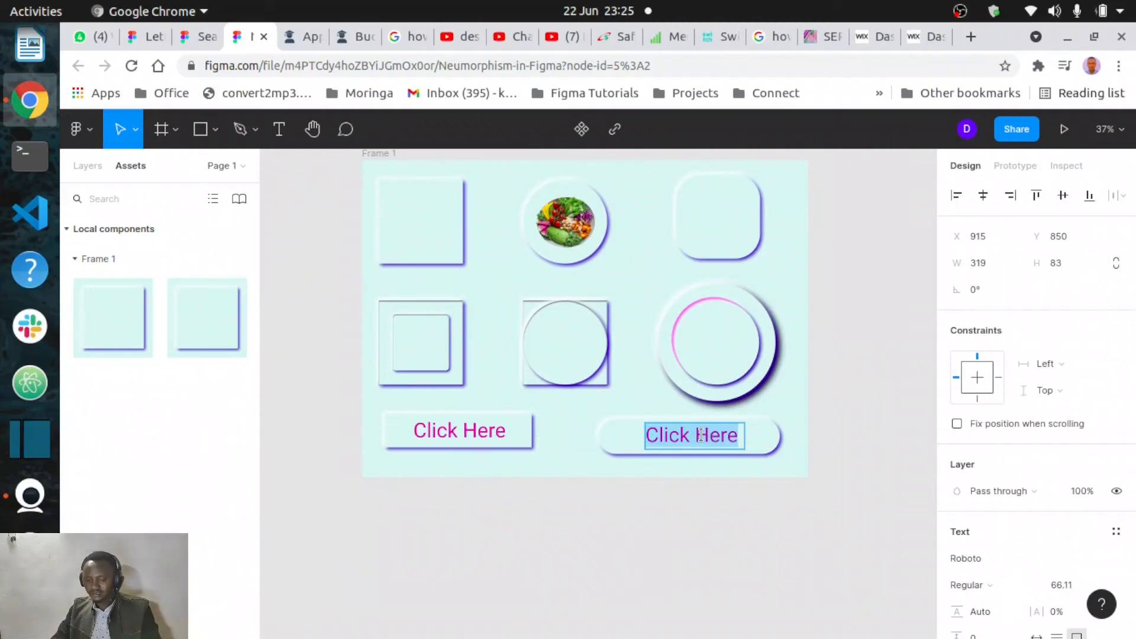
pyautogui.write('Join Un')
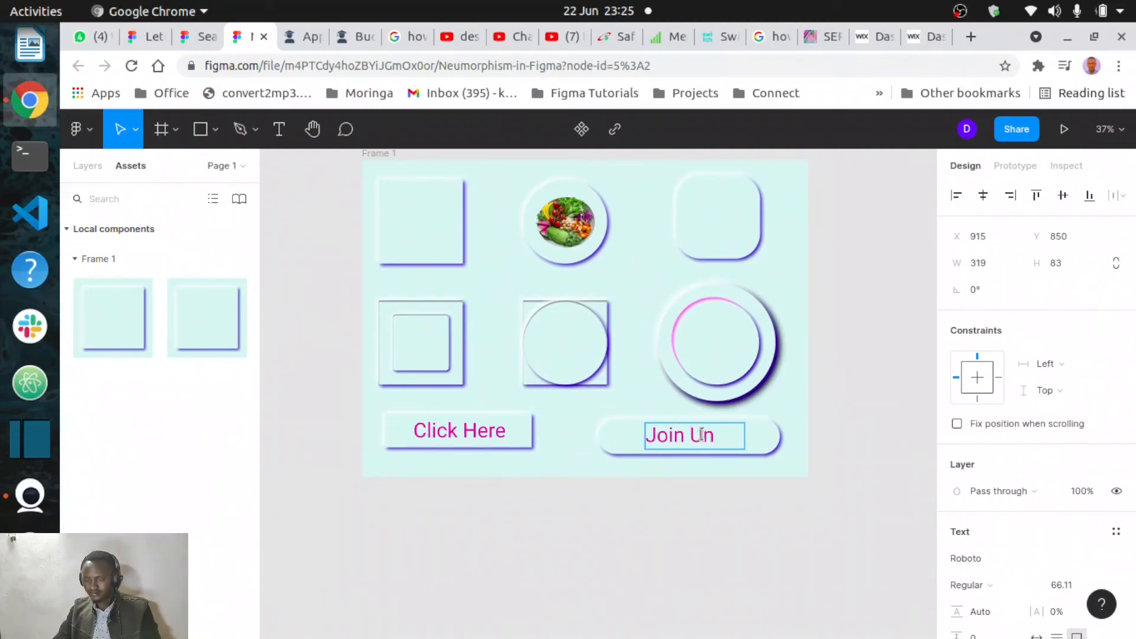
pyautogui.press('BackSpace')
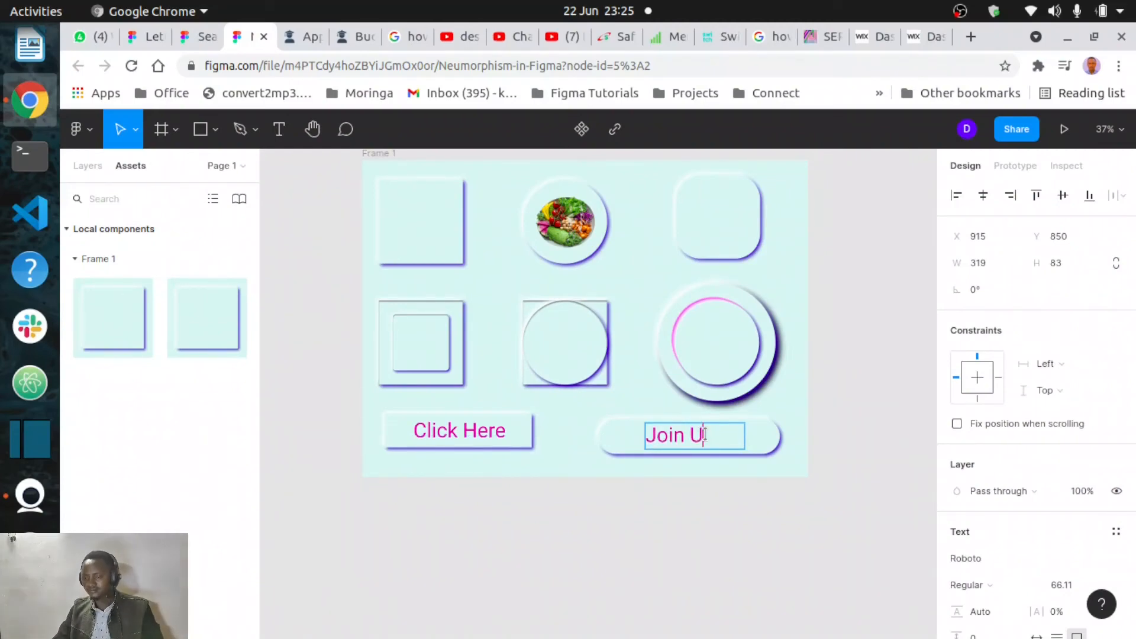
pyautogui.press('Escape')
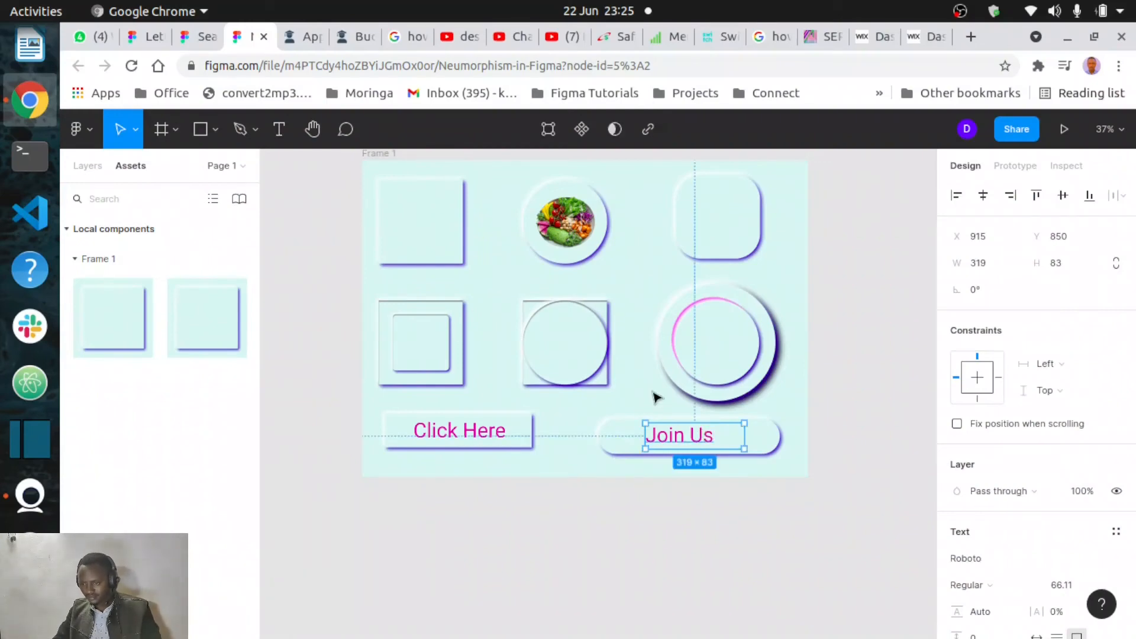
# - Nudge the "Join Us" text slightly lower and to the right on its rounded bar
pyautogui.click(580, 424)
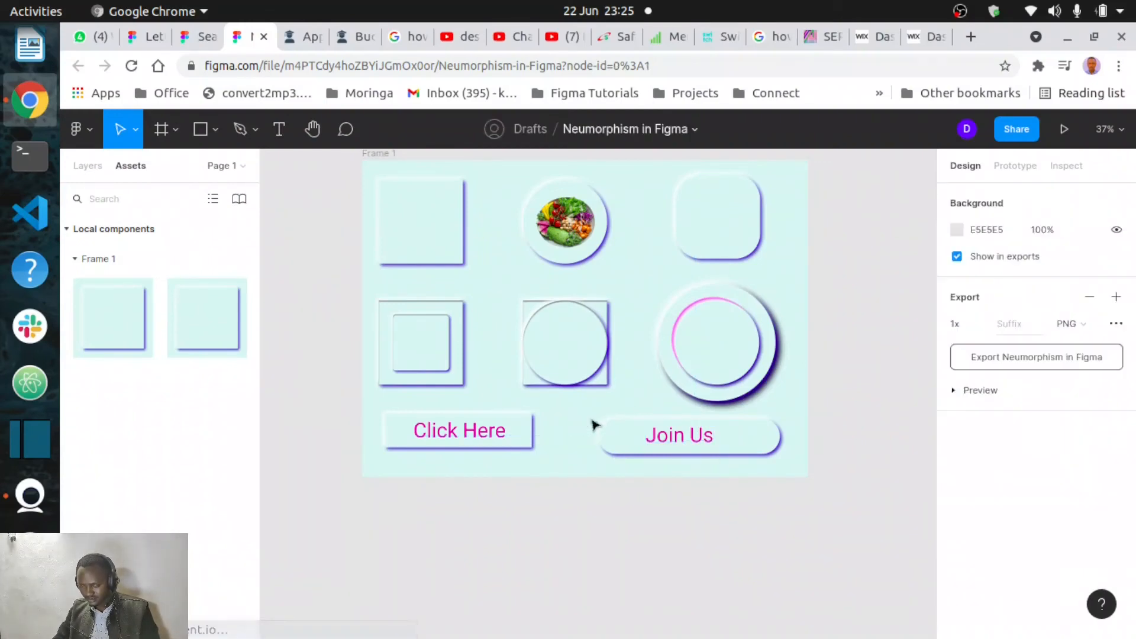
pyautogui.moveTo(672, 439); pyautogui.dragTo(692, 450)
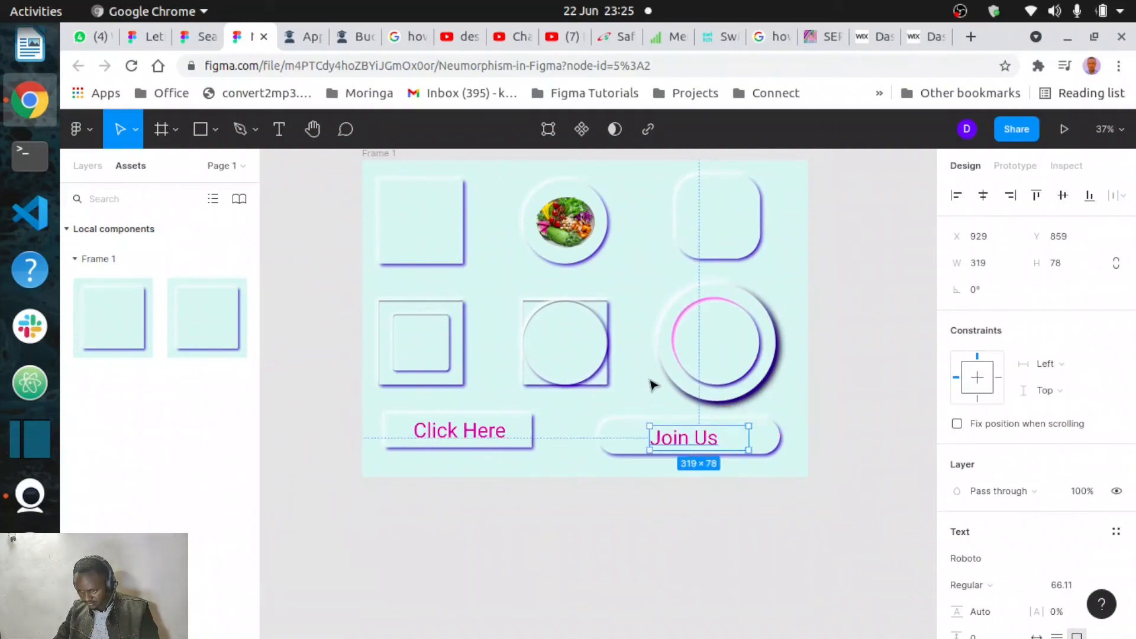
pyautogui.click(653, 386)
# - Add an effect to the "Join Us" bar and switch its type to Inner shadow
pyautogui.scroll(-2, 653, 385)
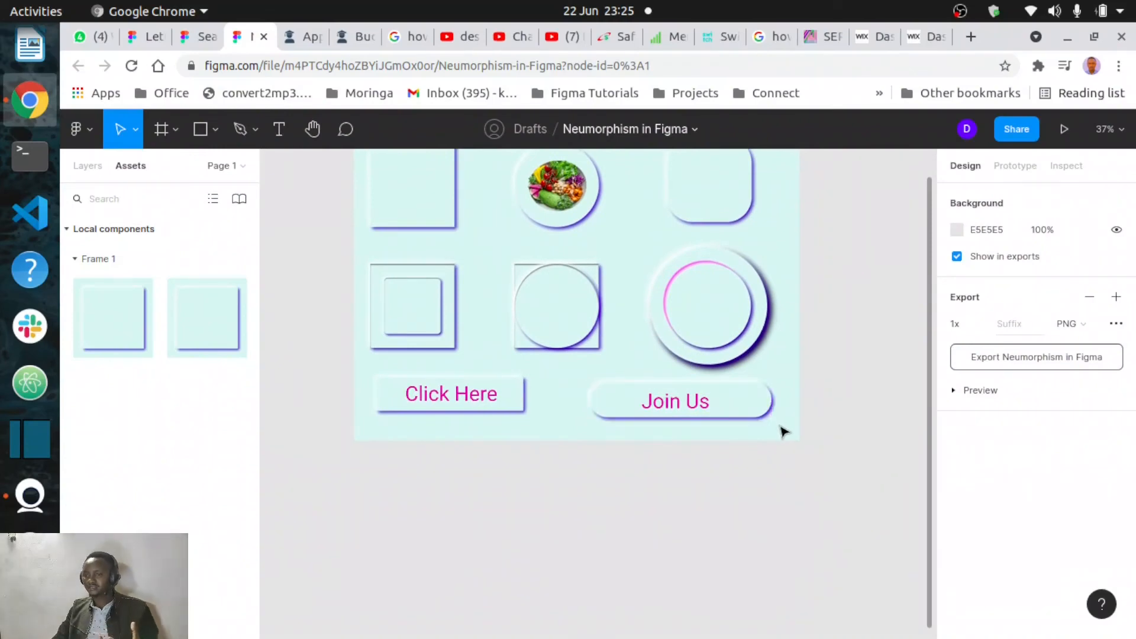
pyautogui.hscroll(-2, 783, 432)
pyautogui.scroll(1, 783, 432)
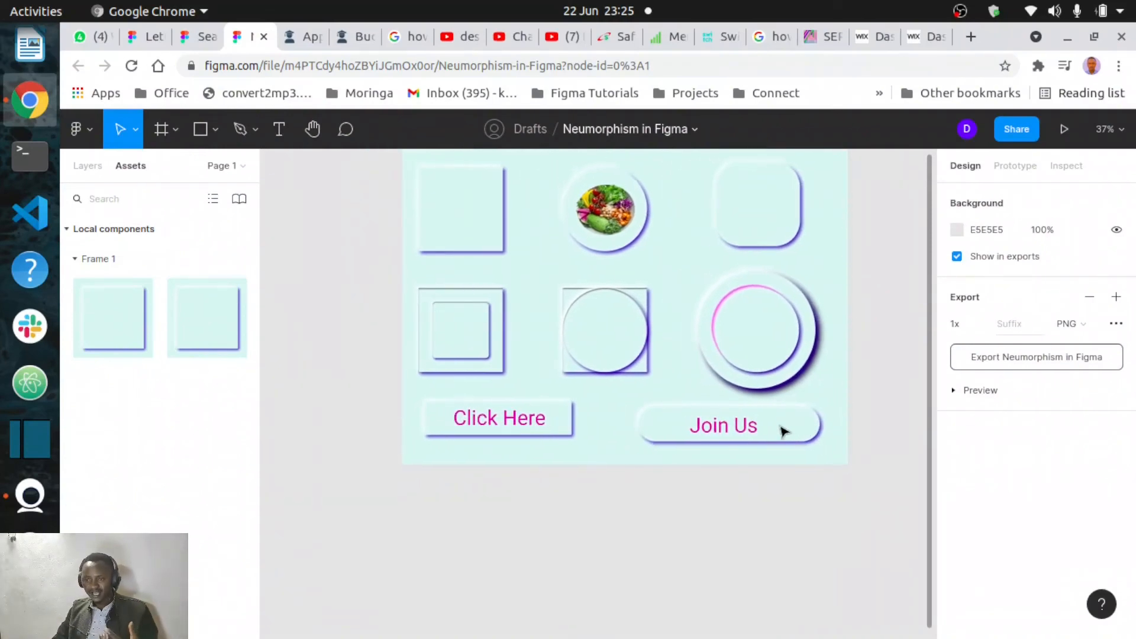
pyautogui.hscroll(2, 741, 432)
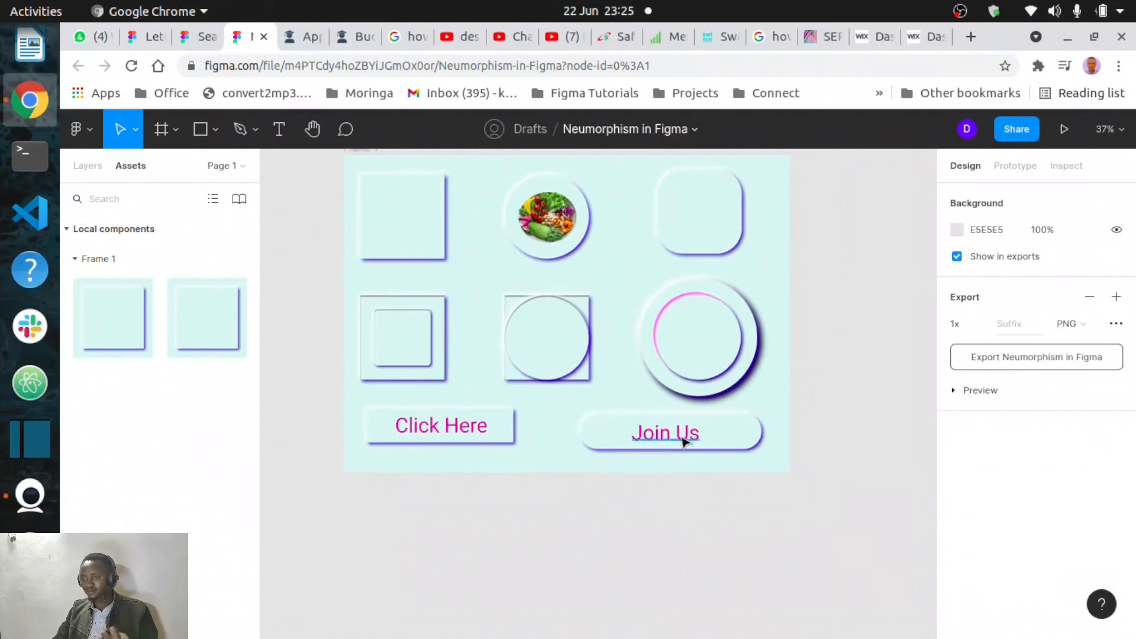
pyautogui.click(744, 437)
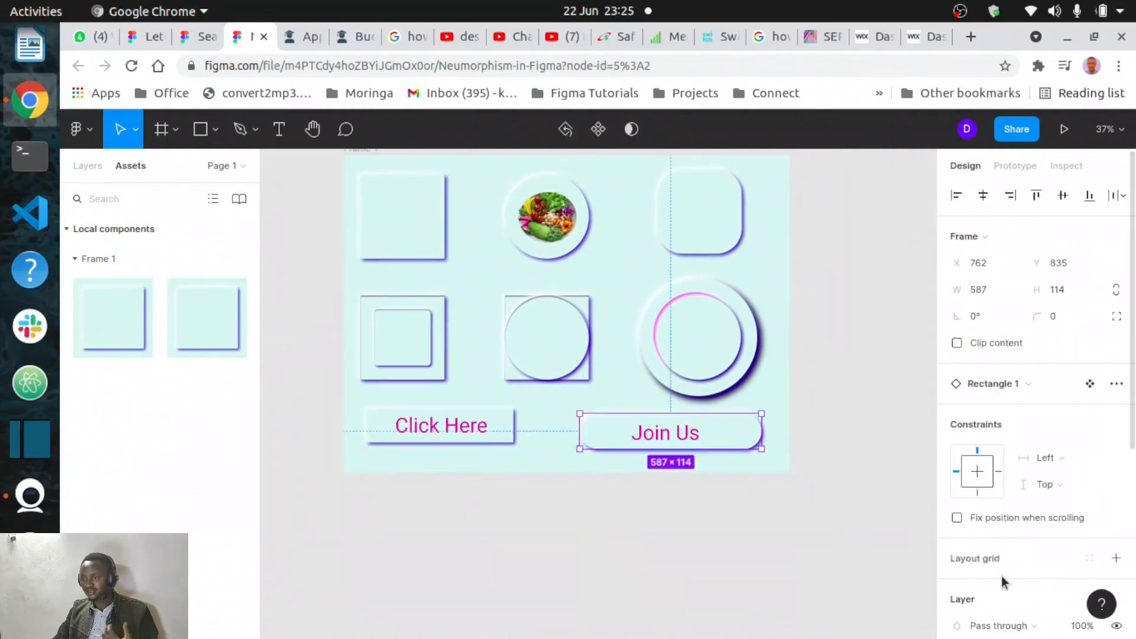
pyautogui.scroll(-4, 1005, 583)
pyautogui.scroll(-2, 1005, 583)
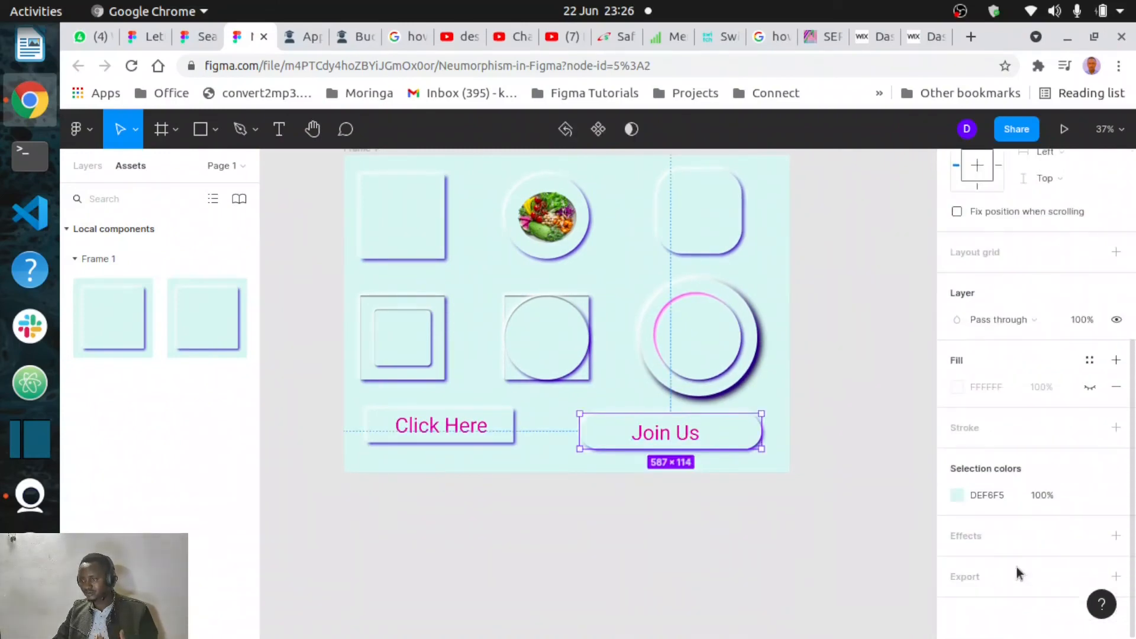
pyautogui.click(1127, 539)
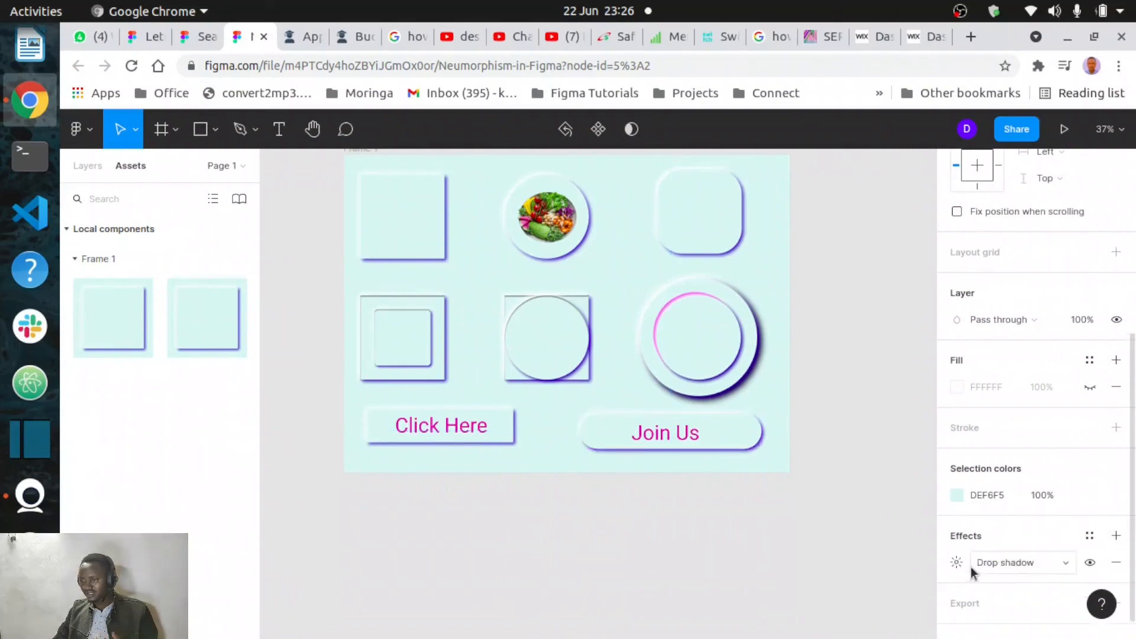
pyautogui.scroll(-1, 972, 570)
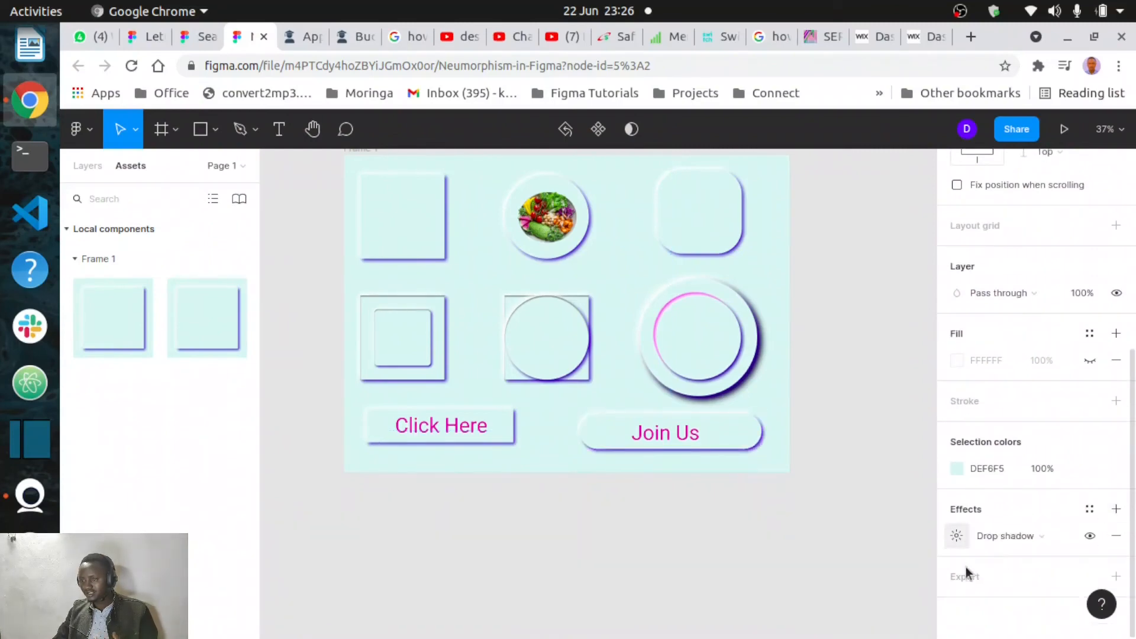
pyautogui.click(954, 534)
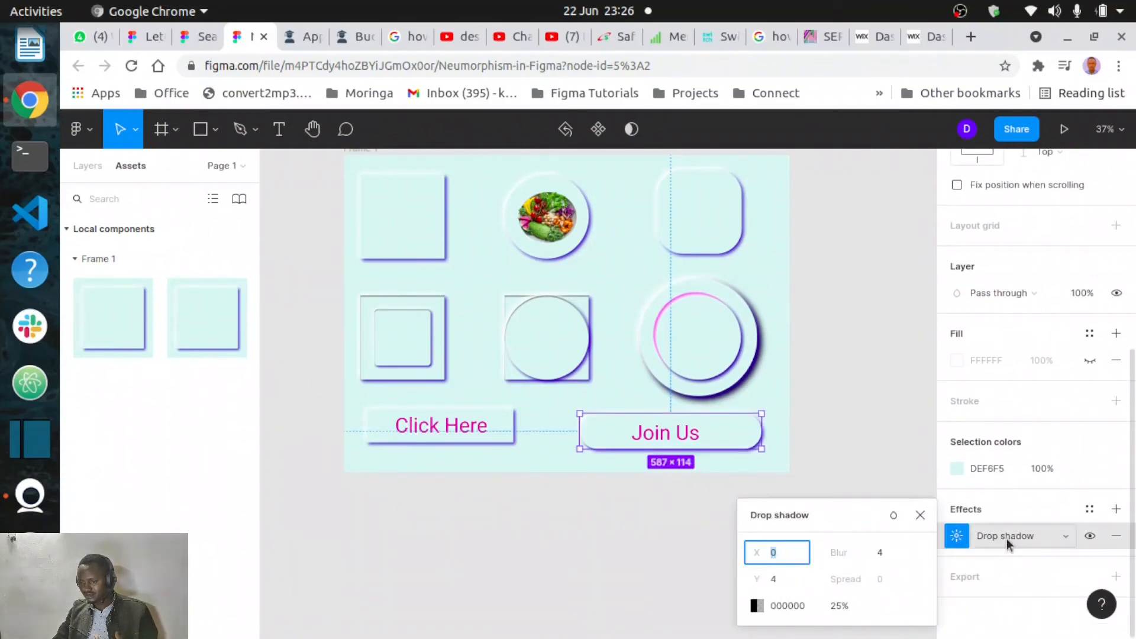
pyautogui.click(1068, 540)
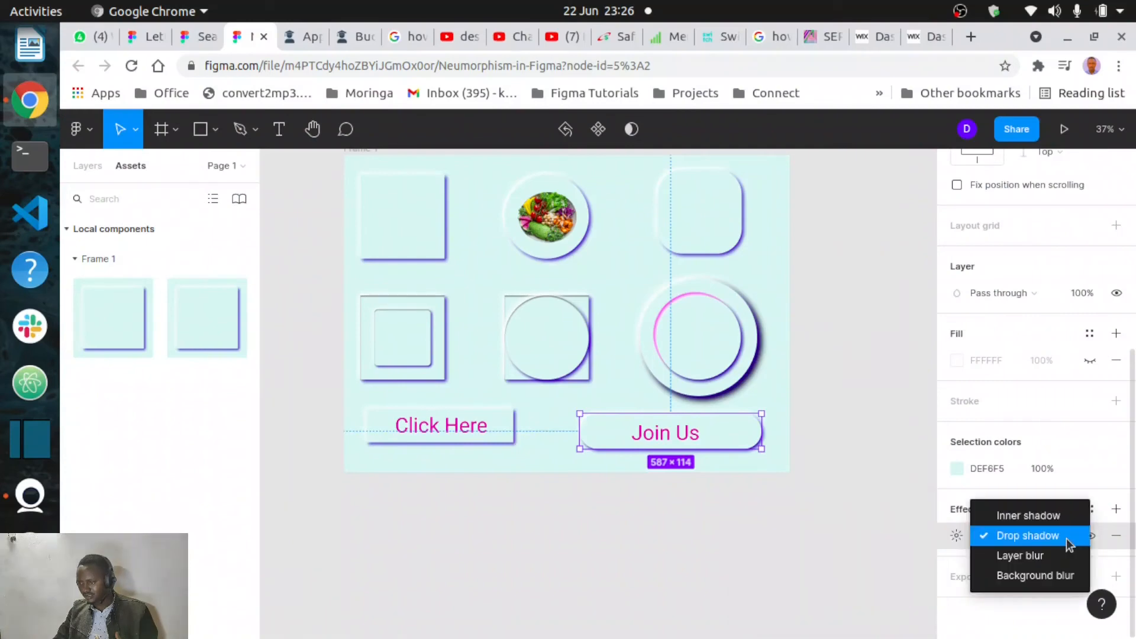
pyautogui.click(1039, 520)
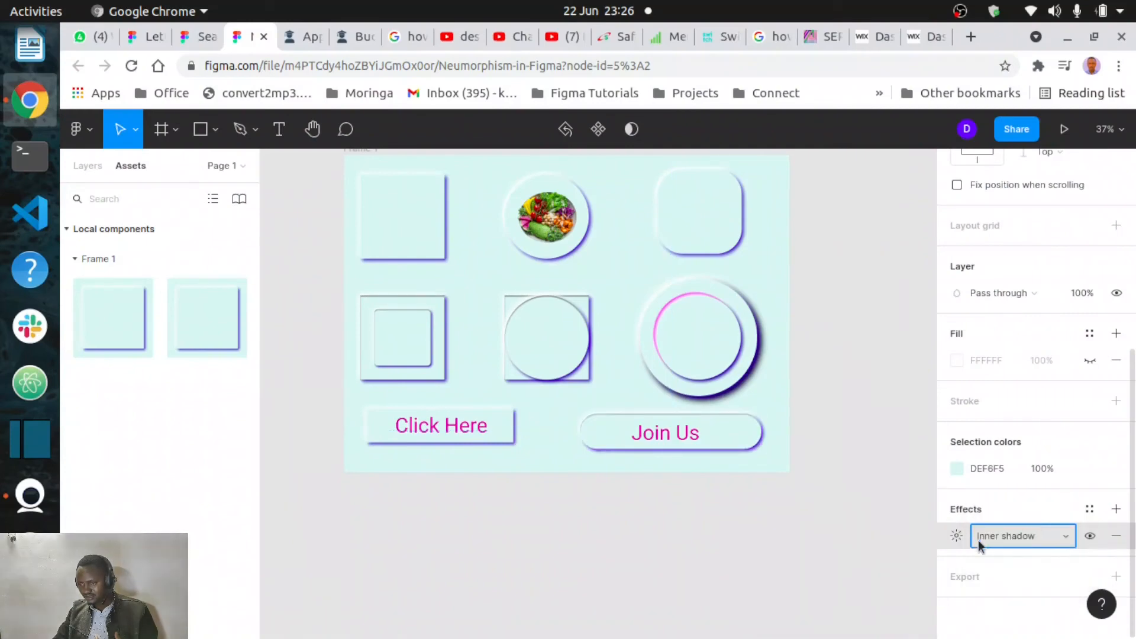
pyautogui.click(954, 540)
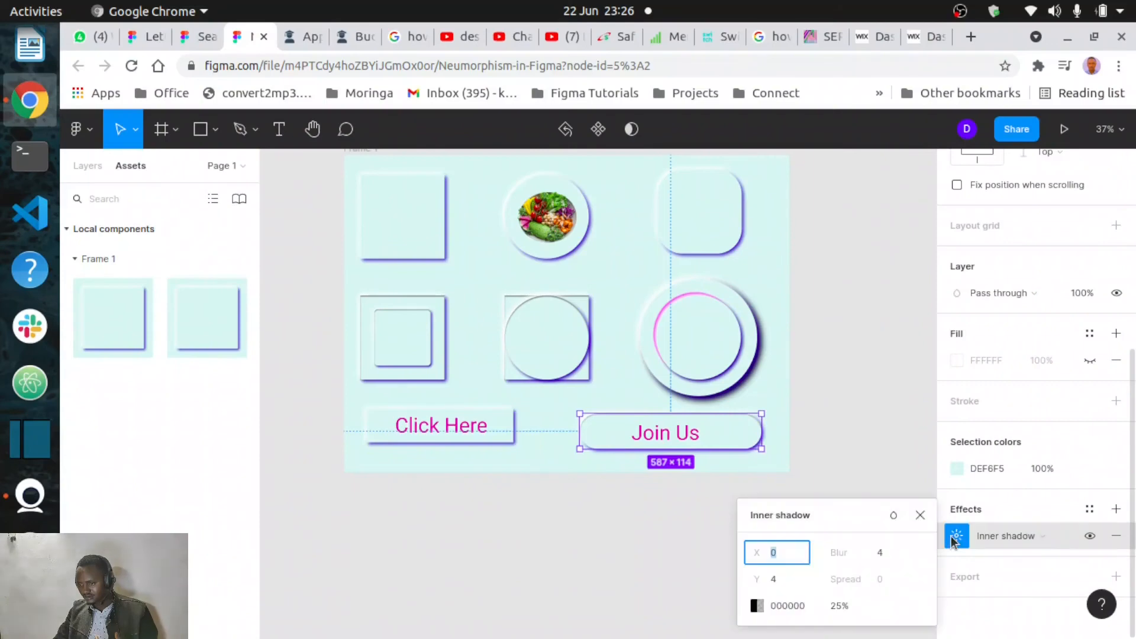
# - Set the inner shadow's X and Y offsets to 10
pyautogui.click(779, 580)
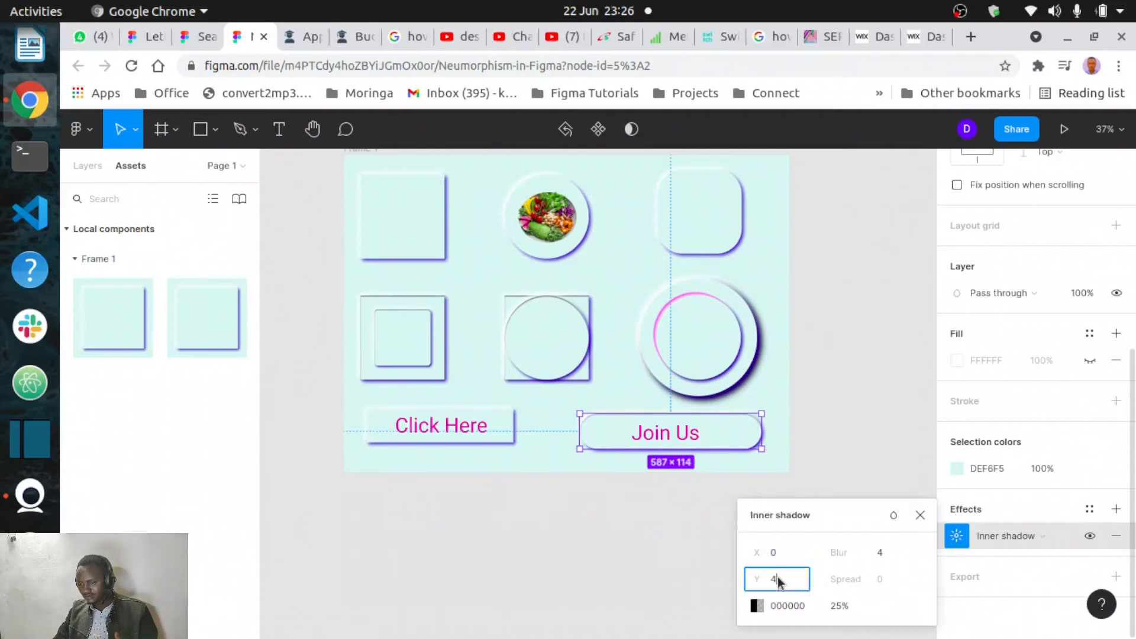
pyautogui.write('10')
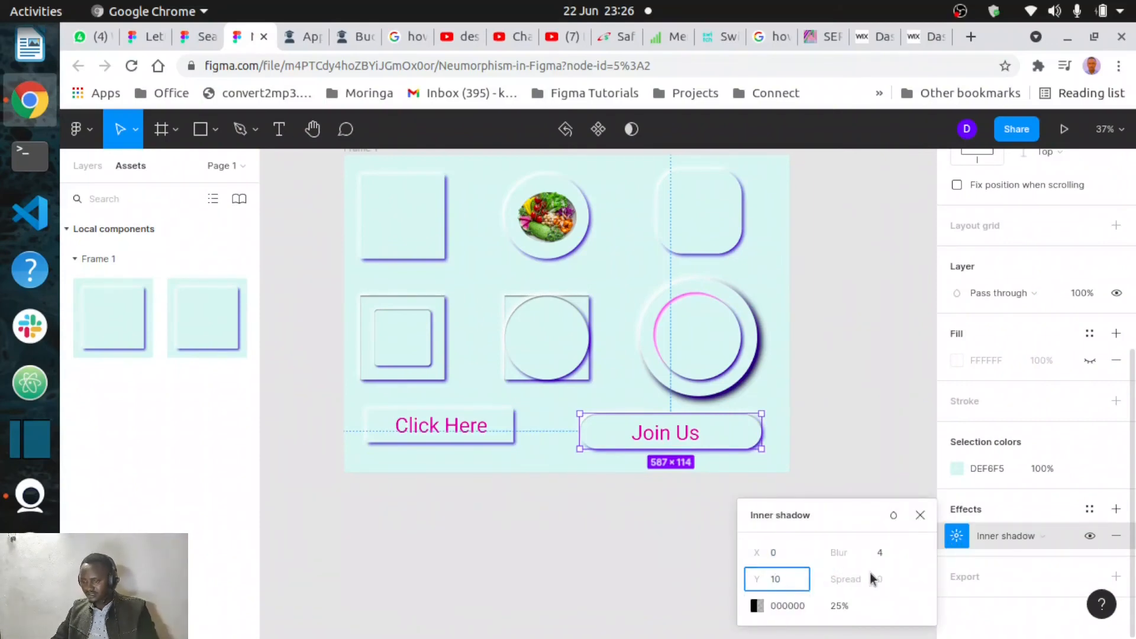
pyautogui.click(793, 557)
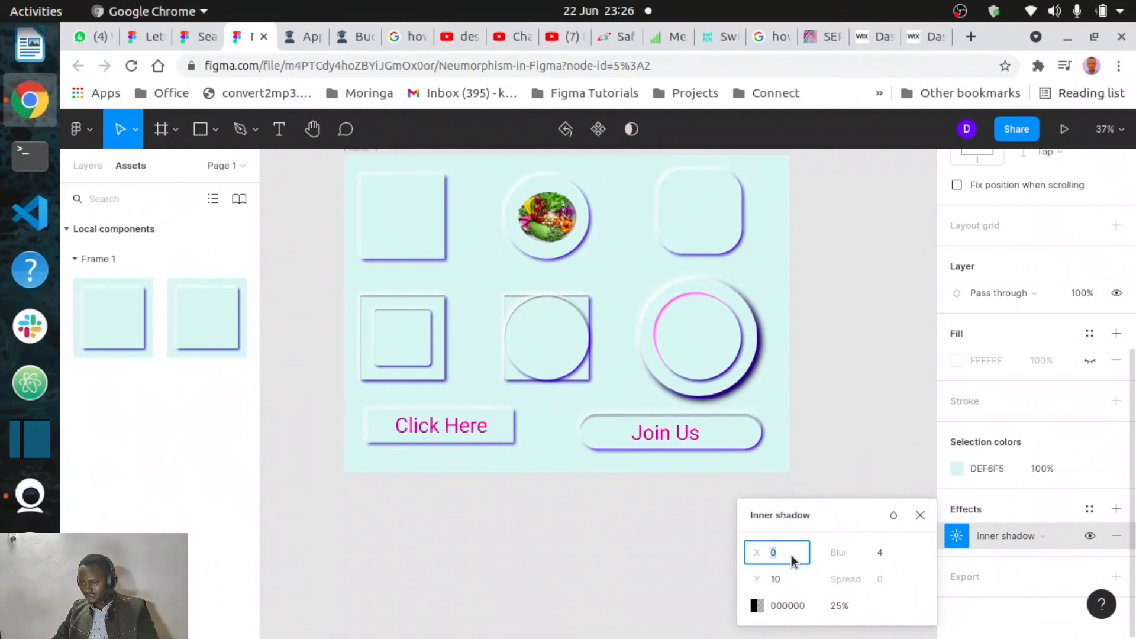
pyautogui.write('10')
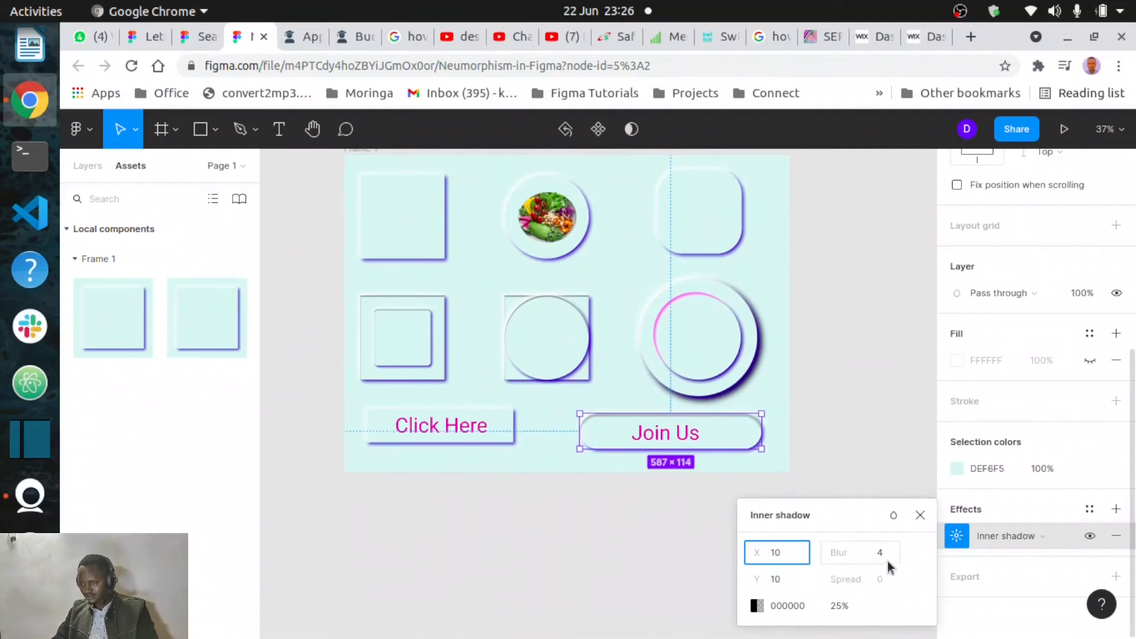
pyautogui.click(885, 559)
pyautogui.click(864, 517)
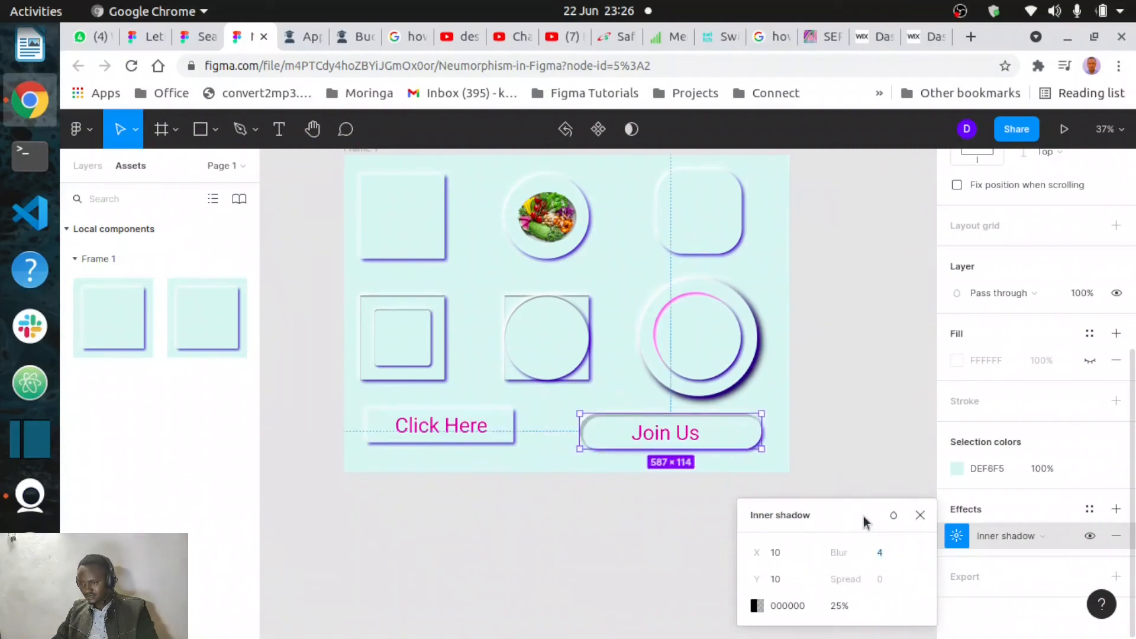
pyautogui.click(921, 515)
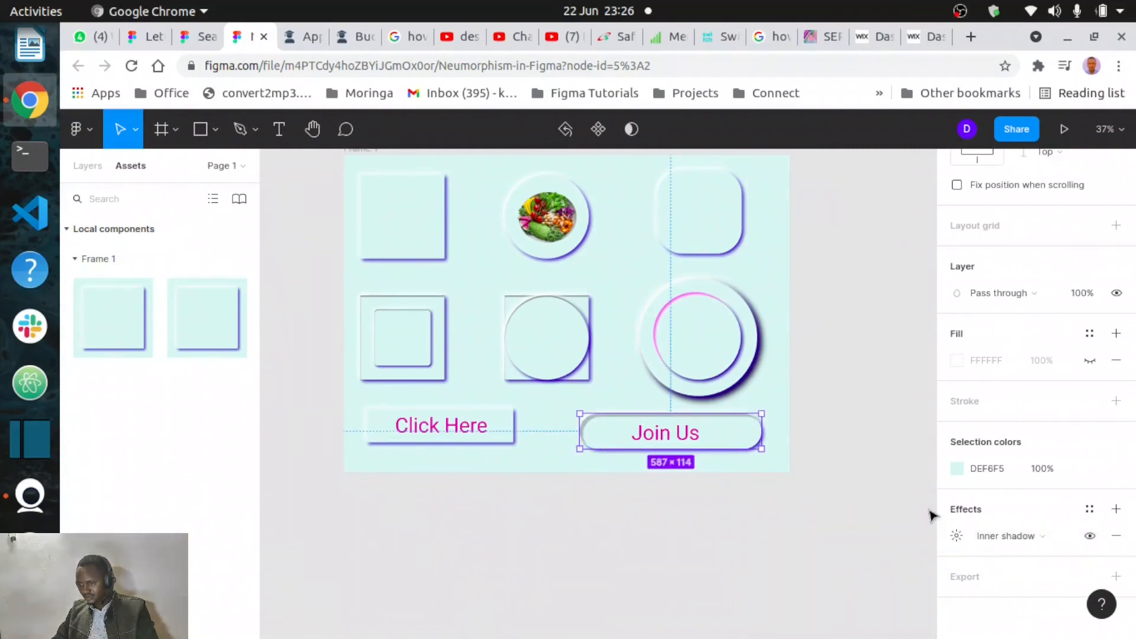
# - Add a drop shadow to the "Join Us" bar with X and Y offsets of -10
pyautogui.click(1116, 511)
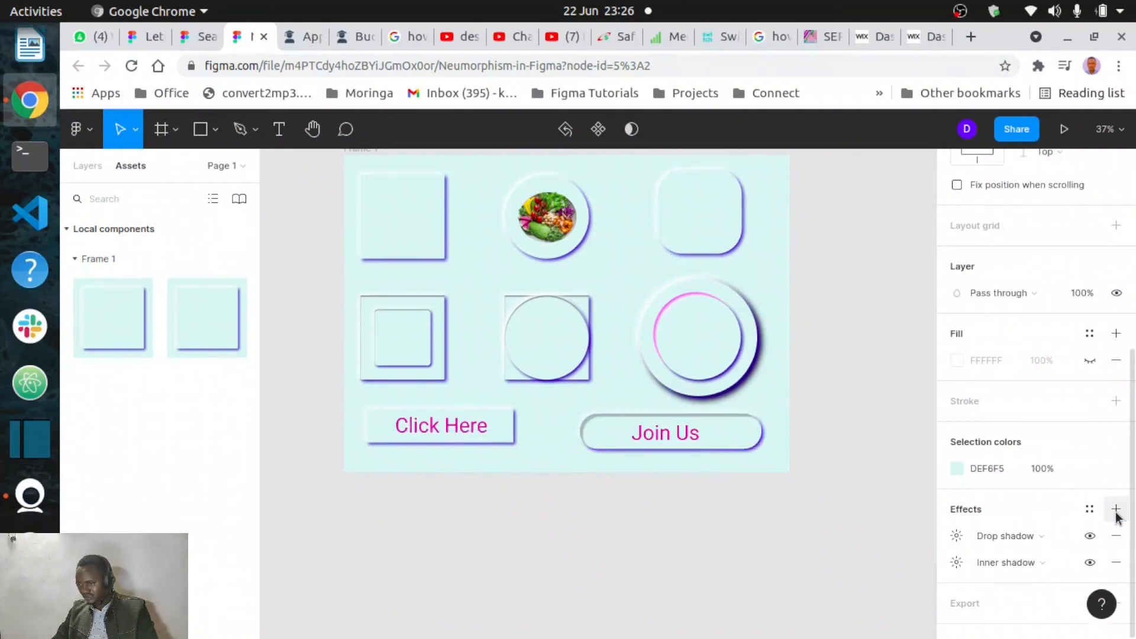
pyautogui.click(958, 535)
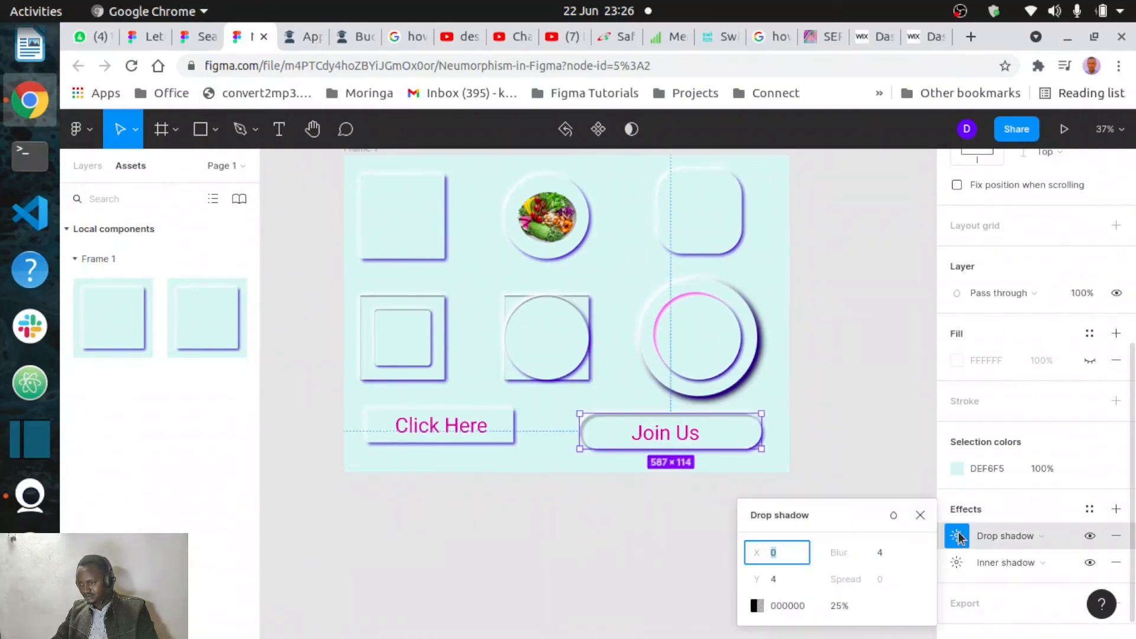
pyautogui.click(776, 555)
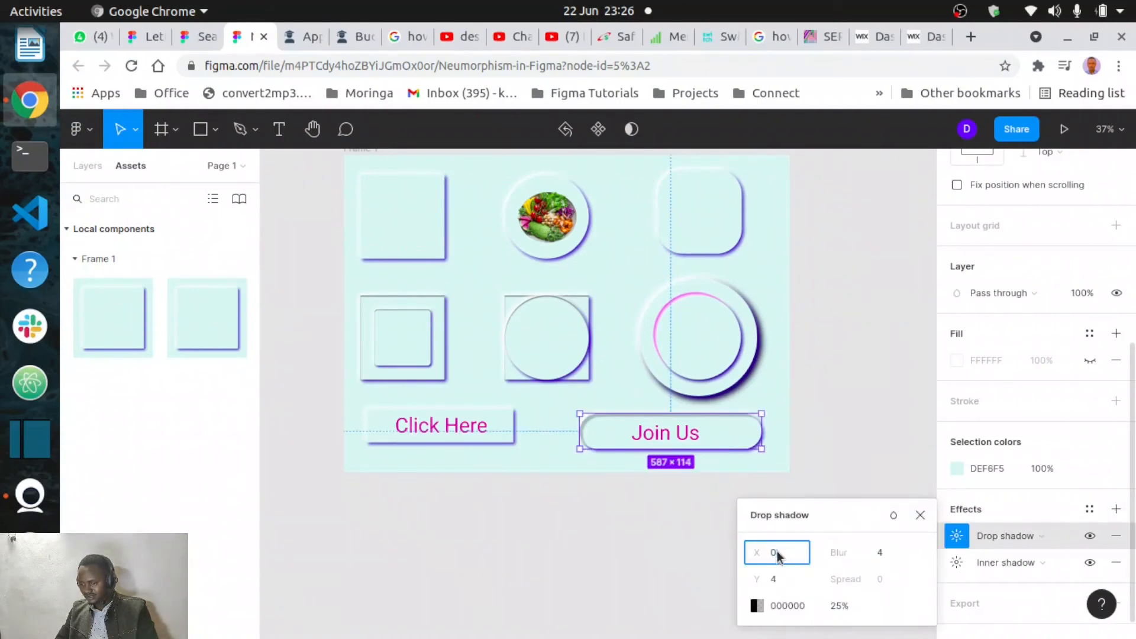
pyautogui.press('BackSpace')
pyautogui.write('-')
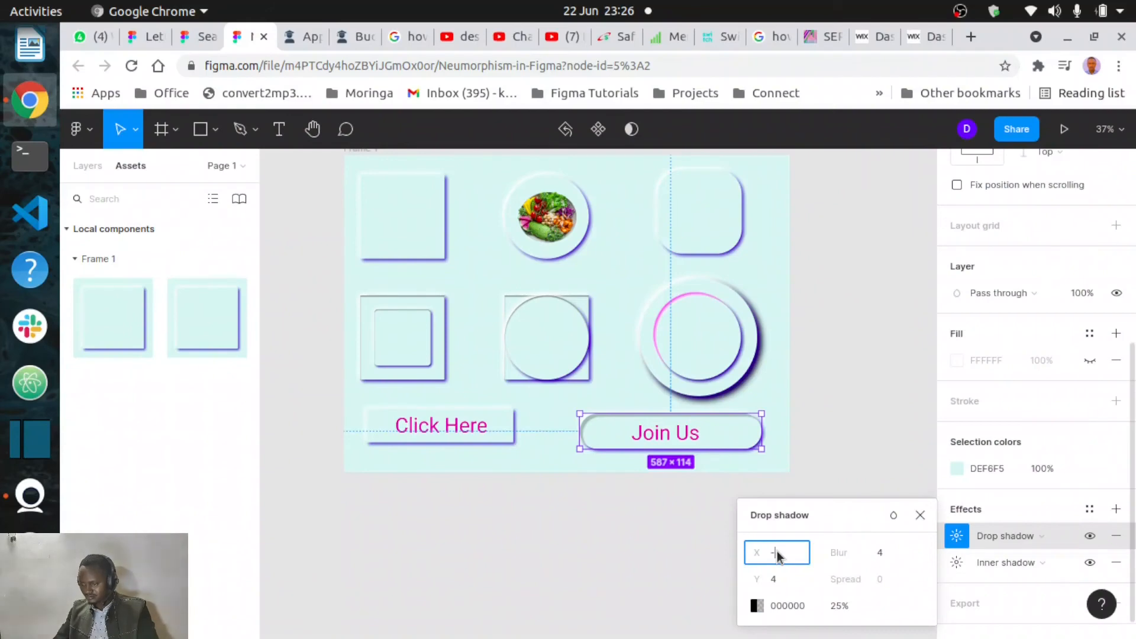
pyautogui.write('10')
pyautogui.click(781, 583)
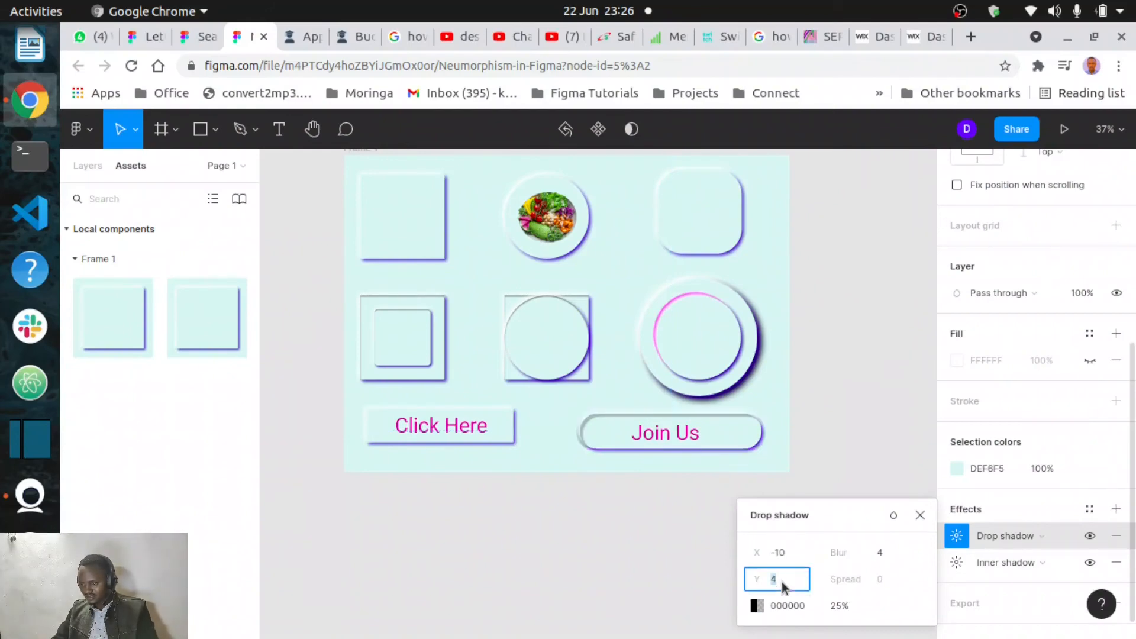
pyautogui.write('-10')
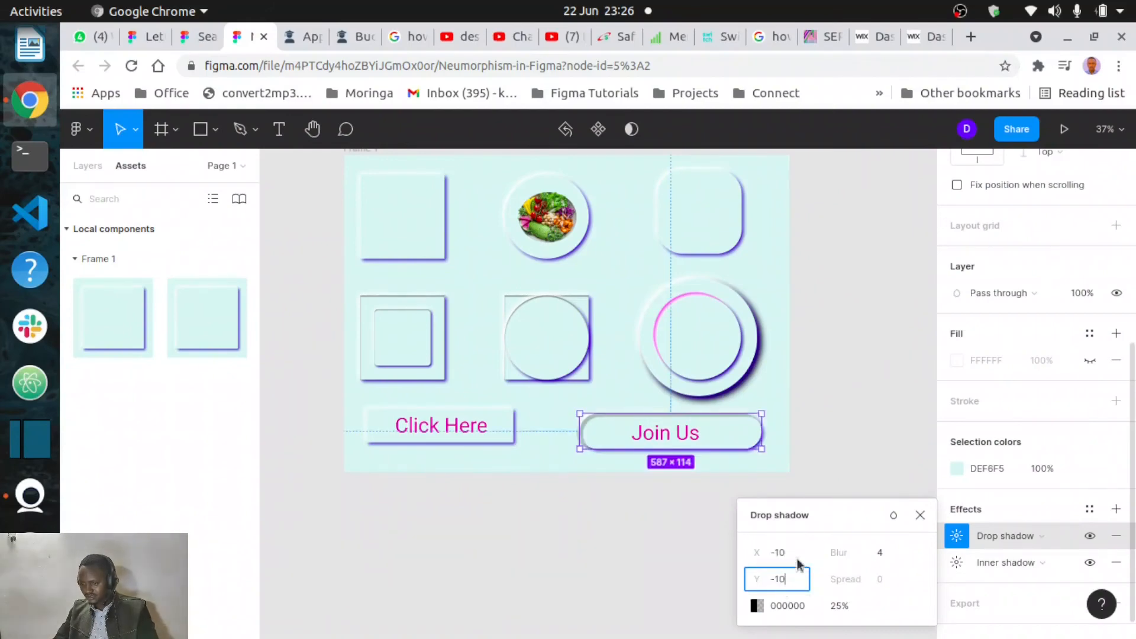
pyautogui.click(855, 506)
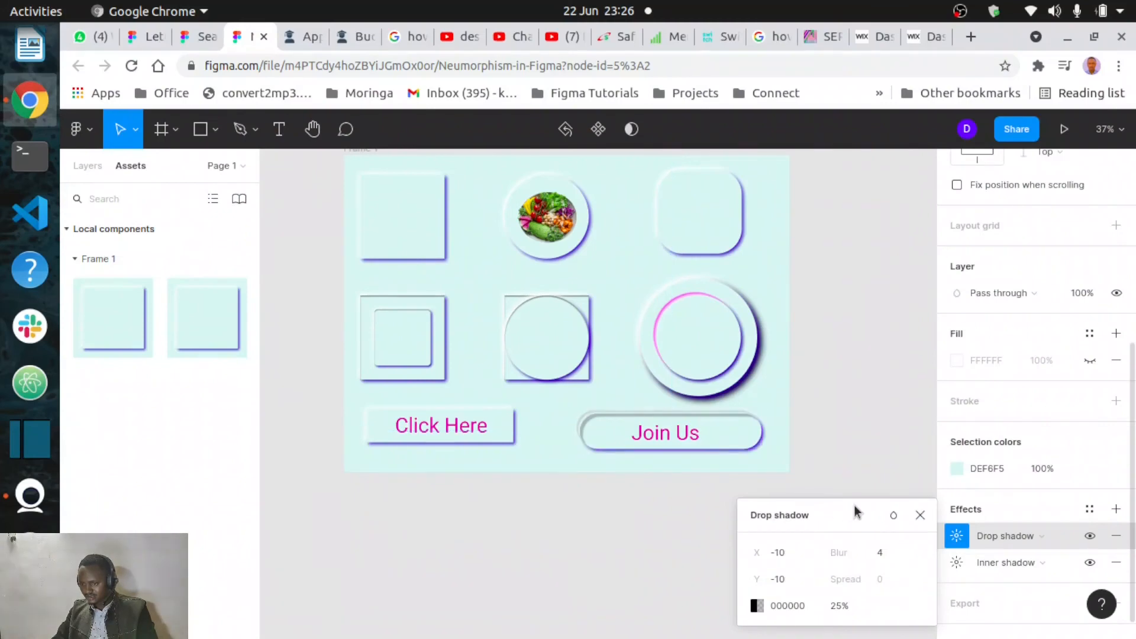
pyautogui.click(919, 516)
pyautogui.click(685, 546)
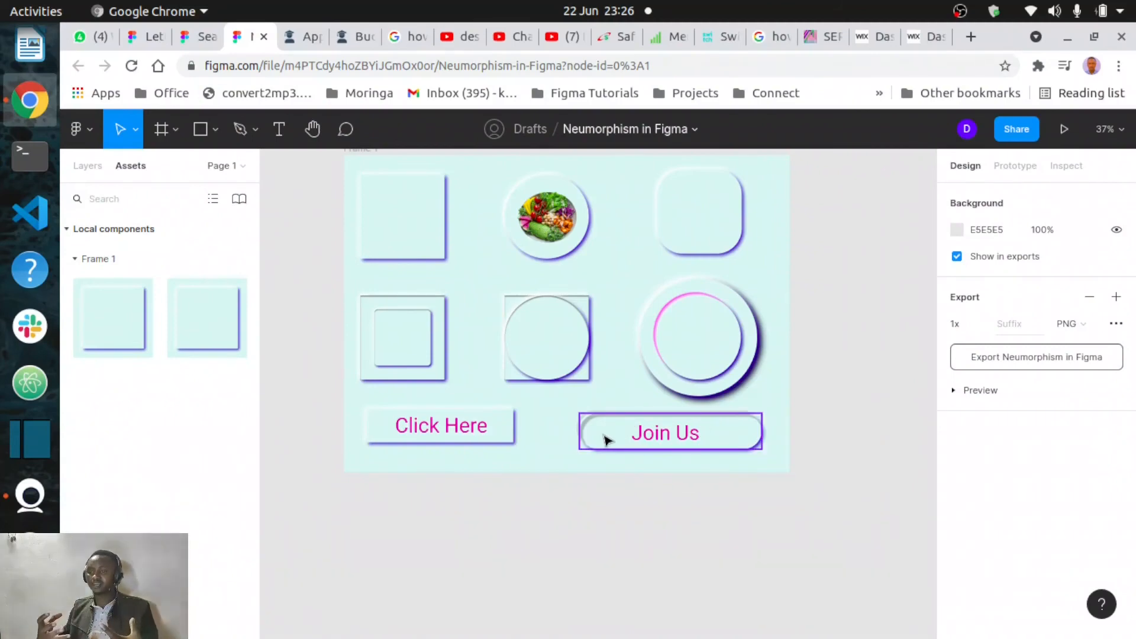
# - Review the finished neumorphic cards and buttons in full-screen view
pyautogui.scroll(2, 605, 439)
pyautogui.hscroll(-2, 605, 439)
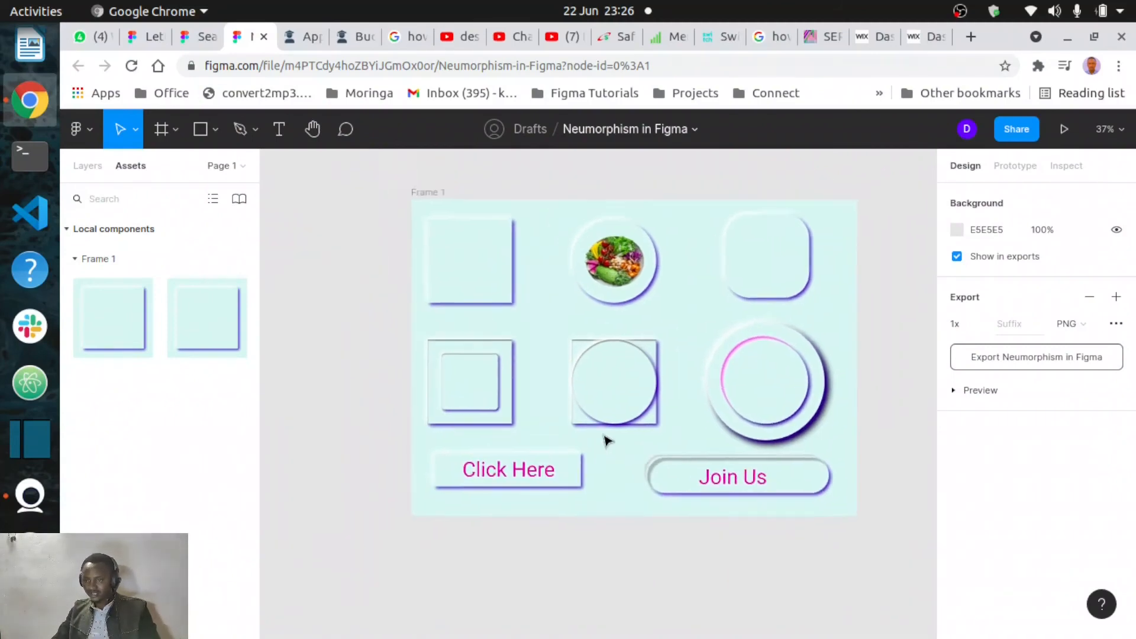
pyautogui.scroll(3, 605, 439)
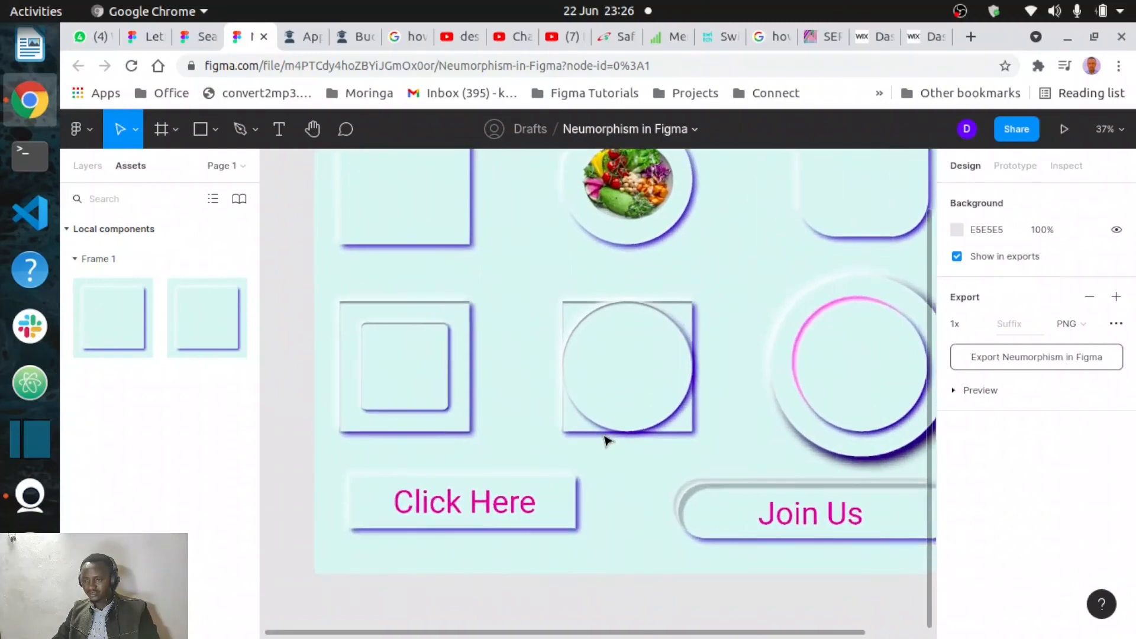
pyautogui.hscroll(2, 605, 439)
pyautogui.scroll(1, 605, 439)
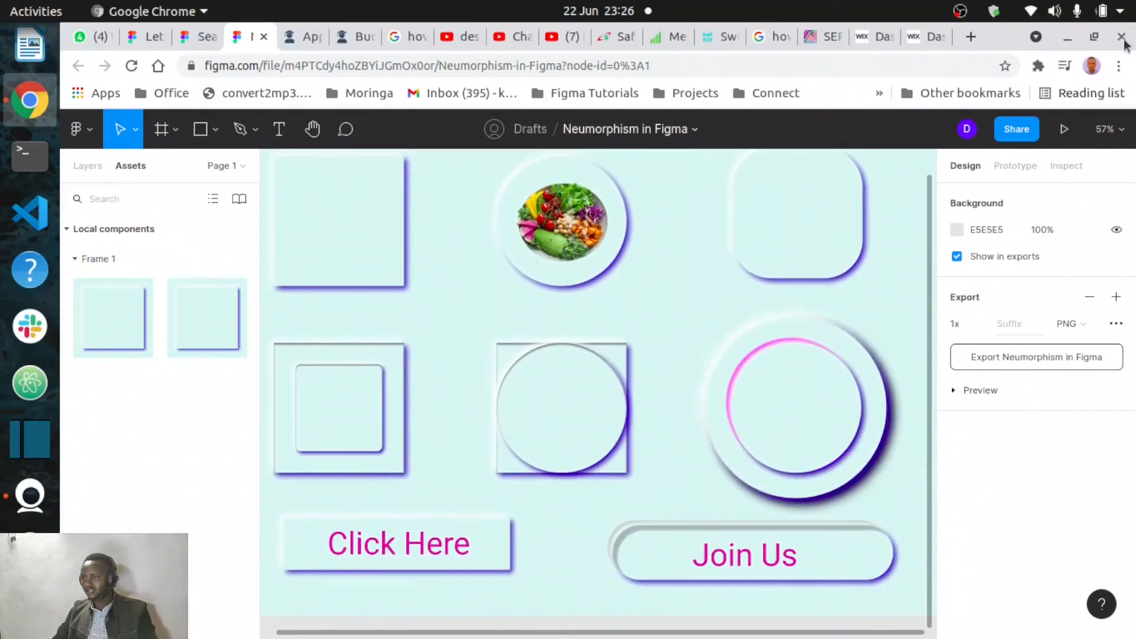
pyautogui.click(1119, 70)
pyautogui.click(1109, 223)
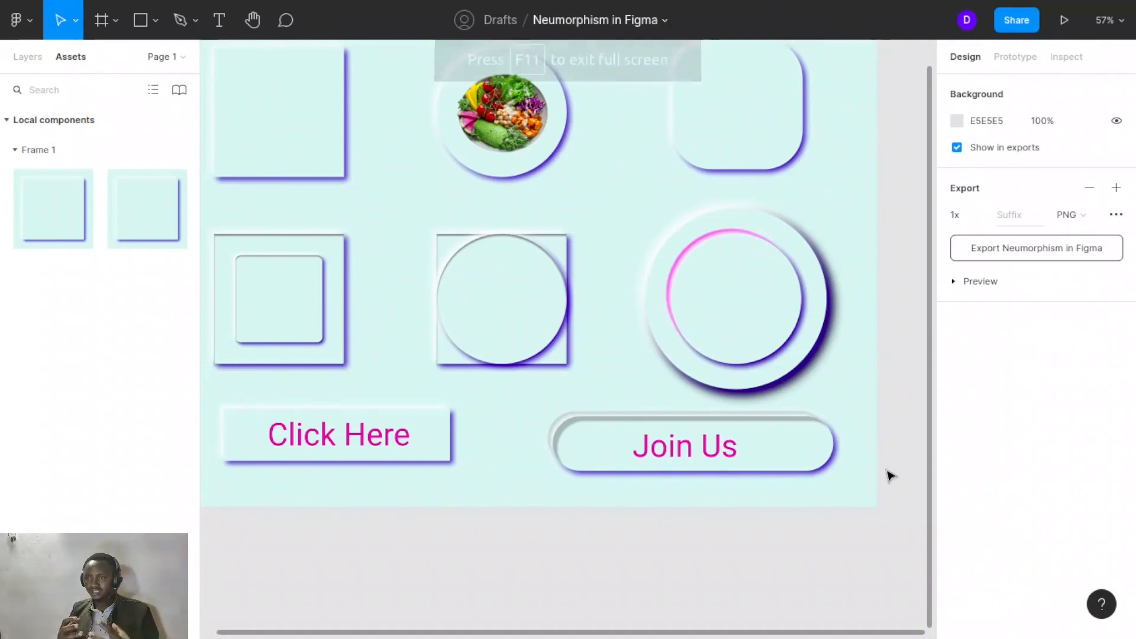
pyautogui.scroll(1, 890, 477)
pyautogui.hscroll(-1, 891, 476)
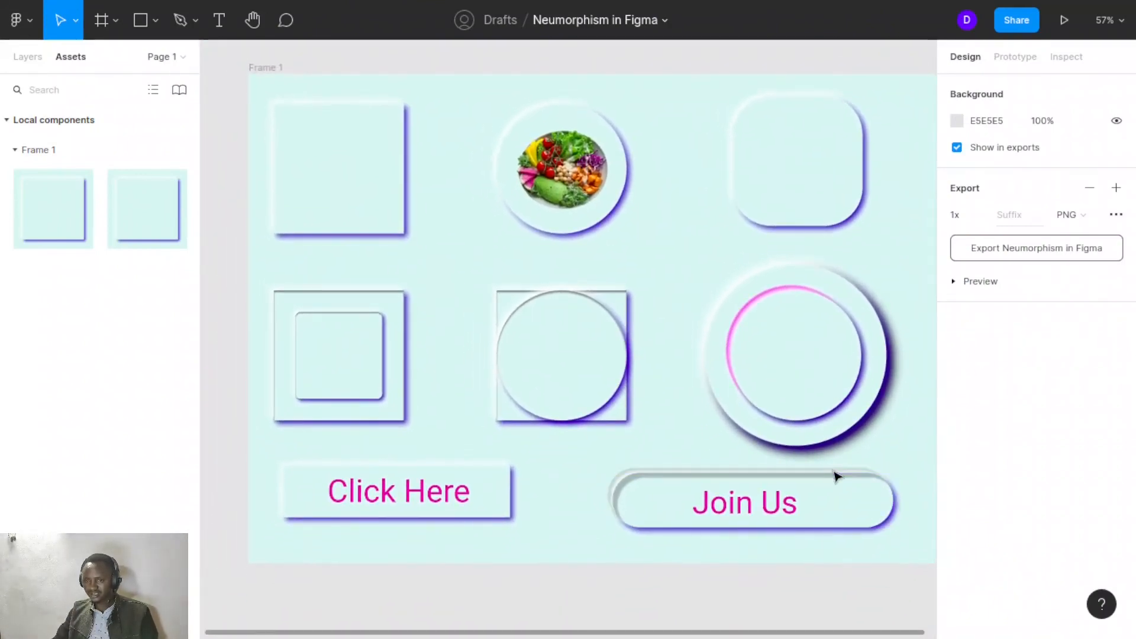
pyautogui.scroll(-1, 836, 476)
pyautogui.hscroll(1, 836, 475)
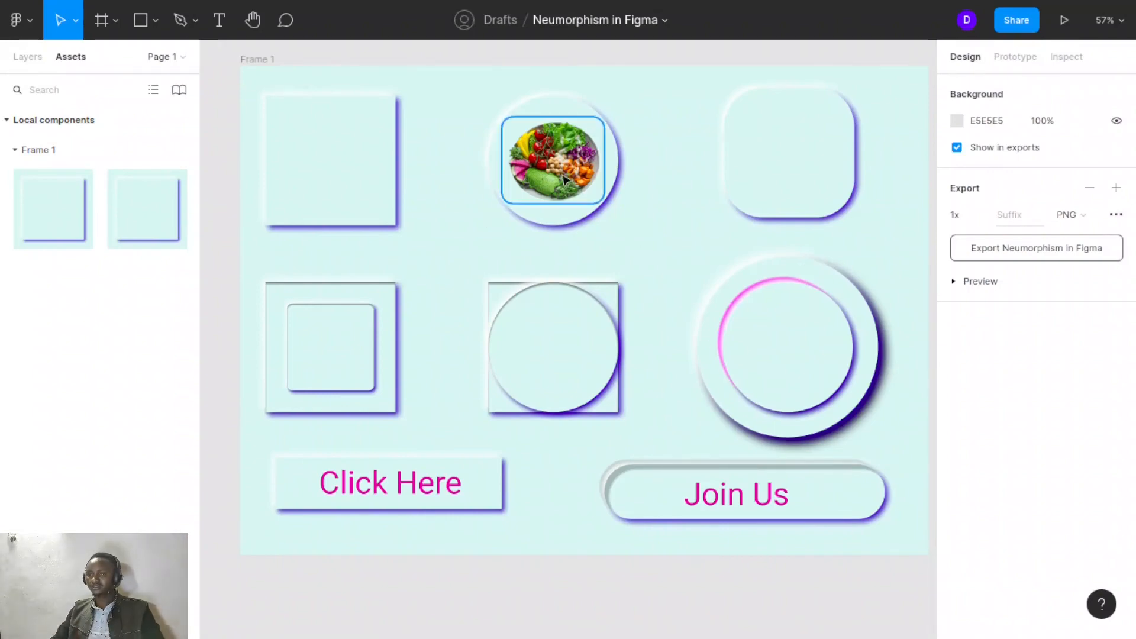
# - Enlarge the vegetable image in the top-middle circle to about 227 × 202 and re-centre it
pyautogui.click(560, 175)
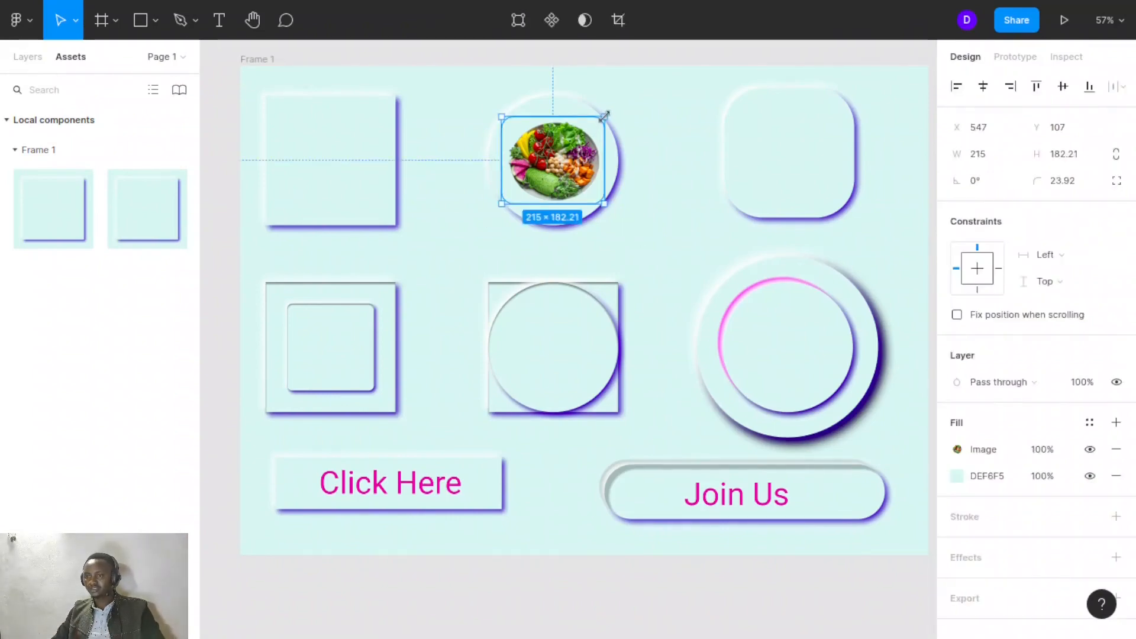
pyautogui.moveTo(604, 114); pyautogui.dragTo(609, 106)
pyautogui.moveTo(577, 149); pyautogui.dragTo(576, 157)
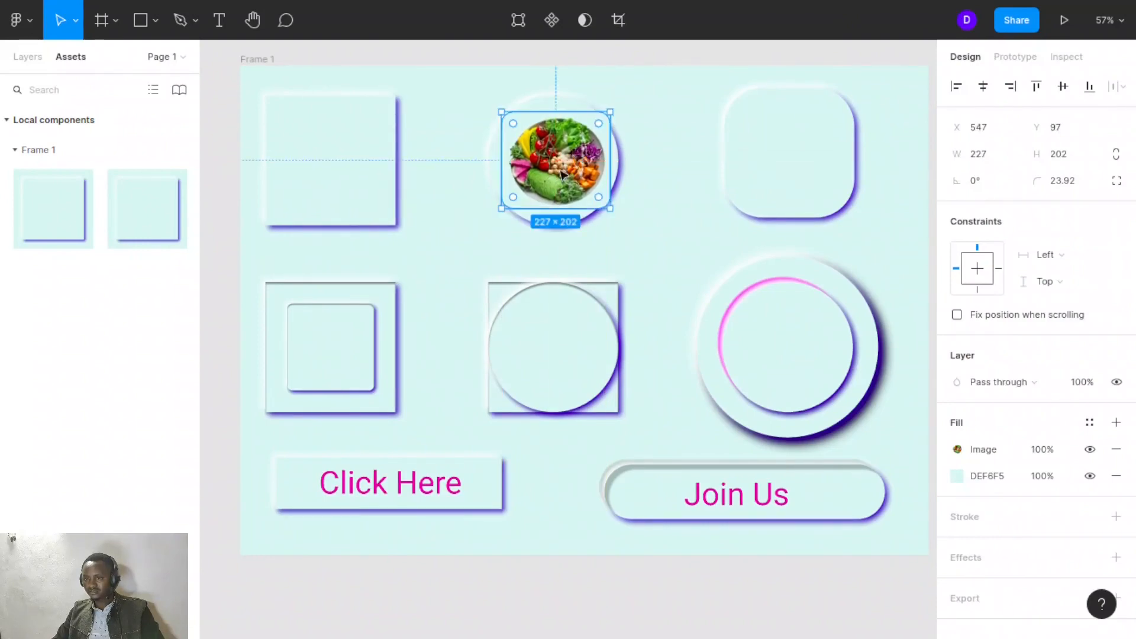
# - Switch to the Scale tool and enlarge the top-middle circle card together with its vegetable image, re-centring the image inside it
pyautogui.click(625, 178)
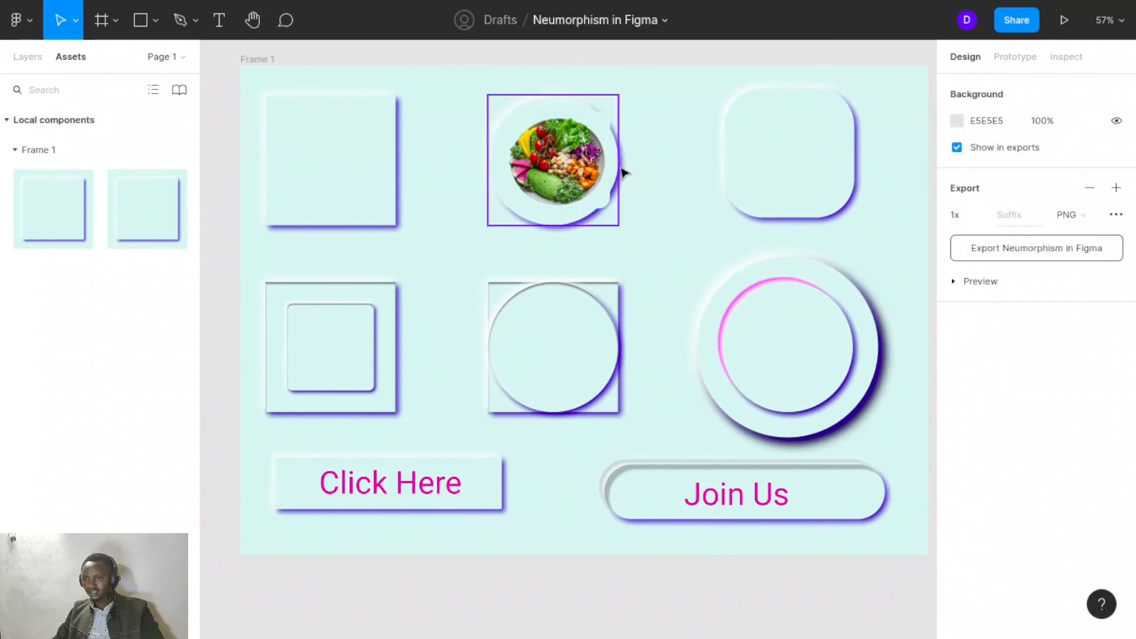
pyautogui.click(618, 167)
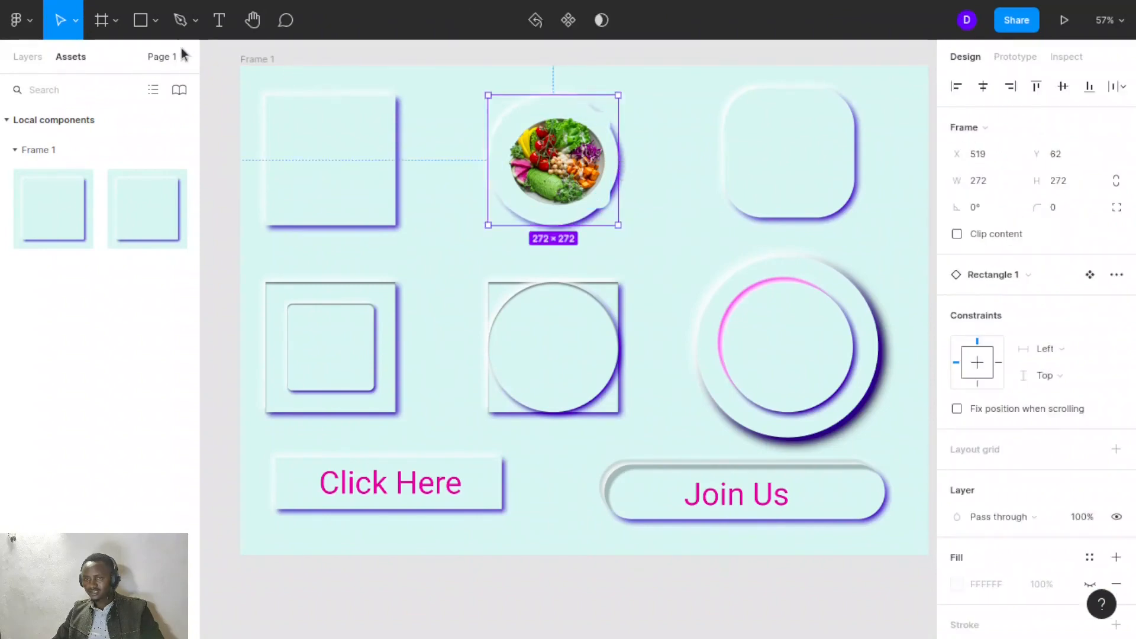
pyautogui.click(78, 23)
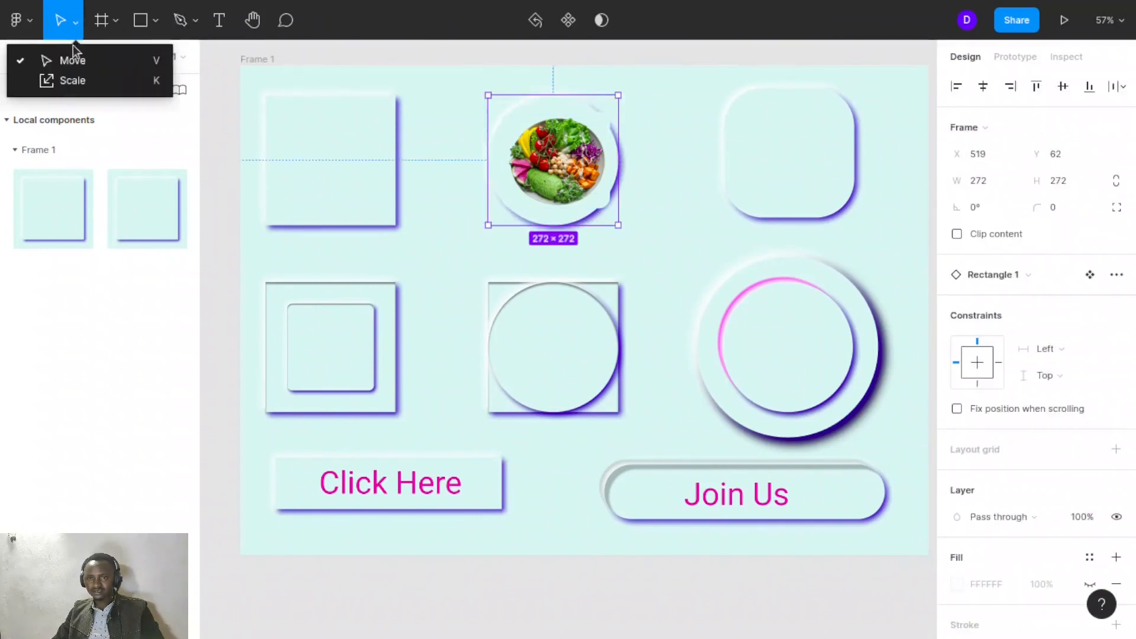
pyautogui.click(63, 82)
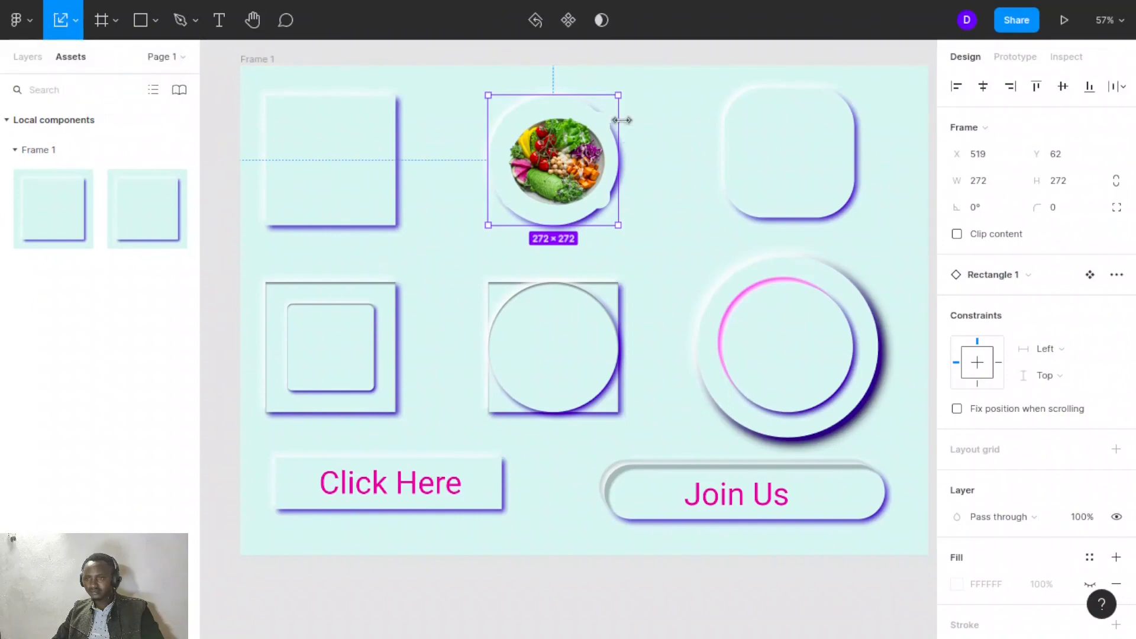
pyautogui.moveTo(621, 116); pyautogui.dragTo(668, 117)
pyautogui.moveTo(583, 163); pyautogui.dragTo(649, 169)
pyautogui.click(567, 169)
pyautogui.moveTo(575, 172); pyautogui.dragTo(631, 158)
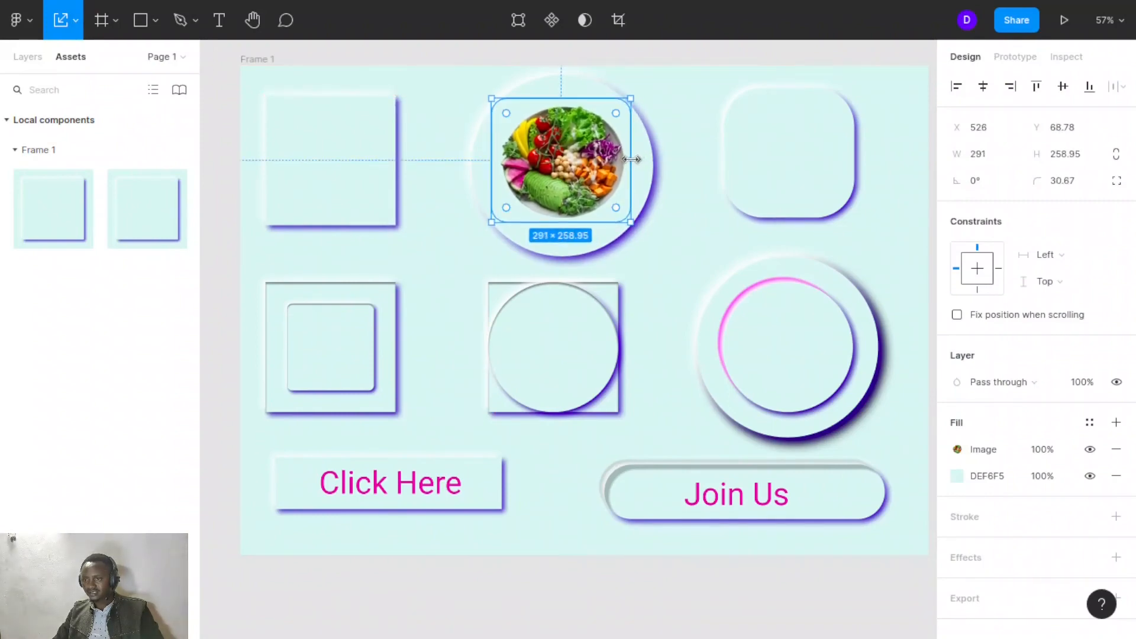
pyautogui.click(666, 112)
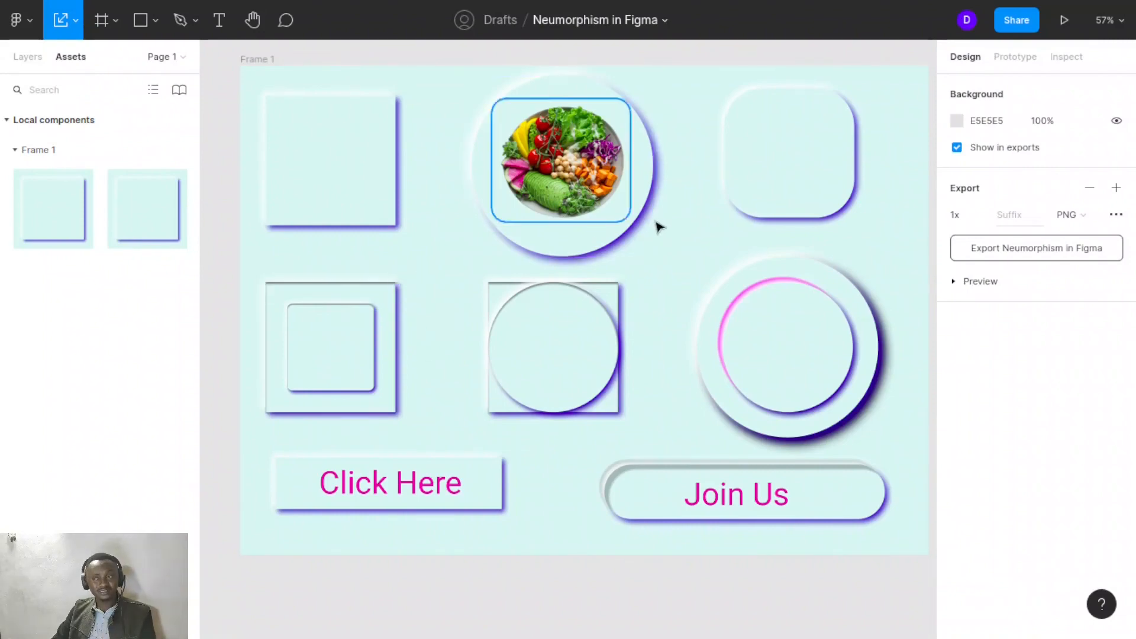
# - Move the top-left square card down and to the right so it overlaps the card behind it
pyautogui.click(361, 221)
pyautogui.moveTo(358, 222); pyautogui.dragTo(434, 254)
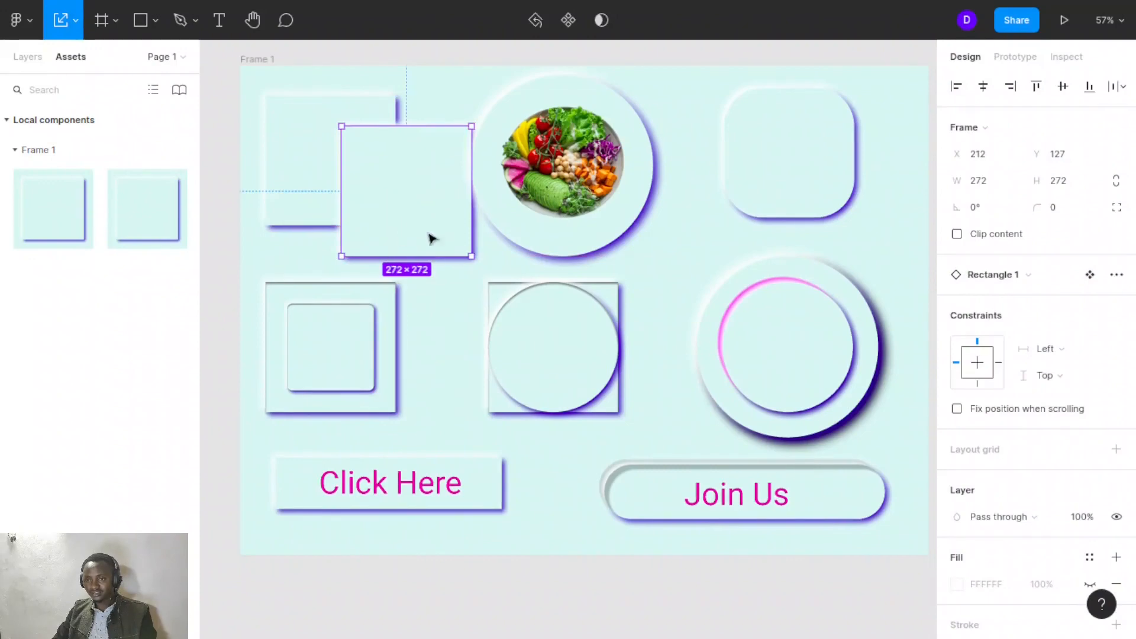
pyautogui.moveTo(424, 211); pyautogui.dragTo(381, 223)
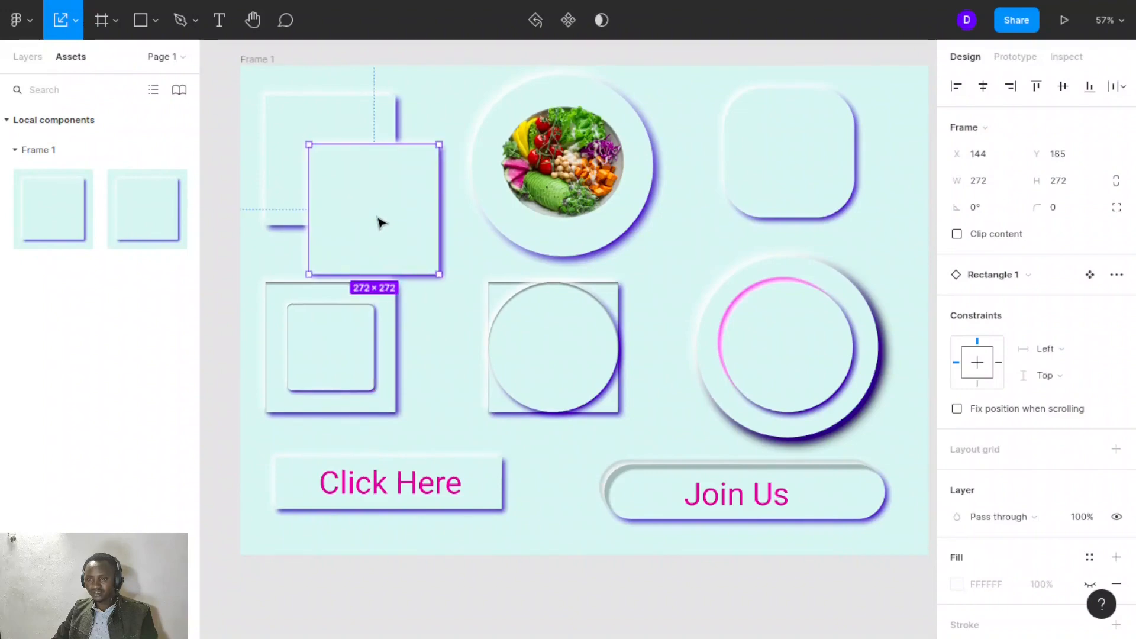
pyautogui.click(464, 261)
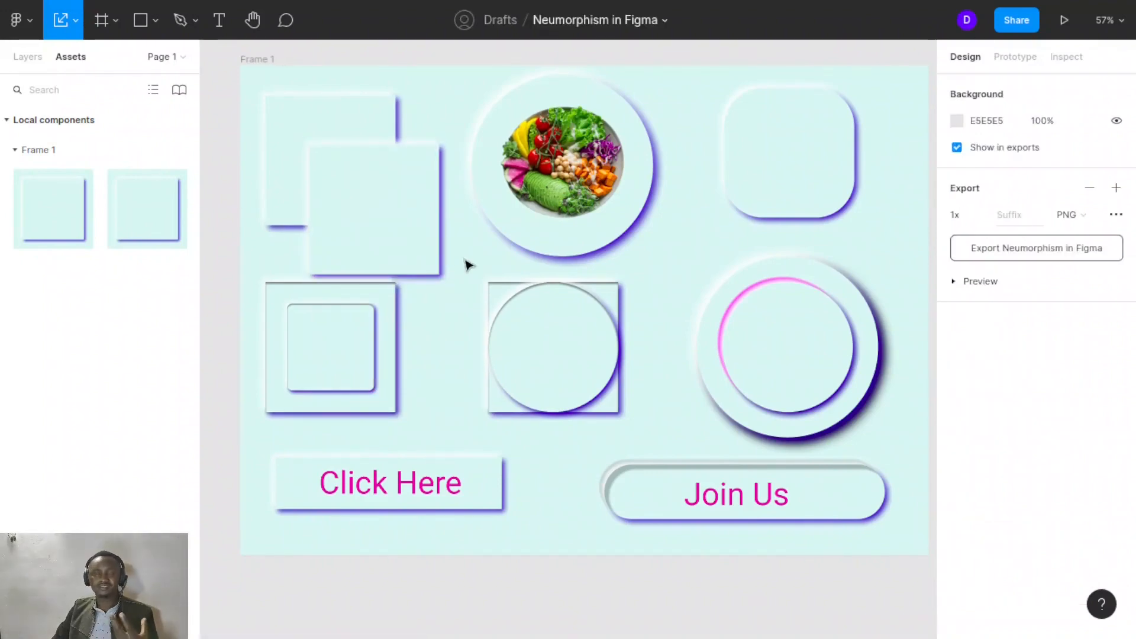
pyautogui.click(389, 215)
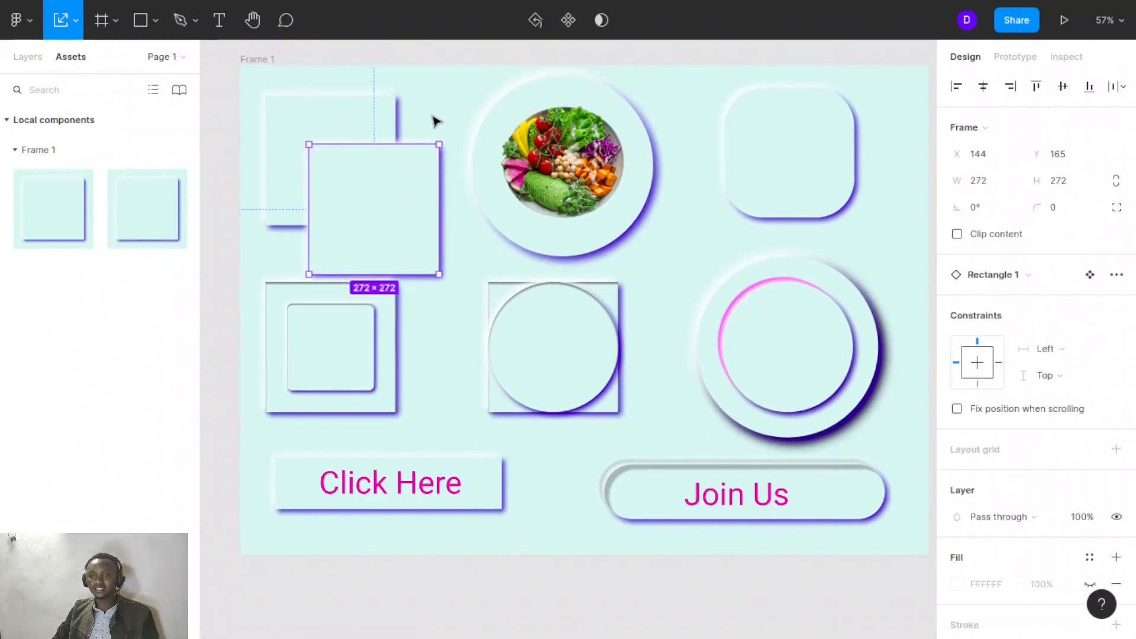
pyautogui.click(457, 274)
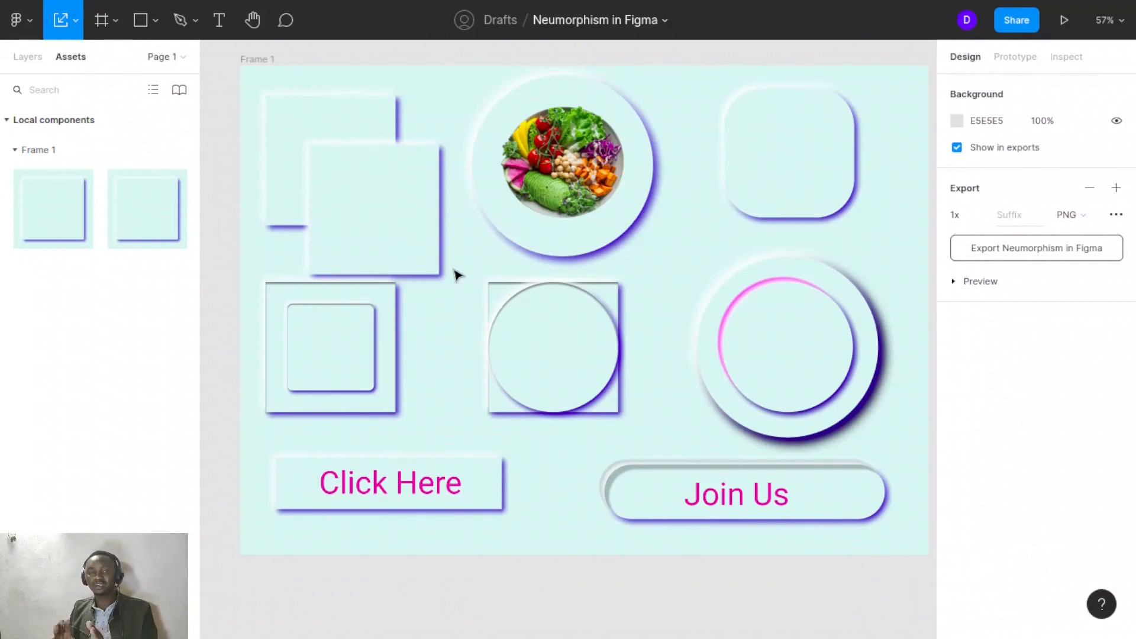
# - Group the "Click Here" button's layers and nudge the group slightly downward
pyautogui.click(454, 484)
pyautogui.moveTo(273, 439); pyautogui.dragTo(523, 521)
pyautogui.hotkey('ctrl', 'g')
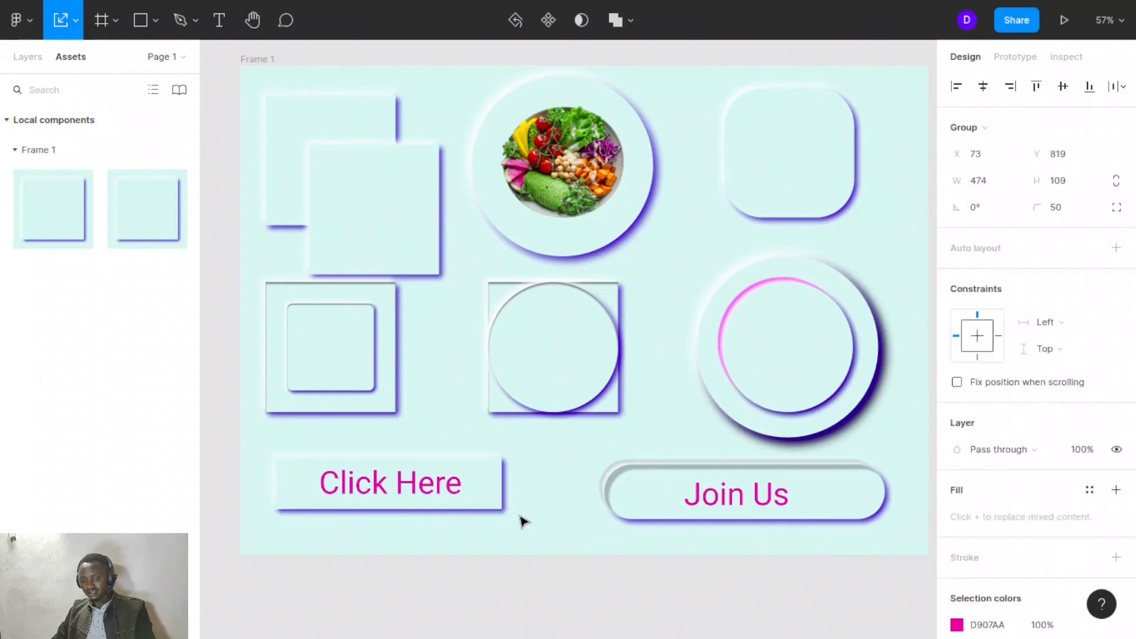
pyautogui.moveTo(470, 500)
pyautogui.mouseDown()
pyautogui.moveTo(498, 477)
pyautogui.moveTo(444, 504)
pyautogui.moveTo(505, 512)
pyautogui.moveTo(465, 510)
pyautogui.mouseUp()
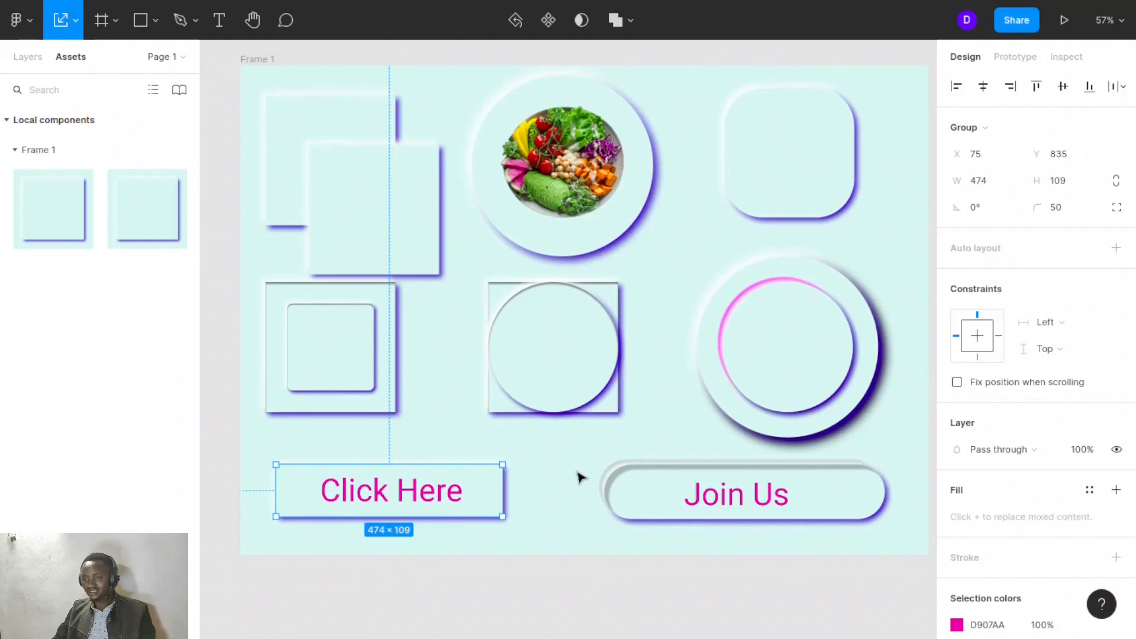
# - Group the "Join Us" button's layers and shift the group slightly to the left
pyautogui.moveTo(577, 467); pyautogui.dragTo(906, 550)
pyautogui.hotkey('ctrl', 'g')
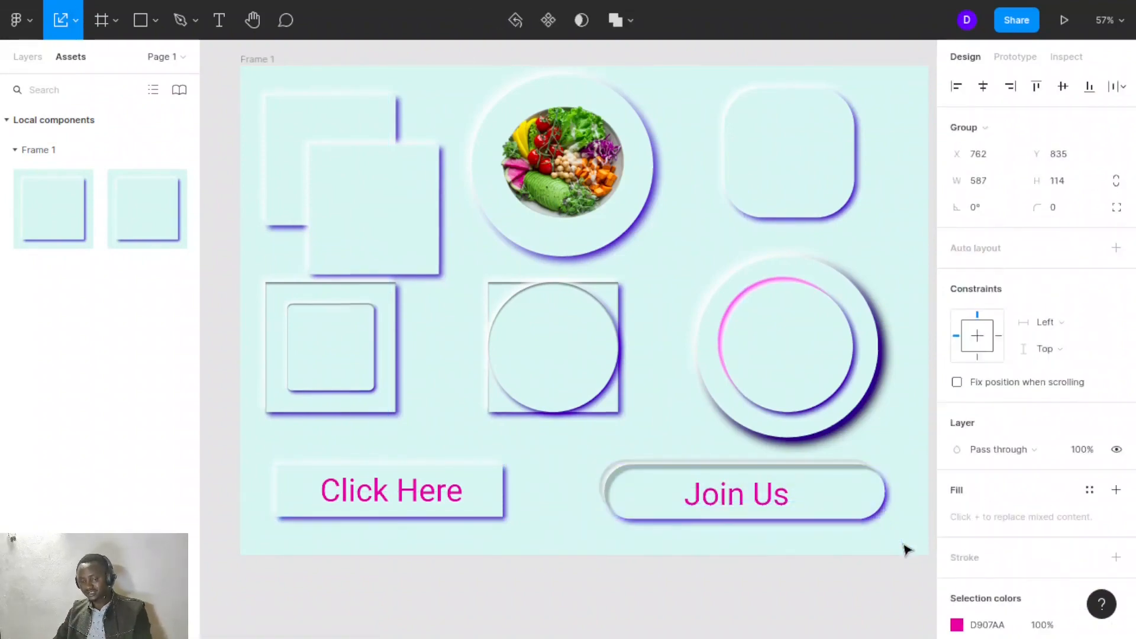
pyautogui.moveTo(814, 513); pyautogui.dragTo(842, 507)
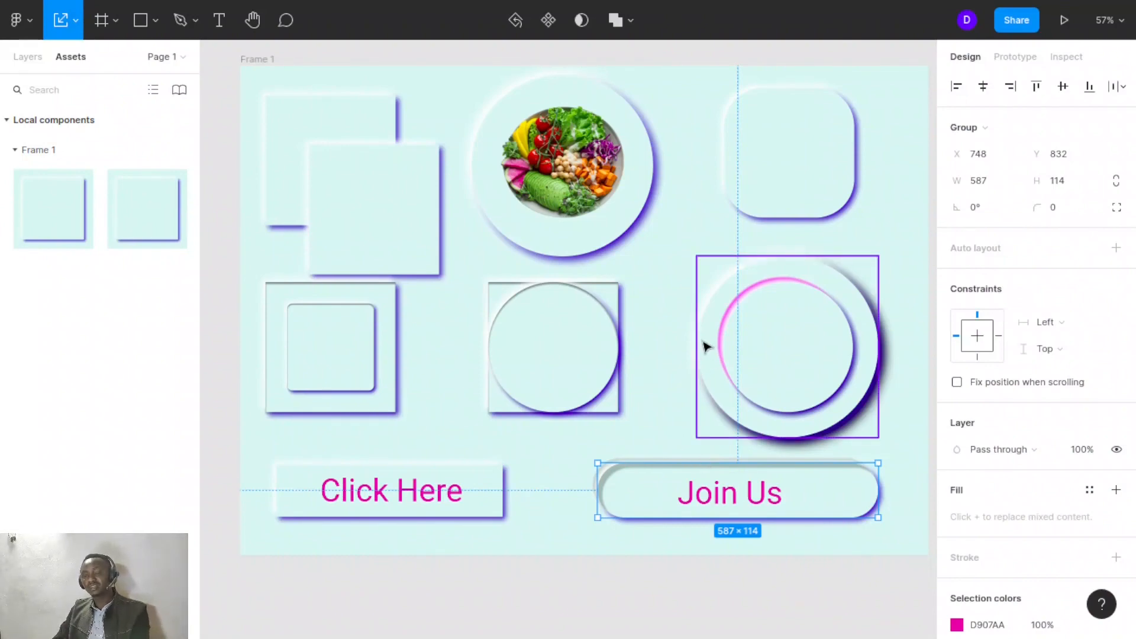
pyautogui.click(667, 312)
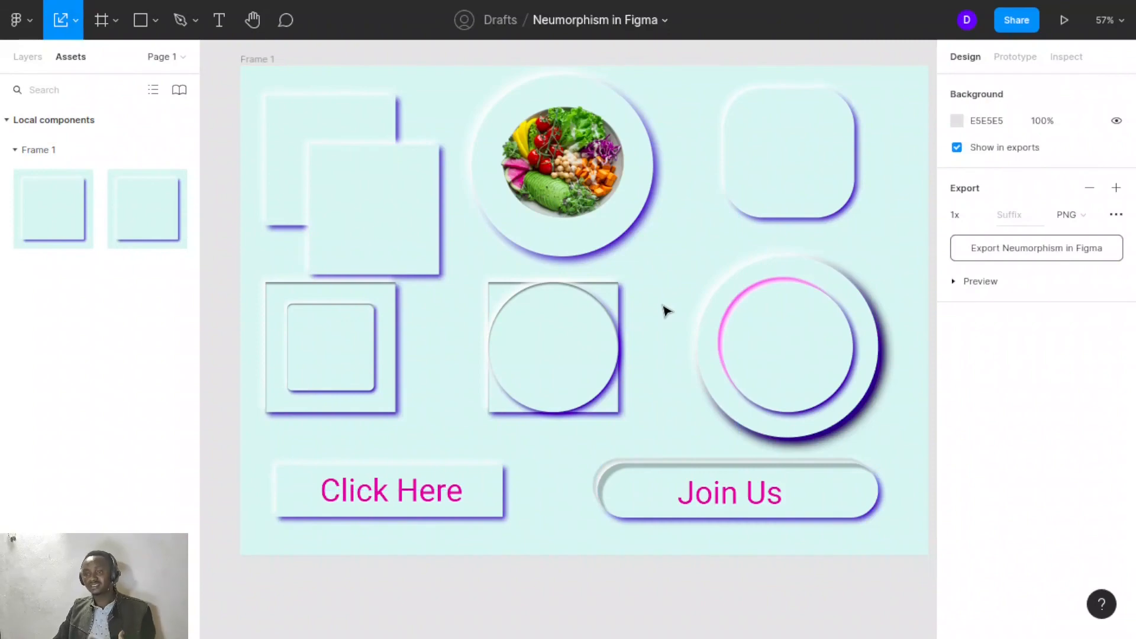